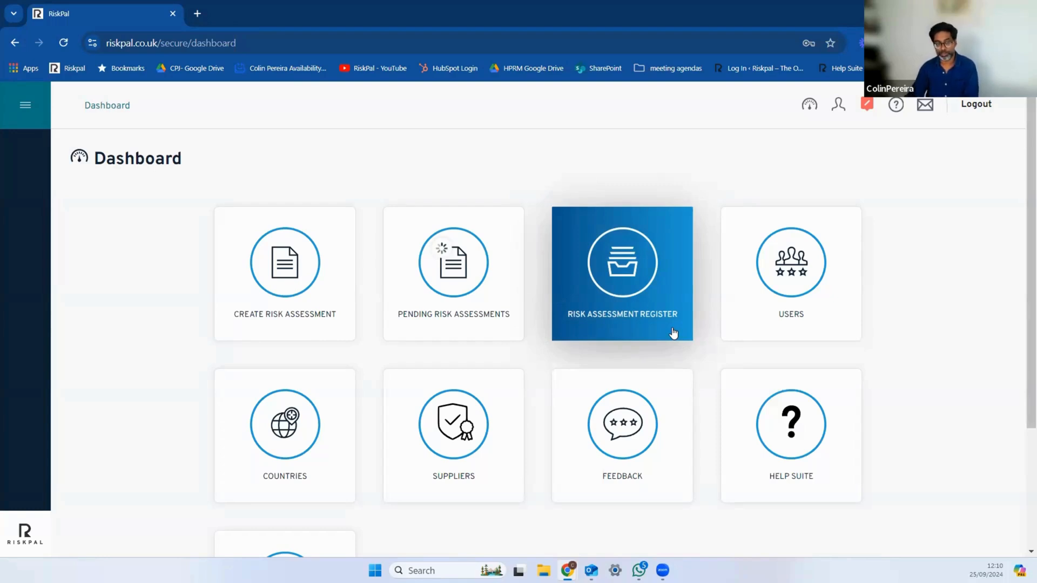
# Step: Open the Risk Assessment Register and filter its entries by the country Israel
pyautogui.click(639, 275)
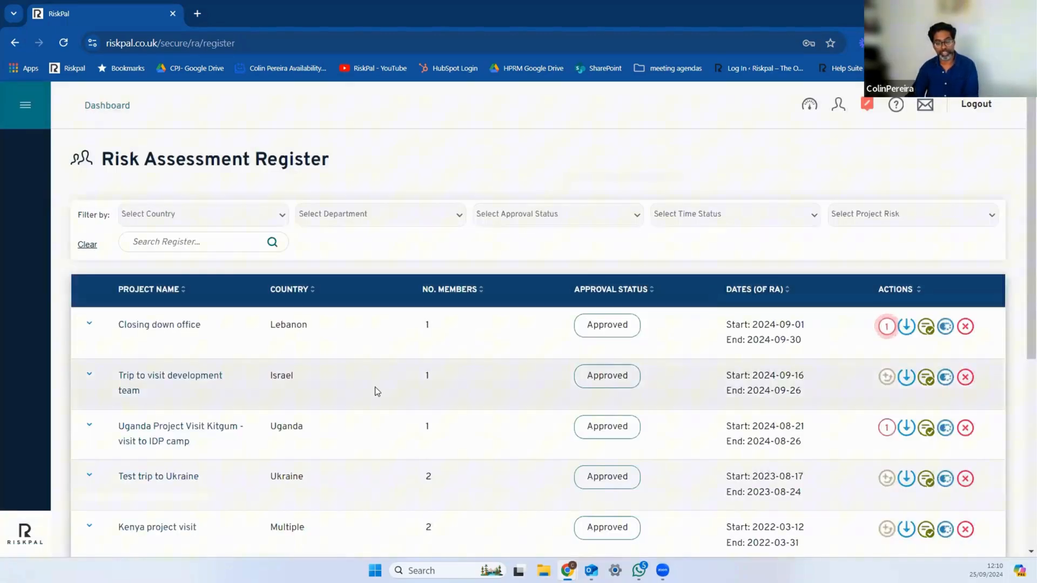
pyautogui.scroll(-1, 375, 388)
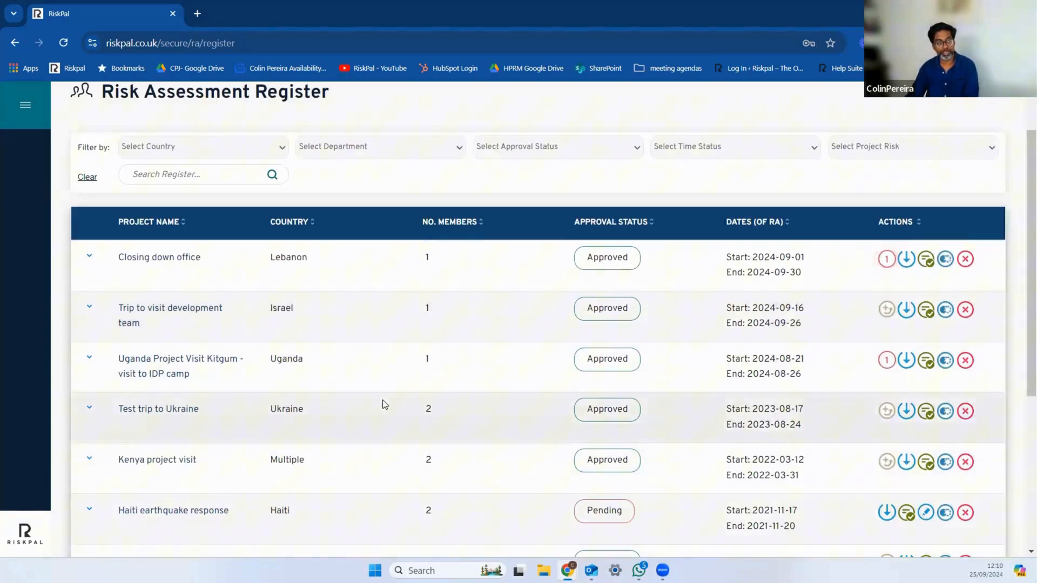
pyautogui.scroll(1, 382, 404)
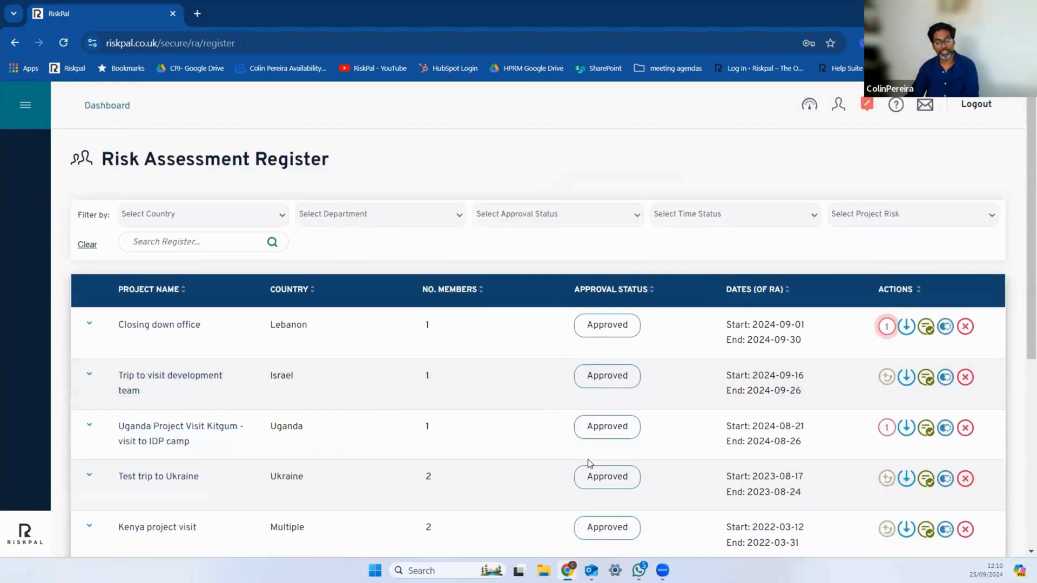
pyautogui.click(282, 216)
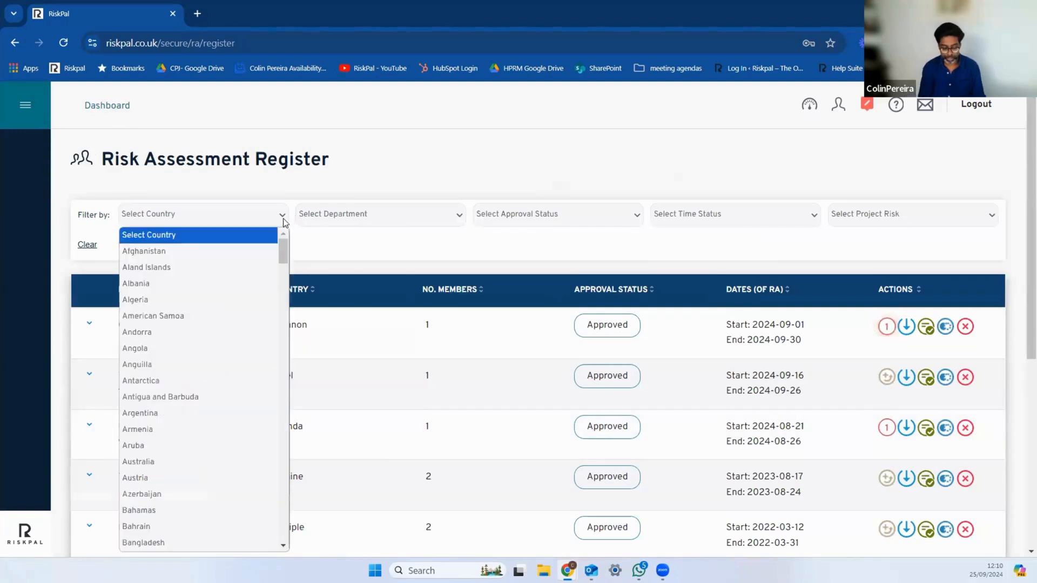
pyautogui.write('isr')
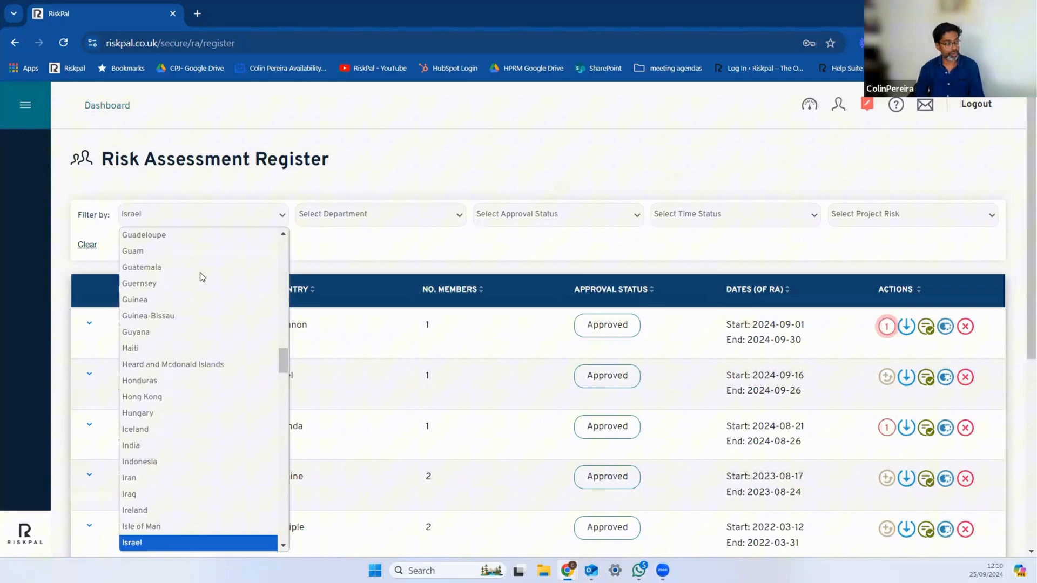
pyautogui.click(149, 546)
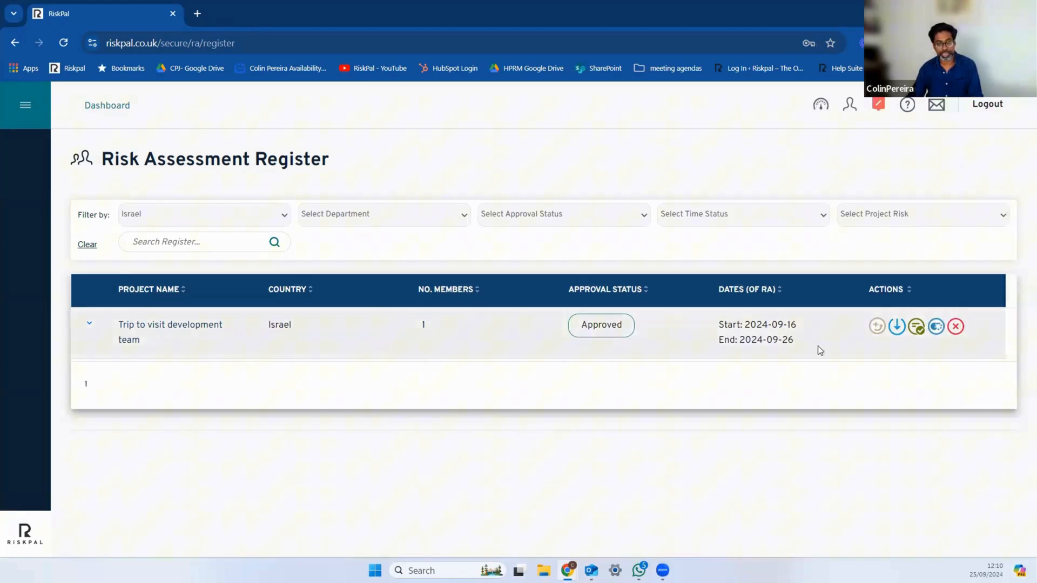
# Step: Open the "Trip to visit development team" assessment and review its essential info, from dates and members to risk factors and responsible managers
pyautogui.click(184, 326)
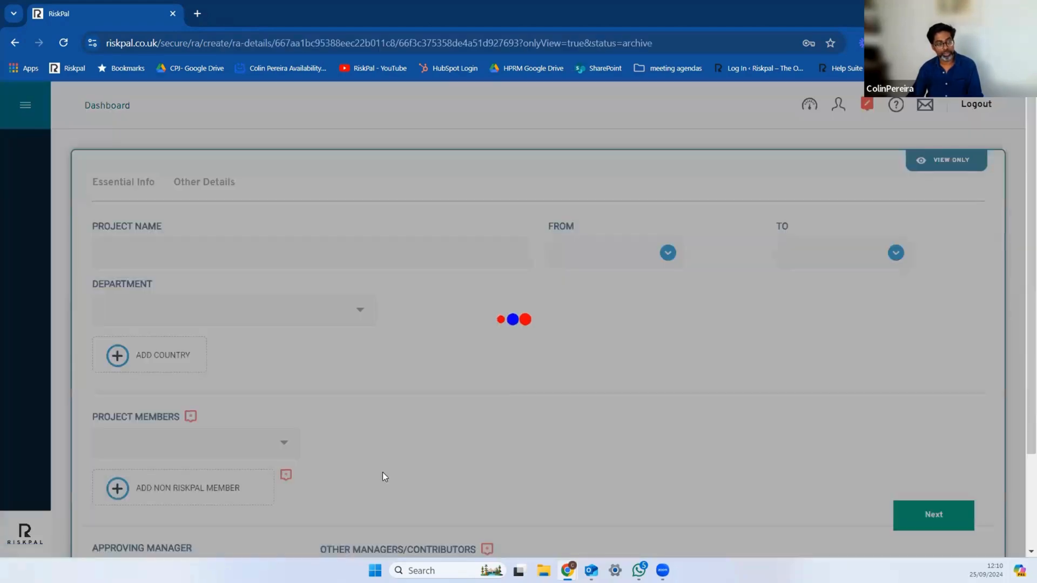
pyautogui.scroll(-1, 388, 460)
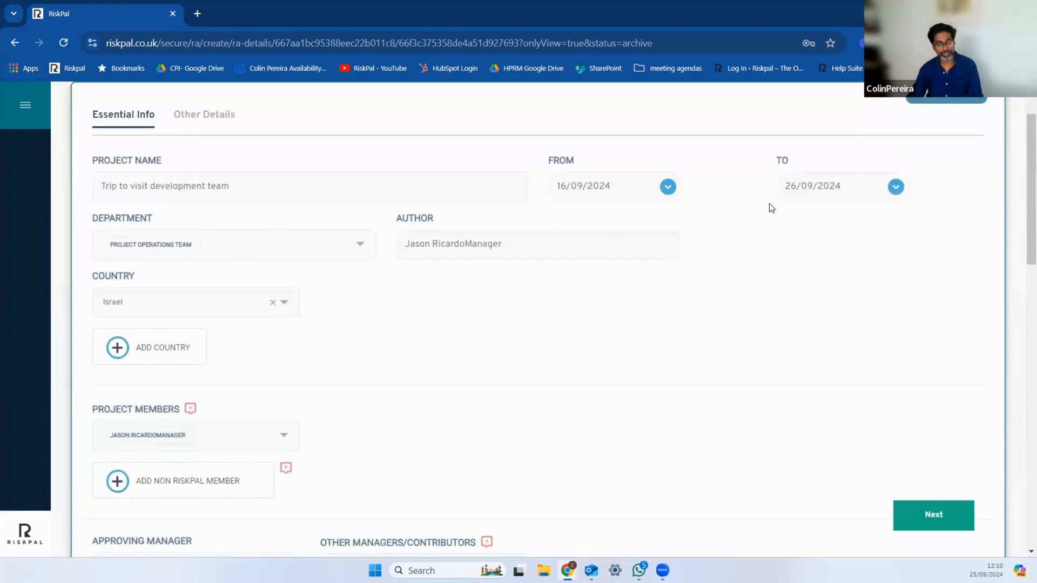
pyautogui.scroll(-1, 699, 303)
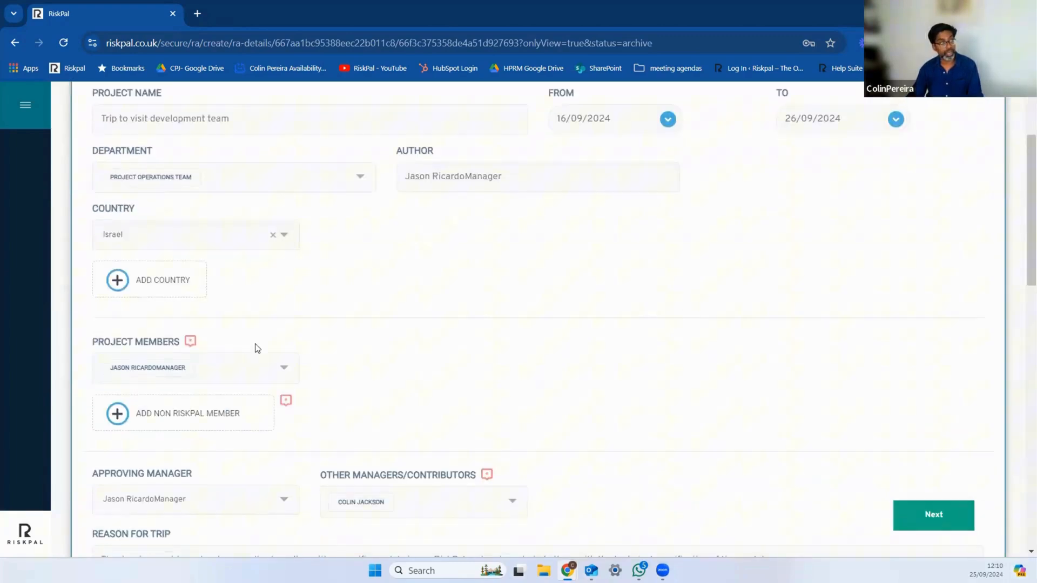
pyautogui.scroll(-1, 276, 298)
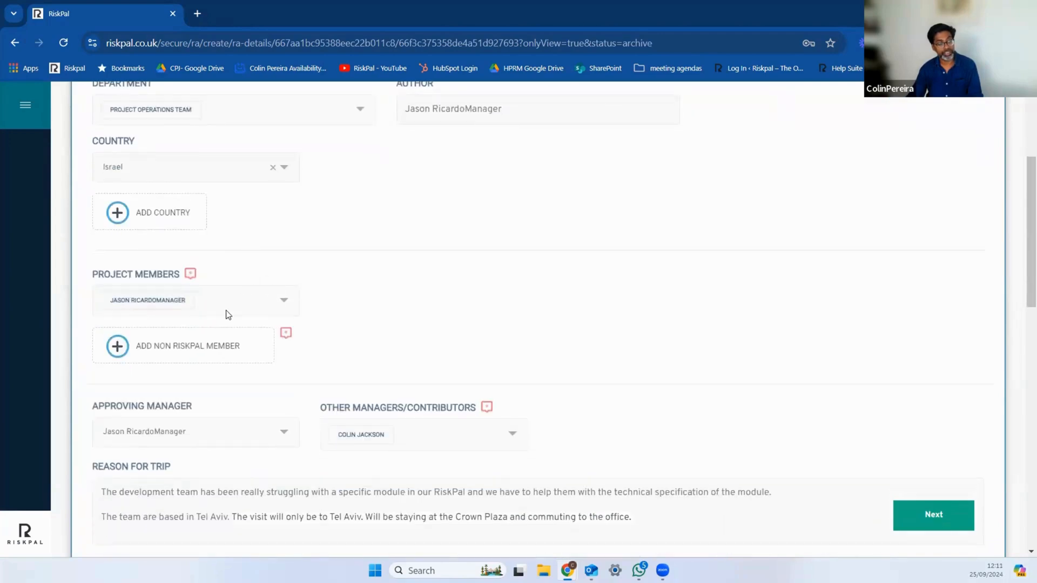
pyautogui.scroll(-2, 225, 310)
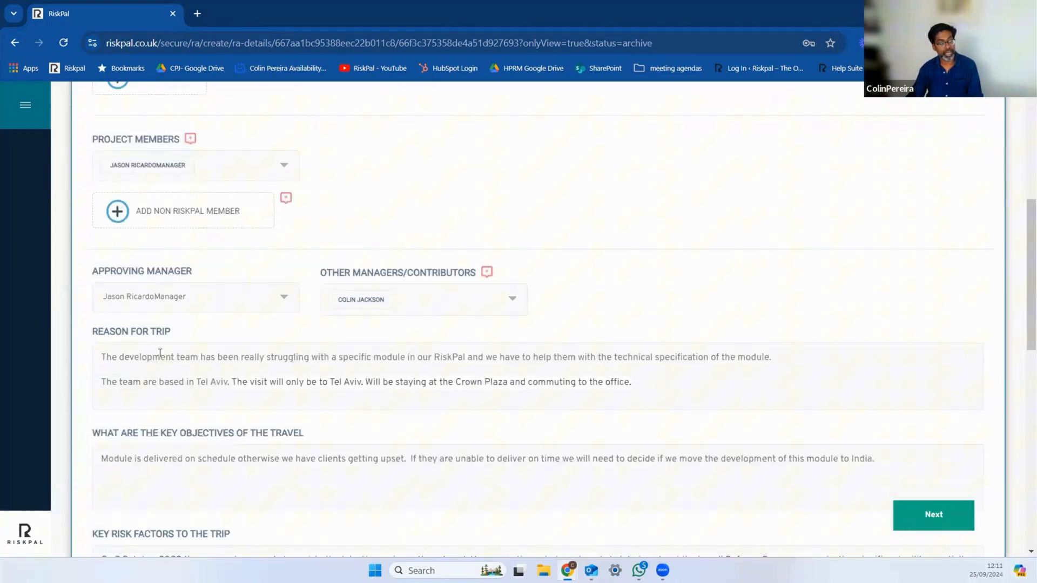
pyautogui.scroll(-1, 436, 399)
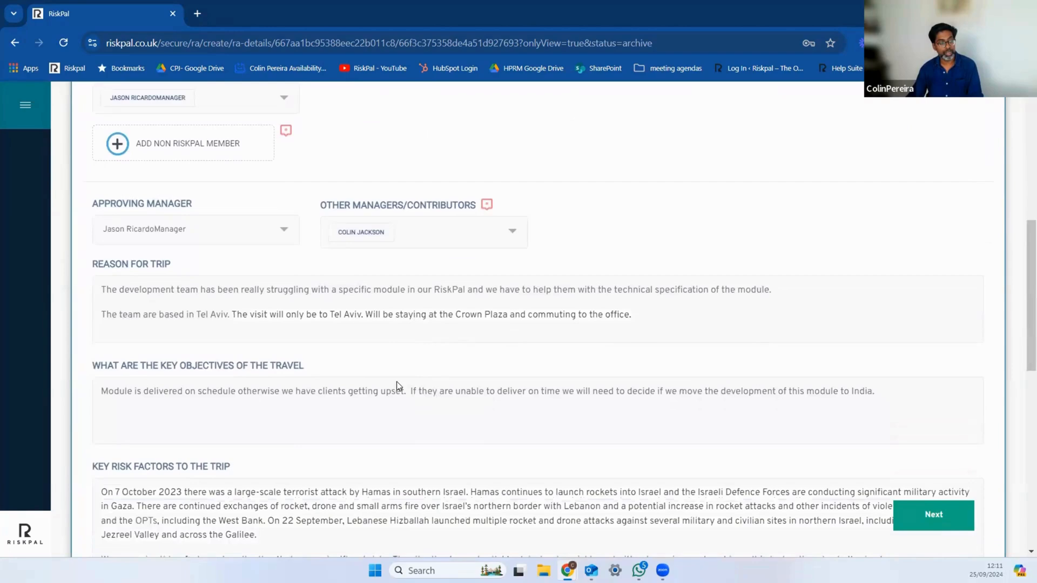
pyautogui.scroll(-1, 432, 389)
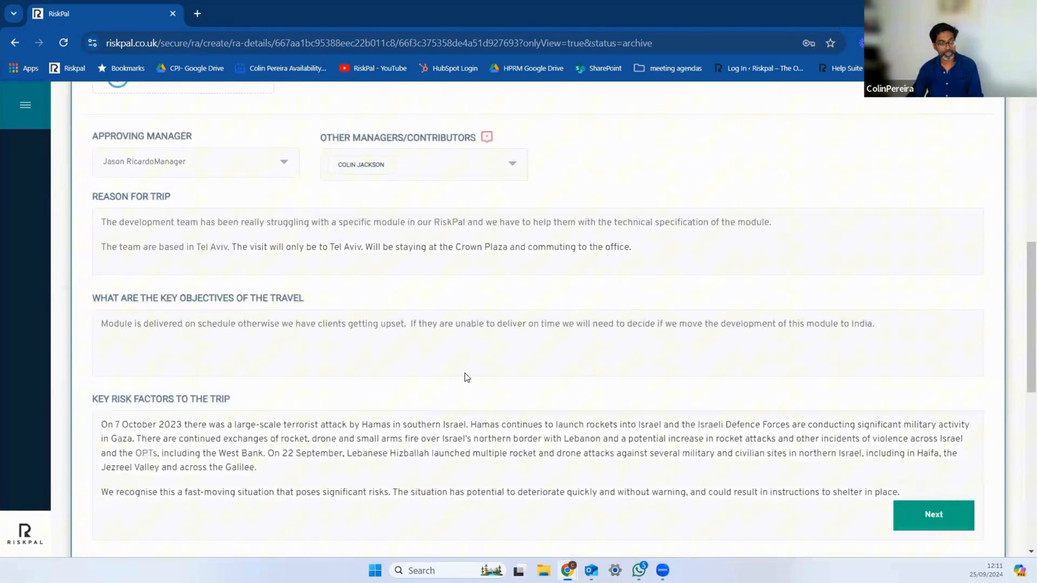
pyautogui.scroll(-1, 403, 446)
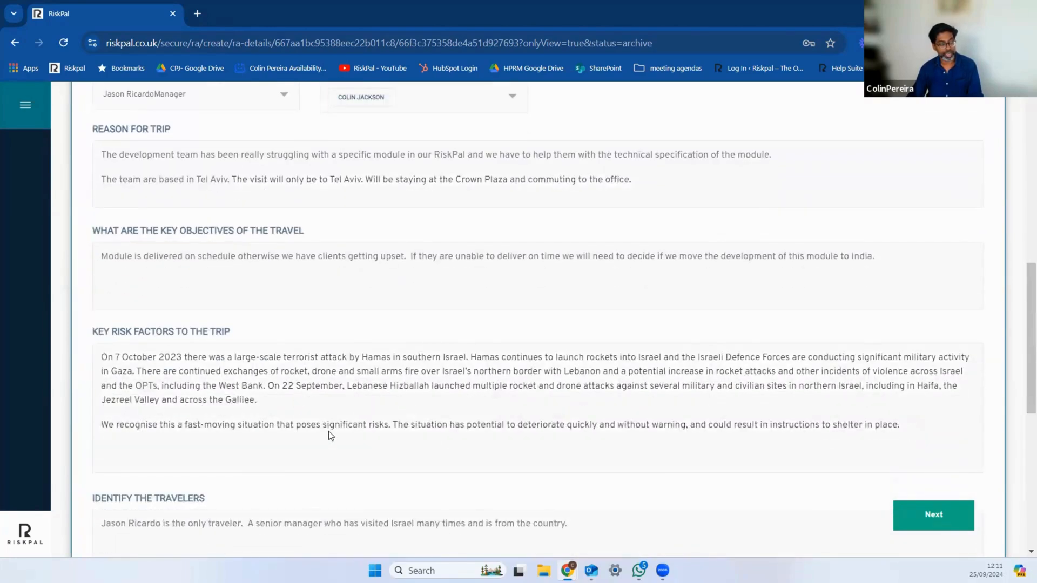
pyautogui.scroll(2, 330, 434)
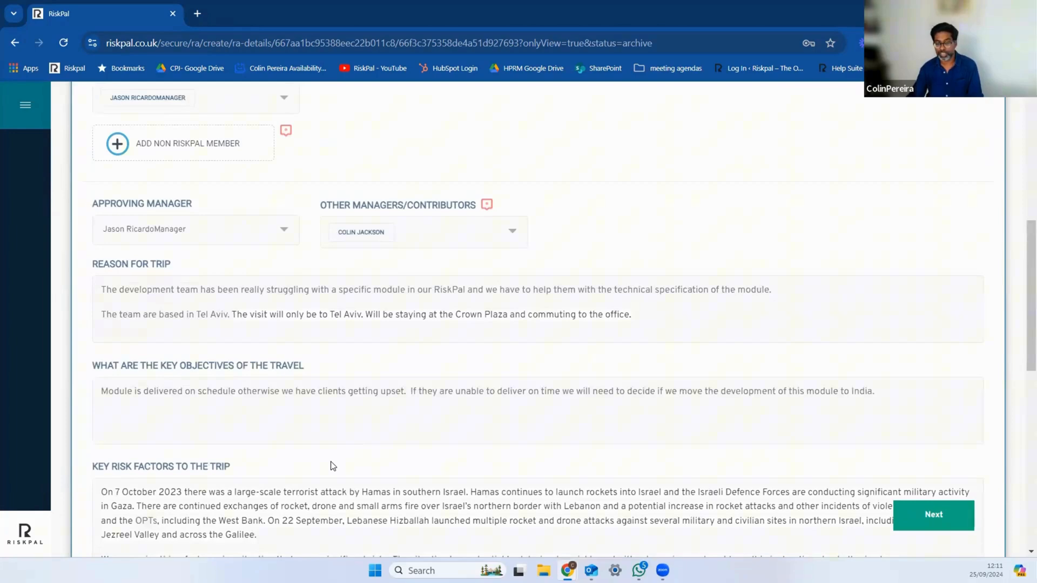
pyautogui.scroll(6, 332, 464)
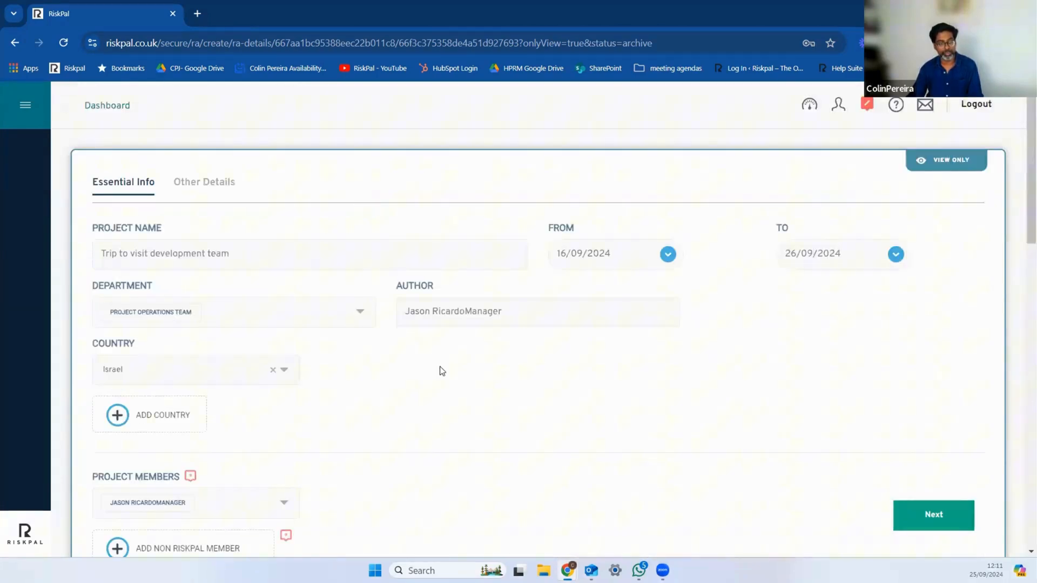
pyautogui.scroll(-7, 426, 366)
pyautogui.scroll(-2, 417, 360)
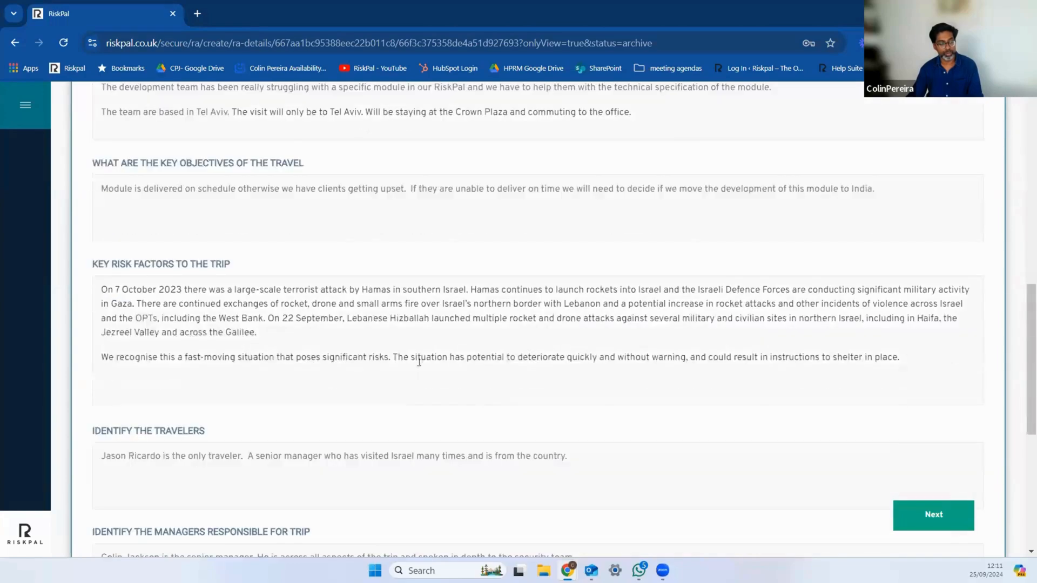
pyautogui.scroll(-1, 527, 426)
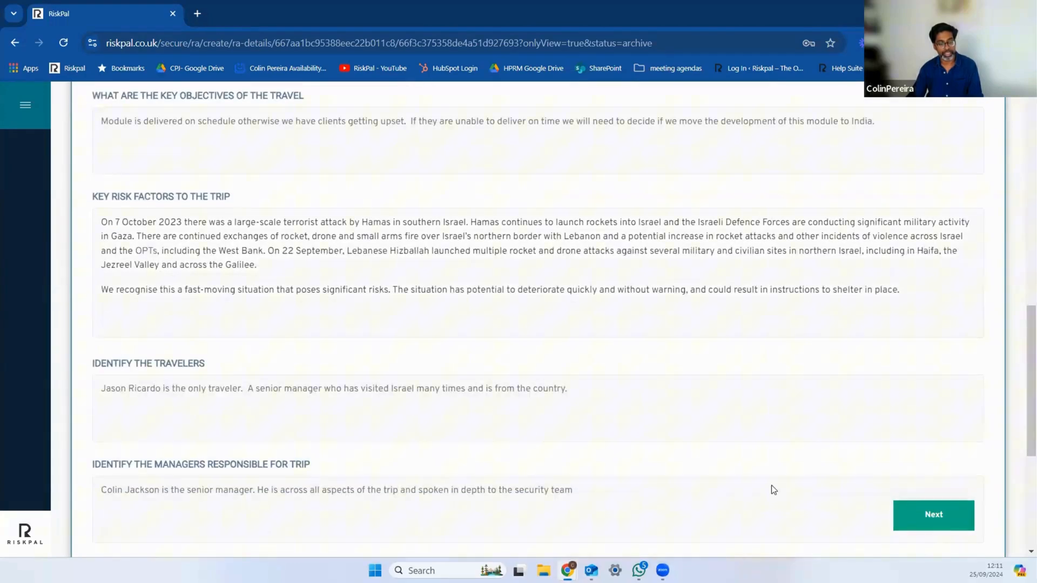
pyautogui.scroll(3, 431, 360)
pyautogui.scroll(7, 432, 361)
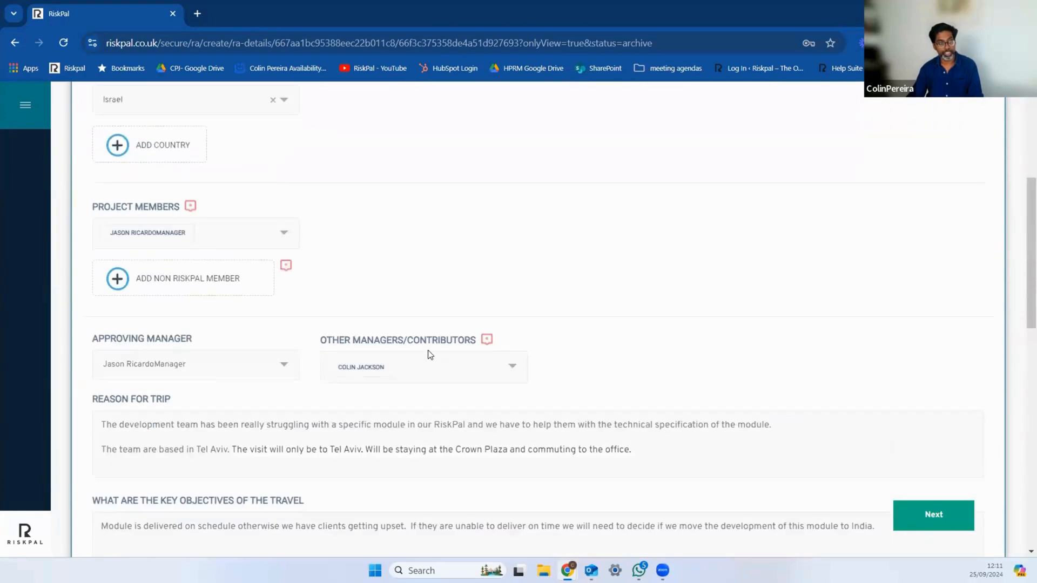
# Step: Leave the assessment via the dashboard and look through the unfiltered Risk Assessment Register
pyautogui.click(119, 113)
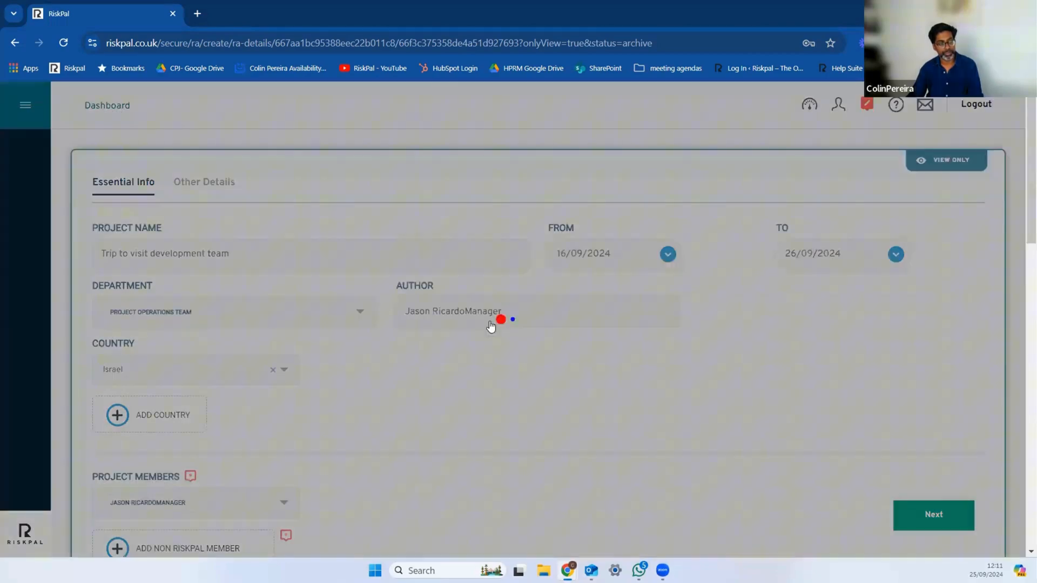
pyautogui.click(610, 287)
pyautogui.scroll(-1, 457, 370)
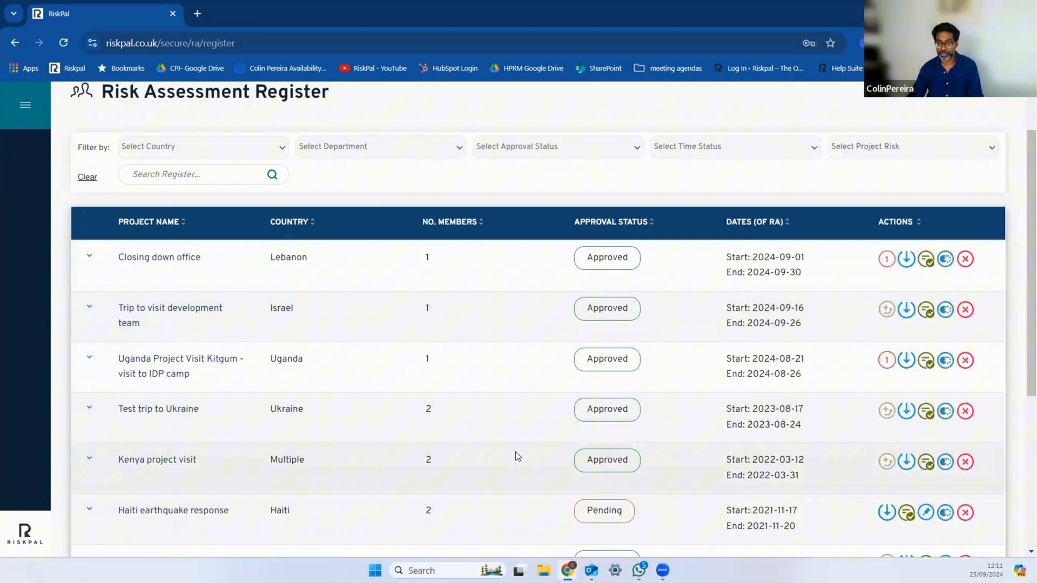
pyautogui.scroll(1, 173, 195)
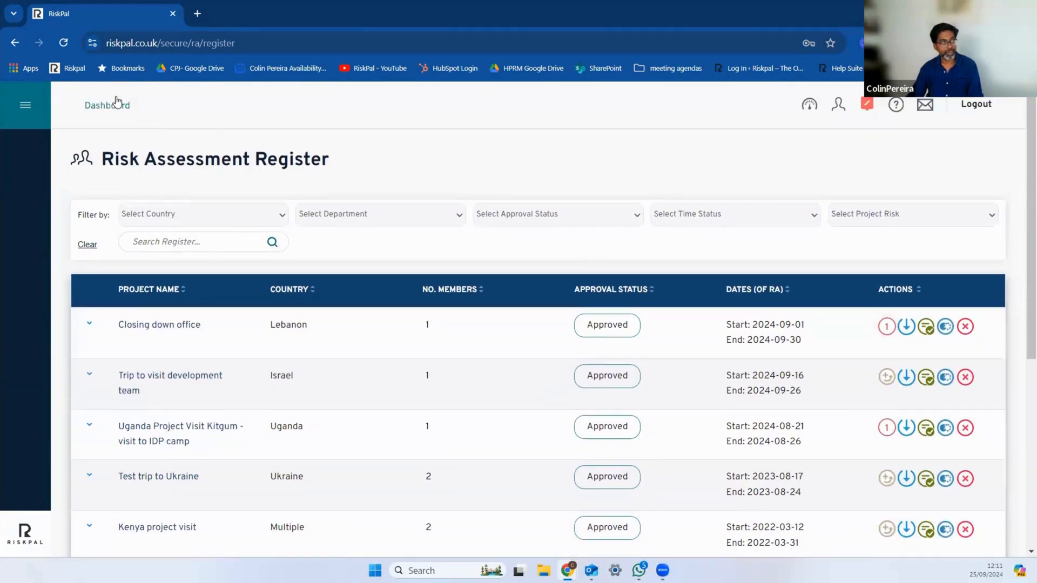
# Step: Search the country list for Kenya and open its profile to examine the threat level chart and overall score
pyautogui.click(117, 104)
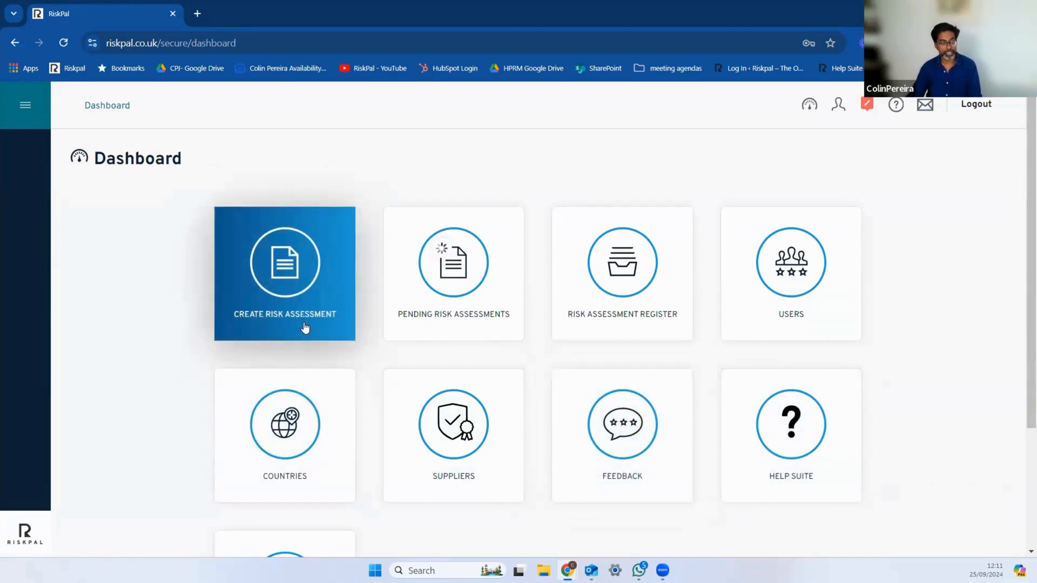
pyautogui.click(332, 474)
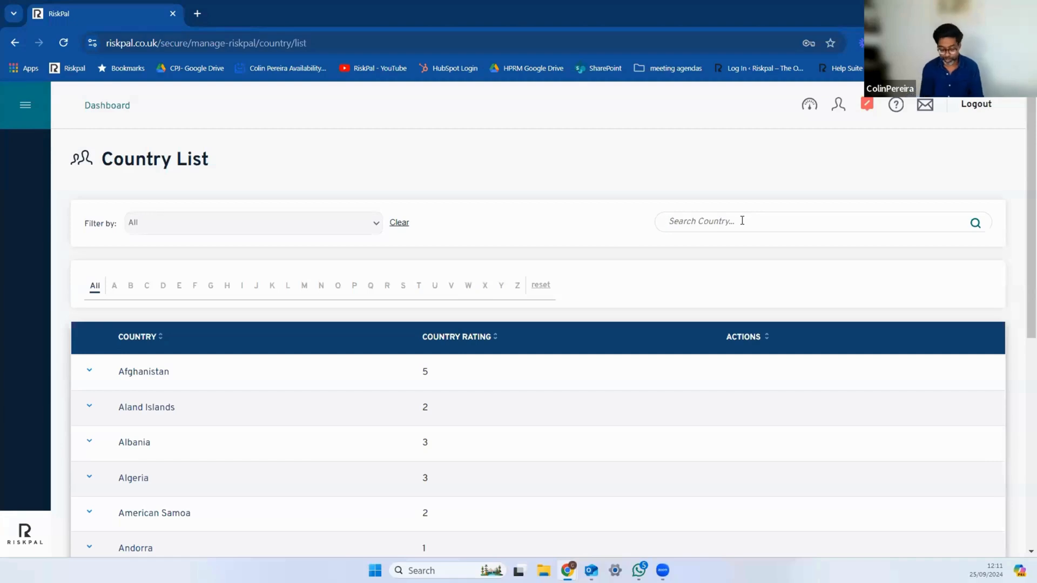
pyautogui.write('Kenya')
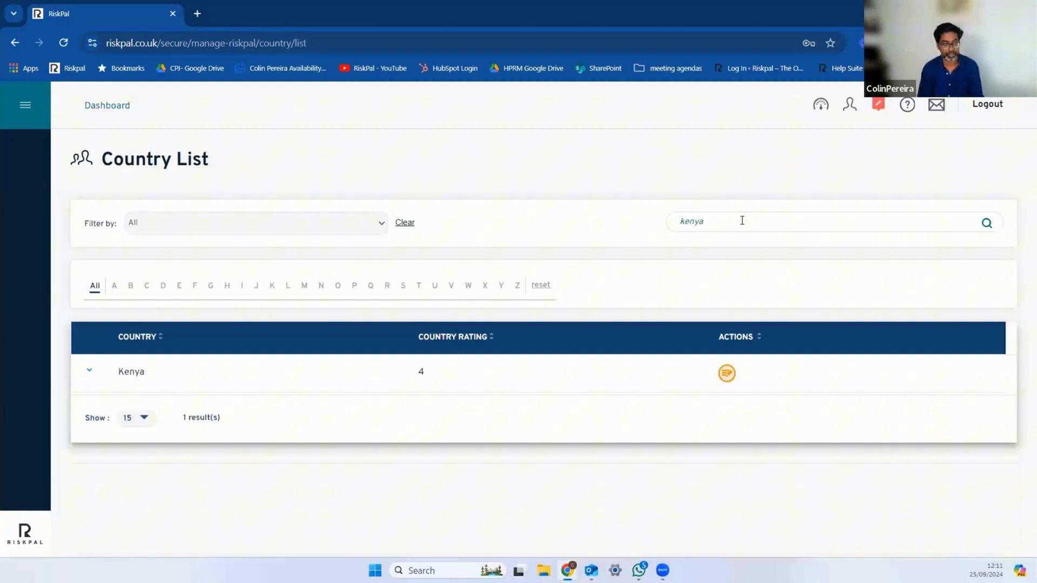
pyautogui.click(141, 372)
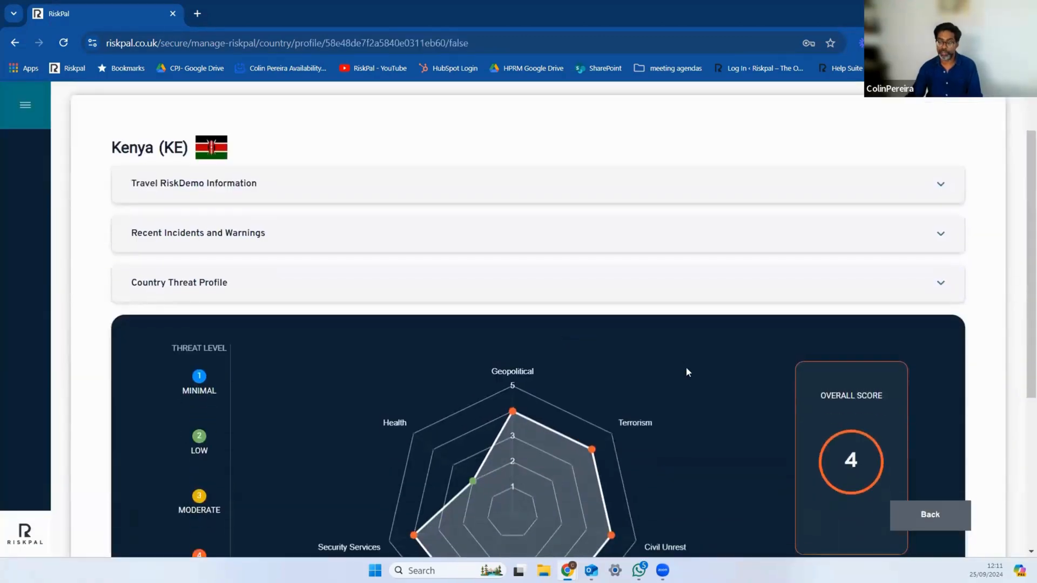
pyautogui.scroll(-2, 460, 389)
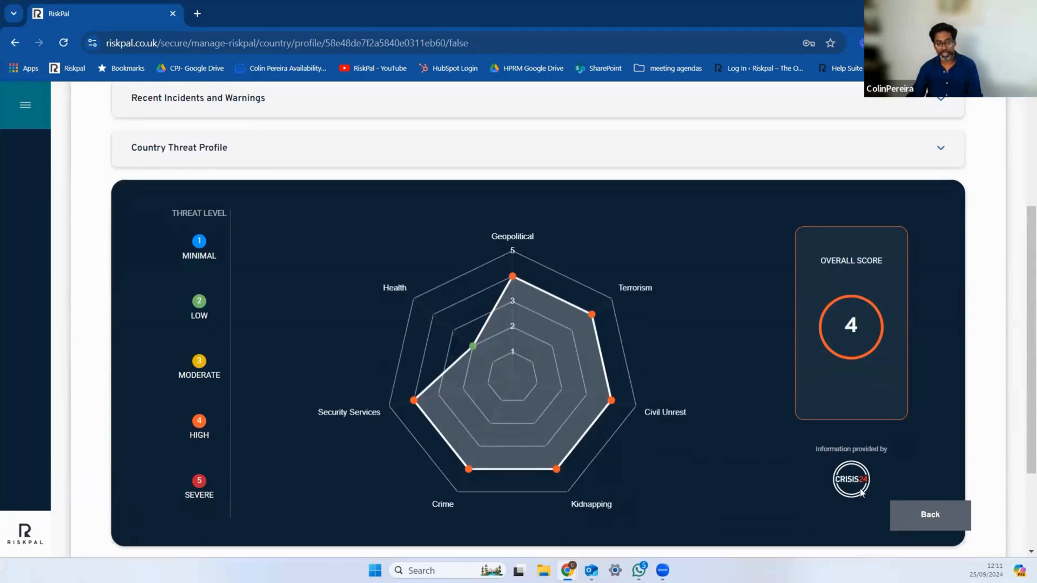
pyautogui.scroll(1, 707, 479)
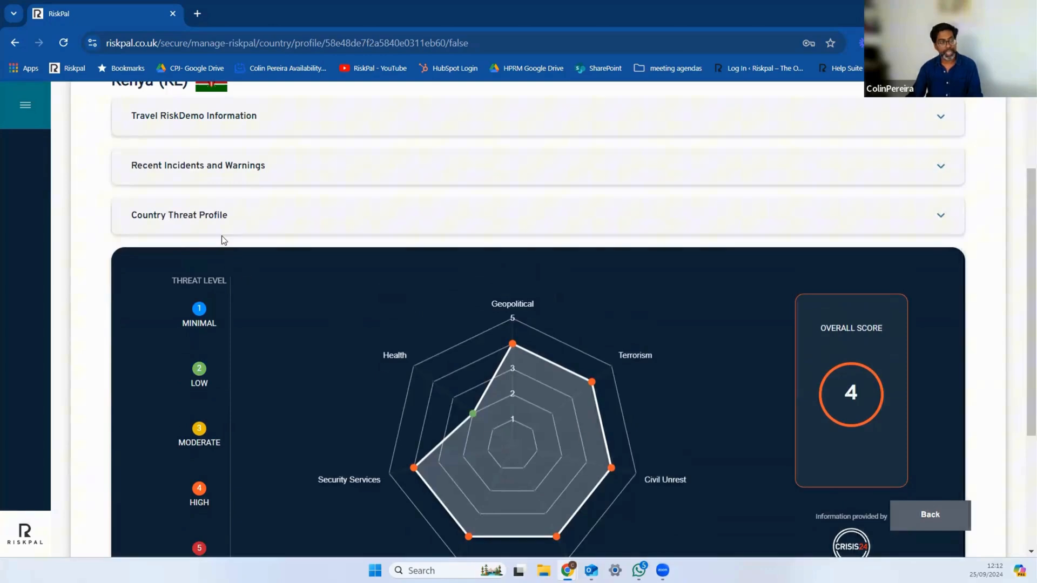
# Step: Expand Kenya's Country Threat Profile and read its Geopolitical, Terrorism, Civil Unrest and Kidnapping sections
pyautogui.click(219, 215)
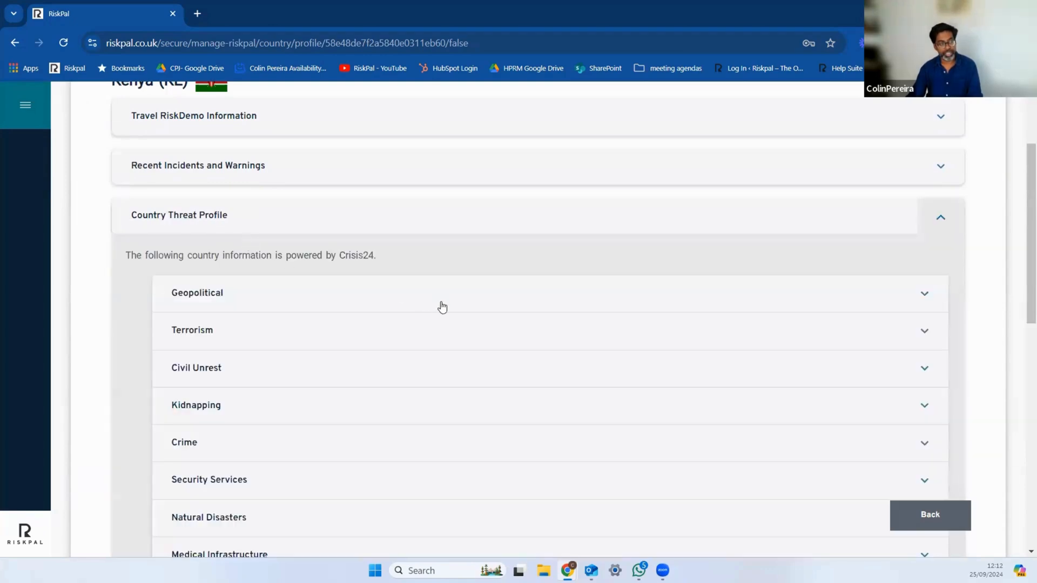
pyautogui.click(214, 299)
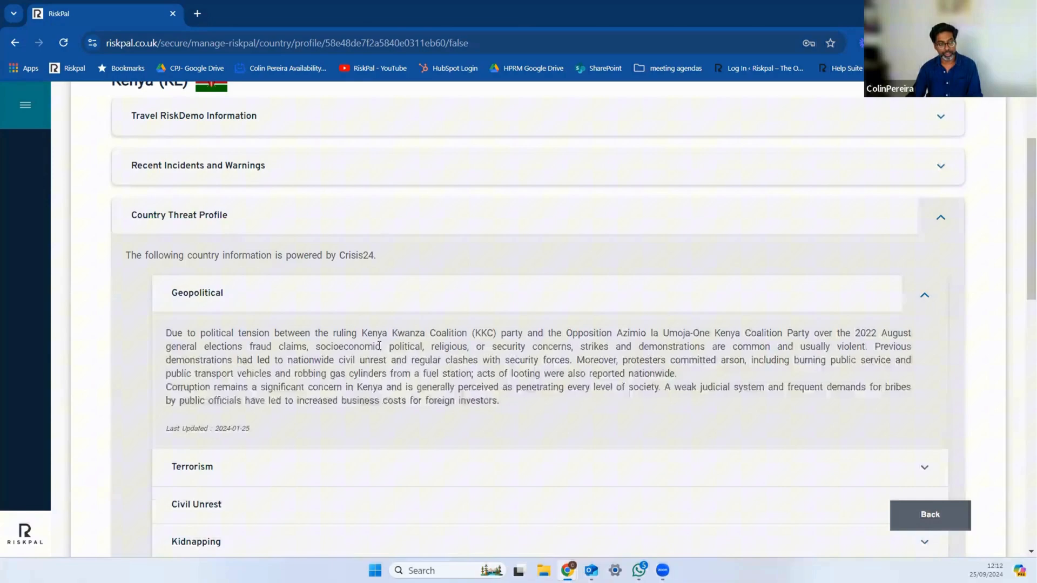
pyautogui.scroll(-1, 449, 405)
pyautogui.click(173, 397)
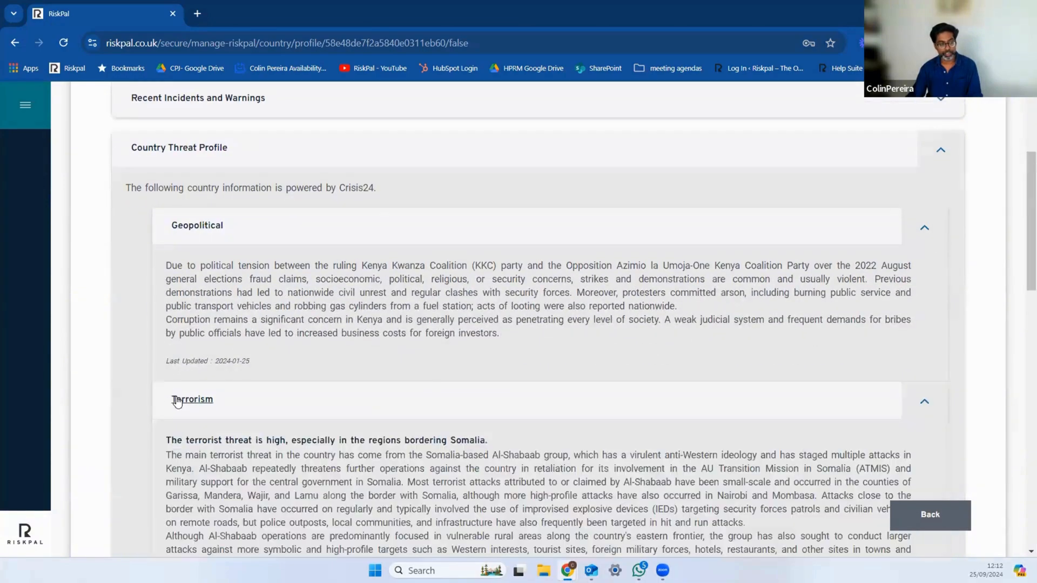
pyautogui.scroll(-2, 336, 508)
pyautogui.click(336, 508)
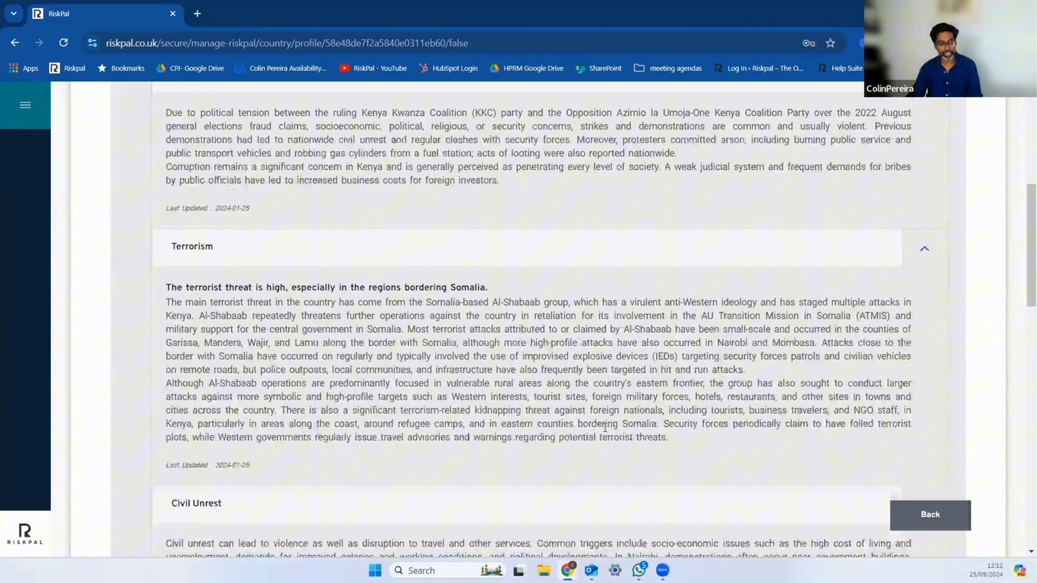
pyautogui.scroll(-5, 604, 428)
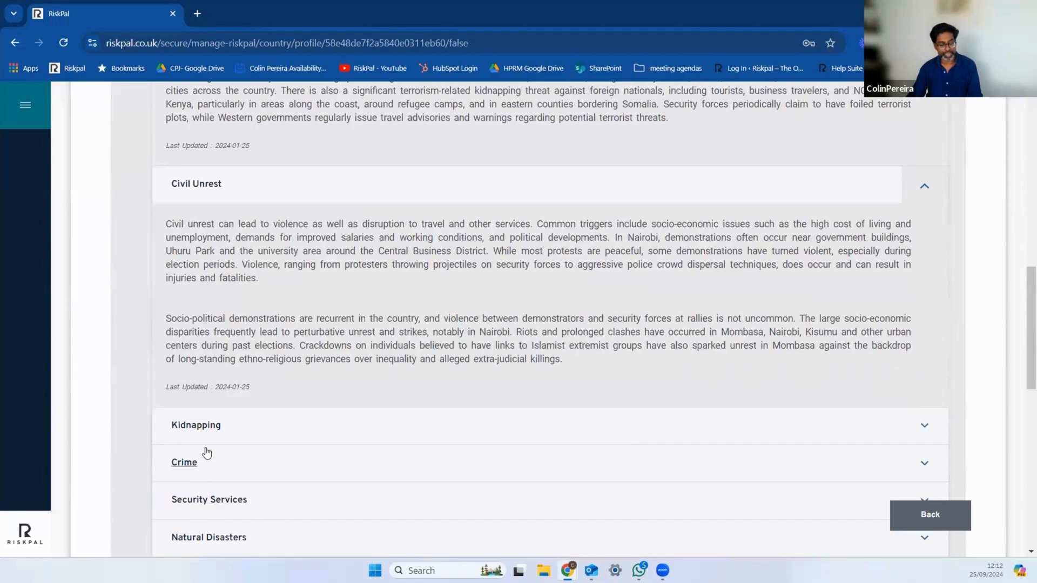
pyautogui.click(213, 430)
pyautogui.scroll(-2, 729, 439)
# Step: Expand Recent Incidents and Warnings in Kenya's country profile
pyautogui.scroll(13, 728, 439)
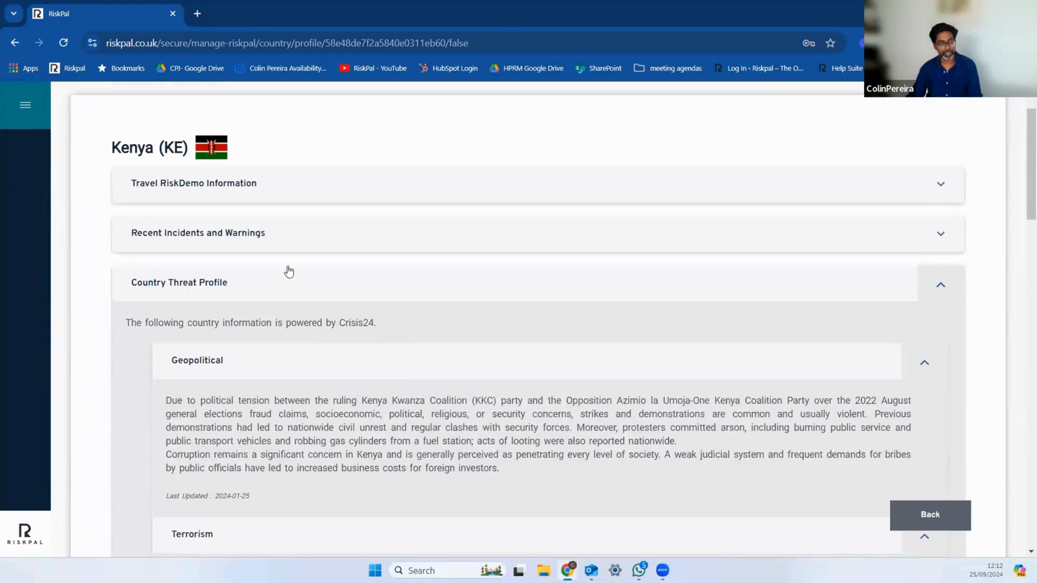
pyautogui.click(271, 242)
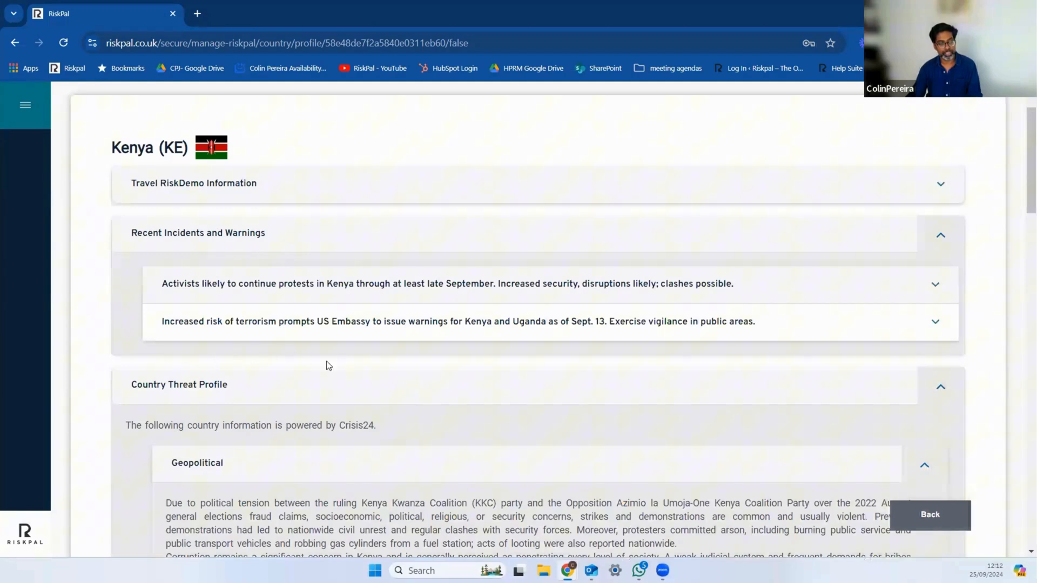
# Step: Expand the warning on increased terrorism risk and the US Embassy alert for Kenya and Uganda, and read its summary
pyautogui.click(387, 322)
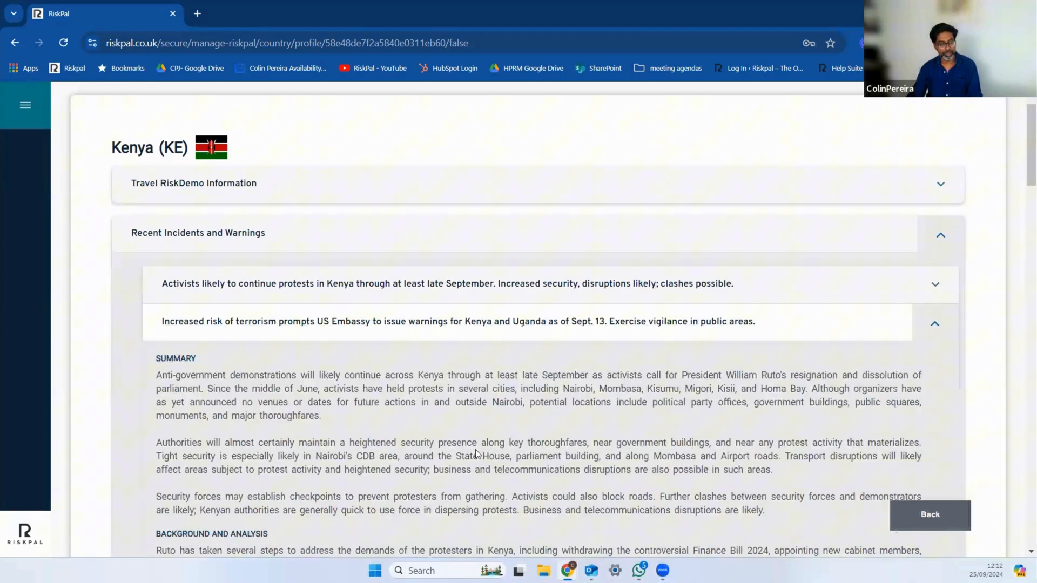
pyautogui.scroll(-1, 590, 475)
pyautogui.scroll(3, 589, 475)
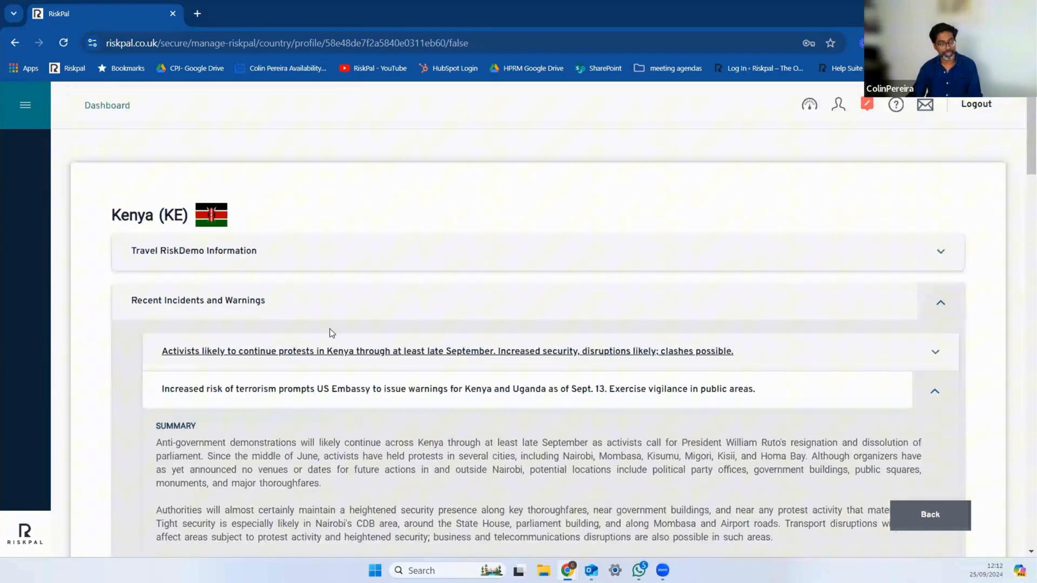
# Step: Collapse the incident and threat profile sections, and read the staff travel protocol and protest background under Travel RiskDemo Information
pyautogui.click(941, 303)
pyautogui.click(940, 349)
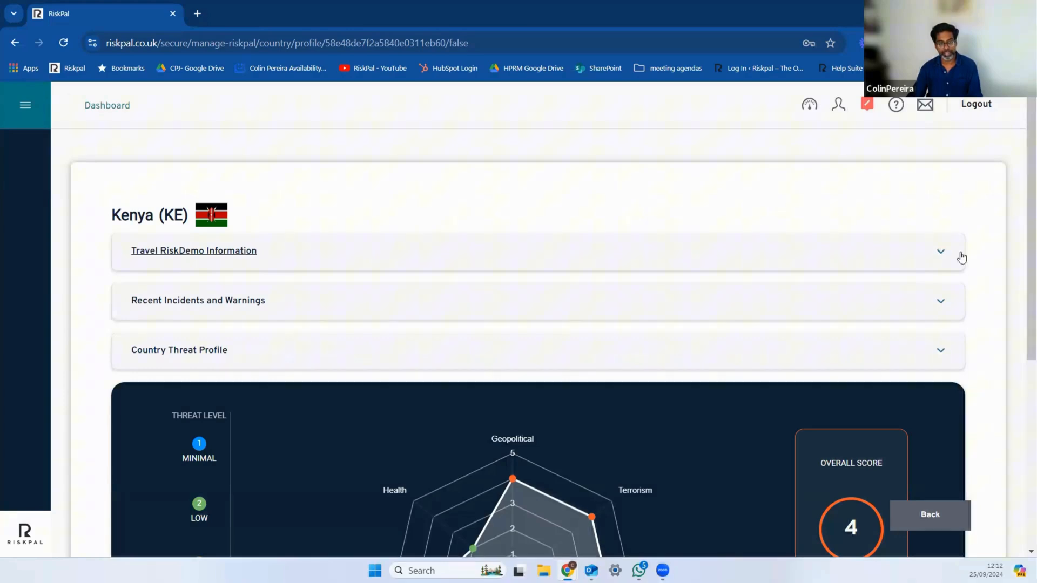
pyautogui.click(945, 263)
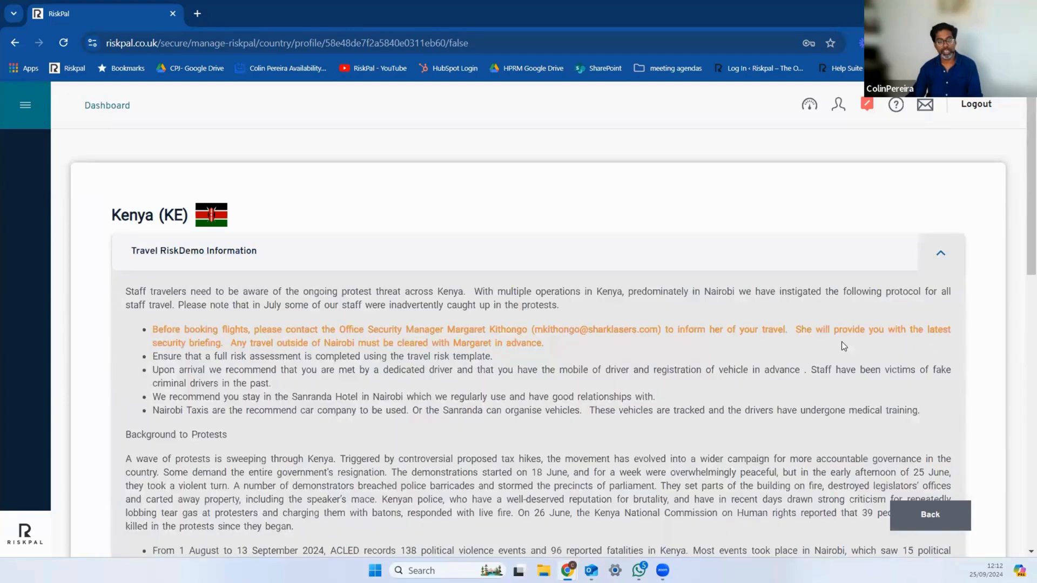
pyautogui.scroll(-1, 702, 351)
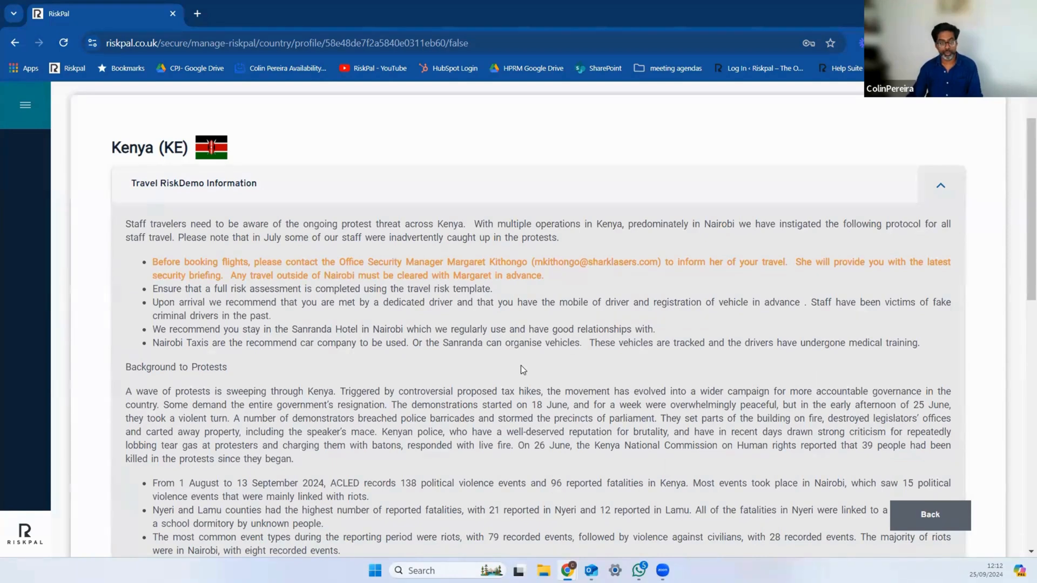
pyautogui.scroll(-1, 525, 362)
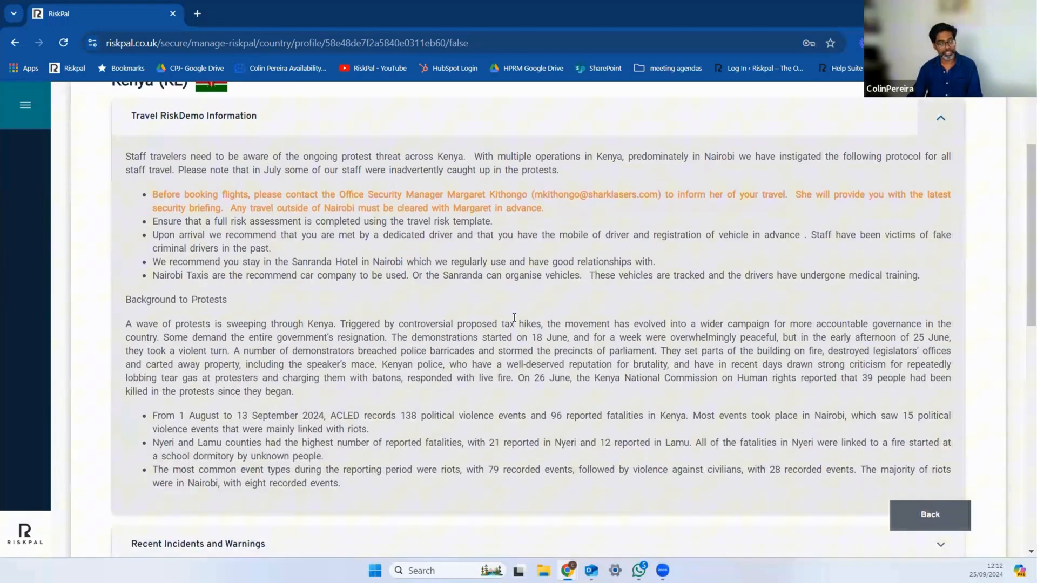
pyautogui.scroll(1, 514, 318)
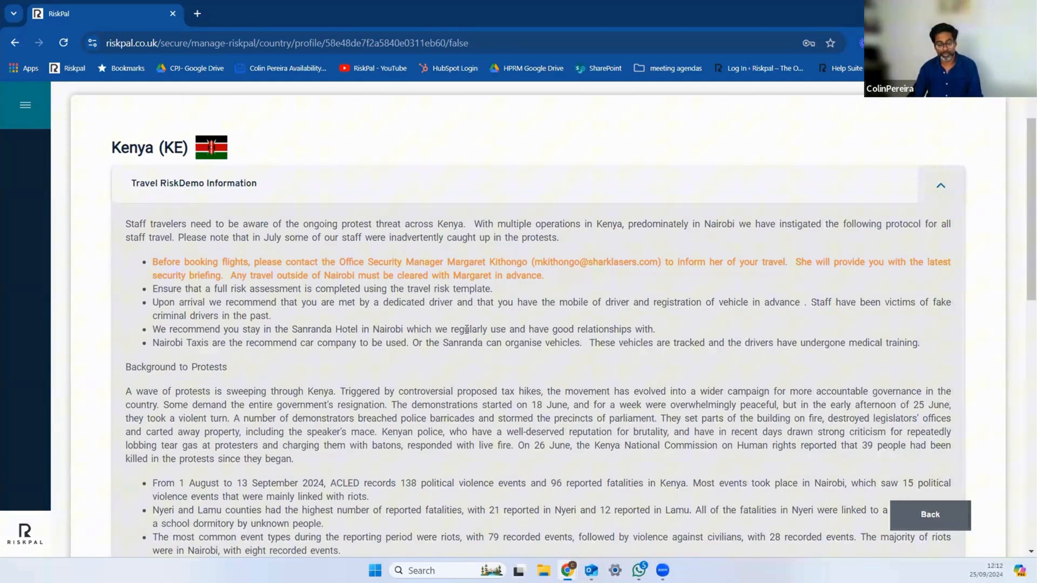
pyautogui.scroll(-1, 423, 311)
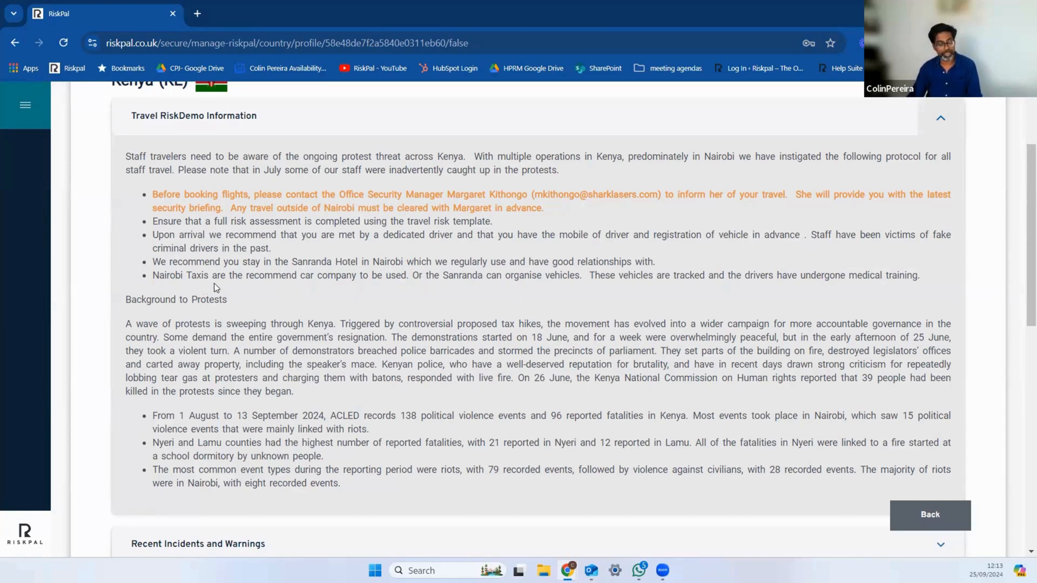
pyautogui.scroll(3, 476, 307)
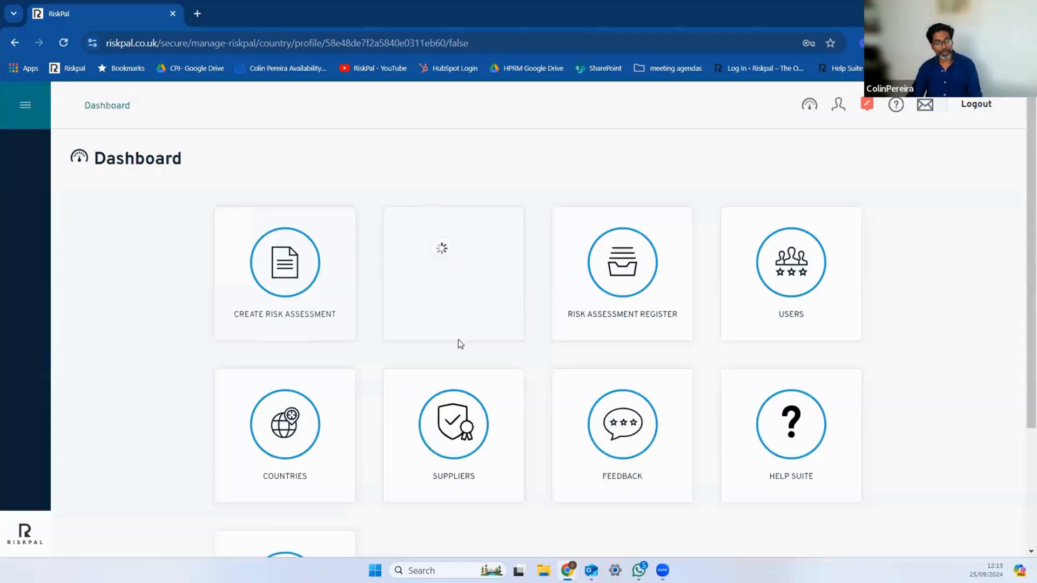
# Step: Go to the risk assessments list, view the templates offered for a new risk assessment, and dismiss the template selection
pyautogui.click(324, 327)
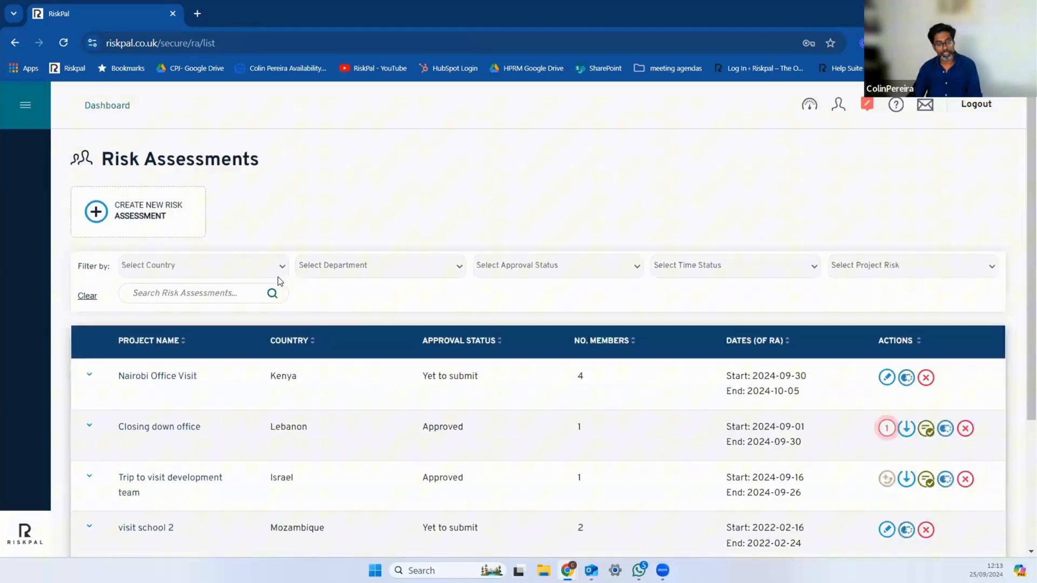
pyautogui.click(169, 219)
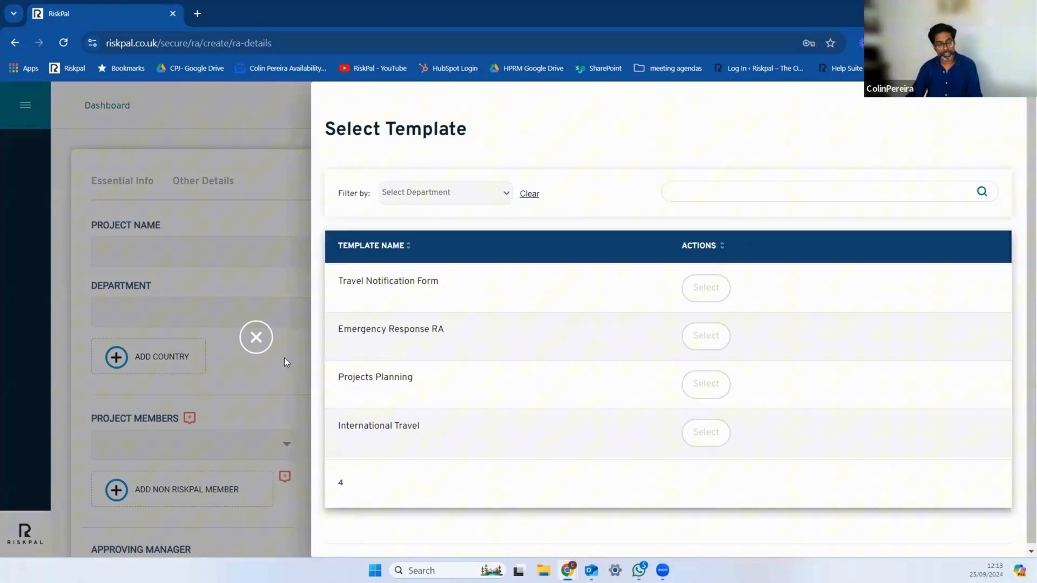
pyautogui.click(268, 345)
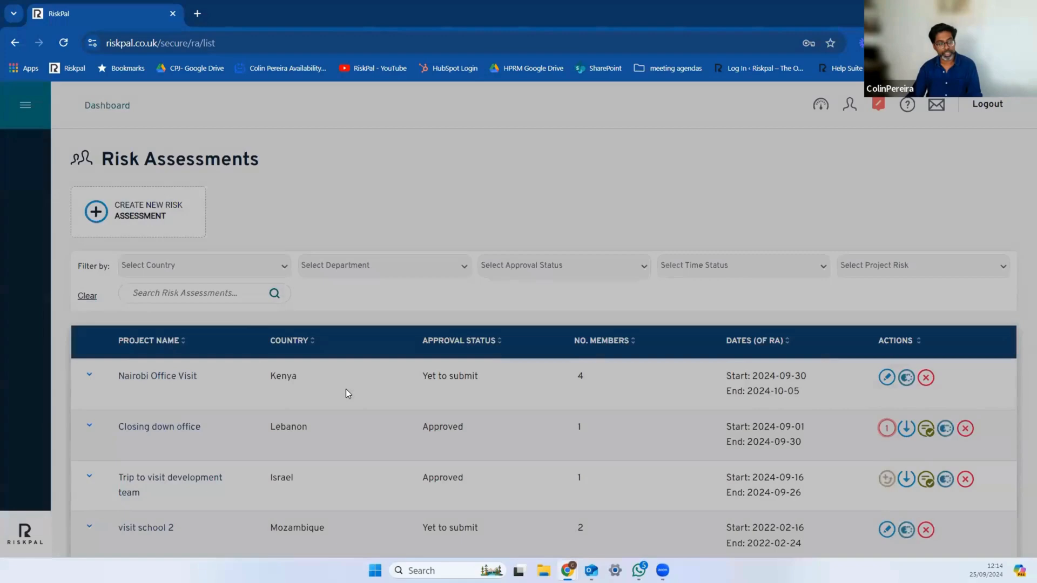
# Step: Open the Nairobi Office Visit assessment for editing and review the project details in its Essential Info
pyautogui.scroll(-1, 345, 389)
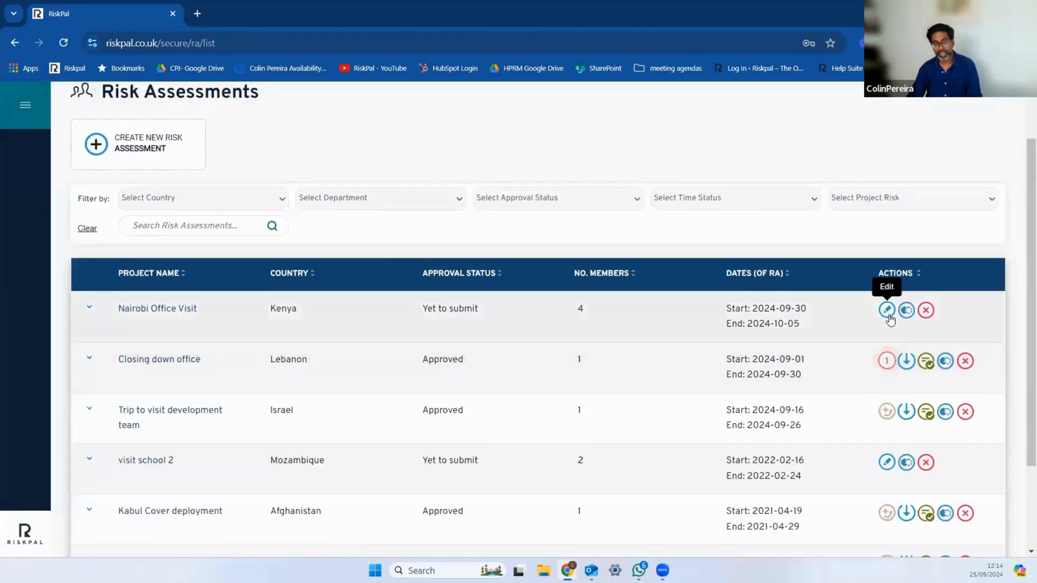
pyautogui.click(886, 310)
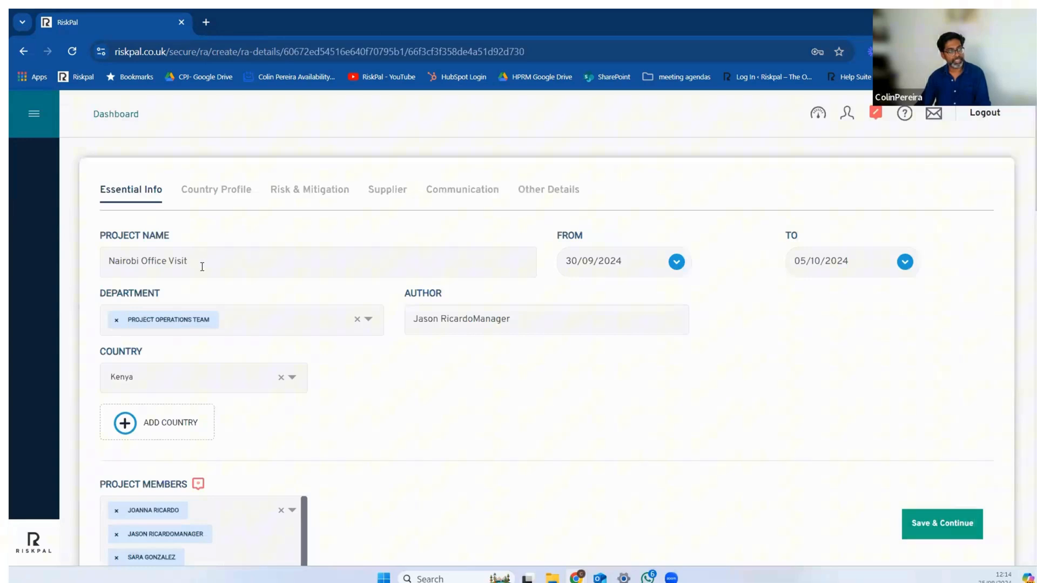
pyautogui.scroll(-1, 142, 187)
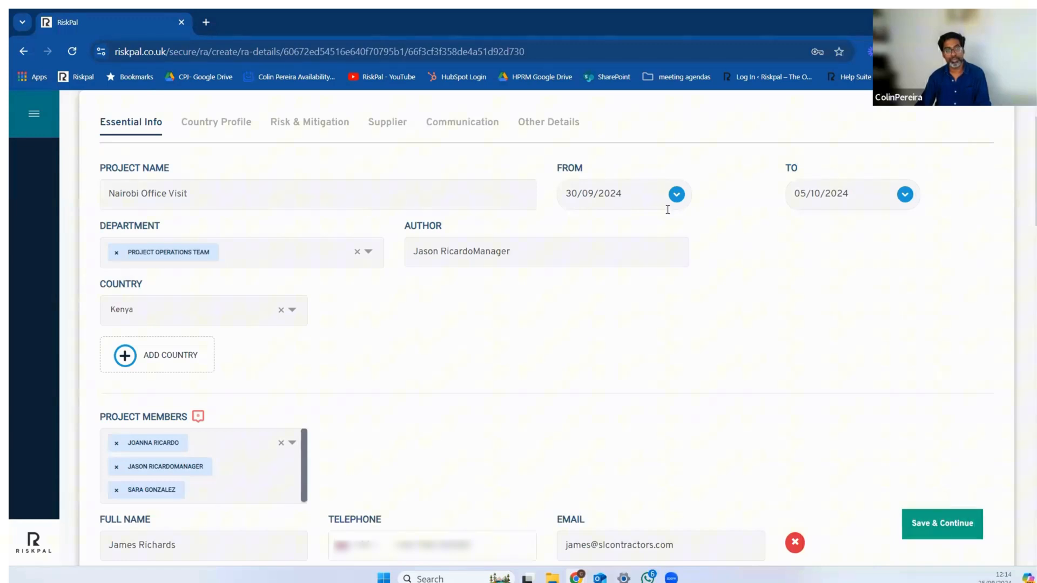
pyautogui.scroll(-1, 556, 327)
pyautogui.scroll(-1, 556, 328)
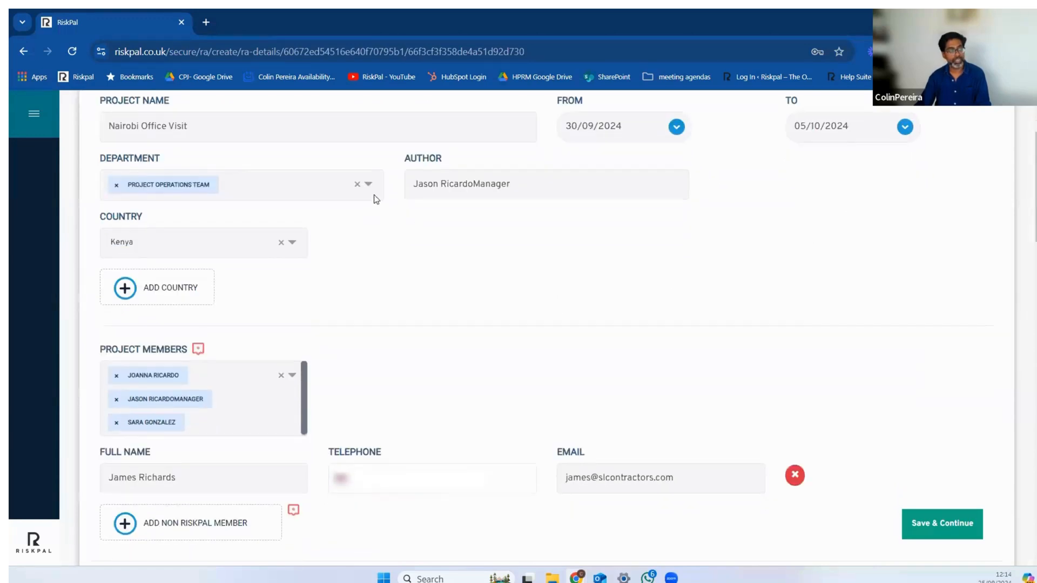
# Step: Check the choices for the assessment's department and country, keeping Project Operations Team and Kenya selected
pyautogui.click(377, 186)
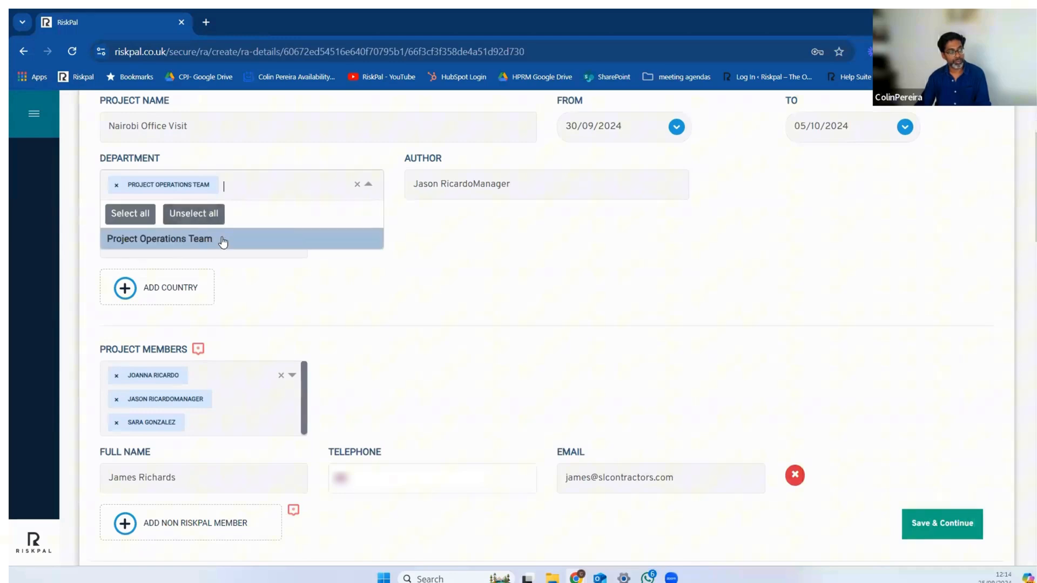
pyautogui.click(264, 241)
pyautogui.click(260, 240)
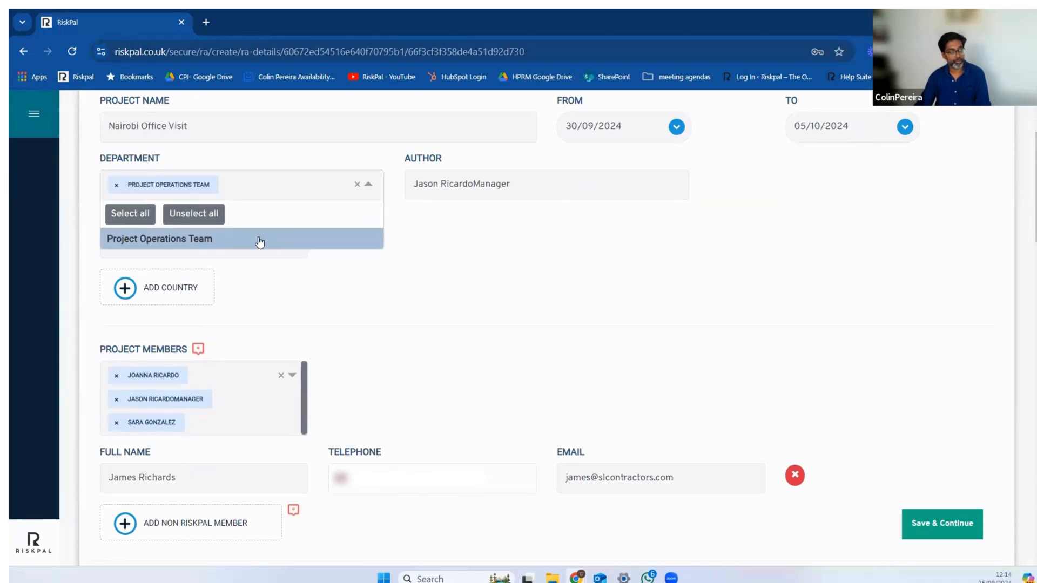
pyautogui.click(486, 259)
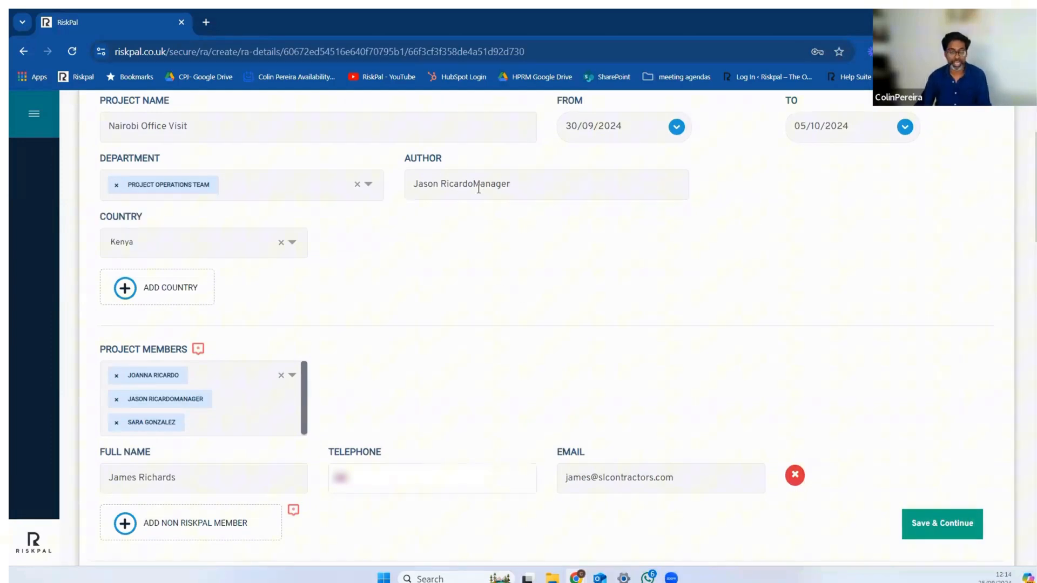
pyautogui.scroll(-1, 247, 233)
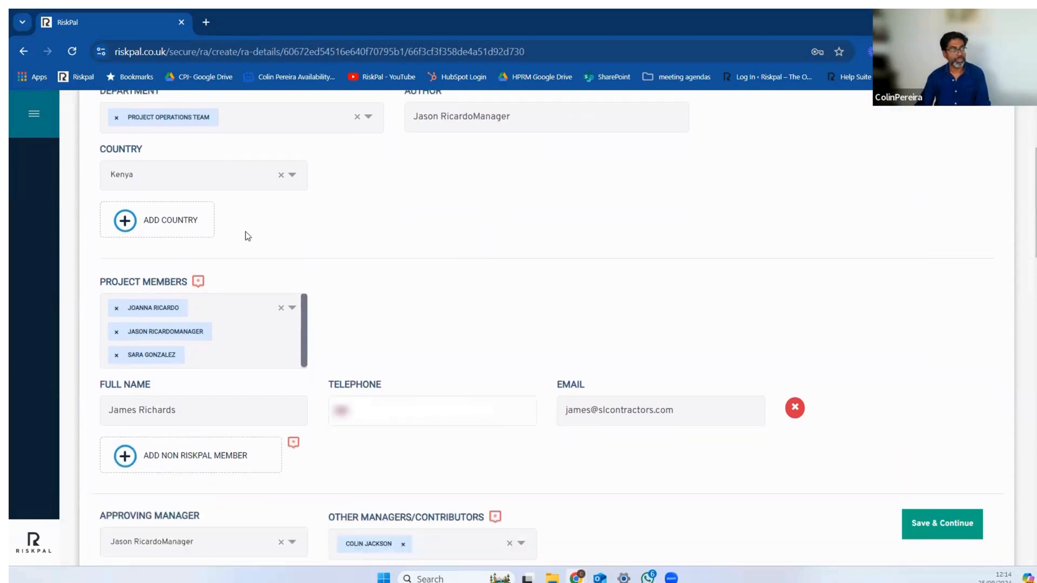
pyautogui.click(295, 176)
pyautogui.click(362, 184)
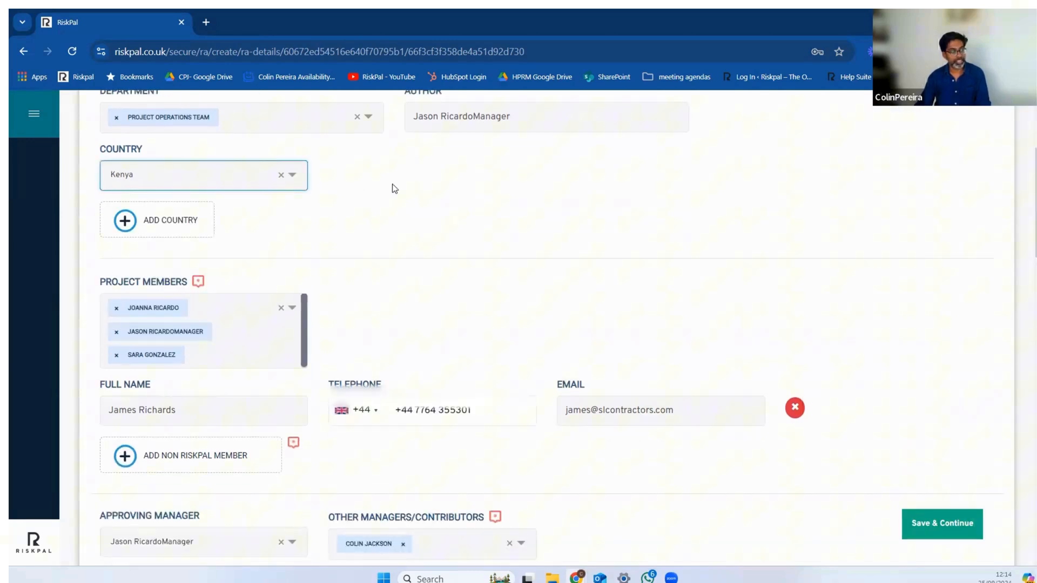
# Step: View the people available as project members and close the list without changing the selection
pyautogui.scroll(-2, 224, 223)
pyautogui.click(229, 204)
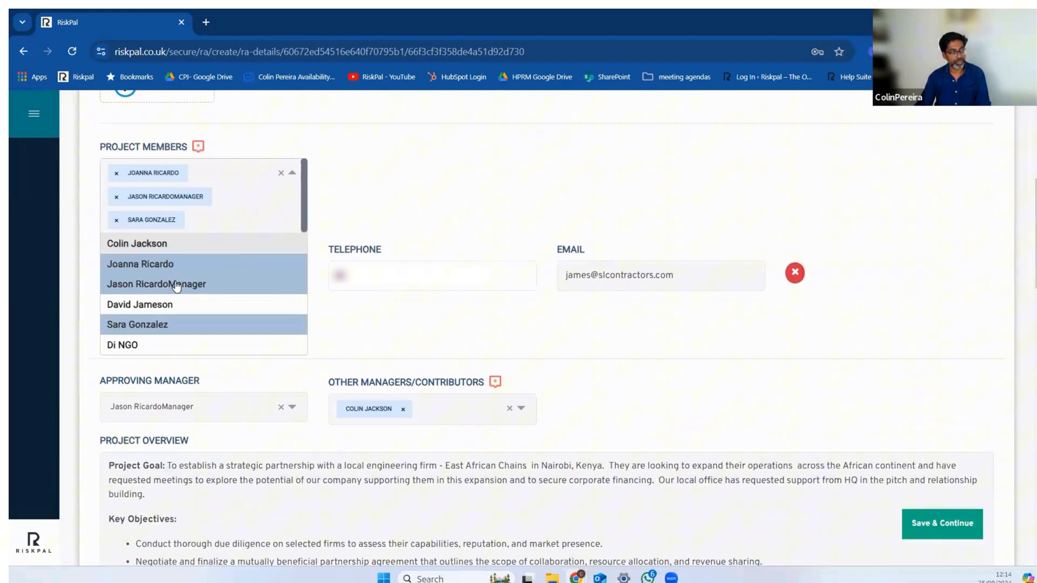
pyautogui.click(464, 204)
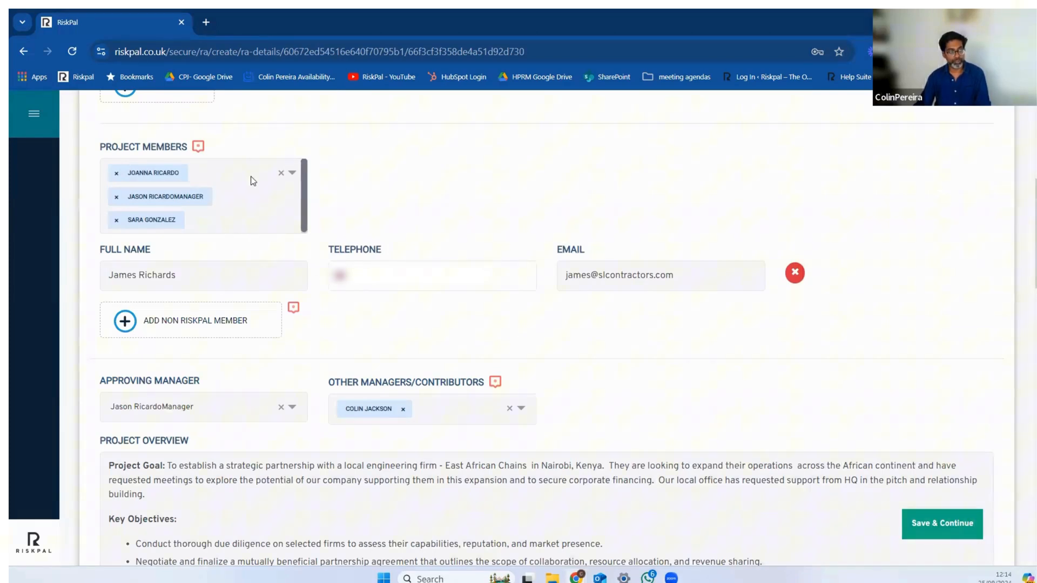
# Step: Remove the person listed under Other Managers/Contributors and assign that person as approving manager instead
pyautogui.scroll(-3, 366, 321)
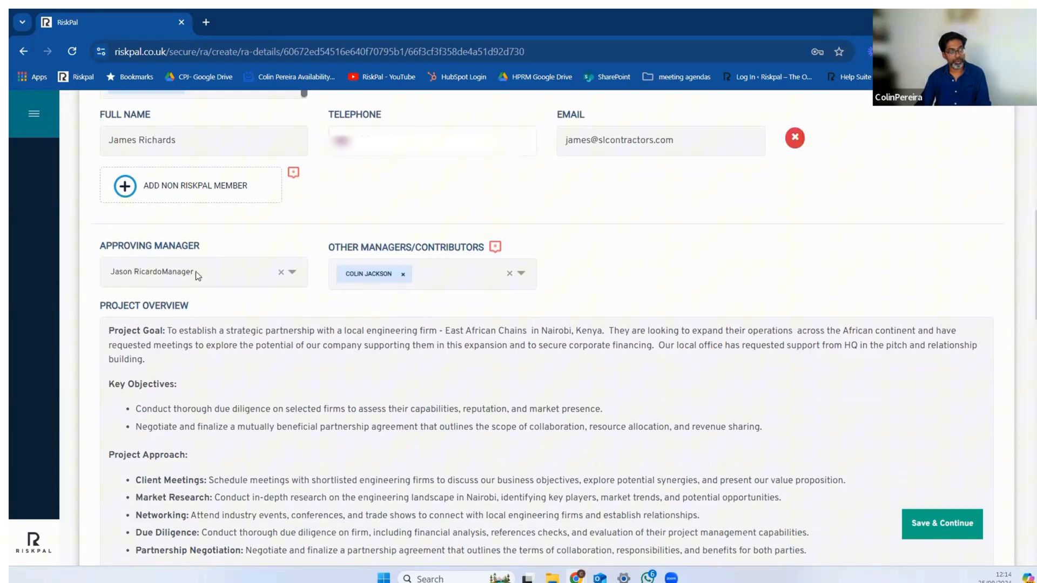
pyautogui.click(293, 269)
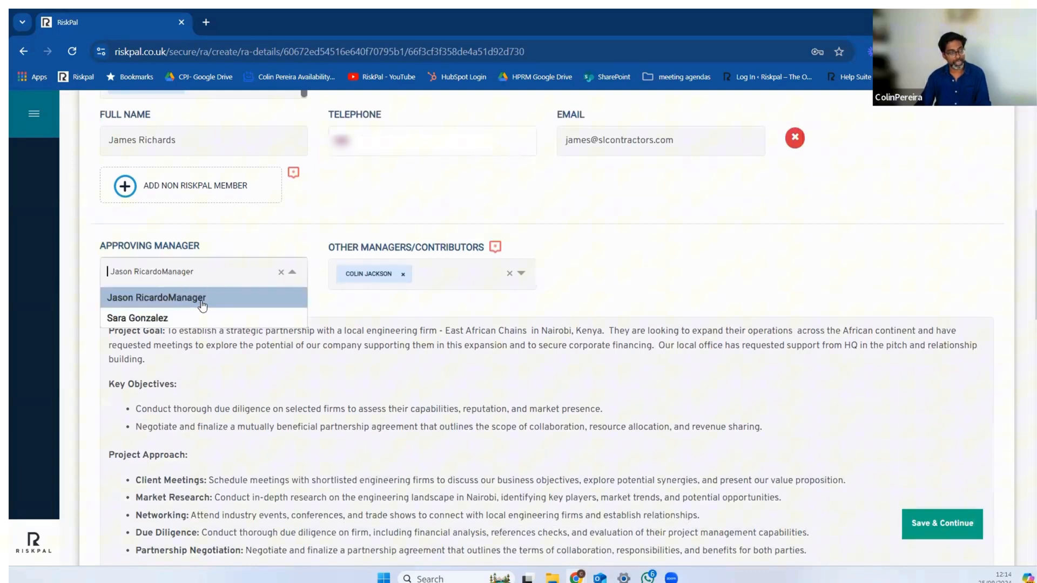
pyautogui.click(402, 274)
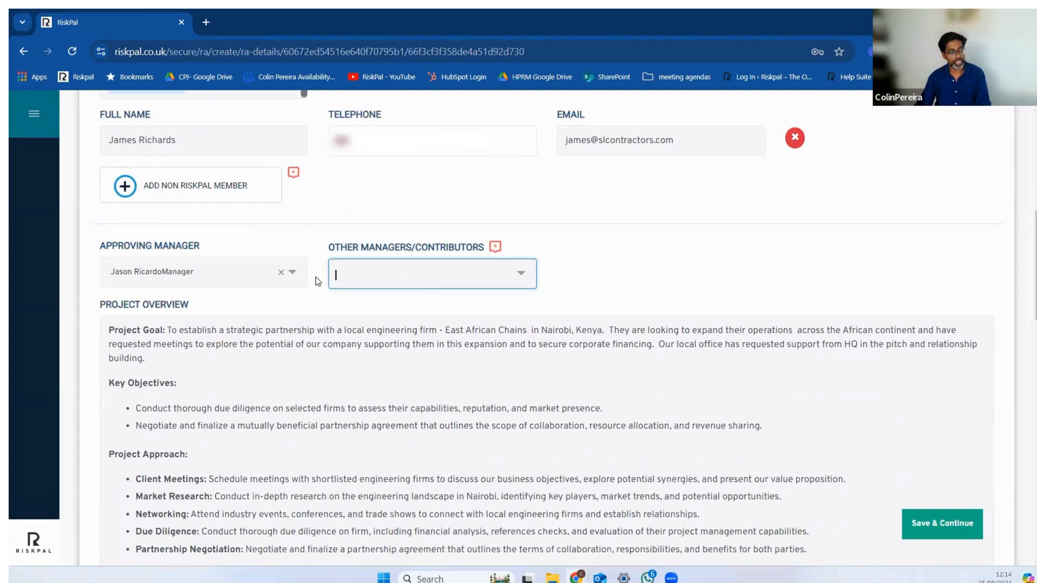
pyautogui.click(294, 272)
pyautogui.click(174, 298)
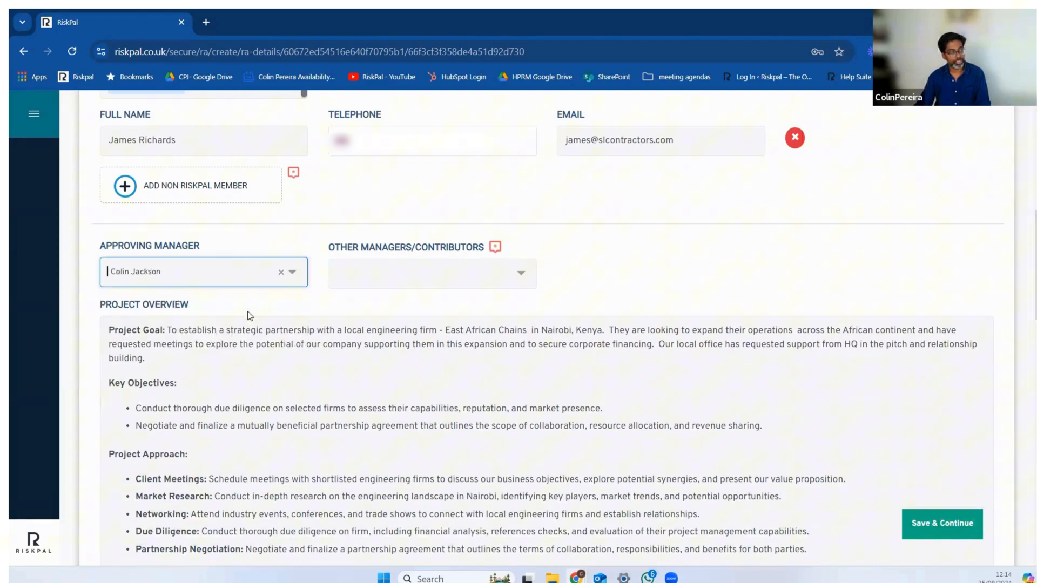
# Step: Restore the original approving manager and add the removed person back under Other Managers/Contributors
pyautogui.click(282, 272)
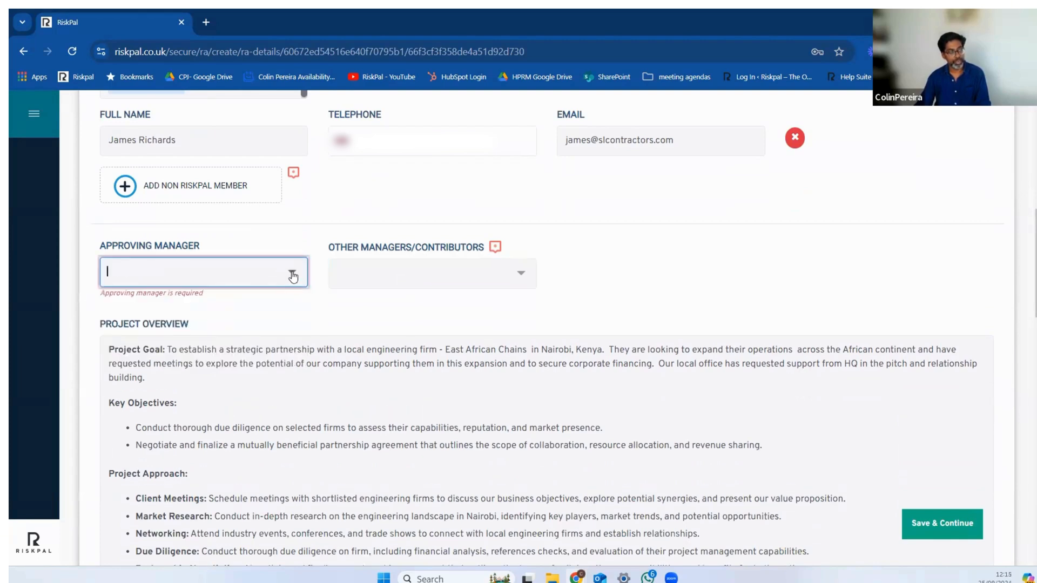
pyautogui.click(293, 273)
pyautogui.click(161, 319)
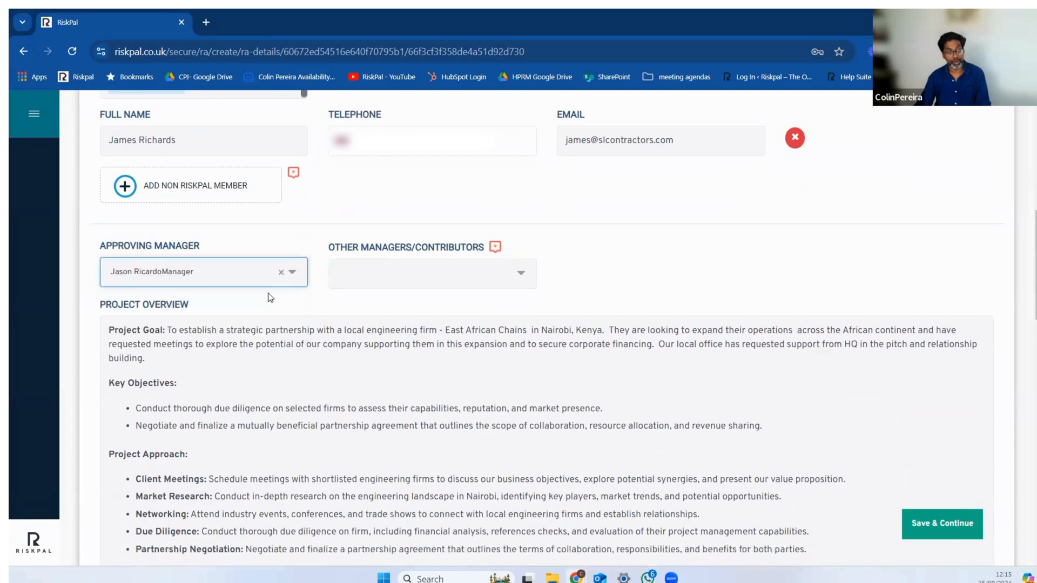
pyautogui.click(368, 272)
pyautogui.click(374, 299)
pyautogui.click(733, 261)
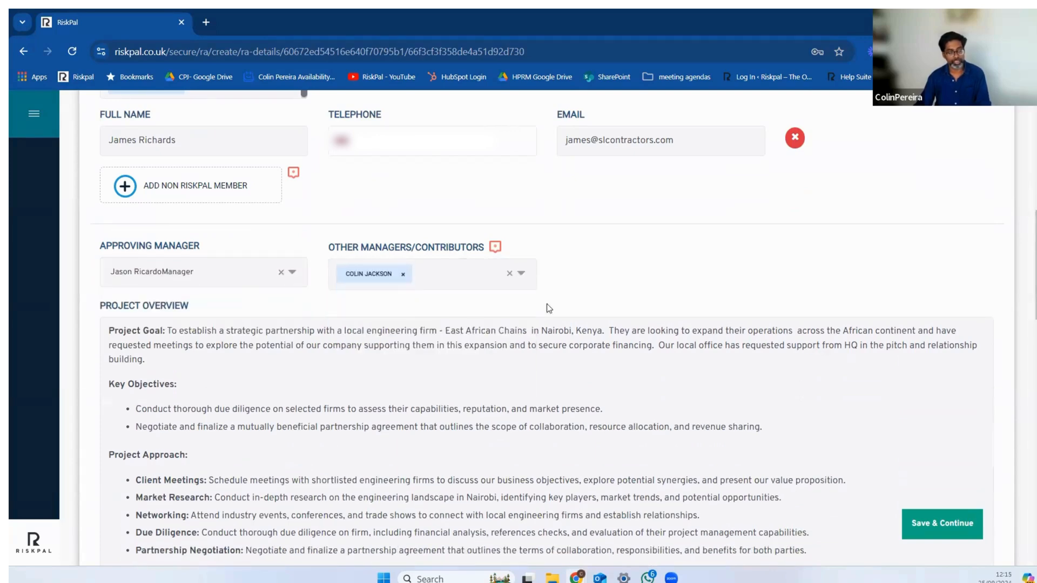
# Step: Review the Project Overview text and open it in the rich text editor
pyautogui.scroll(-2, 629, 274)
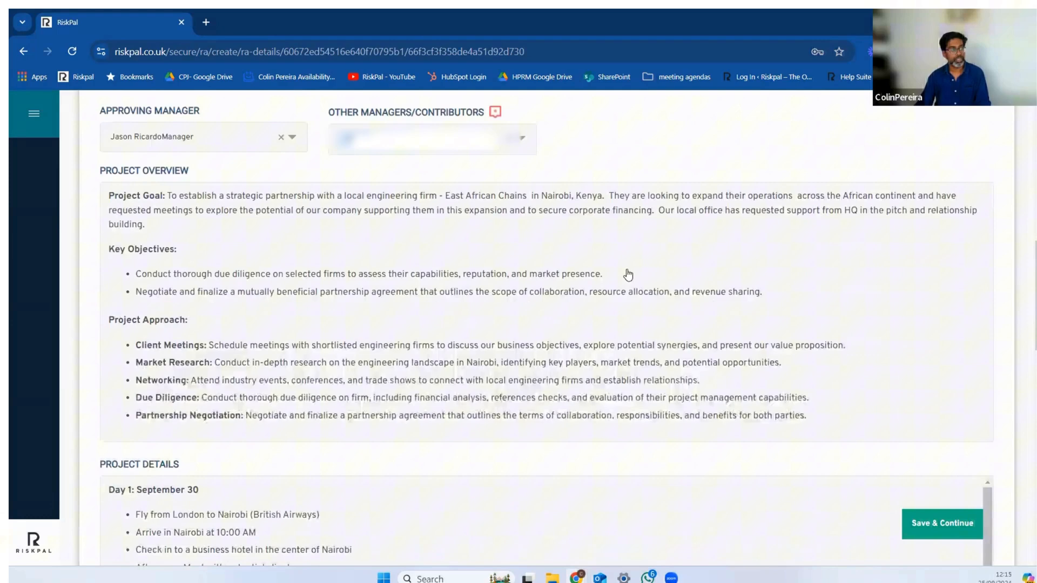
pyautogui.scroll(2, 255, 299)
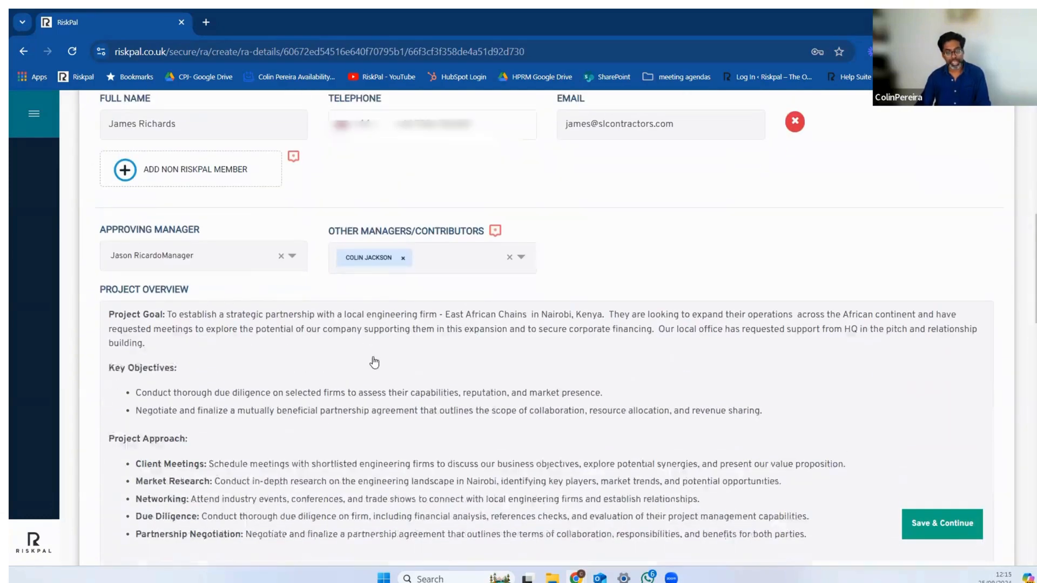
pyautogui.scroll(-1, 372, 362)
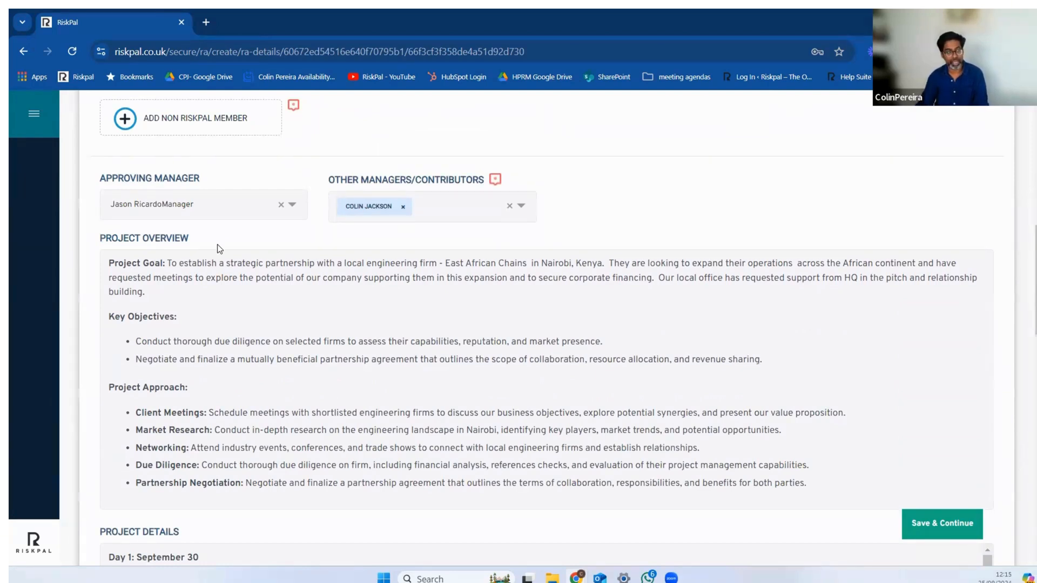
pyautogui.scroll(-1, 224, 263)
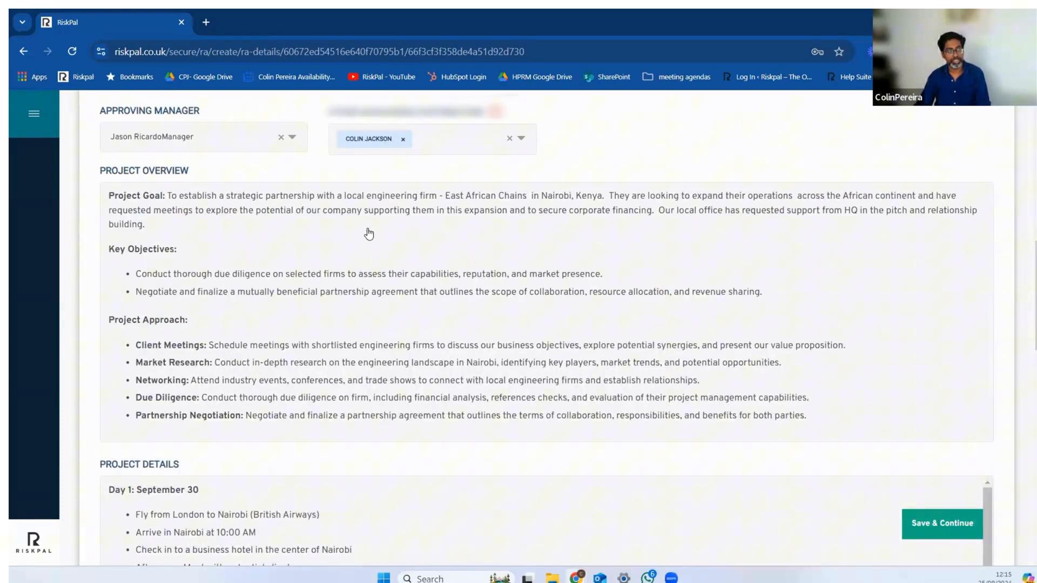
pyautogui.click(370, 235)
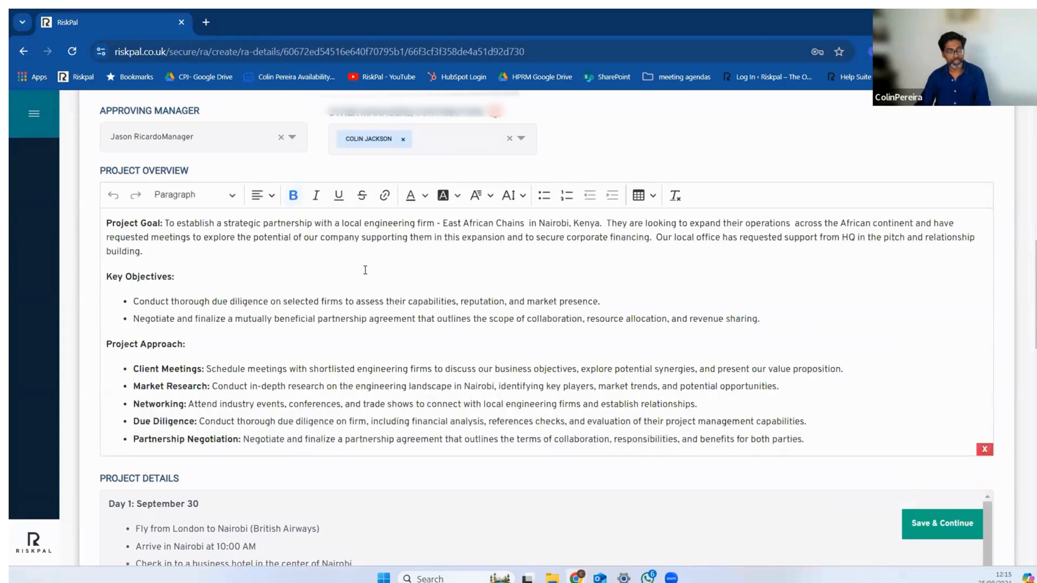
pyautogui.scroll(5, 365, 270)
pyautogui.scroll(-3, 445, 326)
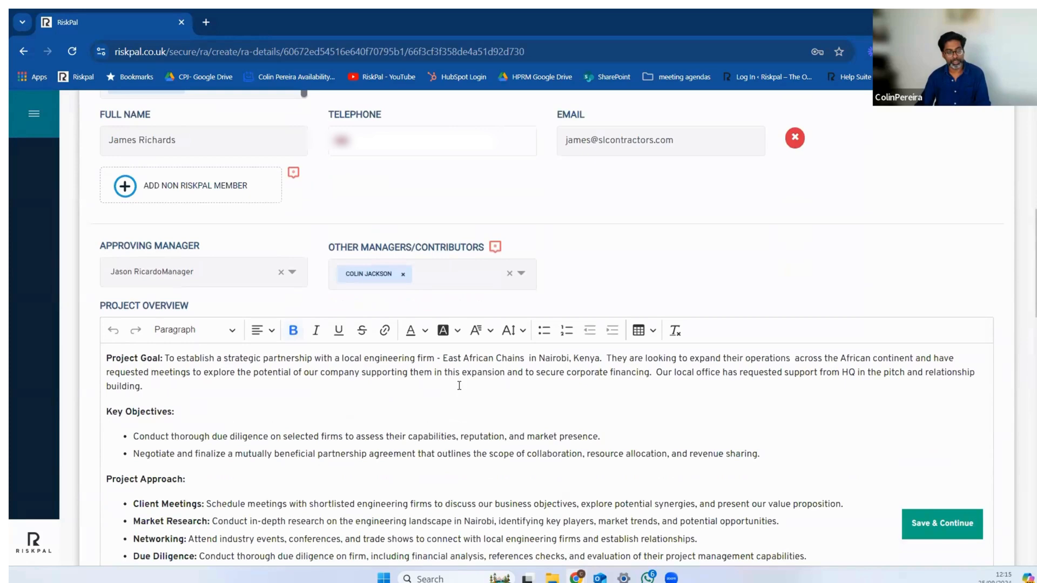
# Step: Read the Project Overview's goal, objectives and approach, and the opening days of the itinerary in Project Details
pyautogui.scroll(-1, 492, 381)
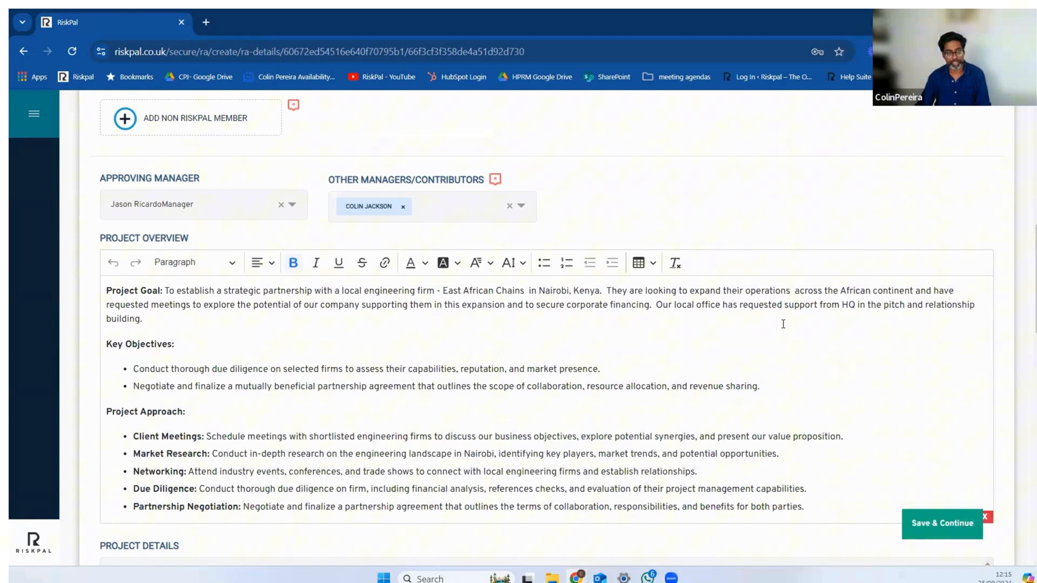
pyautogui.scroll(-1, 826, 238)
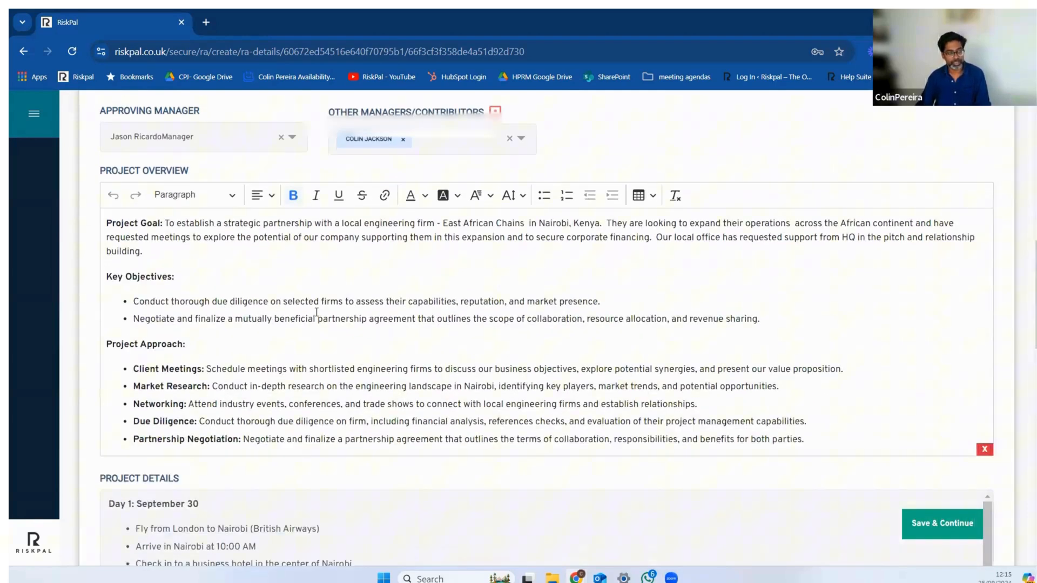
pyautogui.scroll(-1, 317, 312)
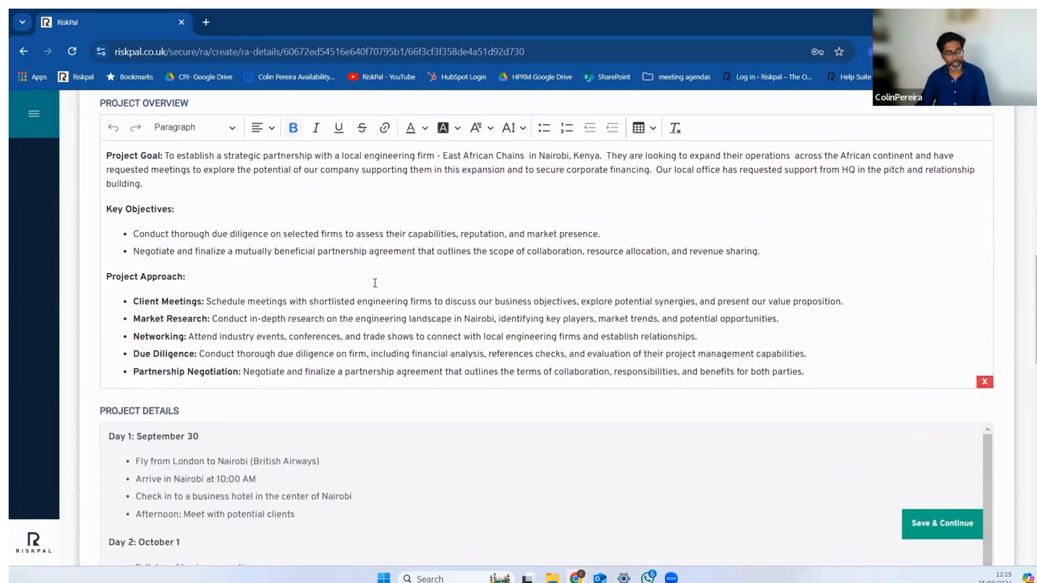
pyautogui.scroll(-1, 428, 261)
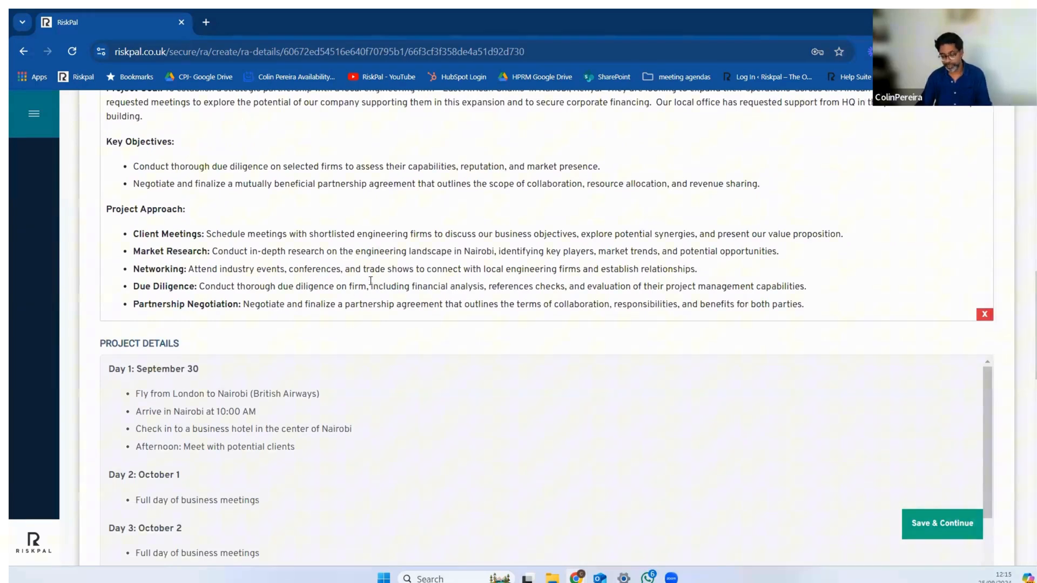
pyautogui.scroll(-1, 408, 312)
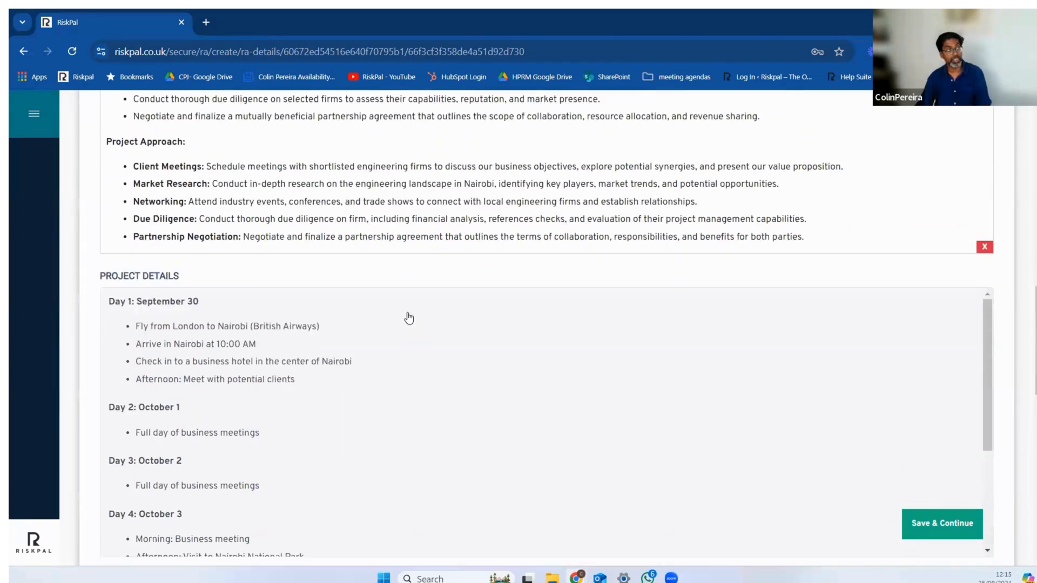
pyautogui.scroll(-1, 405, 317)
pyautogui.scroll(1, 335, 319)
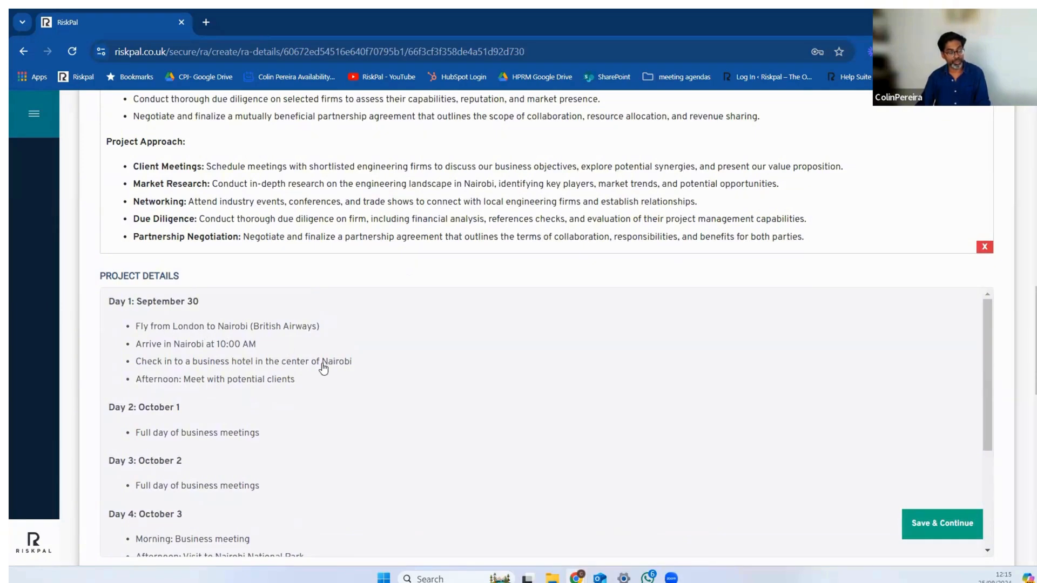
pyautogui.scroll(-1, 321, 365)
pyautogui.scroll(1, 320, 364)
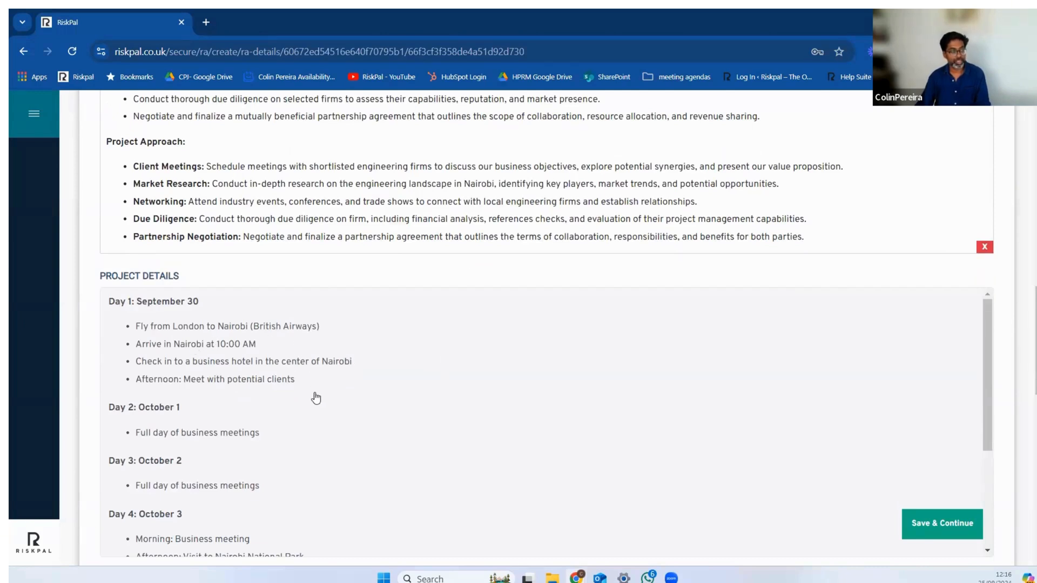
pyautogui.scroll(-1, 316, 398)
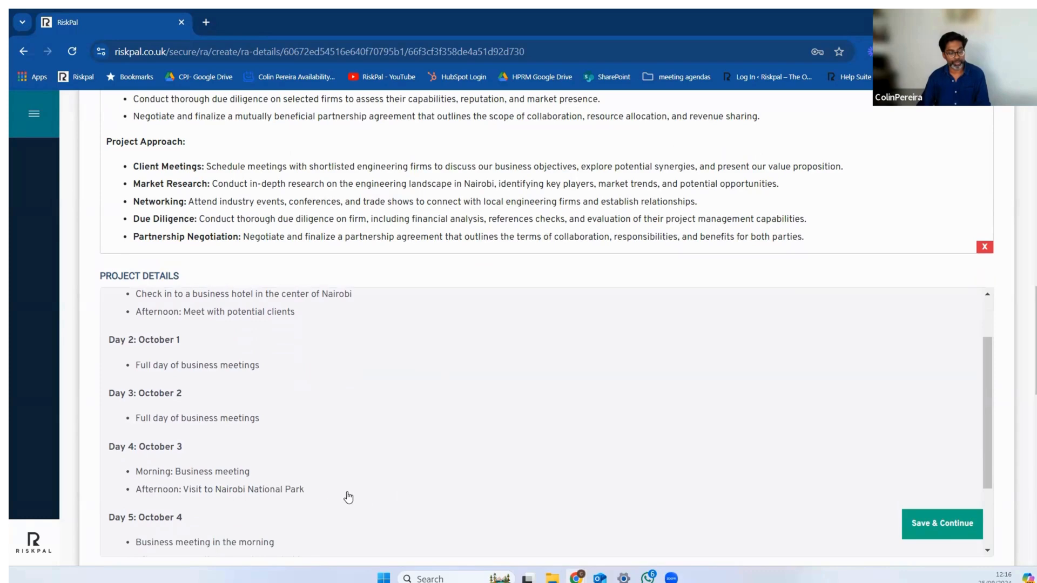
# Step: Check the project's name, dates, country and members, and read the Project Details itinerary through Day 6
pyautogui.scroll(10, 354, 488)
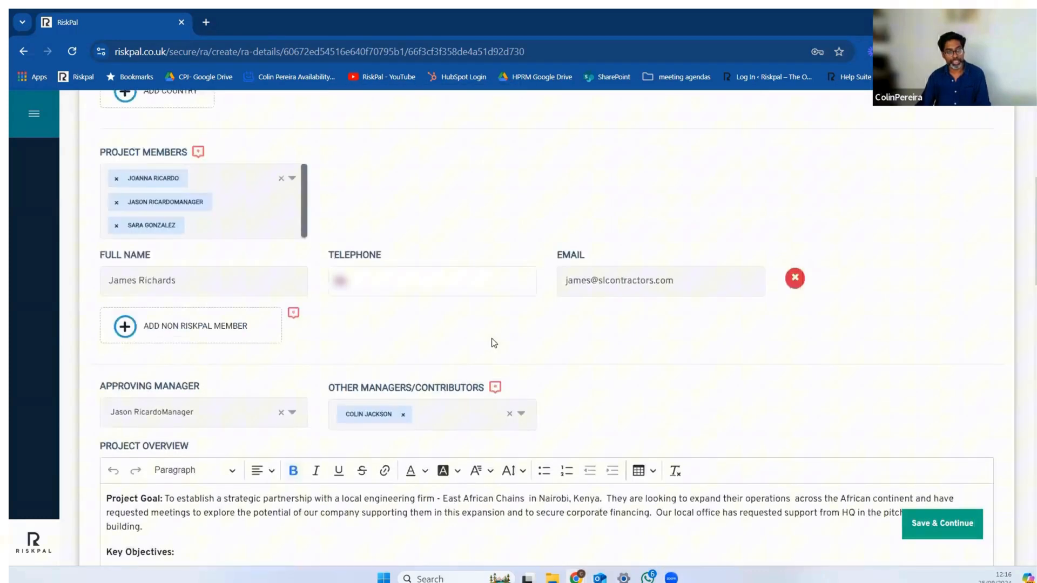
pyautogui.scroll(5, 433, 227)
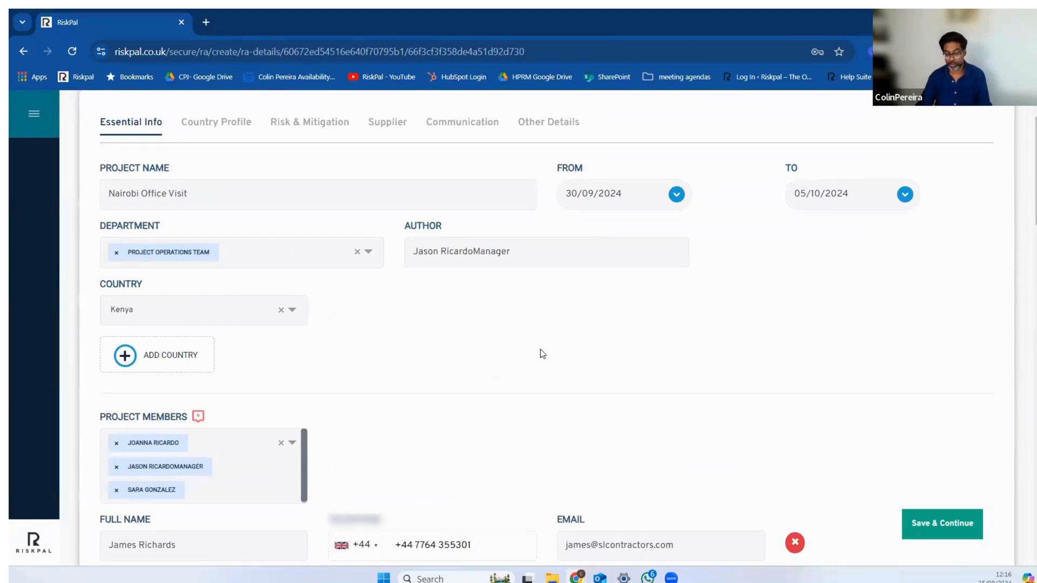
pyautogui.scroll(-5, 543, 355)
pyautogui.scroll(-13, 542, 351)
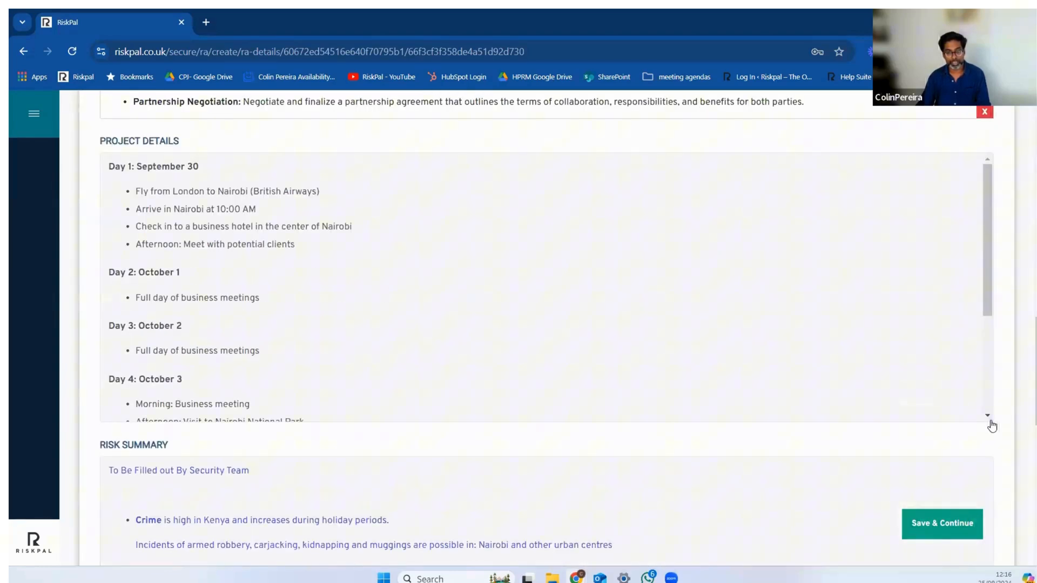
pyautogui.scroll(-1, 661, 351)
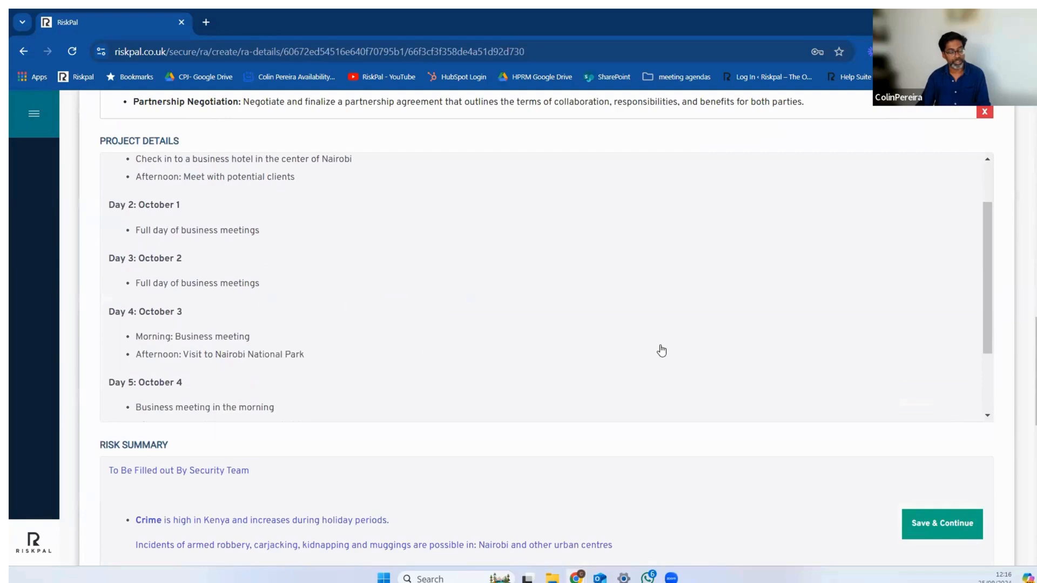
pyautogui.scroll(-2, 610, 347)
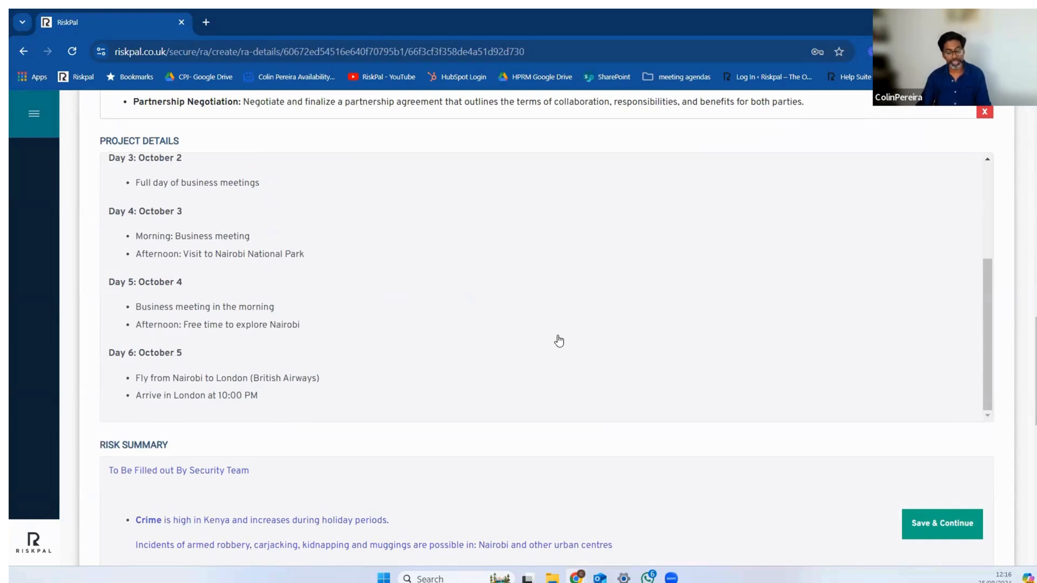
# Step: Examine the security team's Risk Summary and the travellers' table on vaccinations, security training and next-of-kin records
pyautogui.scroll(-6, 559, 341)
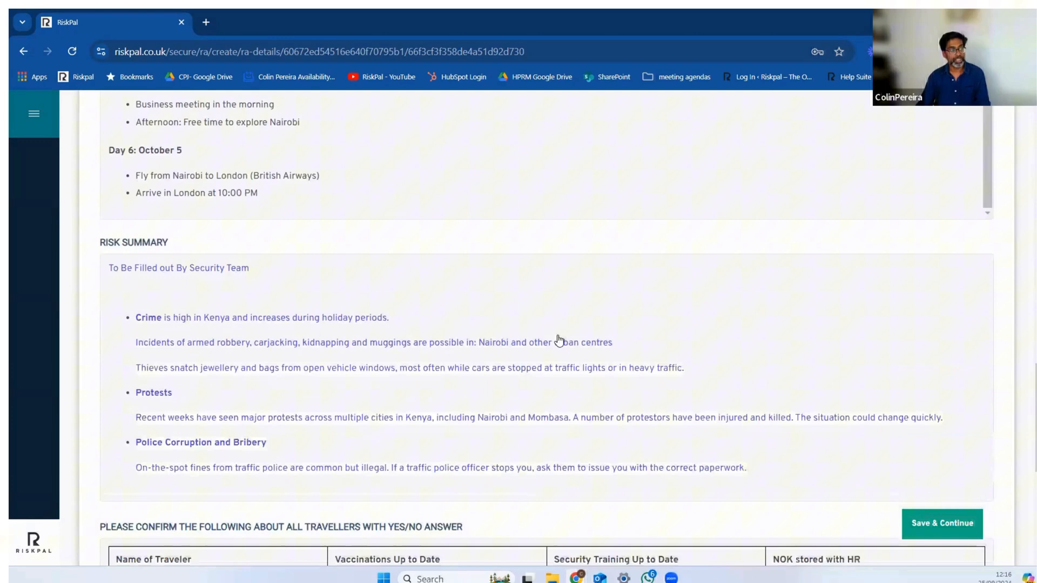
pyautogui.scroll(2, 200, 243)
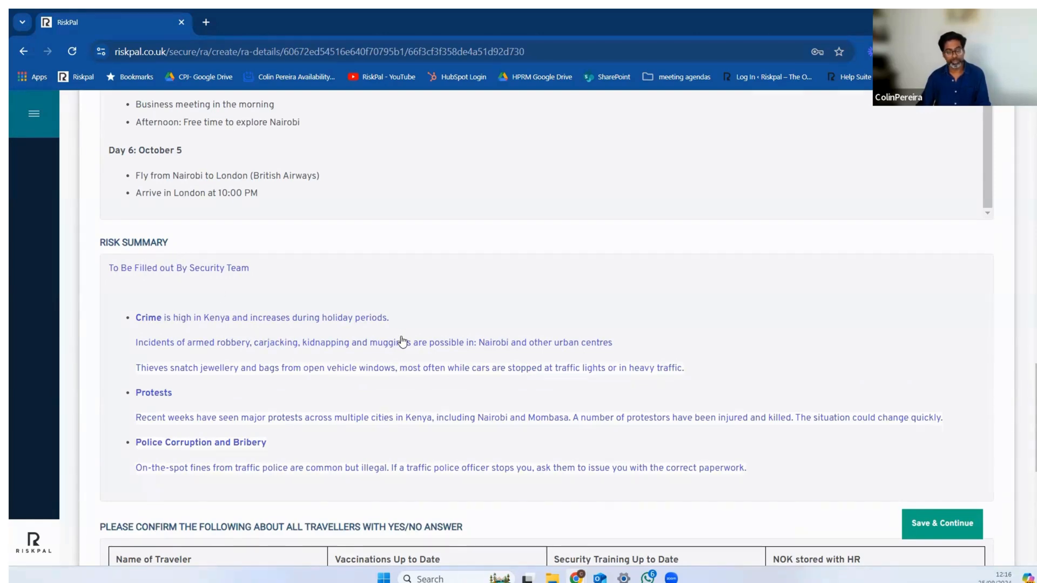
pyautogui.scroll(5, 331, 321)
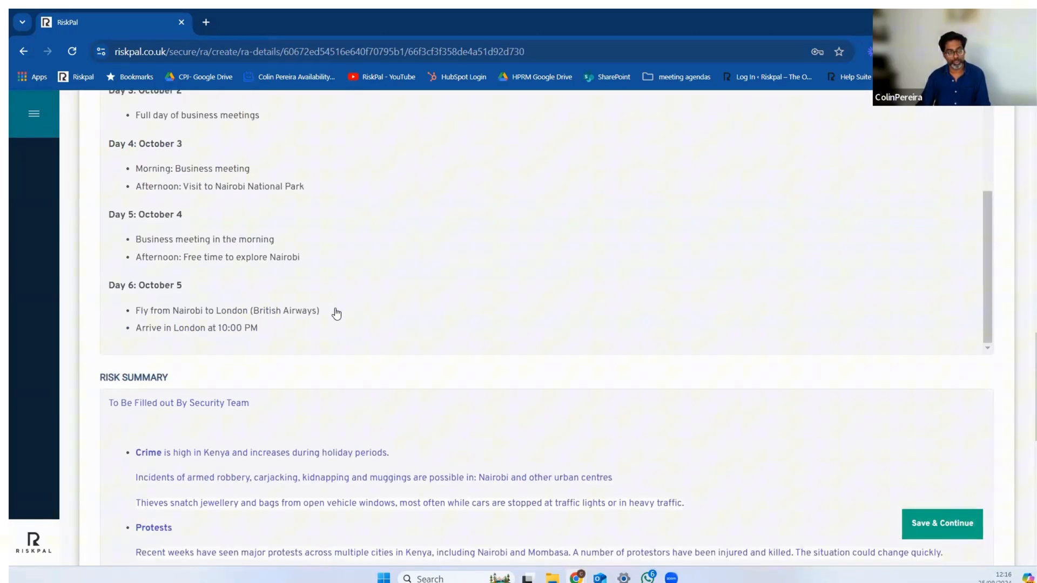
pyautogui.scroll(-6, 335, 226)
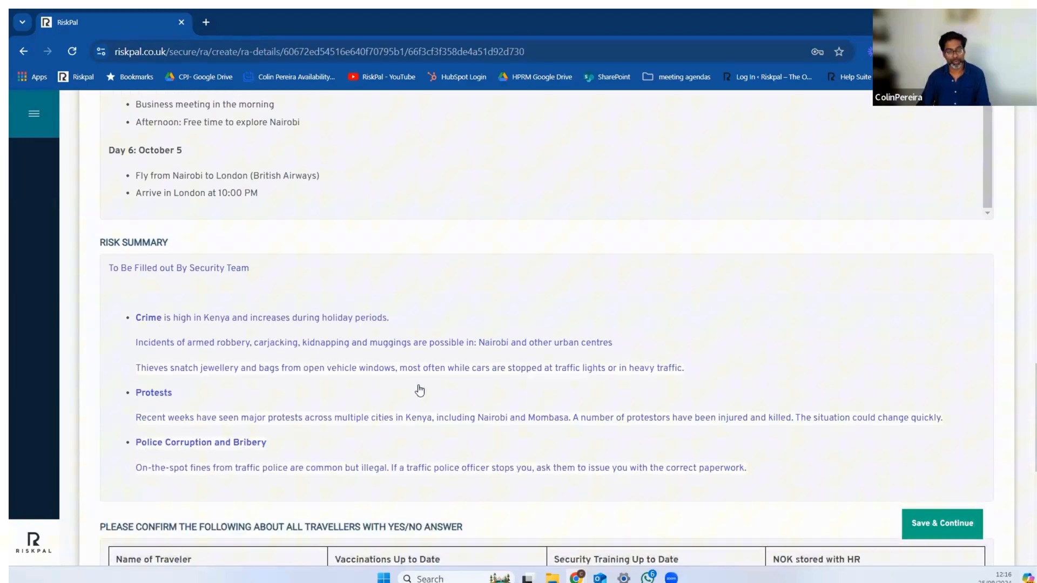
pyautogui.scroll(-1, 451, 373)
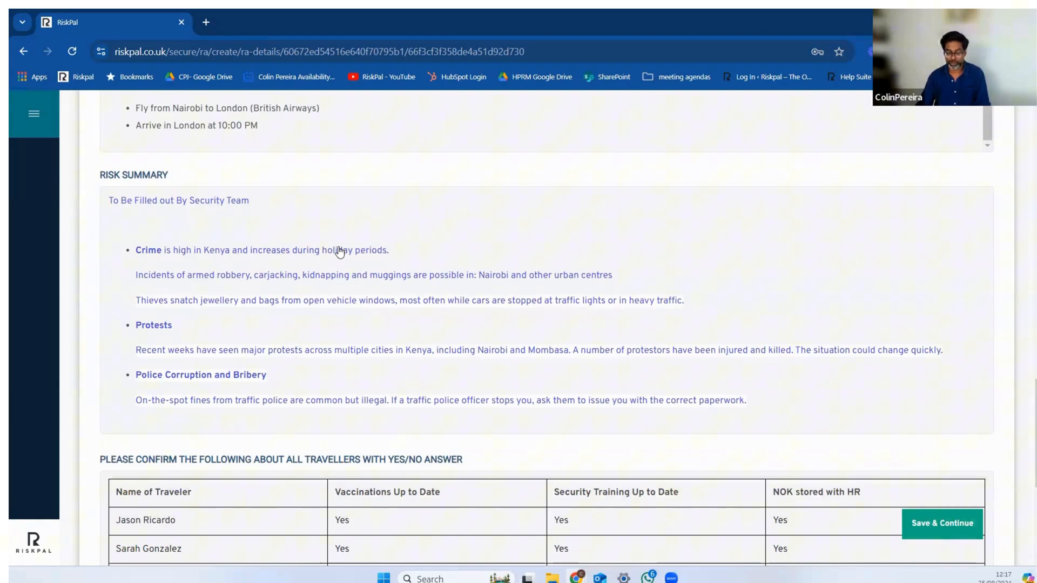
pyautogui.scroll(-2, 339, 252)
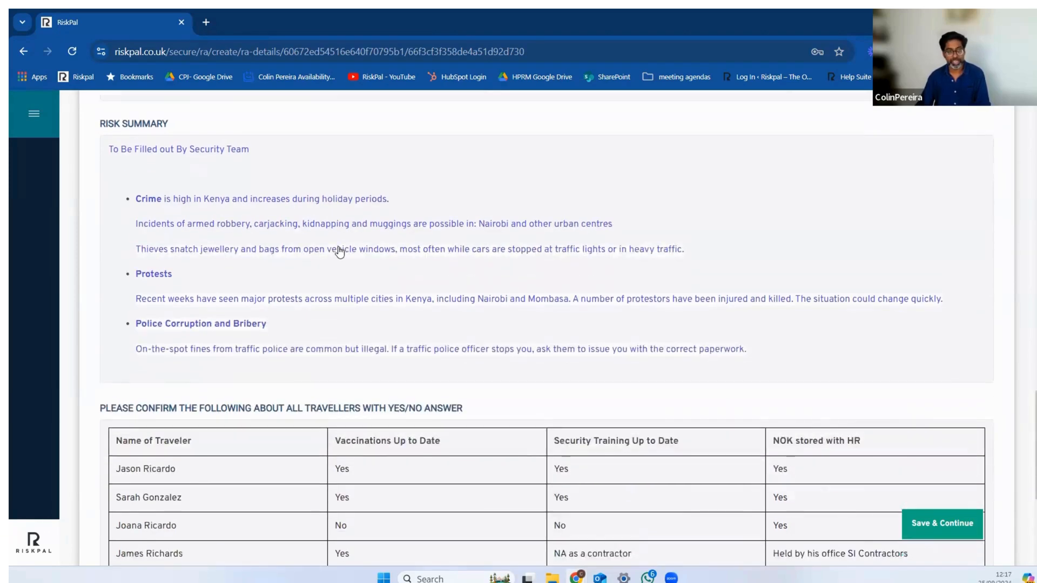
pyautogui.scroll(2, 339, 252)
pyautogui.scroll(-4, 339, 252)
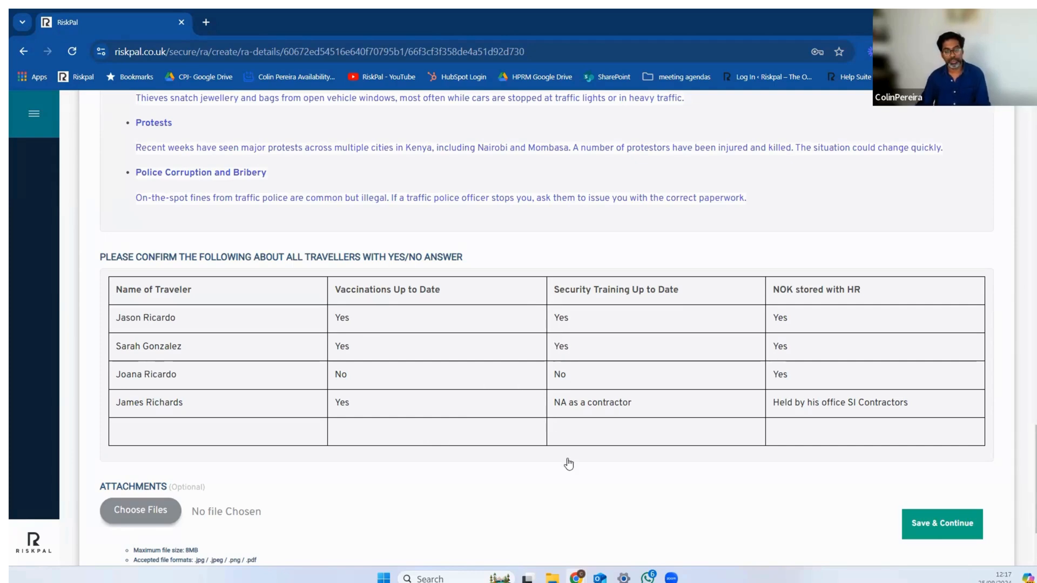
# Step: Go back over the Project Overview and the day-by-day Project Details above the Risk Summary
pyautogui.scroll(8, 569, 464)
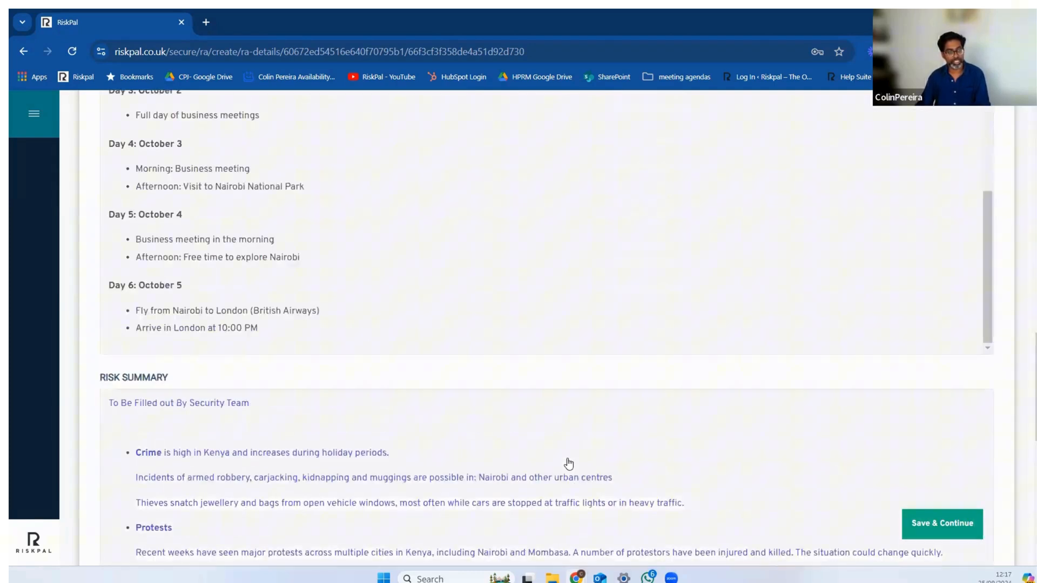
pyautogui.scroll(5, 568, 463)
pyautogui.scroll(5, 567, 459)
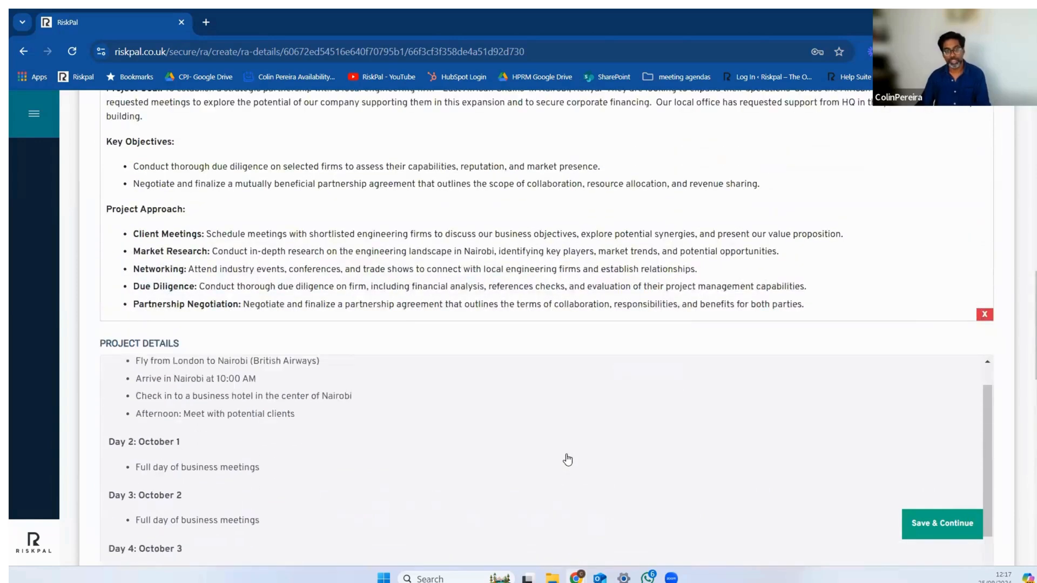
pyautogui.scroll(3, 560, 364)
pyautogui.scroll(1, 562, 374)
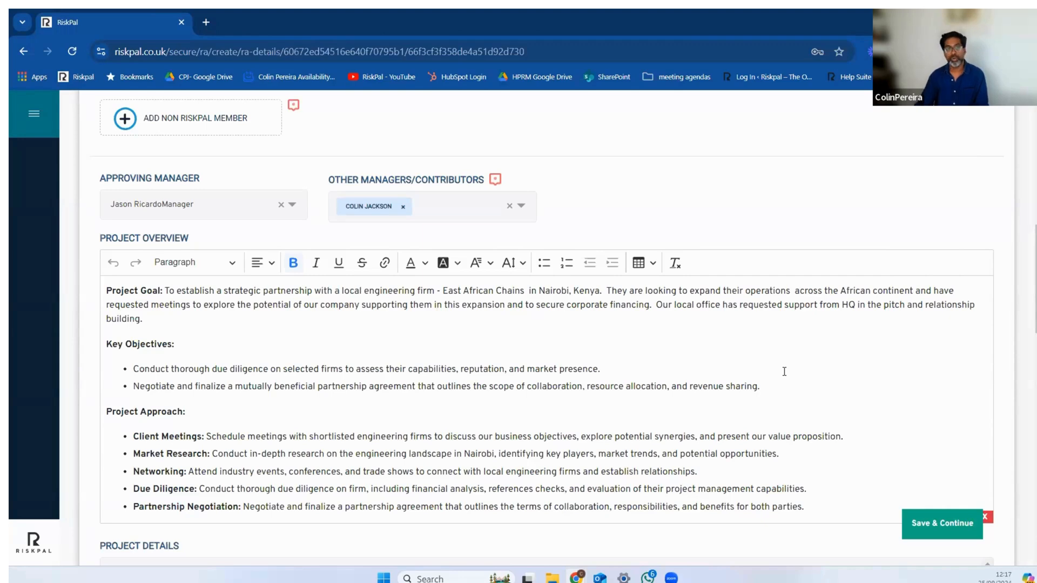
pyautogui.scroll(-3, 786, 371)
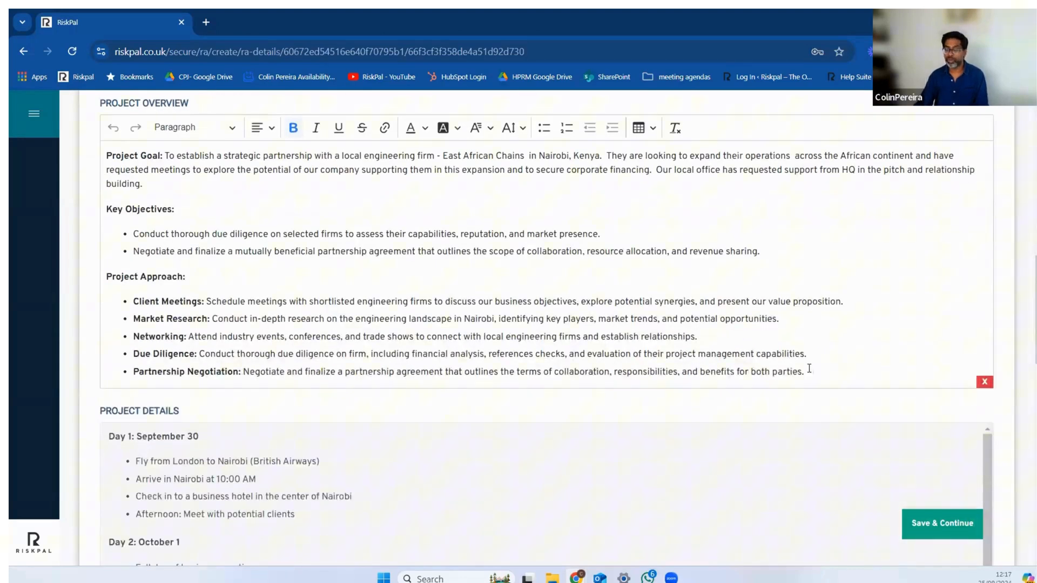
pyautogui.scroll(-3, 809, 369)
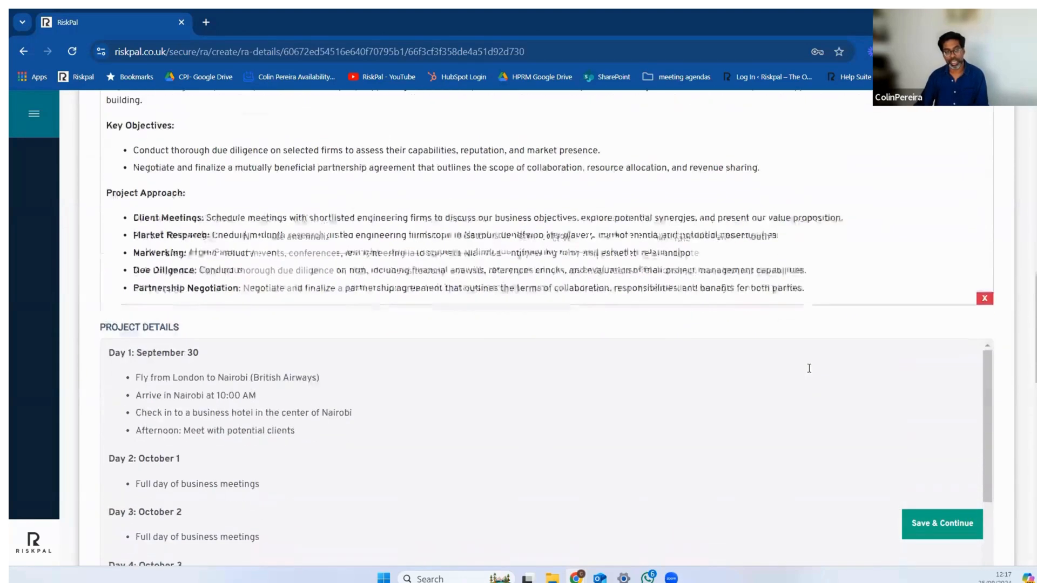
pyautogui.scroll(-3, 809, 373)
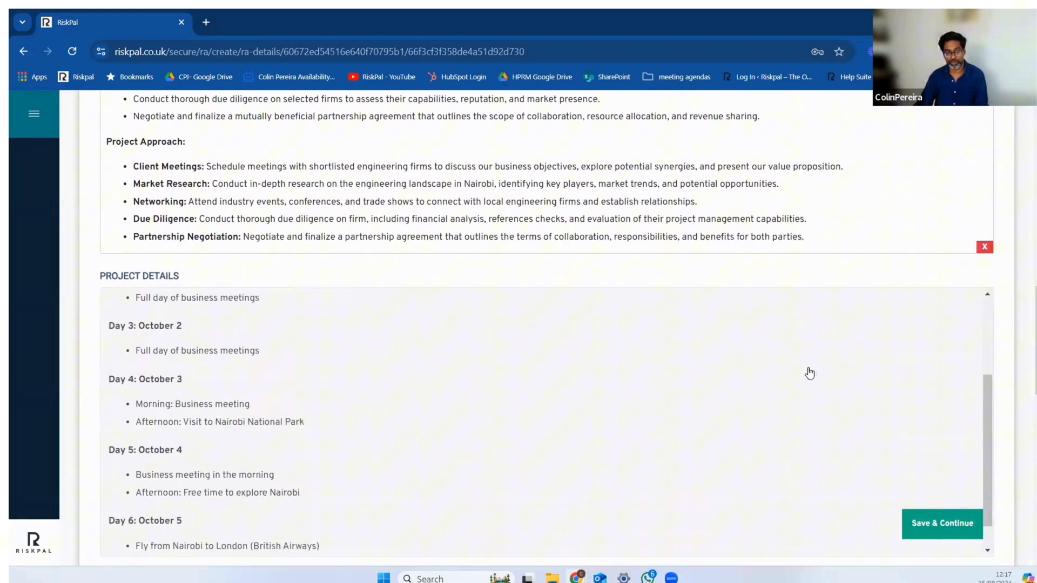
# Step: Save the Essential Info, continue to Kenya's Country Profile and expand and read the Travel RiskDemo Information
pyautogui.click(953, 523)
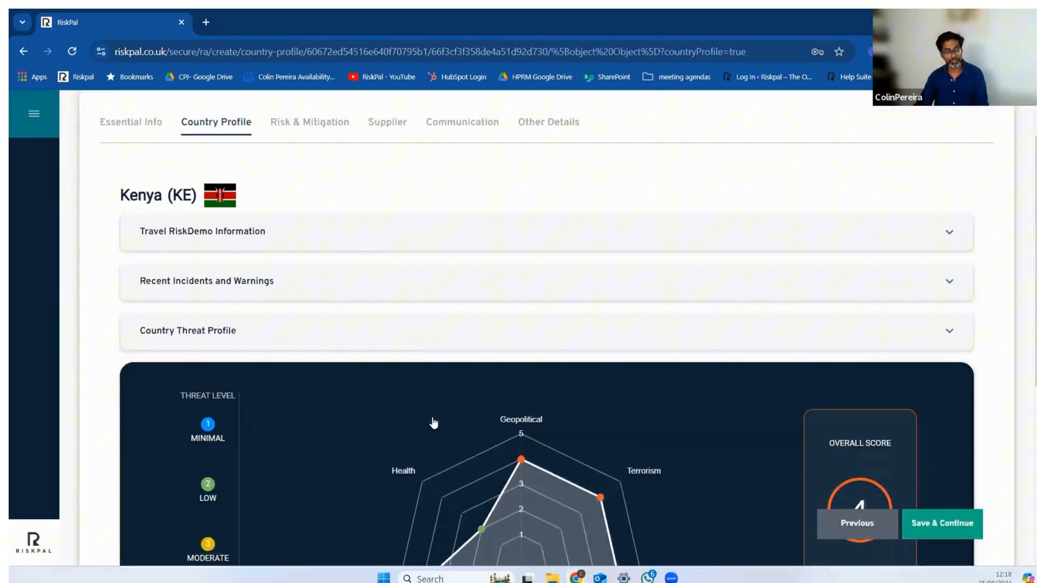
pyautogui.click(951, 300)
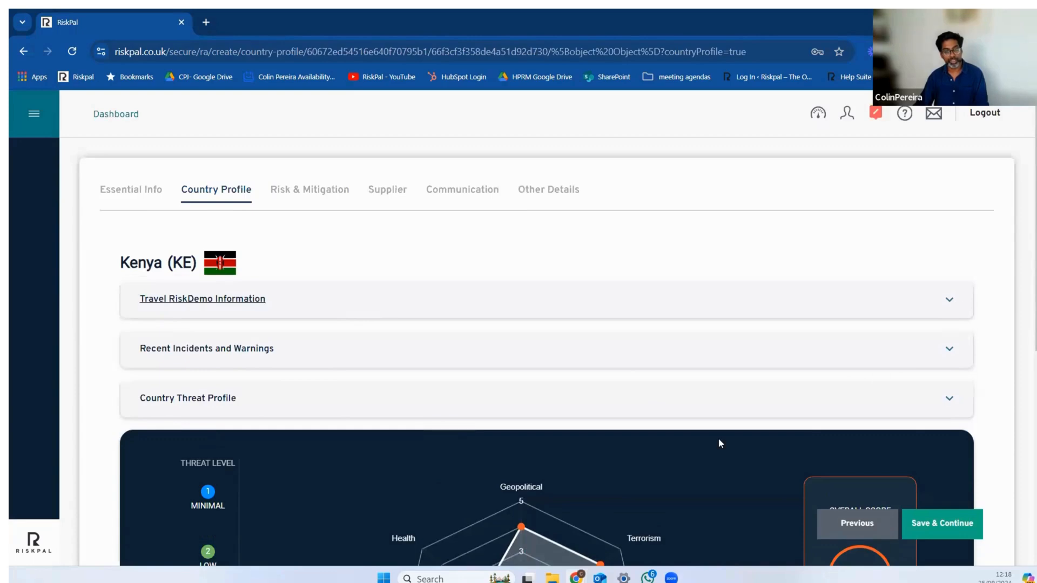
pyautogui.scroll(-1, 711, 445)
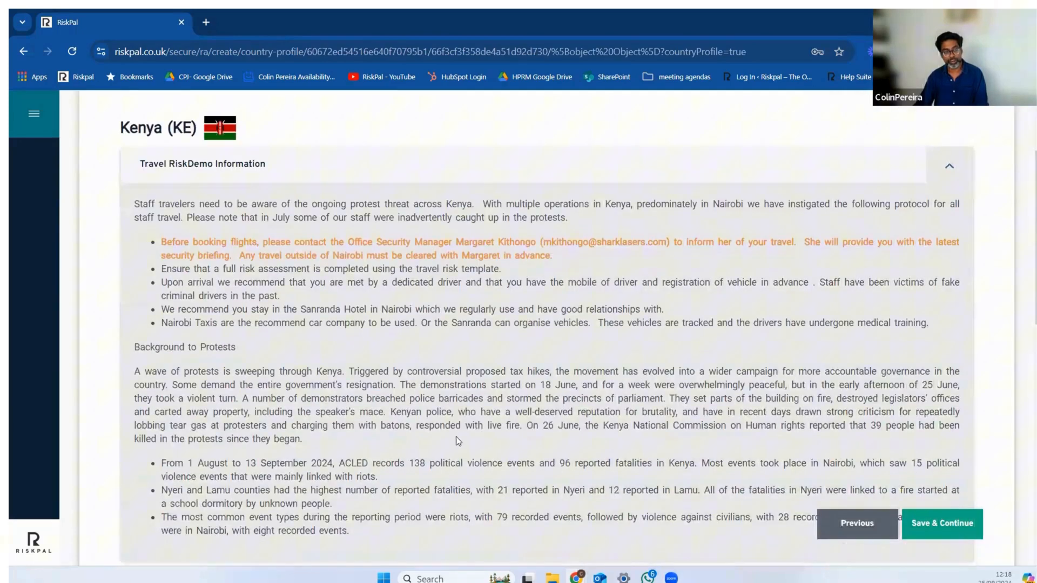
pyautogui.scroll(-1, 541, 422)
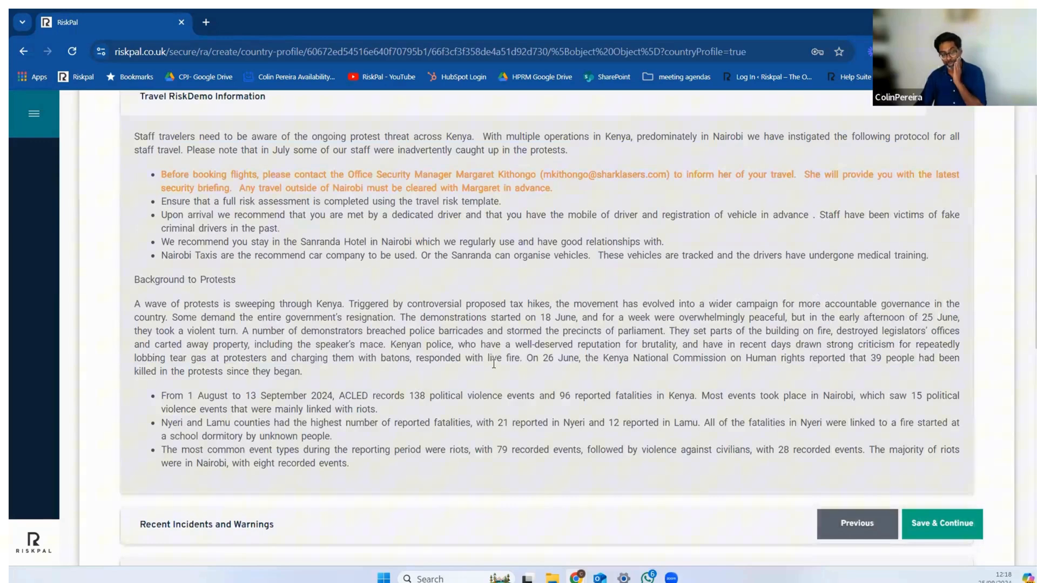
pyautogui.scroll(2, 493, 364)
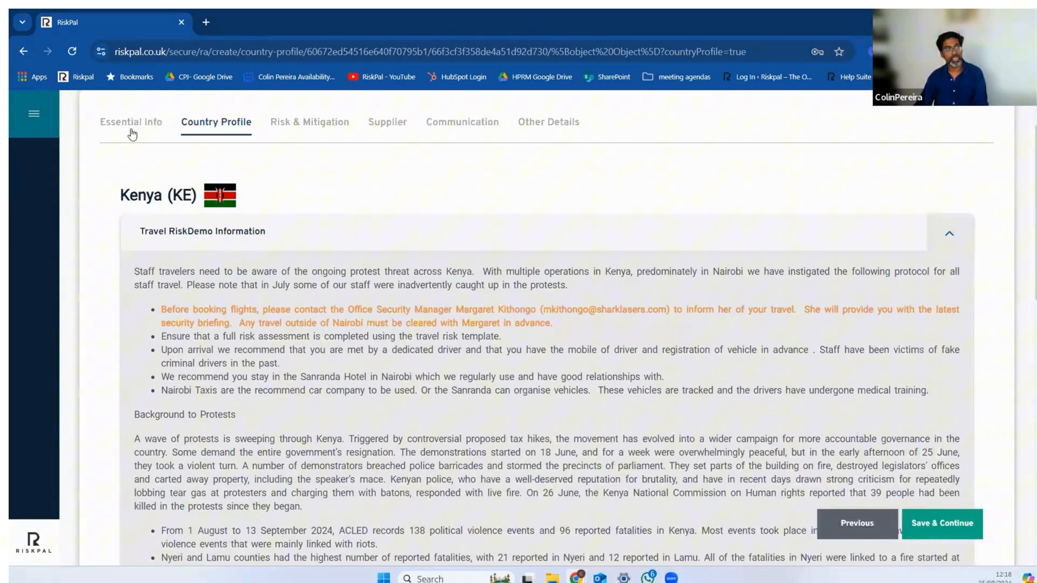
# Step: Return from the Country Profile to the Essential Info section and look over its members, overview and itinerary
pyautogui.click(861, 521)
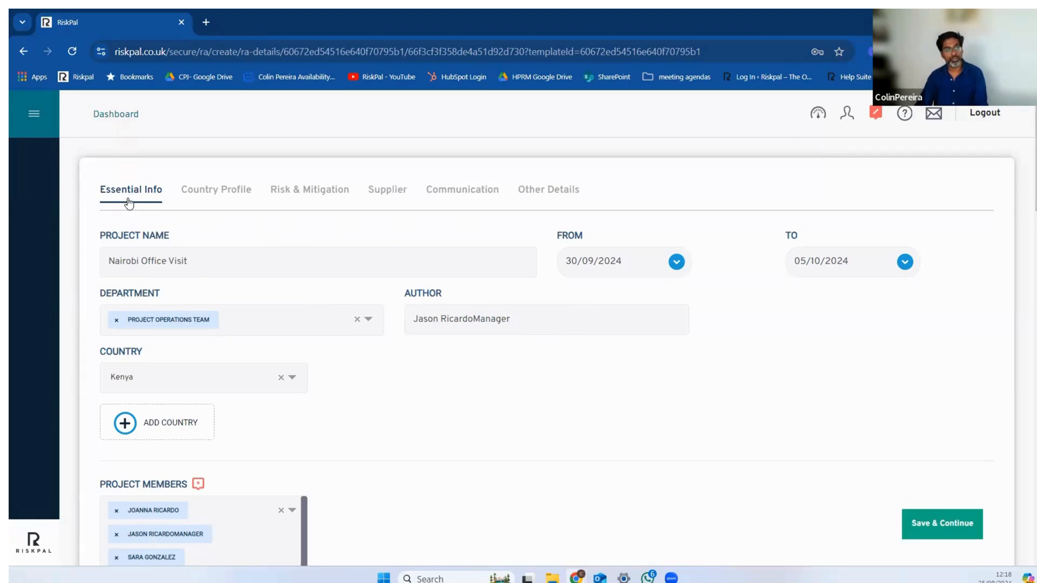
pyautogui.scroll(-7, 285, 296)
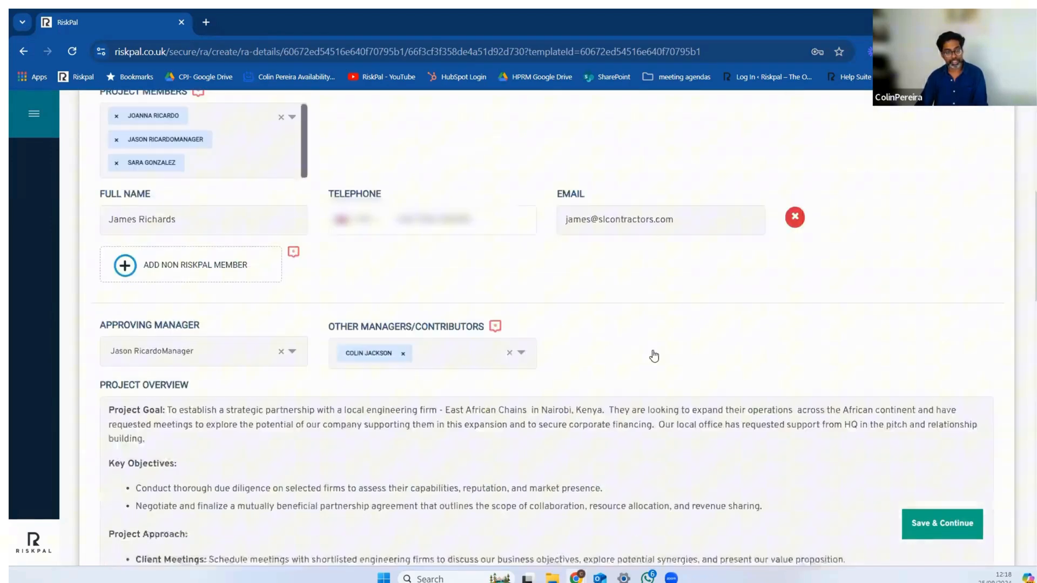
pyautogui.scroll(-9, 654, 357)
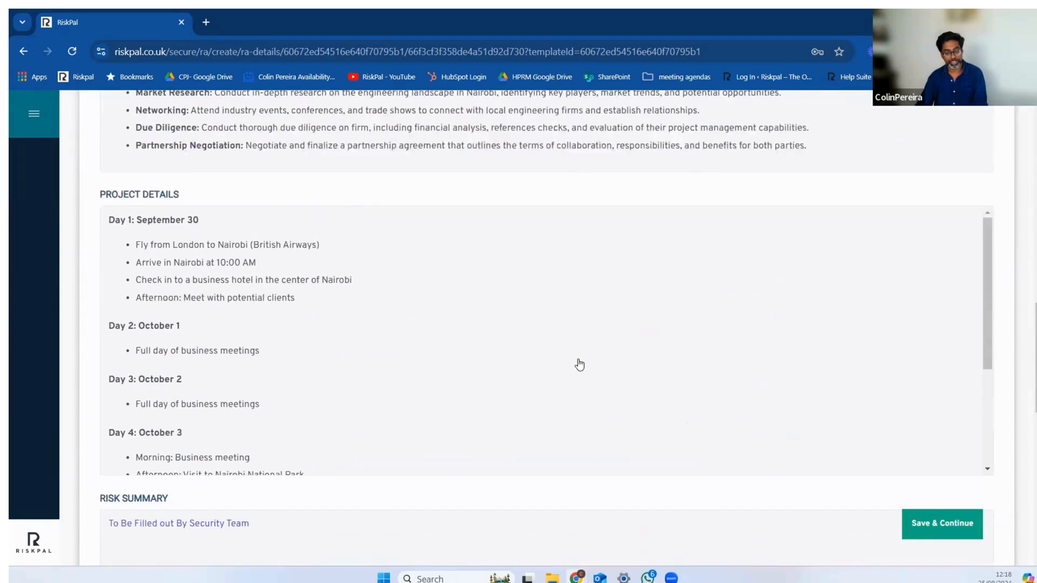
pyautogui.scroll(16, 579, 365)
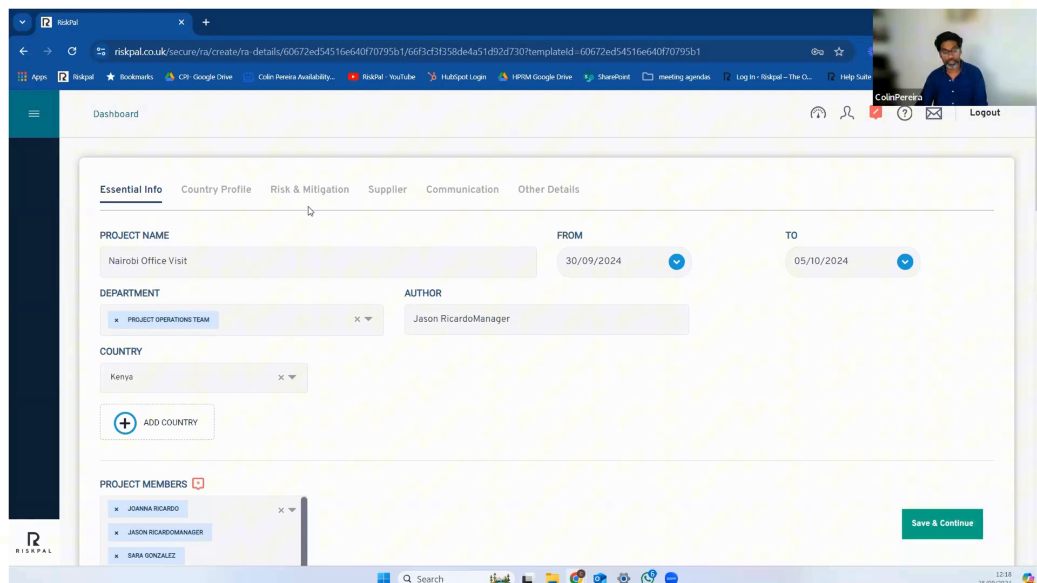
# Step: Return to Kenya's Country Profile and expand and read the Travel RiskDemo Information on protests and staff travel protocol
pyautogui.click(239, 194)
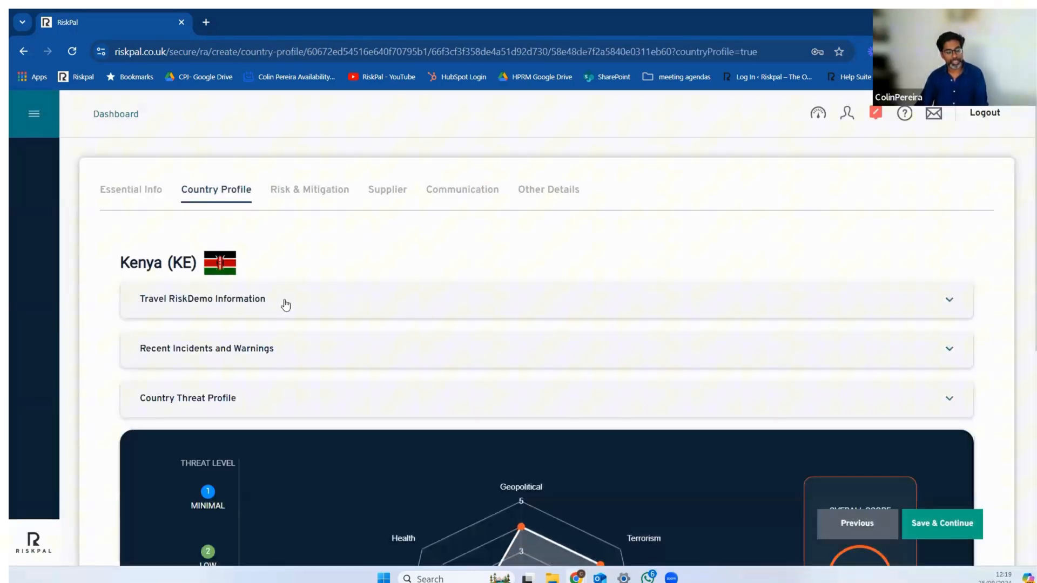
pyautogui.click(256, 305)
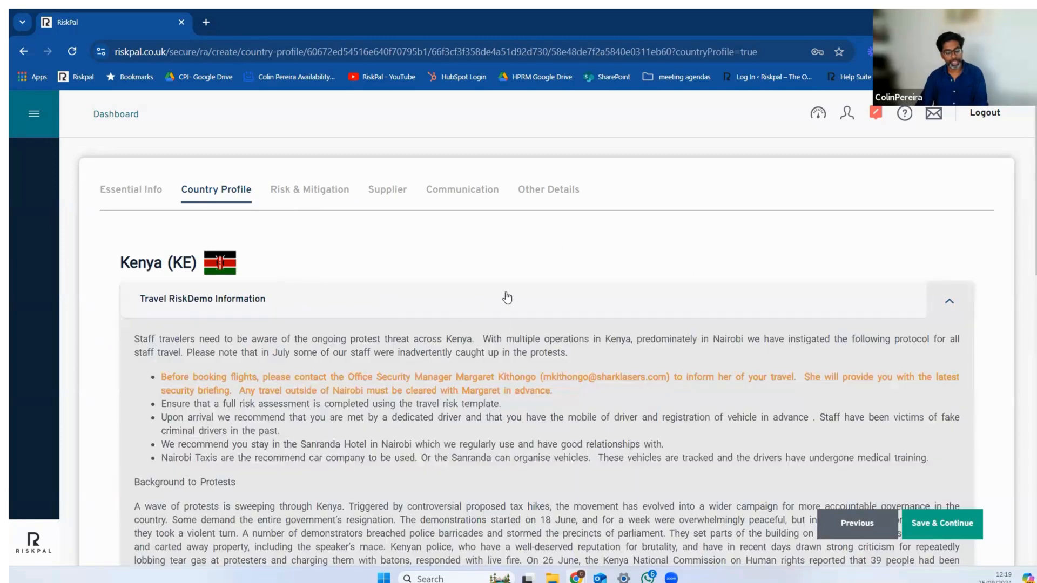
pyautogui.scroll(-1, 350, 208)
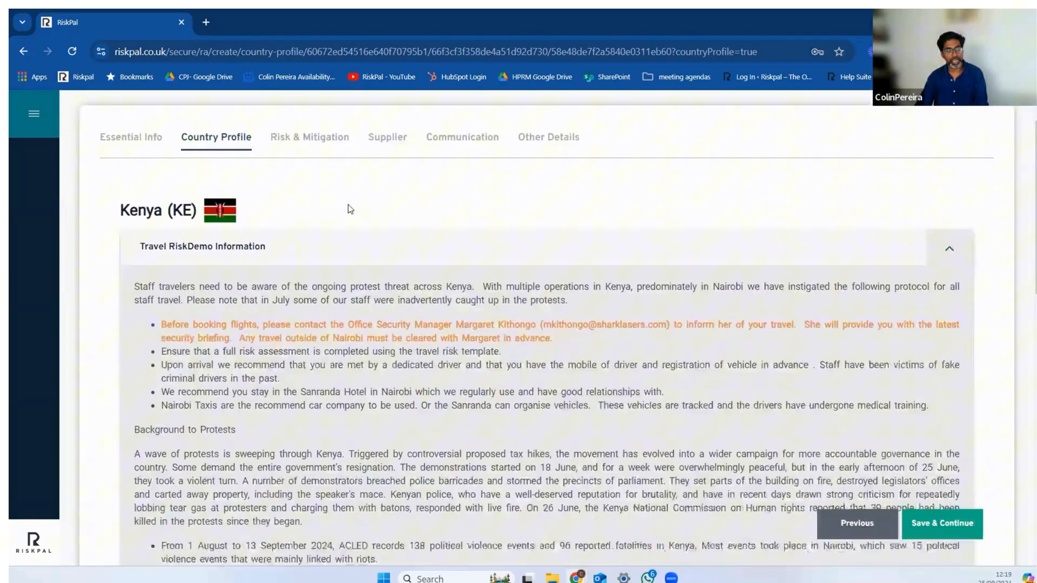
pyautogui.scroll(-3, 350, 209)
pyautogui.scroll(4, 421, 242)
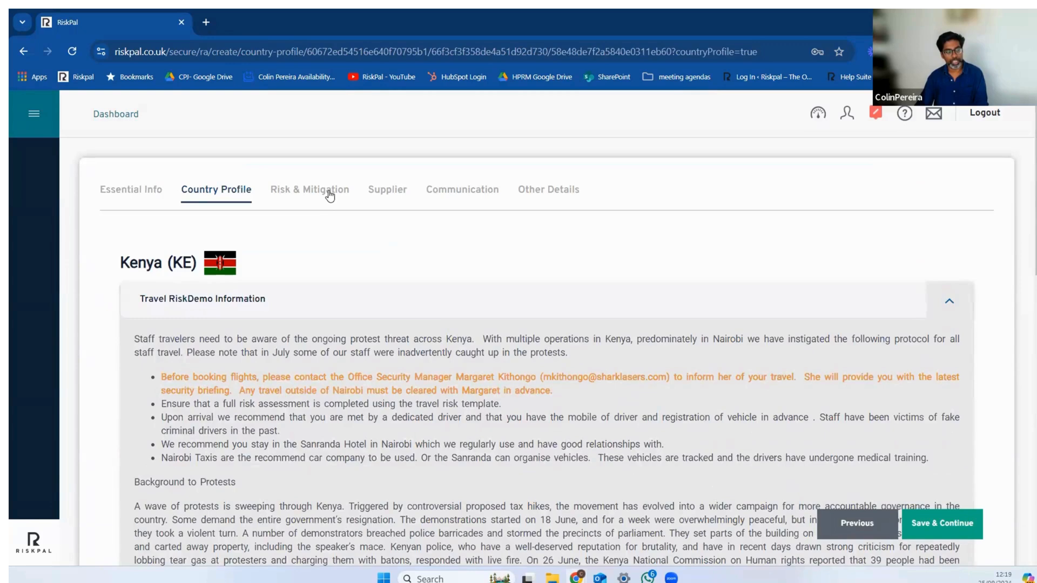
# Step: Go to the Risk & Mitigation section and expand the Protests and Civil Unrest and the Travel, Transport and Accommodation risk groups
pyautogui.click(330, 195)
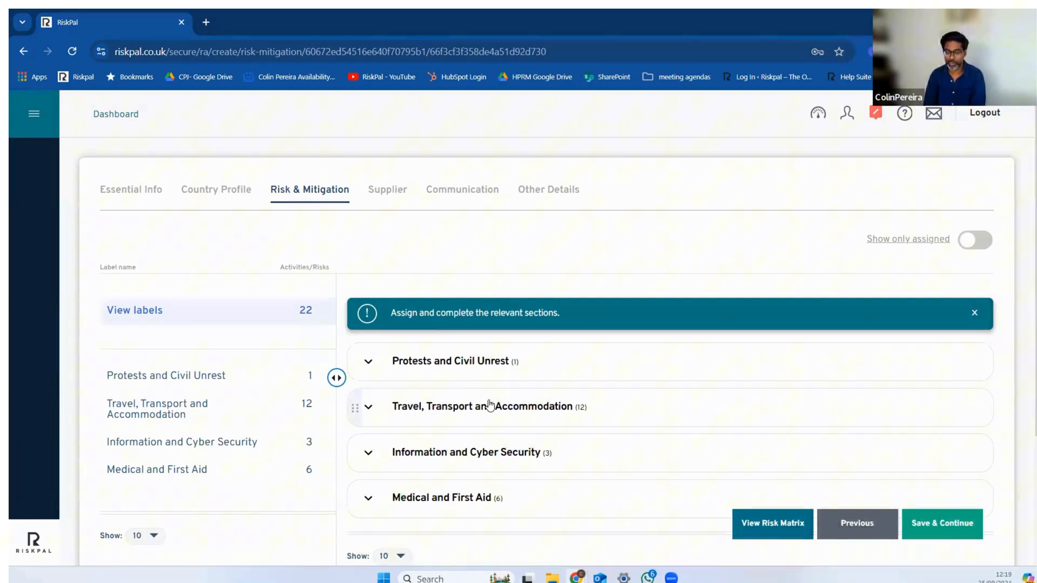
pyautogui.scroll(-1, 637, 340)
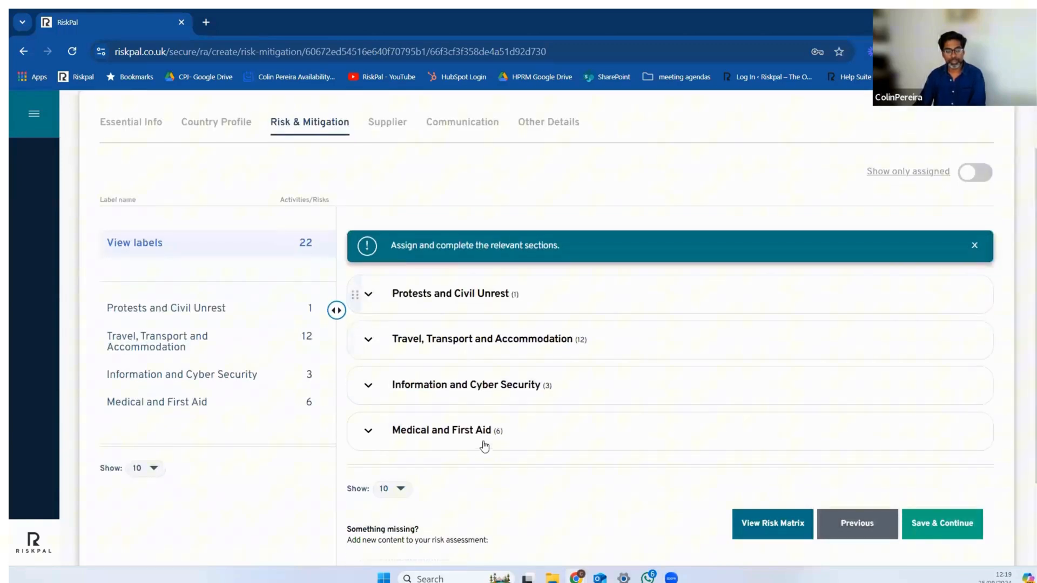
pyautogui.click(369, 294)
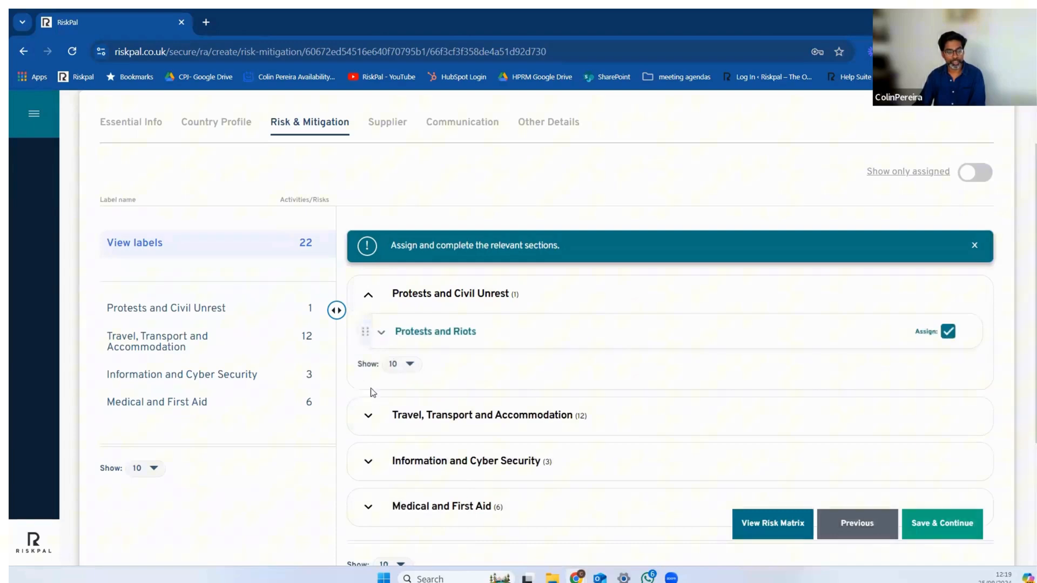
pyautogui.click(369, 419)
pyautogui.scroll(-5, 463, 405)
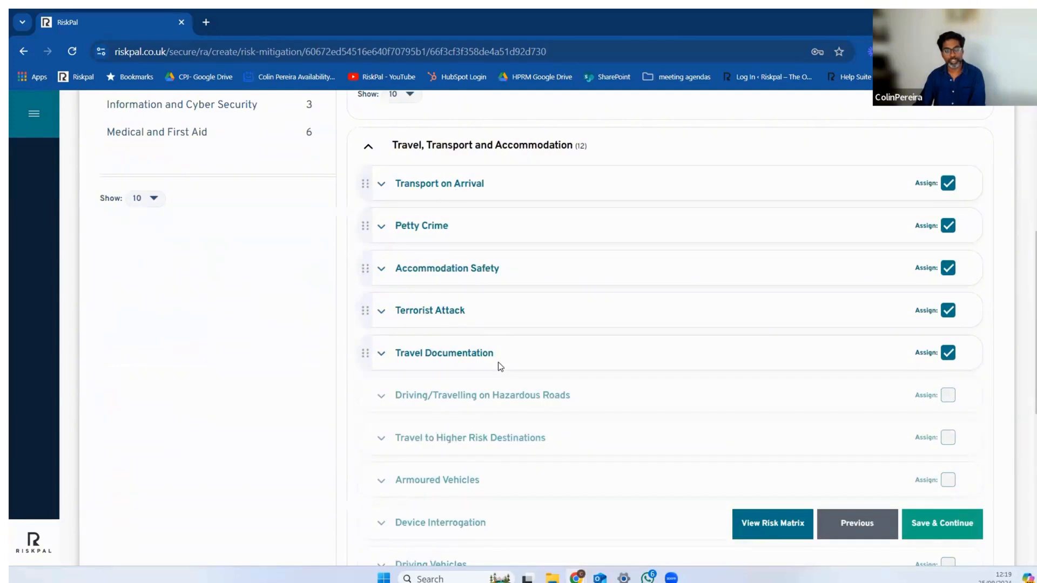
# Step: Unassign and reassign the Transport on Arrival risk, and read its general guidance
pyautogui.click(947, 185)
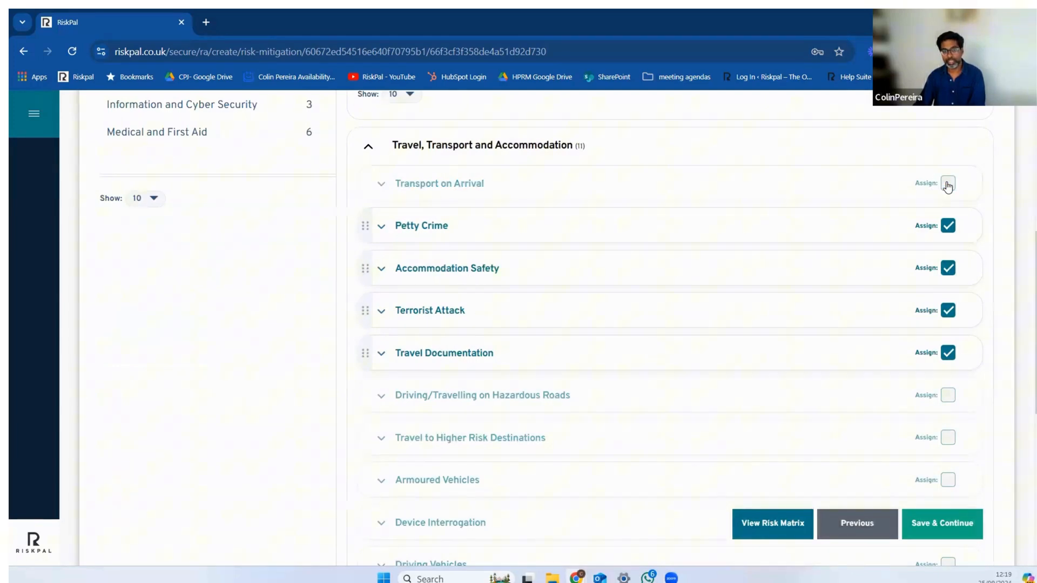
pyautogui.click(947, 184)
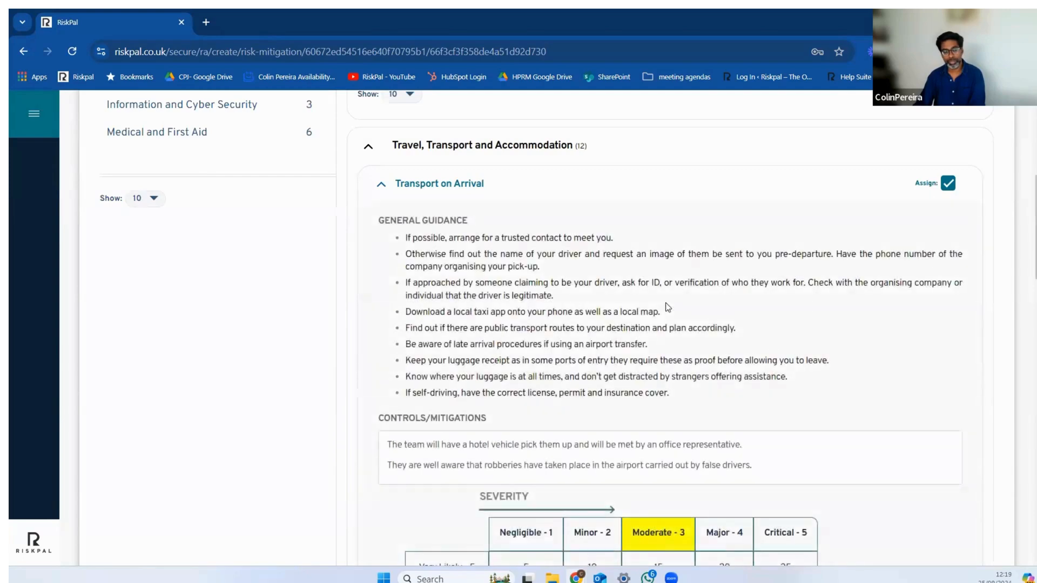
pyautogui.scroll(2, 572, 307)
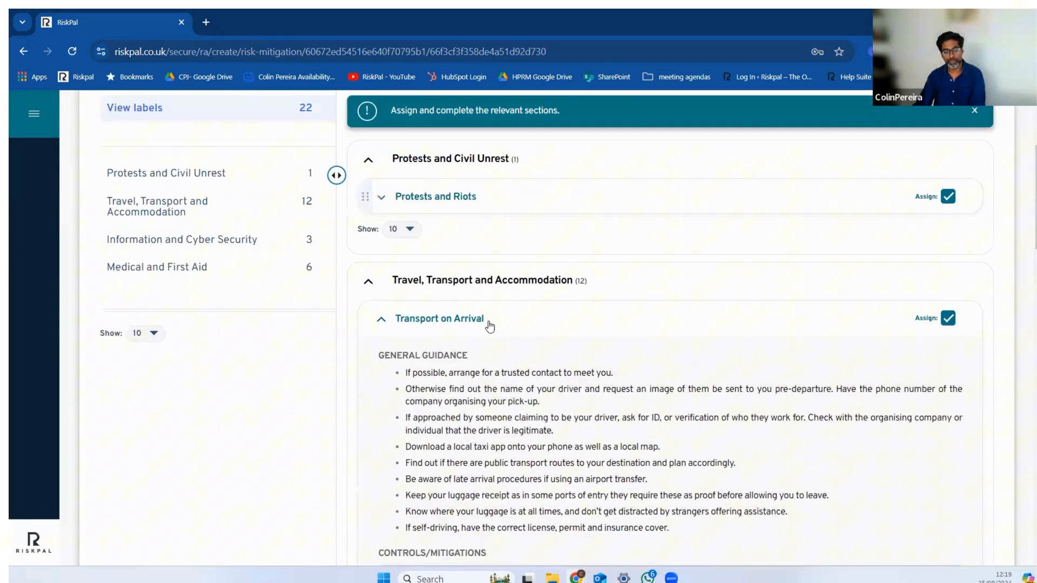
pyautogui.scroll(-3, 677, 328)
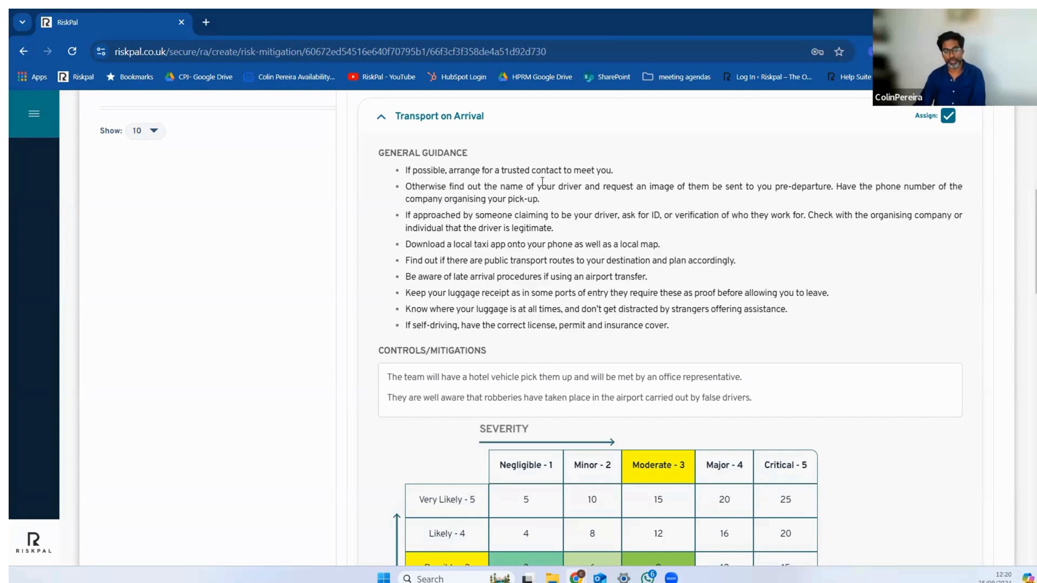
pyautogui.scroll(-1, 573, 187)
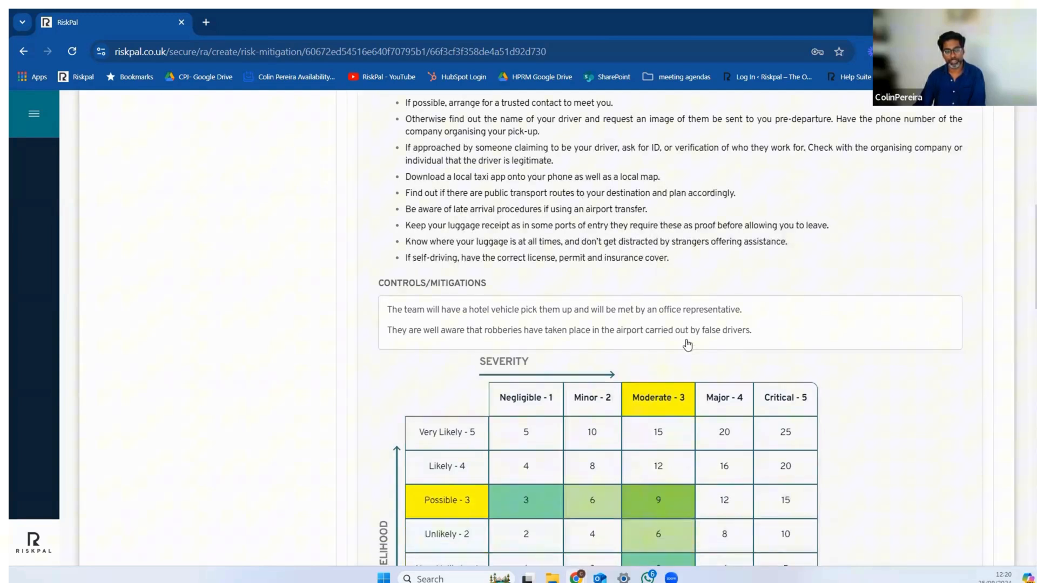
# Step: Open the Controls/Mitigations text of Transport on Arrival for editing and look over the severity and likelihood matrix below it
pyautogui.click(426, 320)
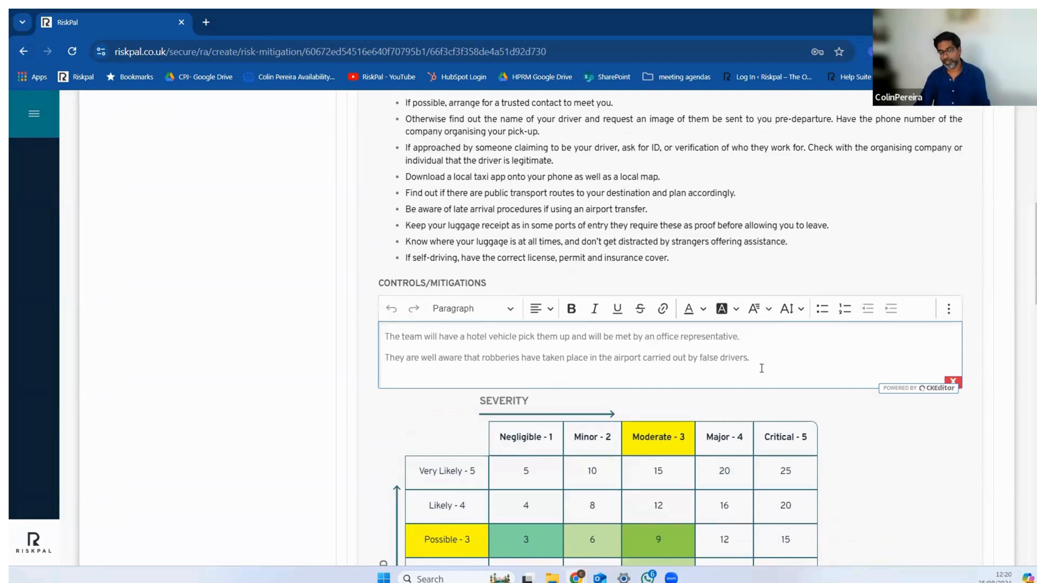
pyautogui.scroll(-3, 761, 368)
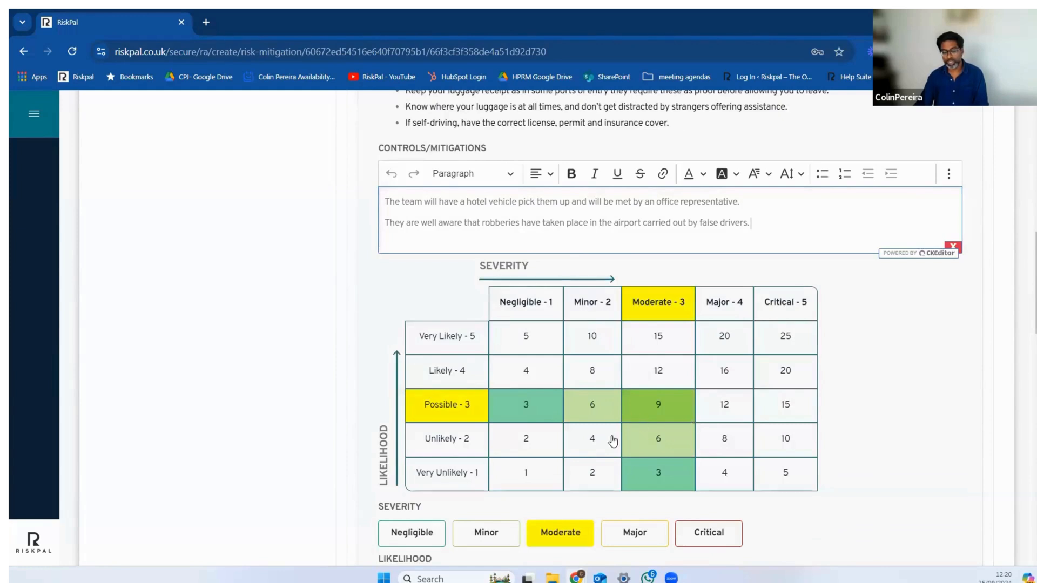
pyautogui.scroll(-1, 578, 442)
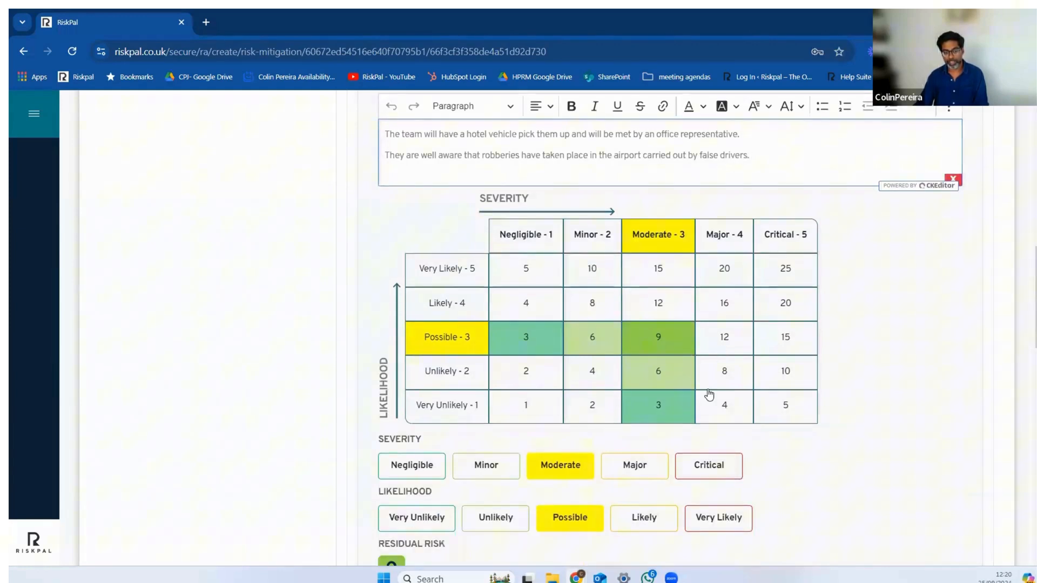
# Step: Try several severity and likelihood combinations in the Transport on Arrival matrix, finishing on Moderate severity and Possible likelihood
pyautogui.scroll(-1, 709, 395)
pyautogui.click(714, 274)
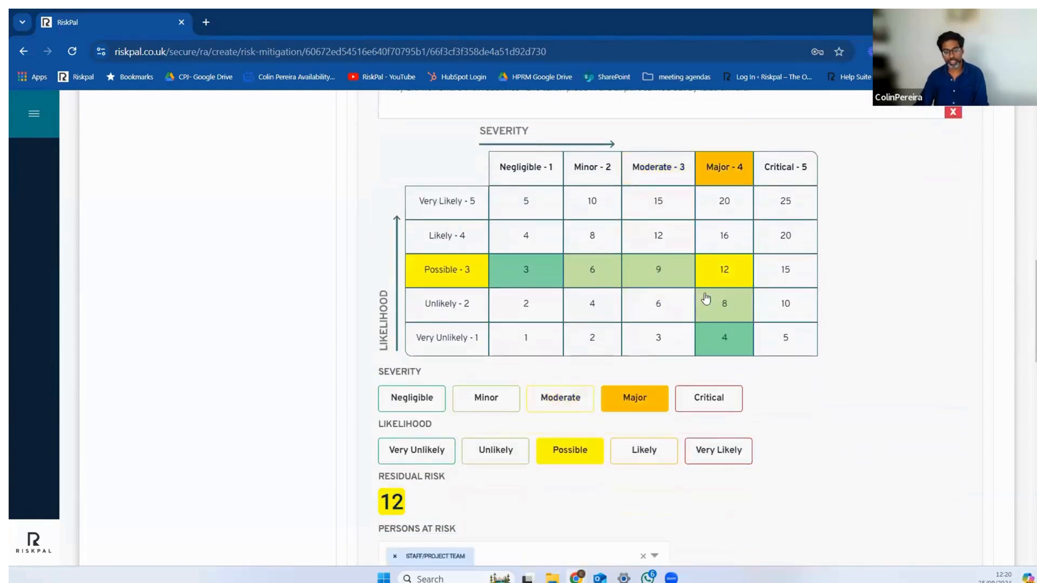
pyautogui.click(655, 271)
pyautogui.click(582, 242)
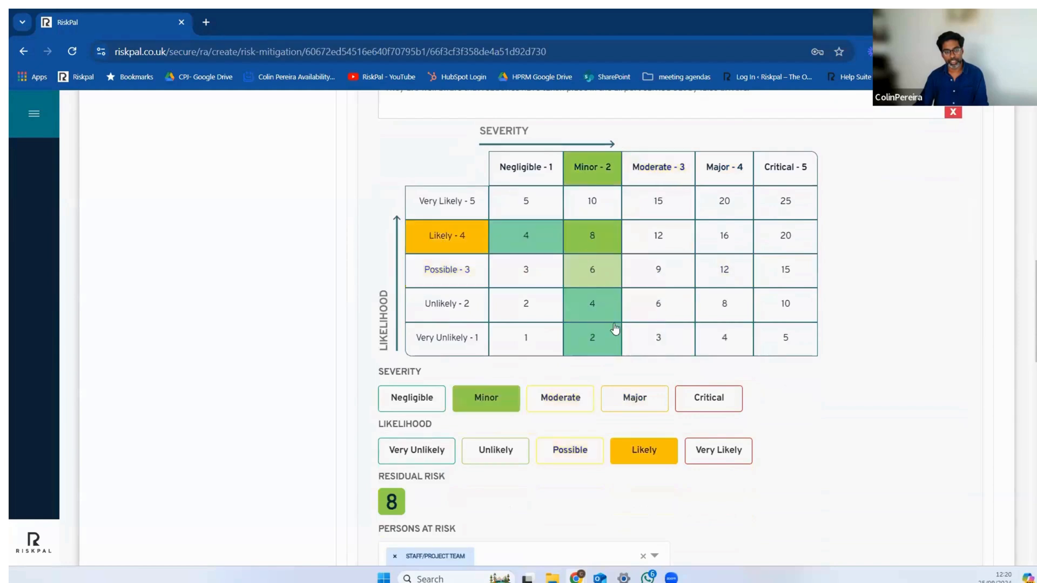
pyautogui.click(665, 245)
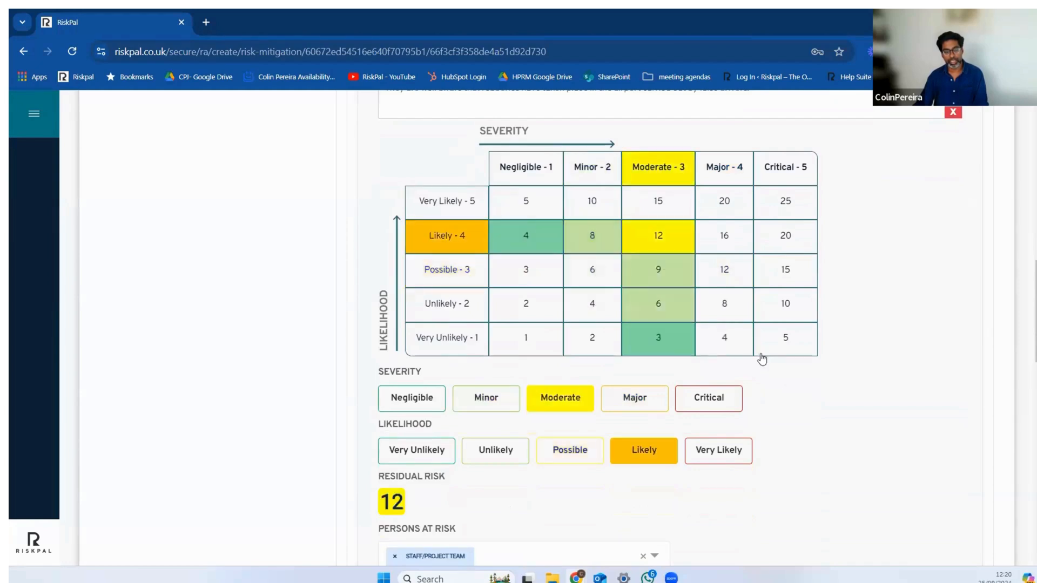
pyautogui.click(663, 274)
# Step: Check the residual risk of Transport on Arrival and view the Persons at Risk options without adding any
pyautogui.scroll(-1, 716, 451)
pyautogui.scroll(-1, 722, 442)
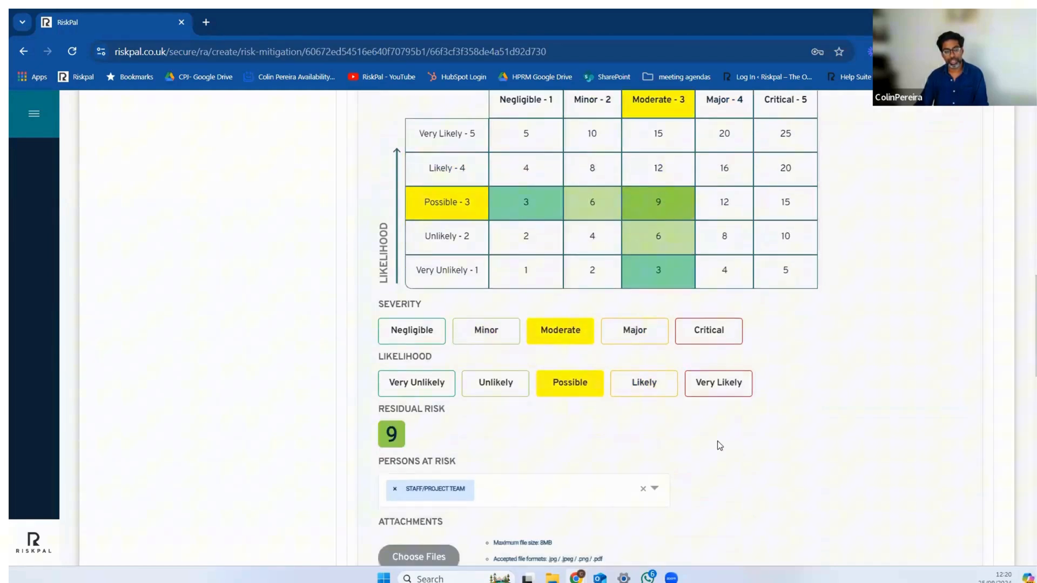
pyautogui.scroll(-2, 717, 441)
pyautogui.scroll(3, 717, 439)
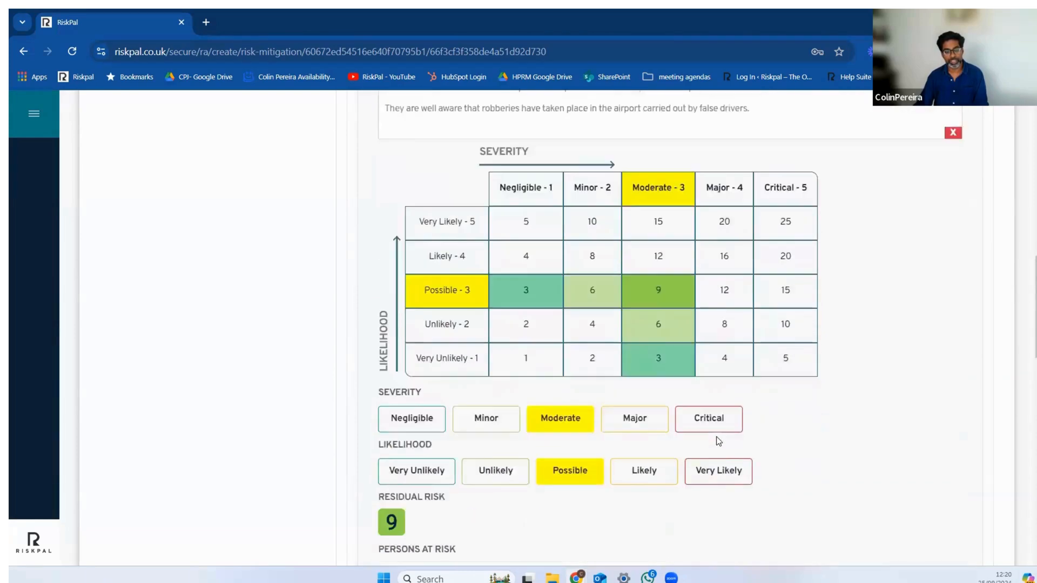
pyautogui.scroll(-1, 707, 443)
pyautogui.click(516, 495)
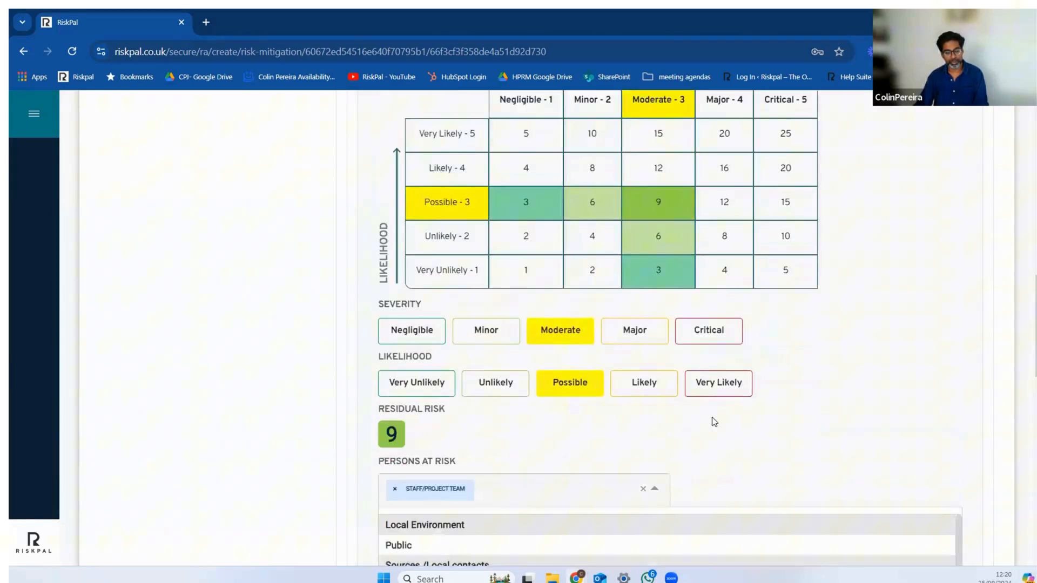
pyautogui.click(776, 437)
# Step: Review the Transport on Arrival guidance, mitigations, risk matrix and attachment area, and collapse the entry
pyautogui.scroll(4, 675, 410)
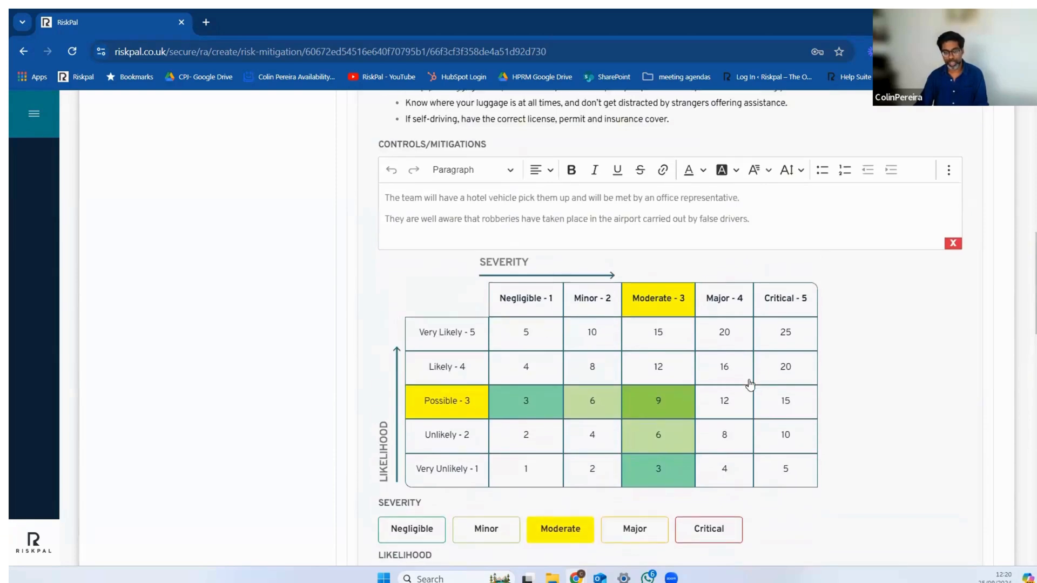
pyautogui.scroll(-1, 750, 385)
pyautogui.scroll(4, 750, 384)
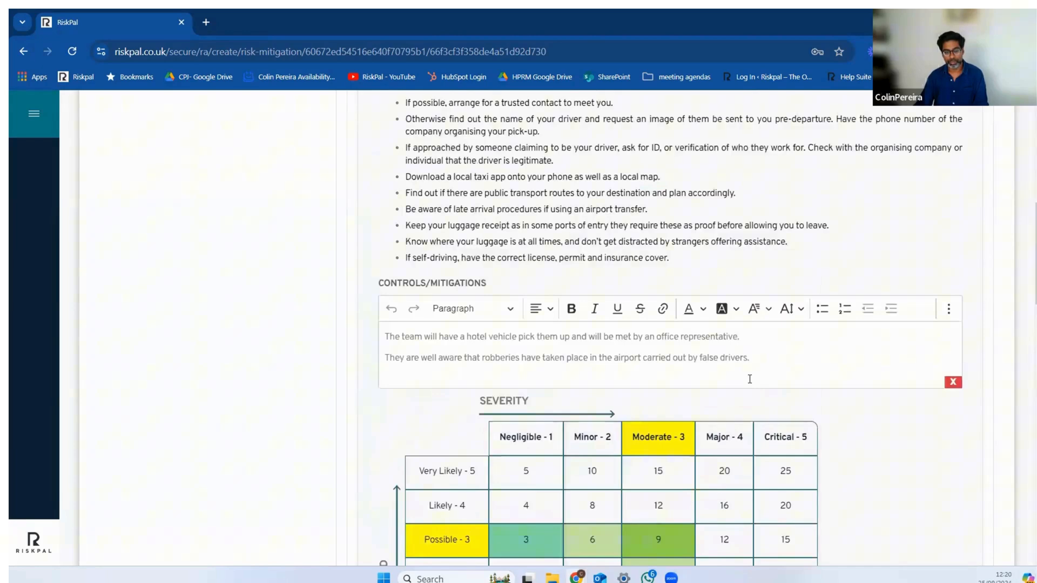
pyautogui.scroll(4, 749, 379)
pyautogui.scroll(-12, 749, 379)
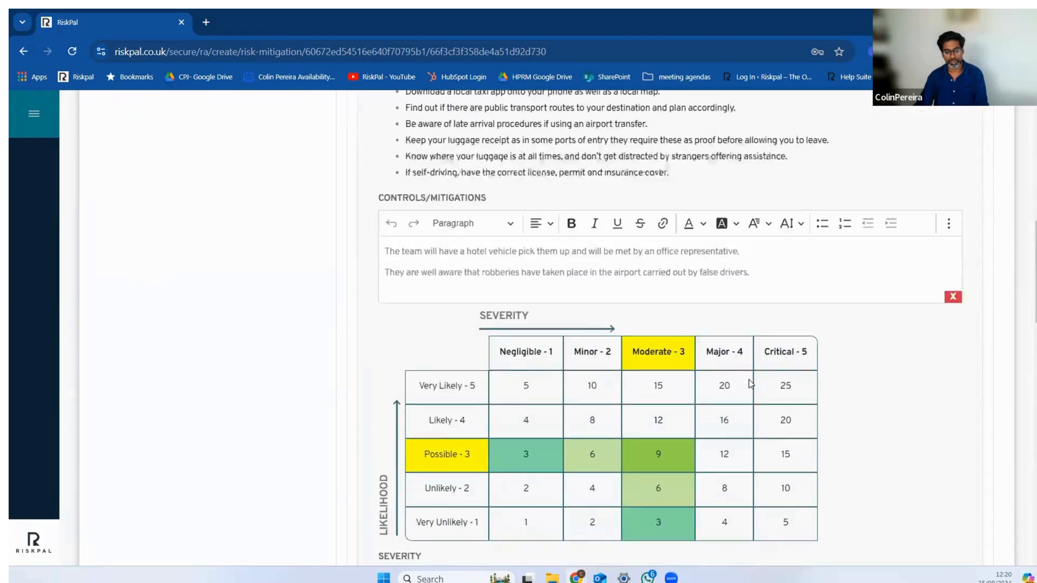
pyautogui.scroll(-3, 749, 379)
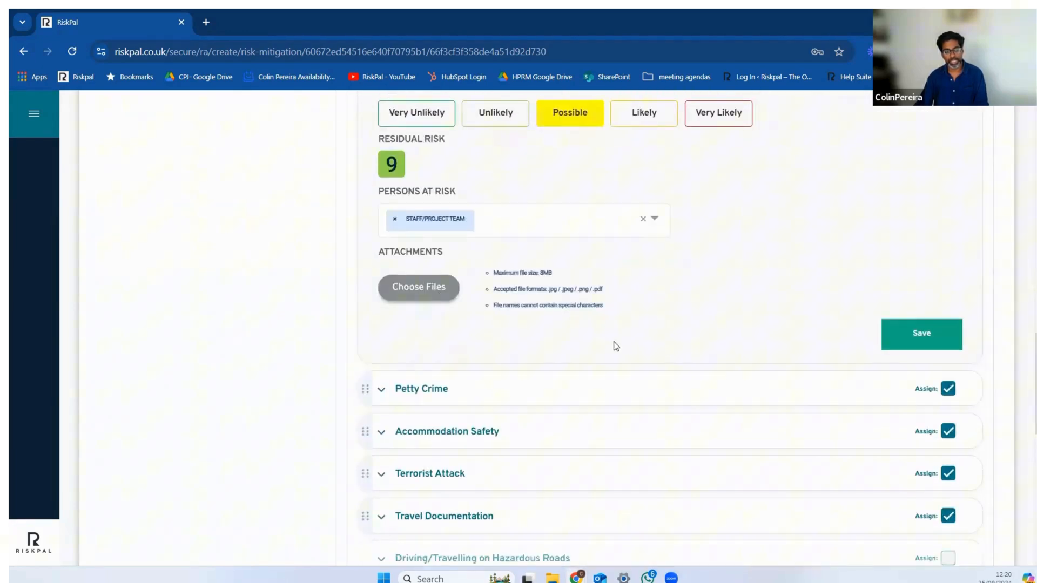
pyautogui.scroll(5, 629, 354)
pyautogui.scroll(-4, 630, 378)
pyautogui.scroll(9, 631, 378)
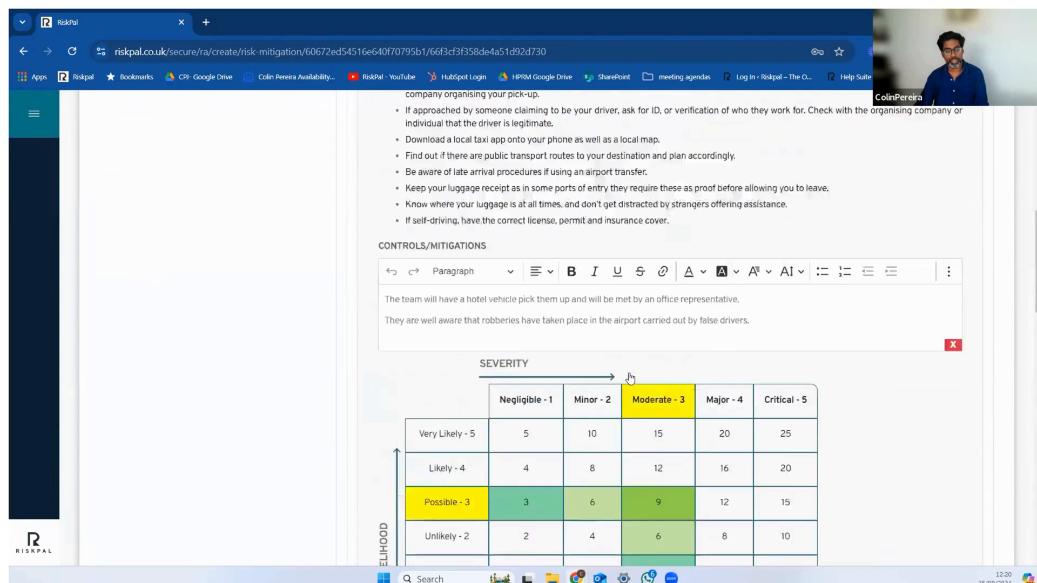
pyautogui.click(383, 253)
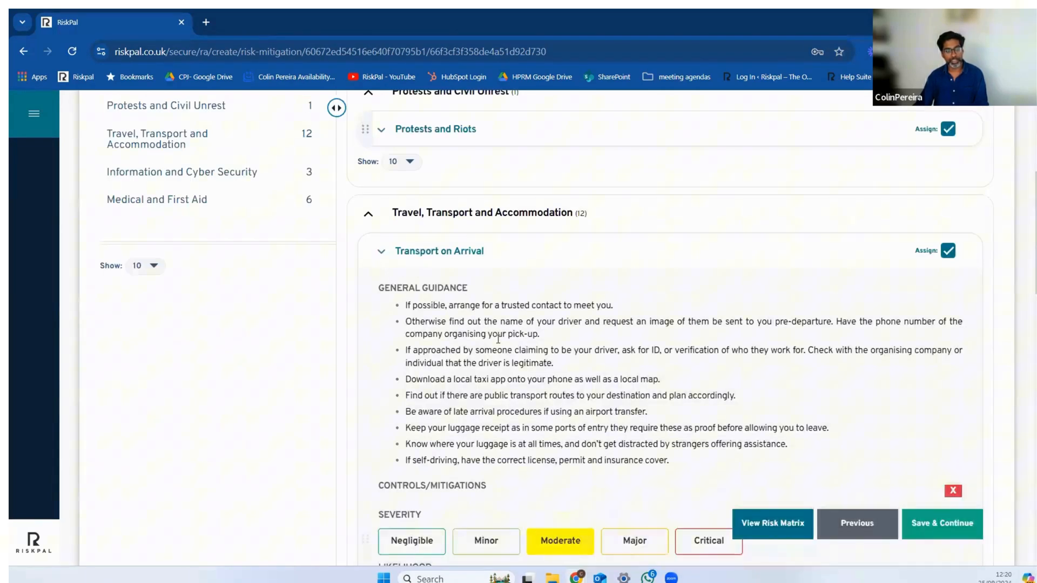
# Step: Expand the Protests and Riots risk and read its general guidance and Controls/Mitigations text
pyautogui.scroll(3, 619, 362)
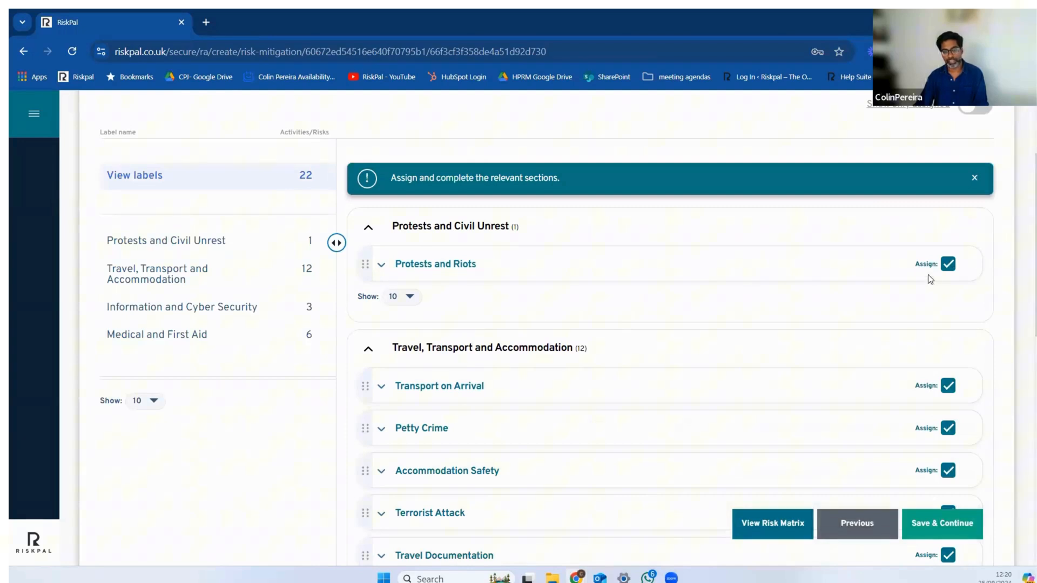
pyautogui.click(383, 266)
pyautogui.scroll(-2, 553, 293)
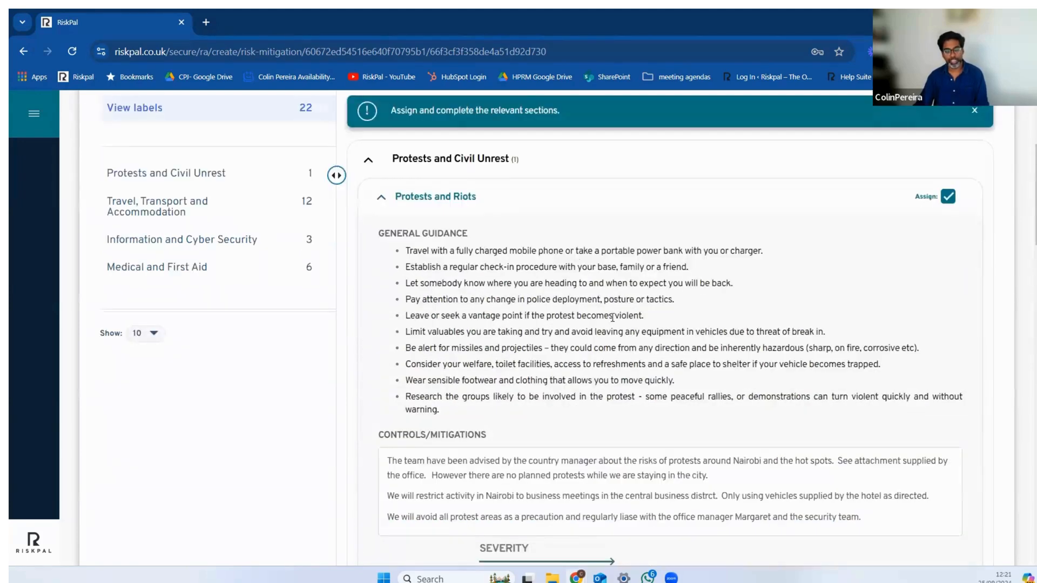
pyautogui.scroll(-2, 602, 351)
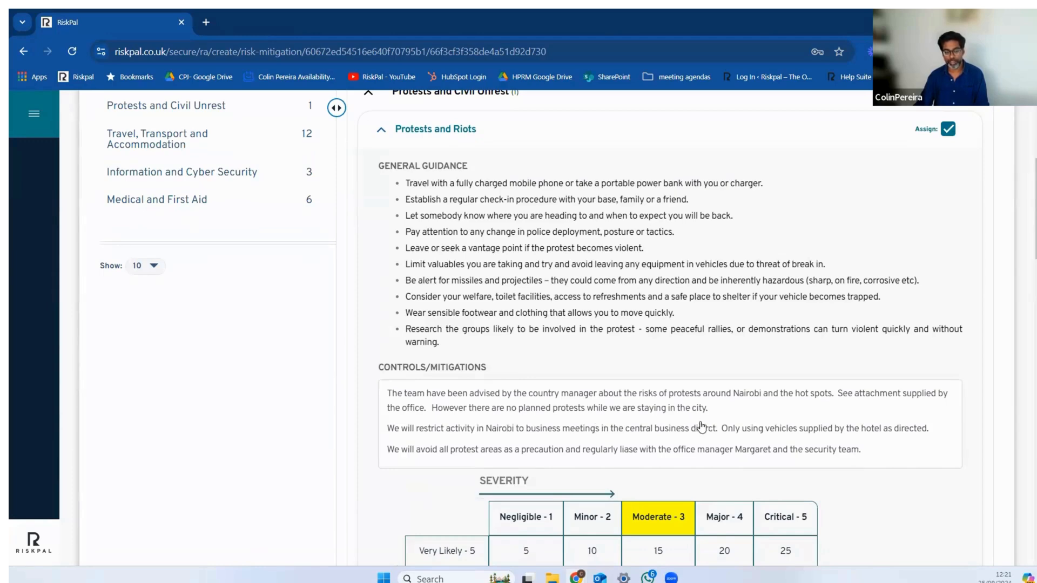
pyautogui.scroll(-2, 701, 427)
pyautogui.scroll(2, 601, 243)
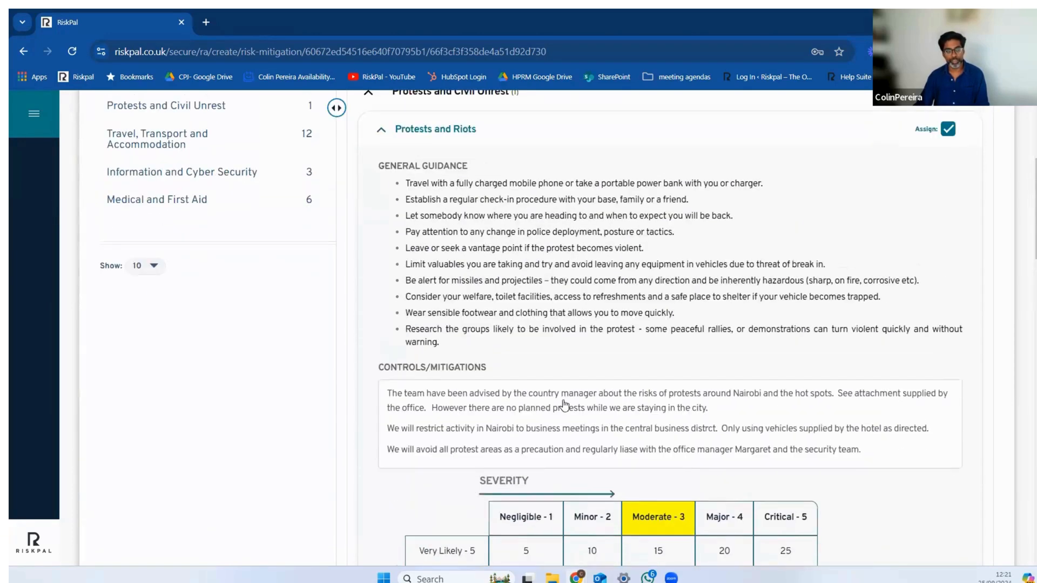
# Step: Look over the Protests and Riots ratings and open the attached Nairobiprotests.png to view the map
pyautogui.scroll(-5, 747, 428)
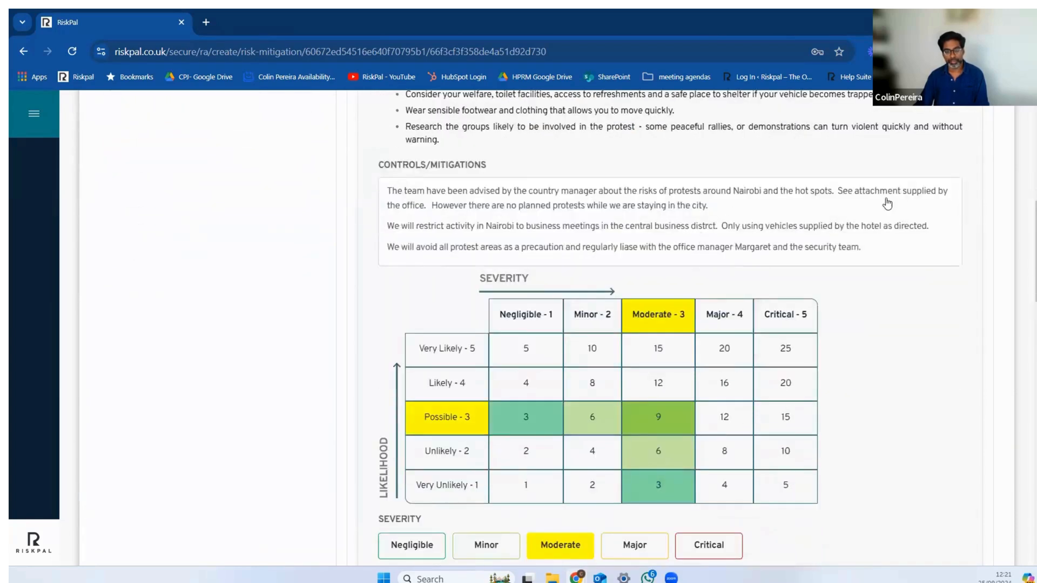
pyautogui.scroll(-6, 631, 453)
pyautogui.scroll(-3, 635, 448)
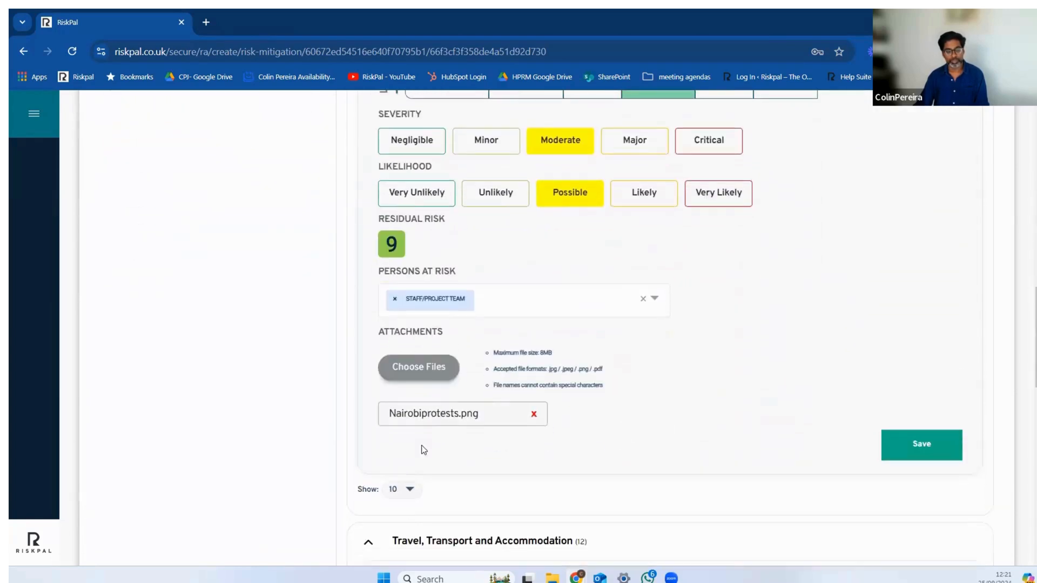
pyautogui.click(441, 414)
pyautogui.click(980, 51)
pyautogui.click(866, 113)
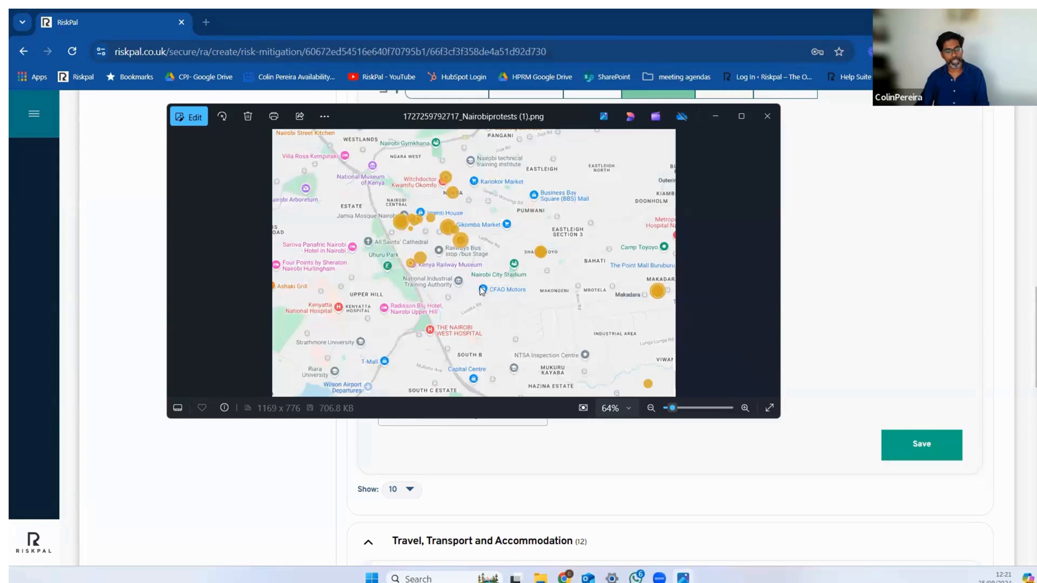
# Step: Close the Nairobi protests map, recheck the Protests and Riots ratings and mitigations, and collapse the Protests and Civil Unrest label
pyautogui.click(766, 118)
pyautogui.scroll(5, 513, 429)
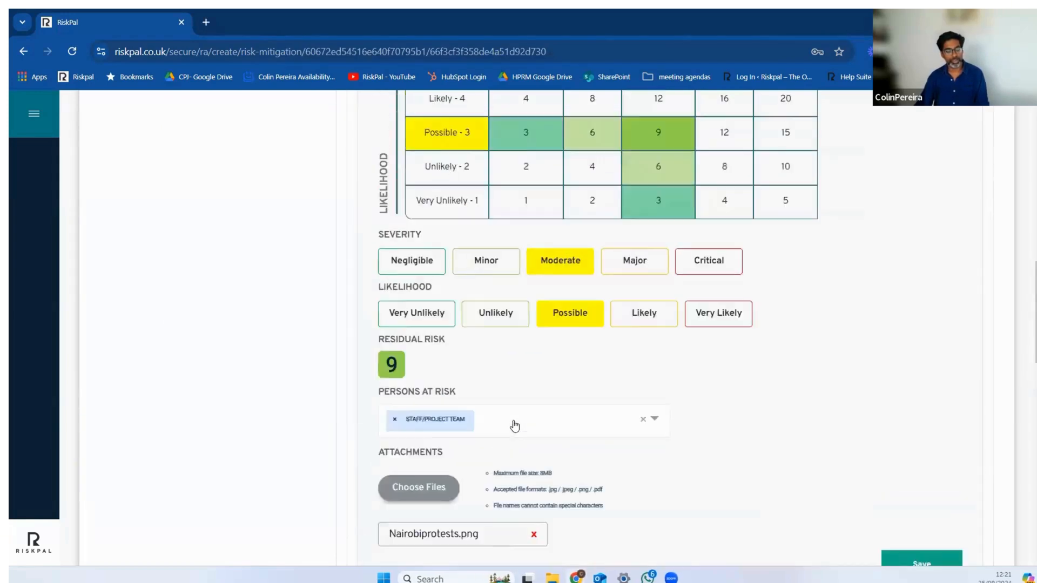
pyautogui.scroll(4, 514, 427)
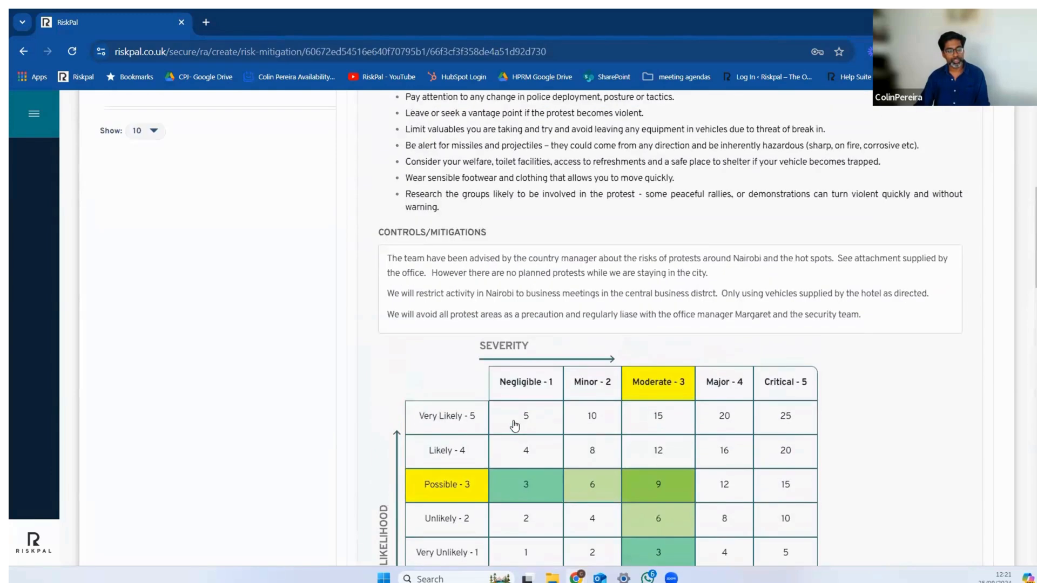
pyautogui.scroll(-5, 514, 426)
pyautogui.scroll(12, 514, 425)
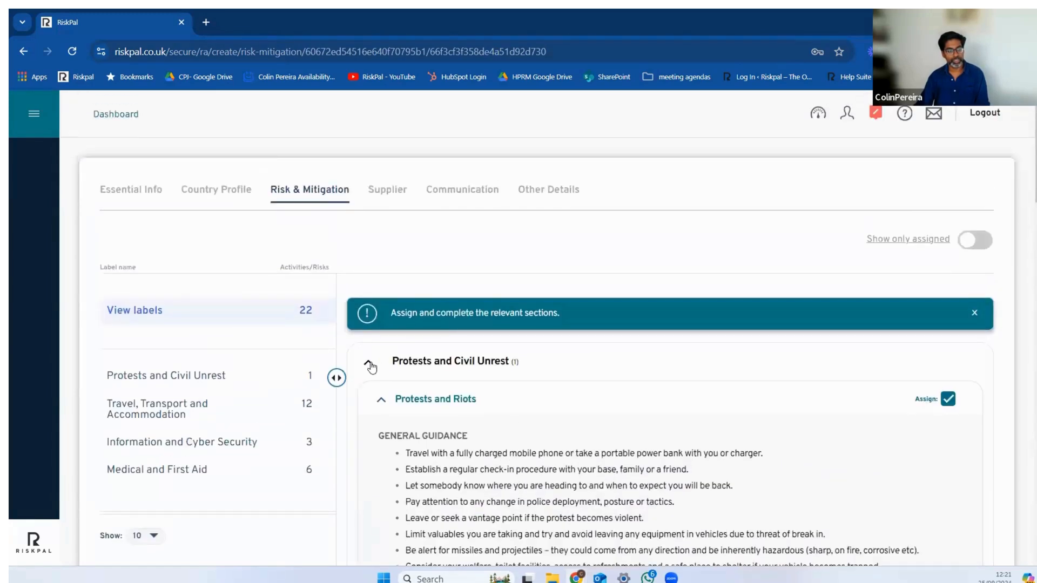
pyautogui.click(370, 368)
# Step: Expand Accommodation Safety under Travel, Transport and Accommodation, review its guidance and Controls/Mitigations field, and collapse the entry
pyautogui.scroll(-2, 621, 377)
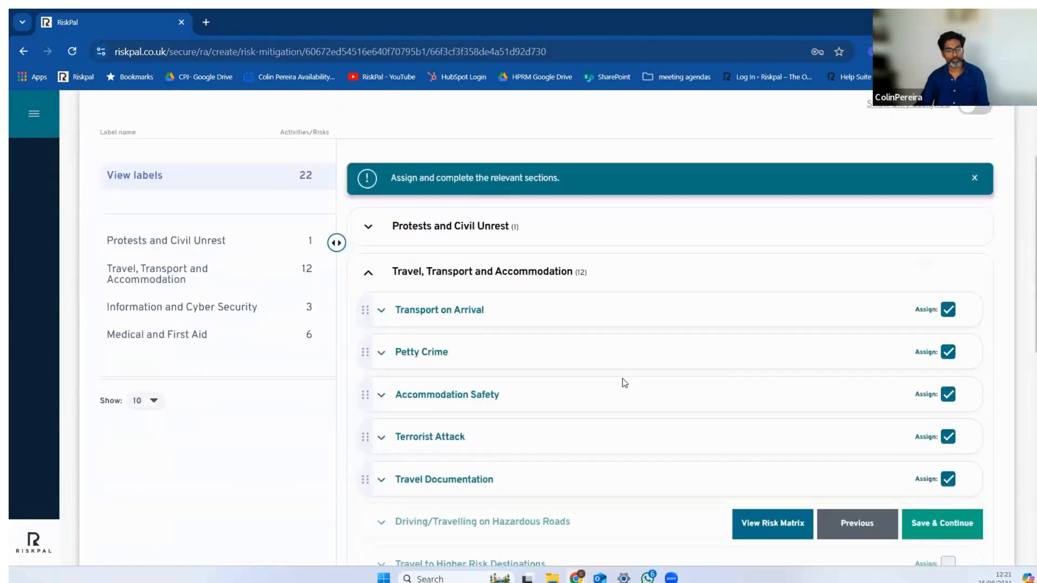
pyautogui.scroll(-2, 622, 378)
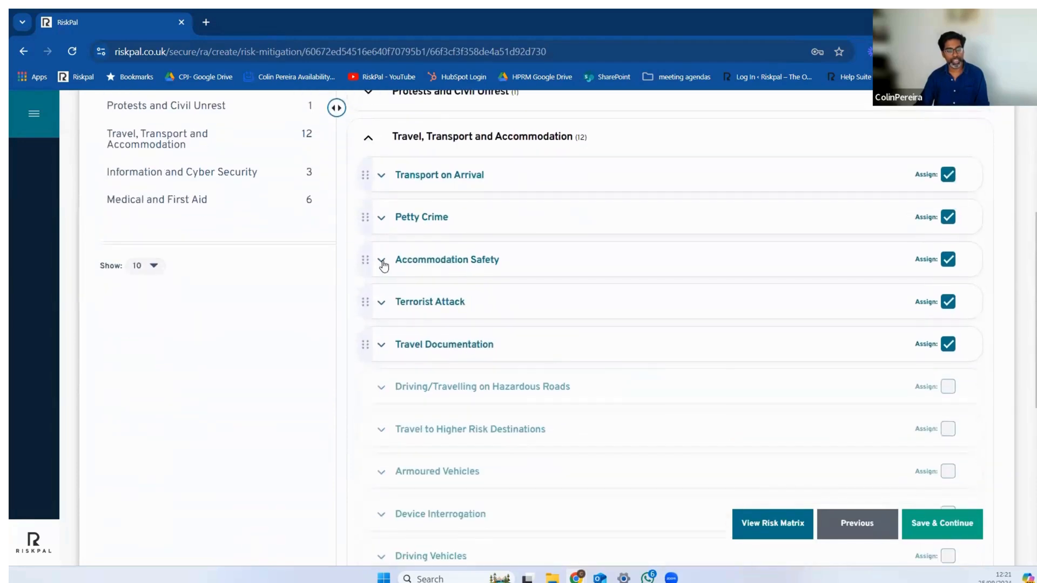
pyautogui.click(382, 261)
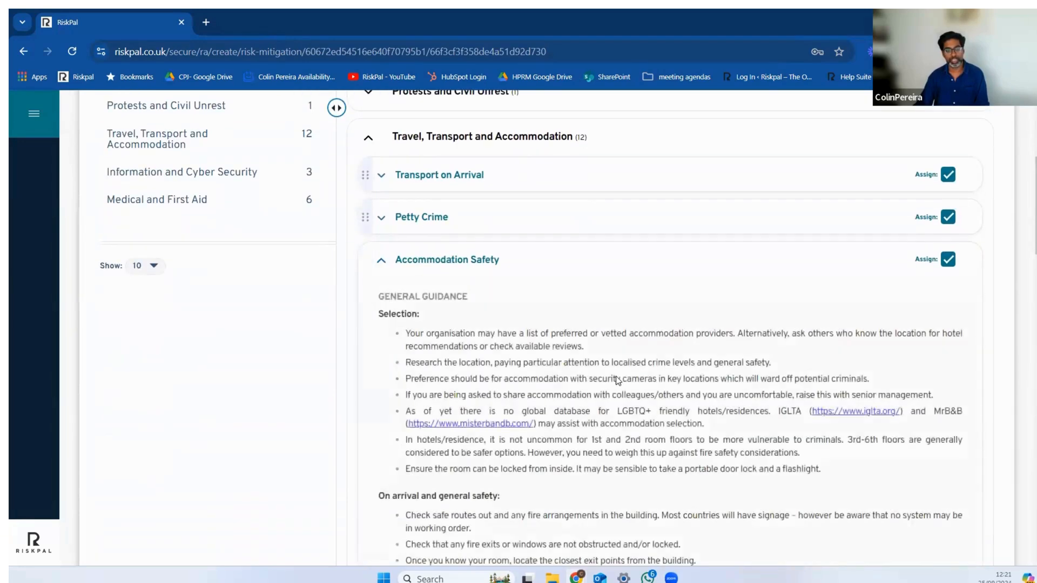
pyautogui.scroll(-2, 540, 335)
pyautogui.scroll(-5, 587, 303)
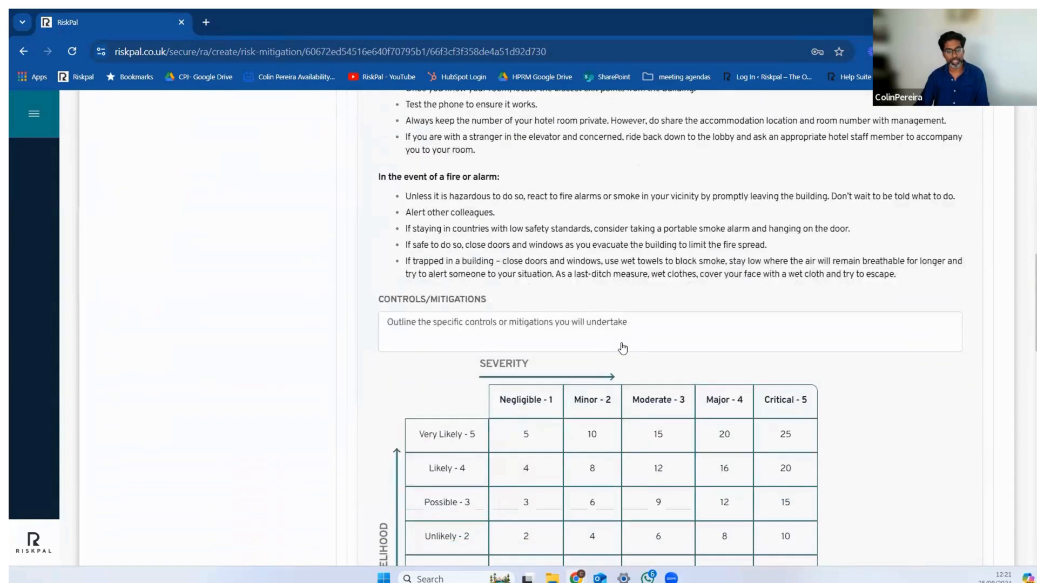
pyautogui.scroll(7, 622, 348)
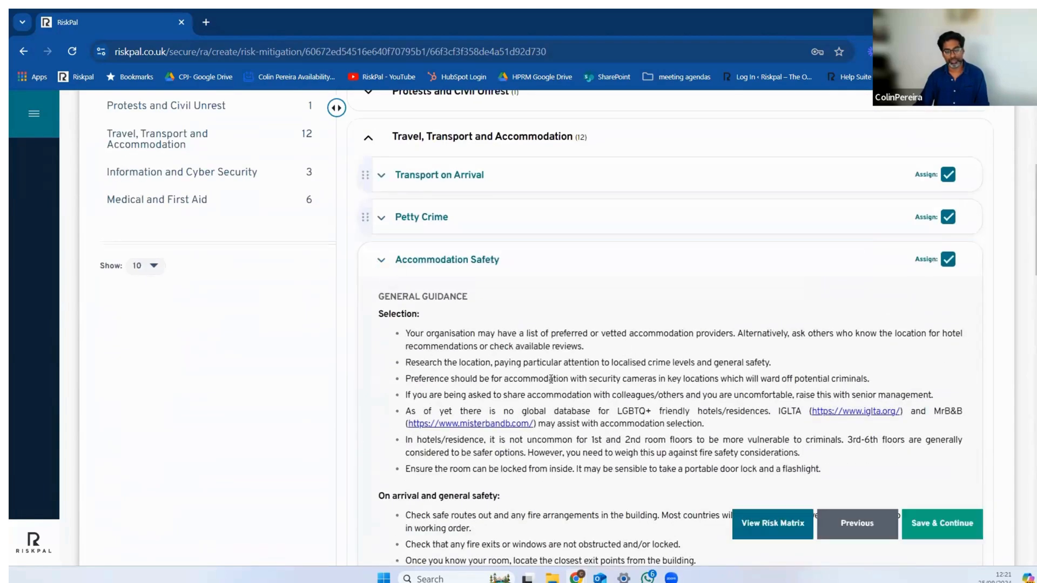
pyautogui.click(382, 263)
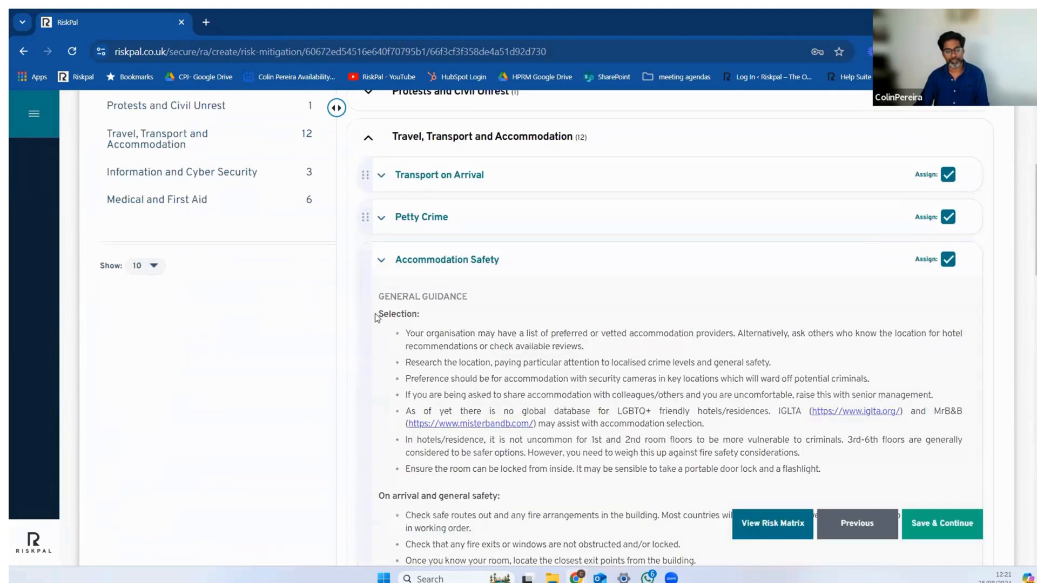
# Step: View the overall risk matrix showing where the rated risks fall, and close it
pyautogui.click(785, 526)
pyautogui.scroll(-2, 581, 383)
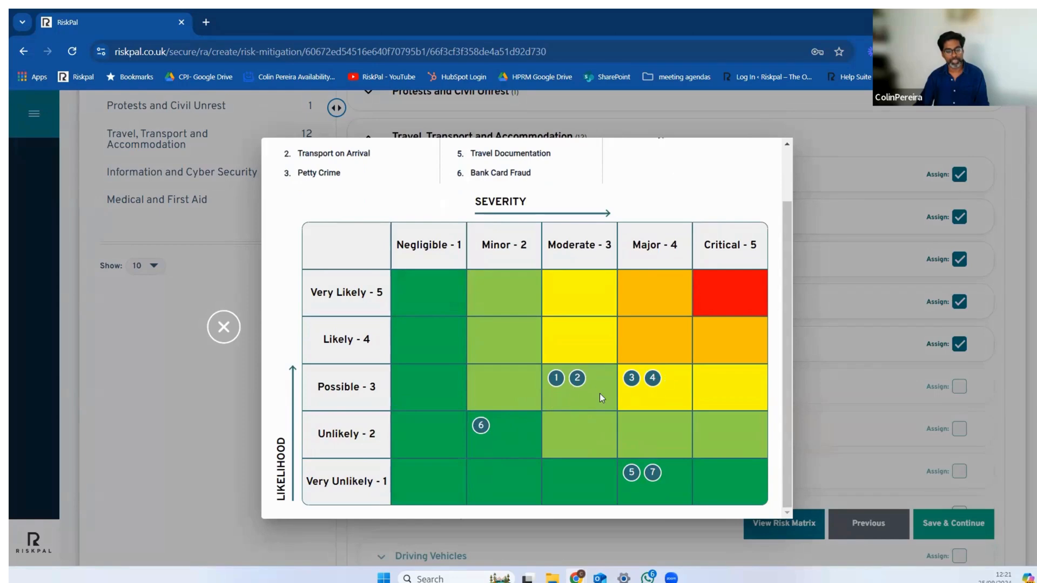
pyautogui.scroll(2, 564, 398)
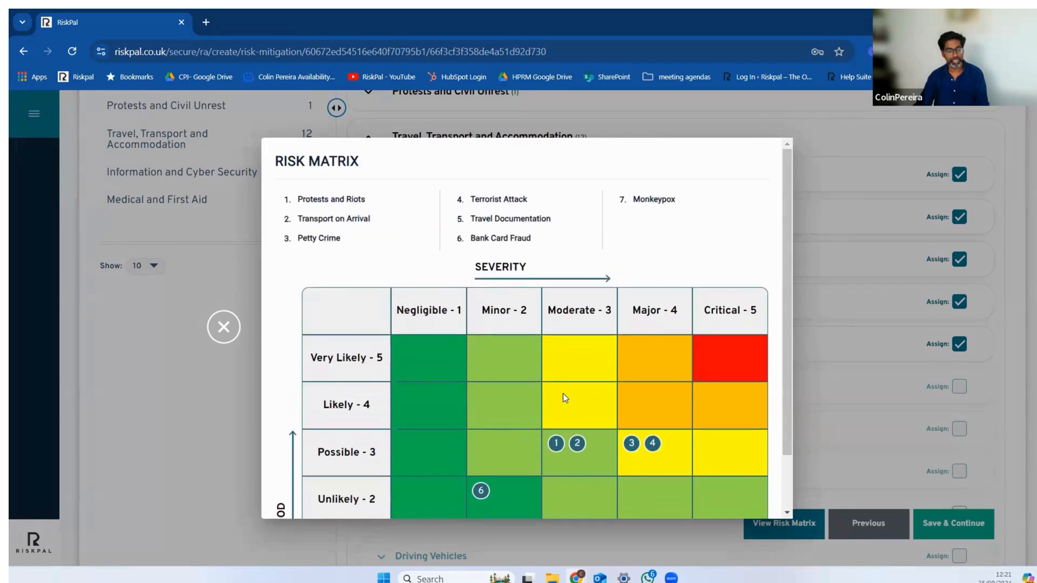
pyautogui.click(225, 328)
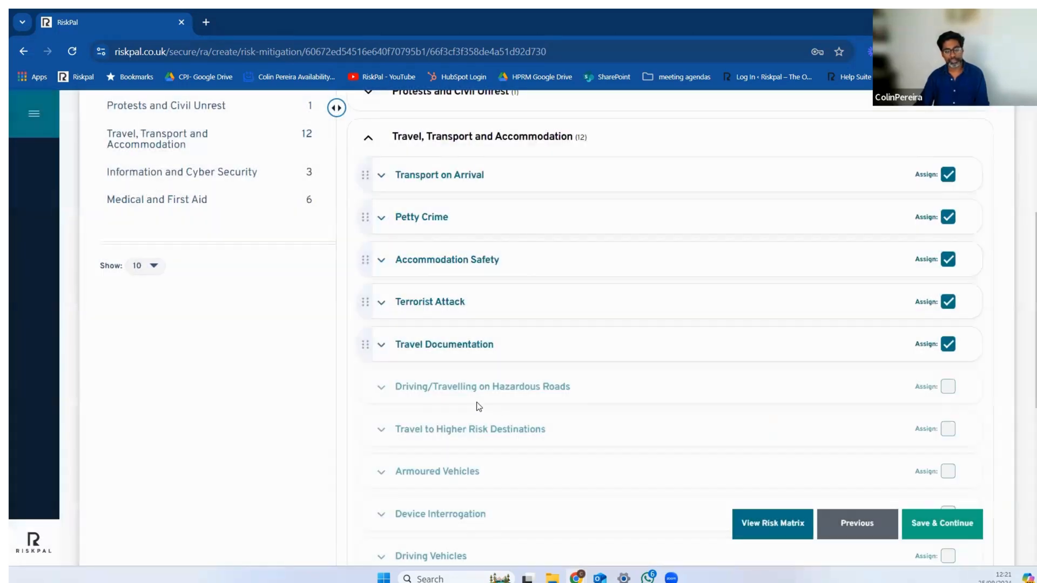
# Step: Collapse Travel, Transport and Accommodation, and check which risks Medical and First Aid contains before collapsing it too
pyautogui.scroll(1, 402, 324)
pyautogui.click(371, 207)
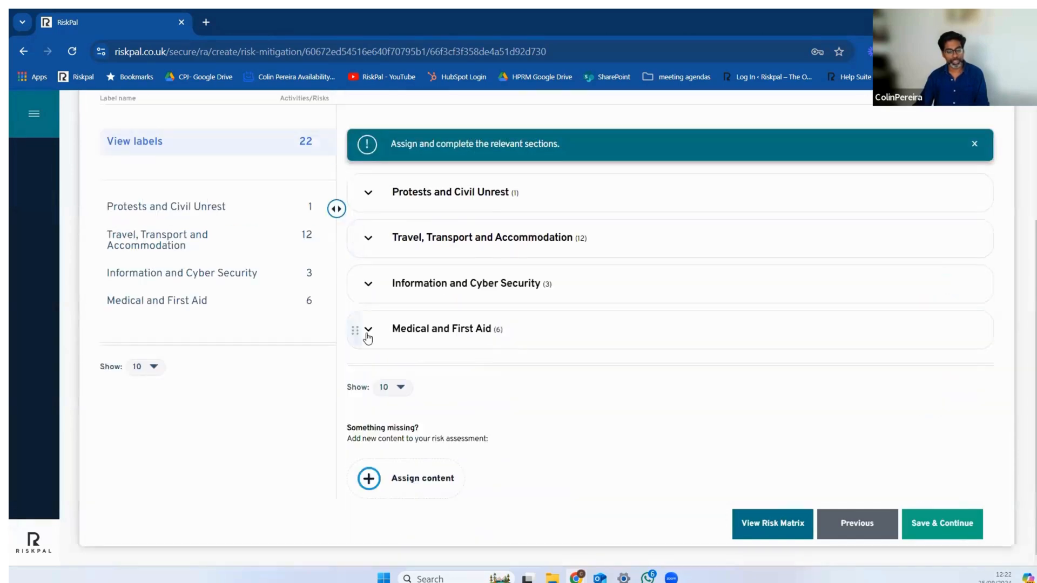
pyautogui.click(369, 331)
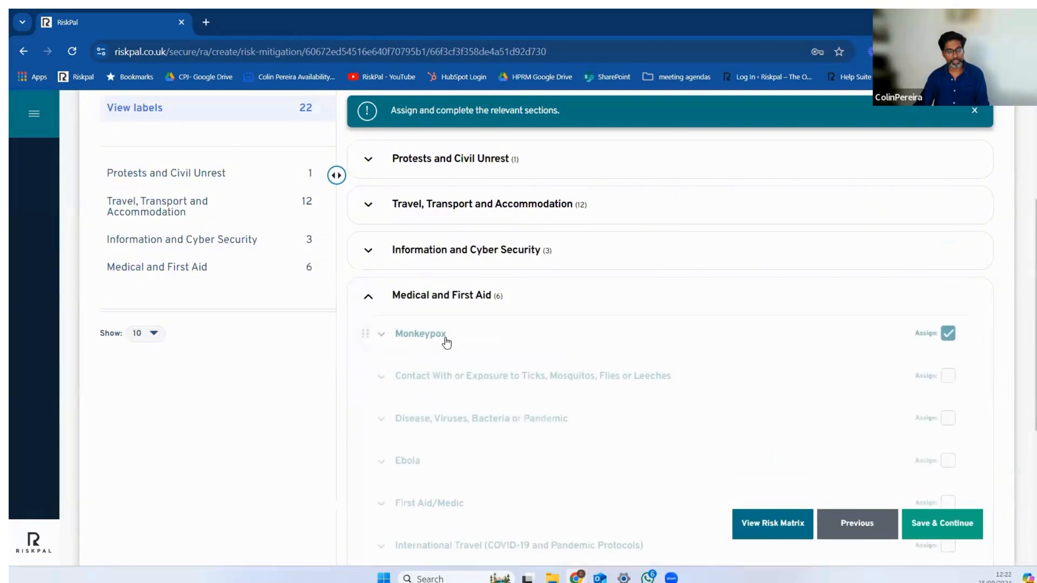
pyautogui.click(367, 298)
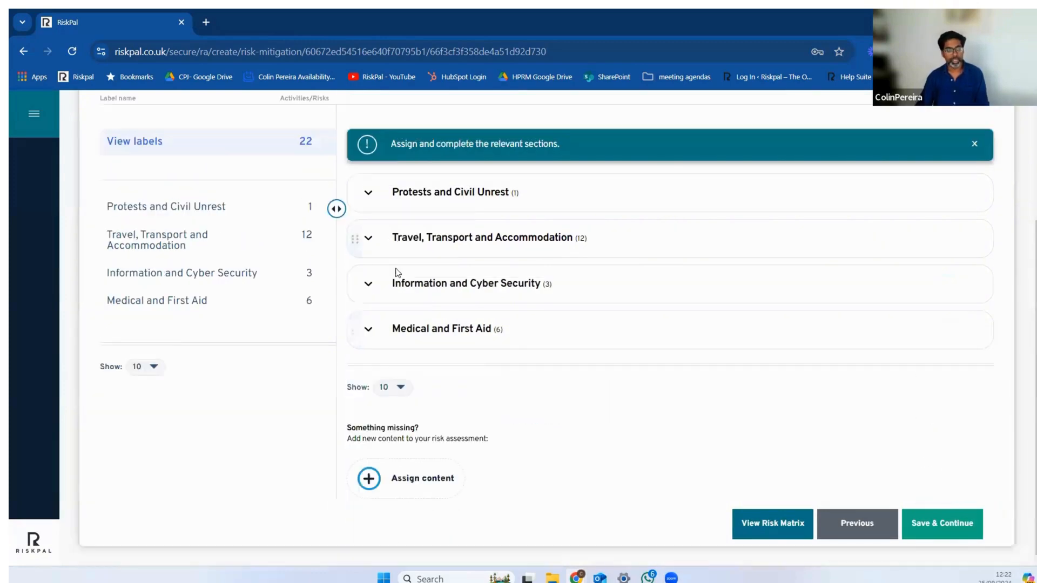
# Step: Move the Medical and First Aid label to the head of the list and look over its Monkeypox guidance
pyautogui.moveTo(357, 339); pyautogui.dragTo(347, 182)
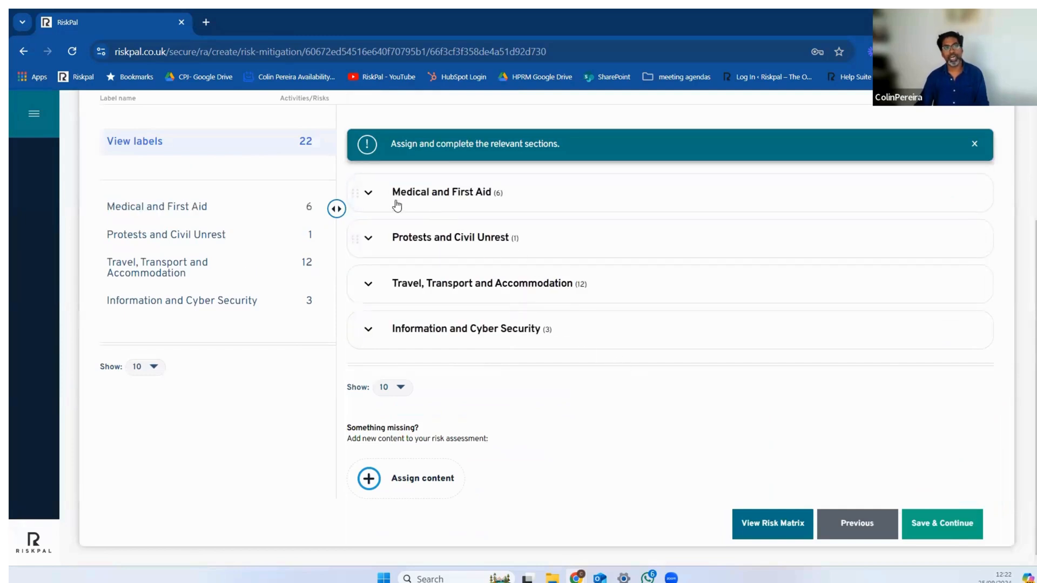
pyautogui.click(368, 193)
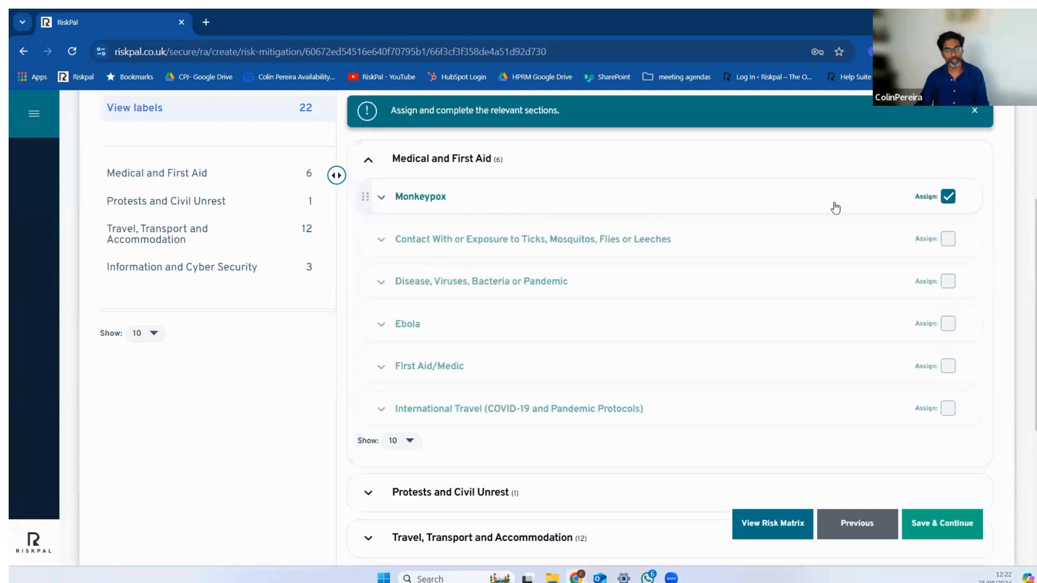
pyautogui.click(380, 197)
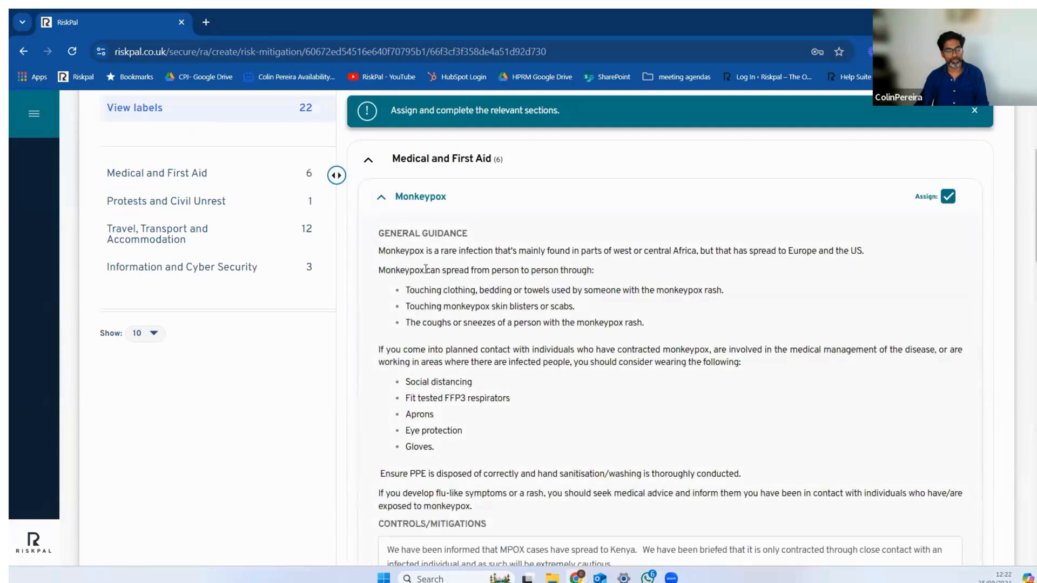
pyautogui.click(381, 196)
# Step: Check the numbering of the reordered risks in the risk matrix, and return Medical and First Aid to the end of the label list
pyautogui.click(786, 461)
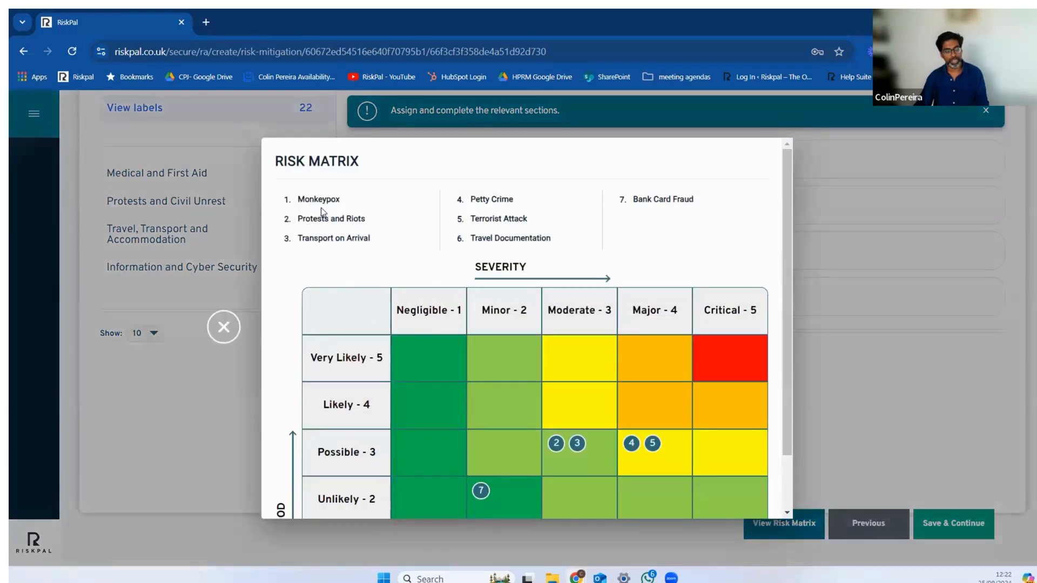
pyautogui.click(223, 327)
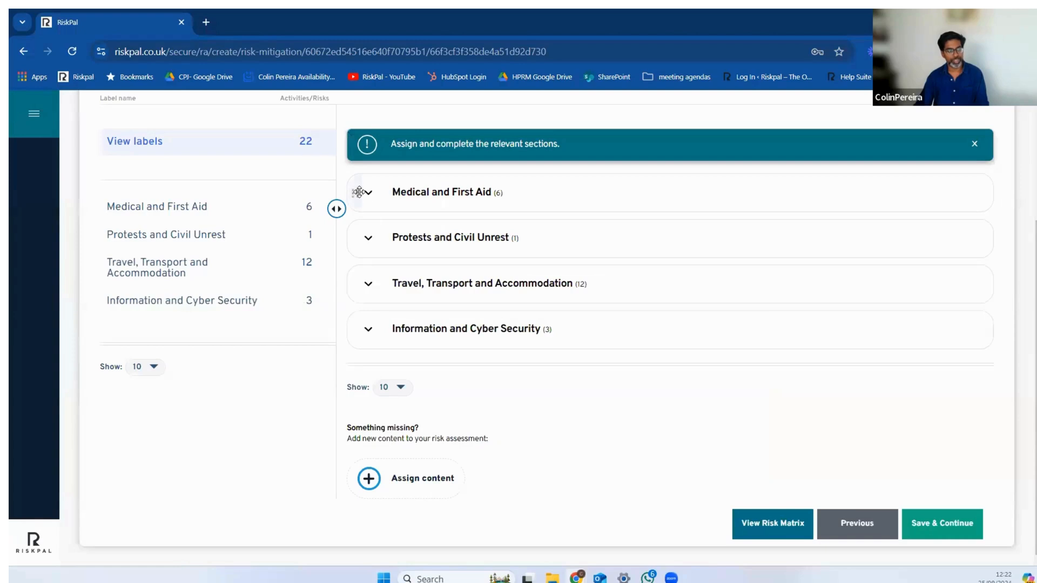
pyautogui.moveTo(356, 195); pyautogui.dragTo(380, 361)
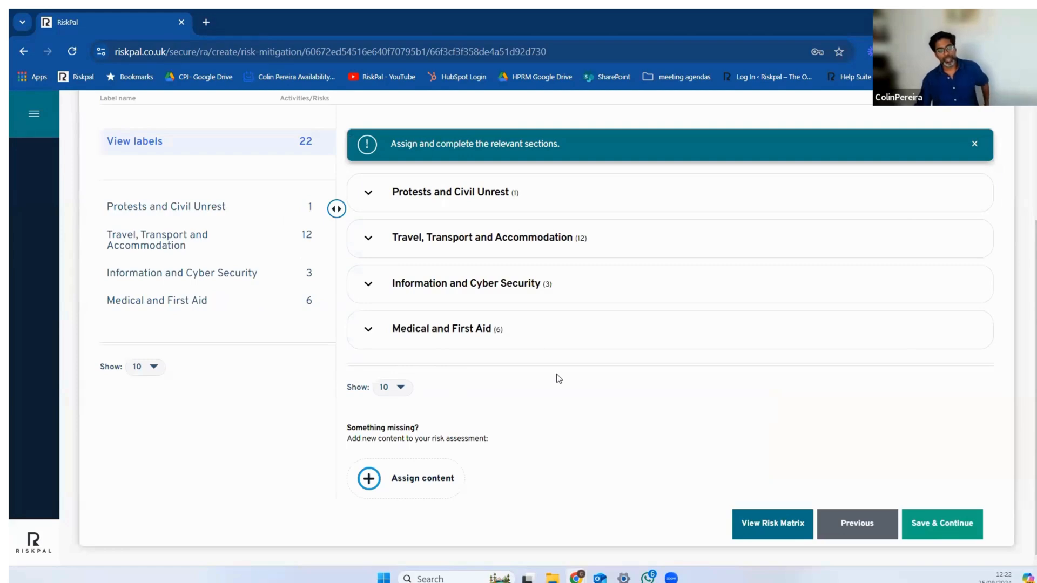
# Step: Show only assigned risks and expand Protests and Civil Unrest, Travel, Transport and Accommodation, and Information and Cyber Security
pyautogui.scroll(3, 878, 275)
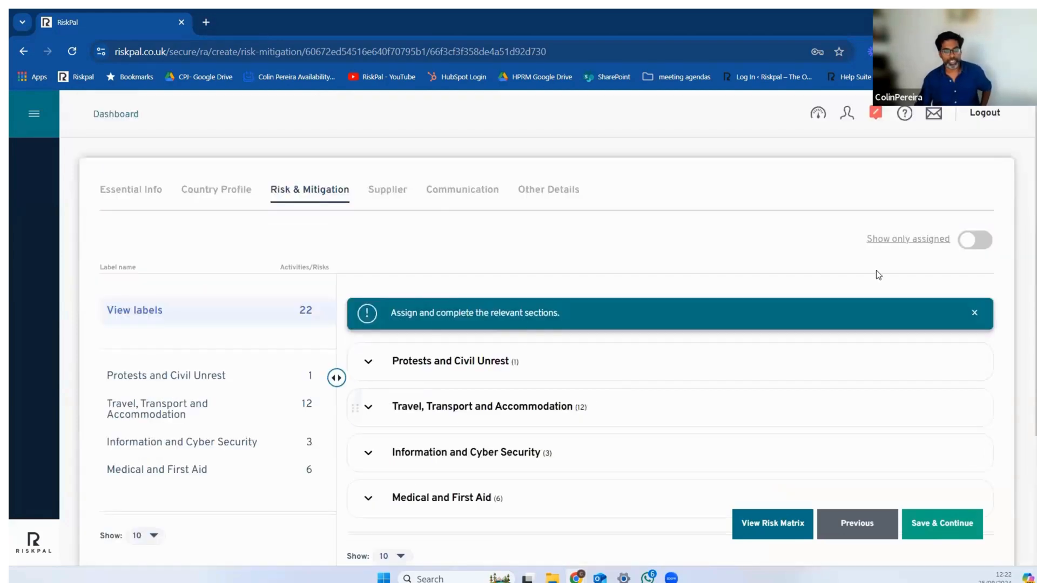
pyautogui.click(974, 240)
pyautogui.scroll(-3, 729, 351)
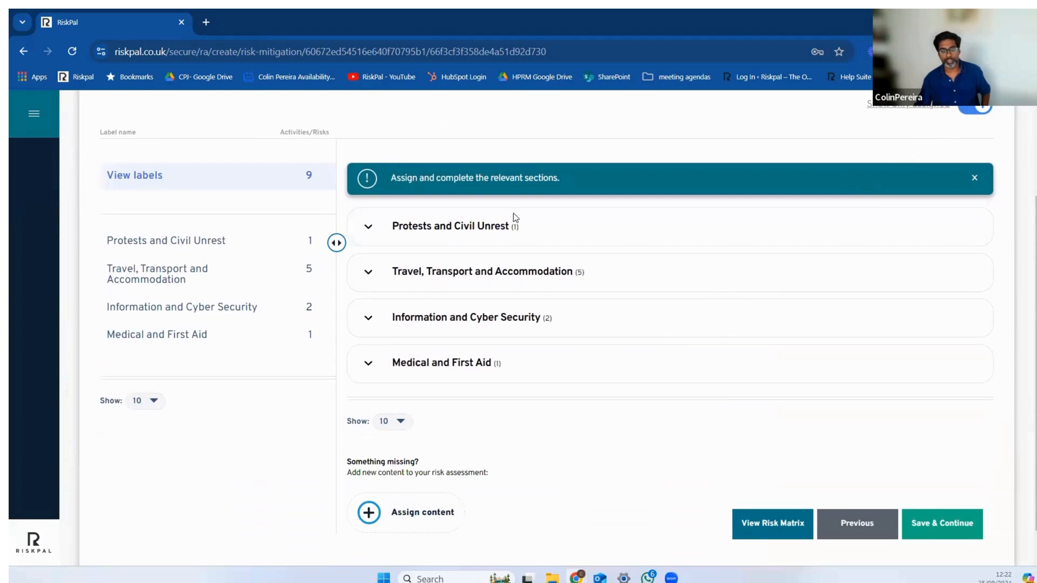
pyautogui.click(370, 239)
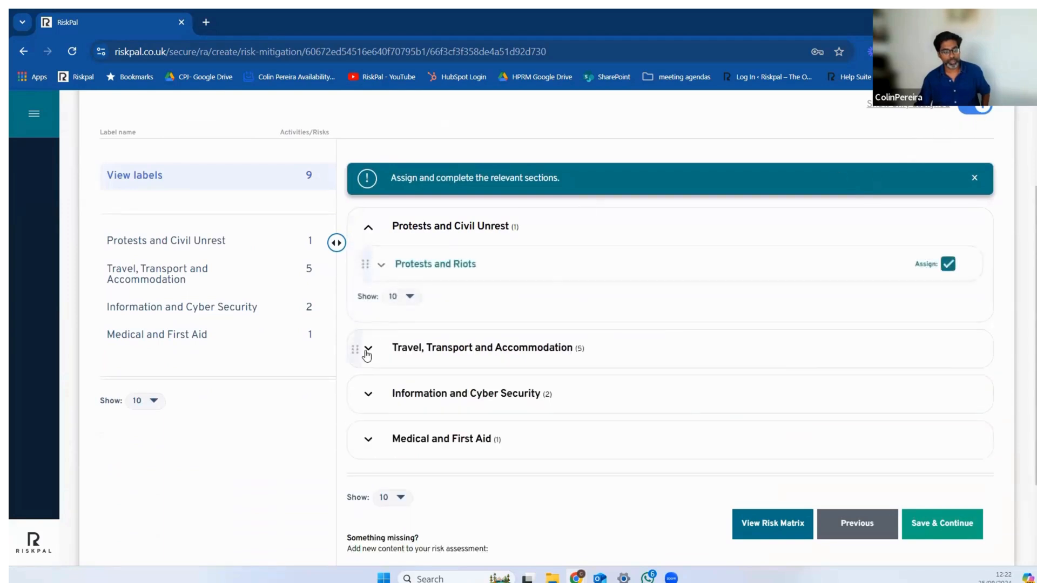
pyautogui.click(365, 346)
pyautogui.scroll(-3, 422, 291)
pyautogui.scroll(-1, 367, 378)
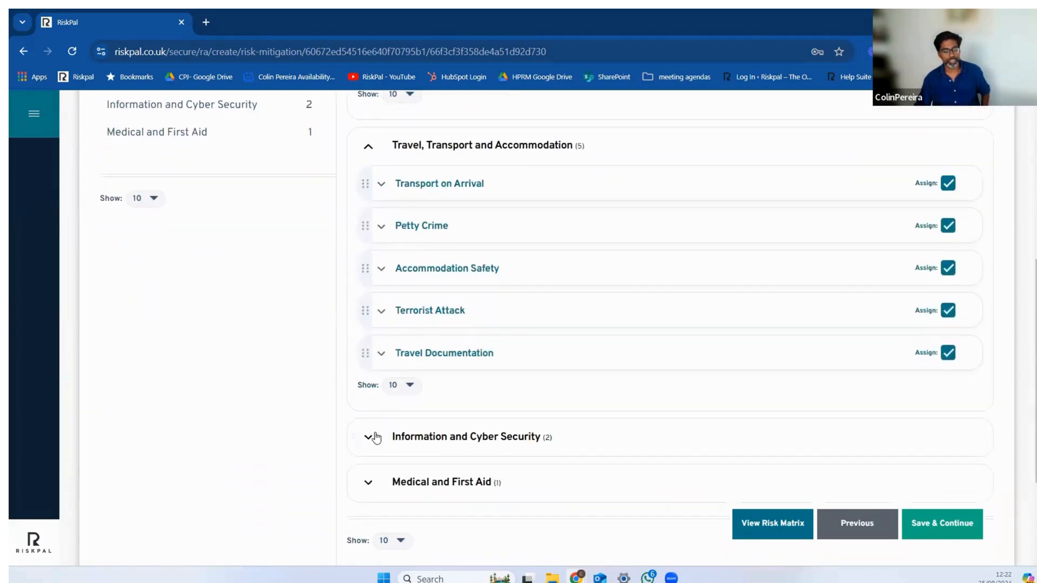
pyautogui.click(368, 436)
pyautogui.scroll(-3, 445, 411)
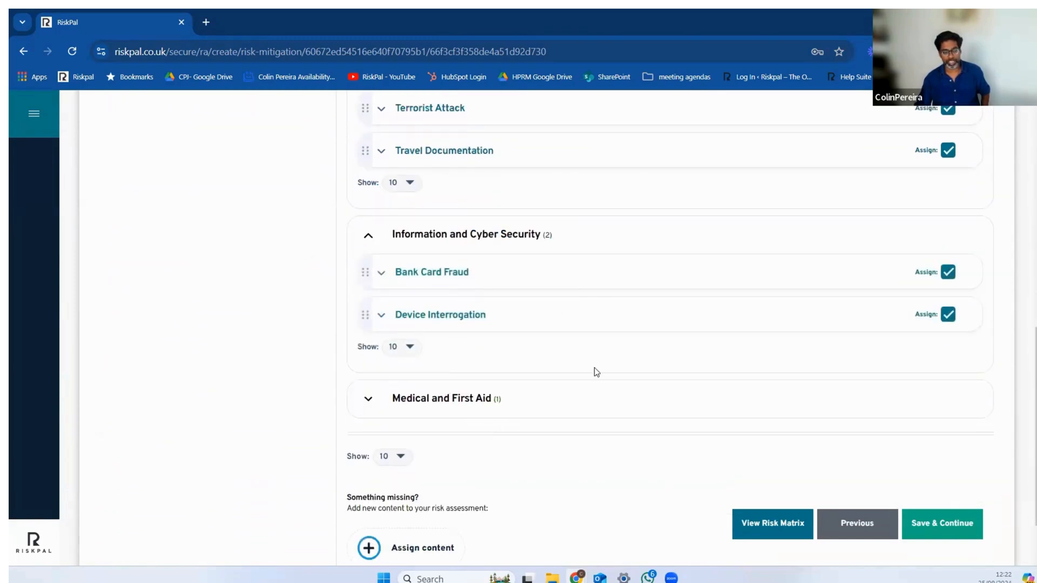
# Step: Open content assignment for the risk assessment and filter it by the Weather, Disasters and Extremes risk label
pyautogui.scroll(2, 560, 445)
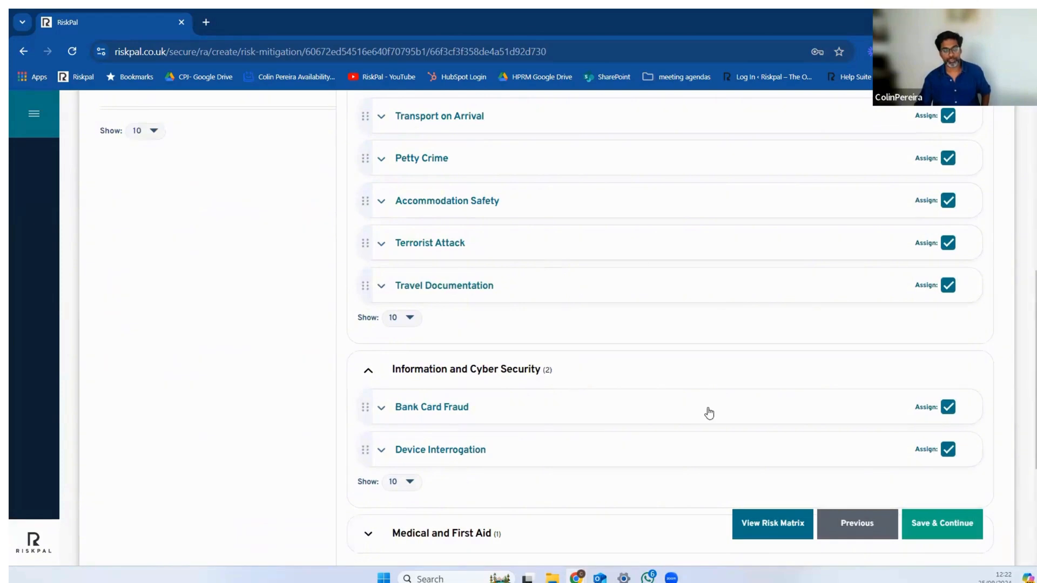
pyautogui.scroll(-2, 771, 470)
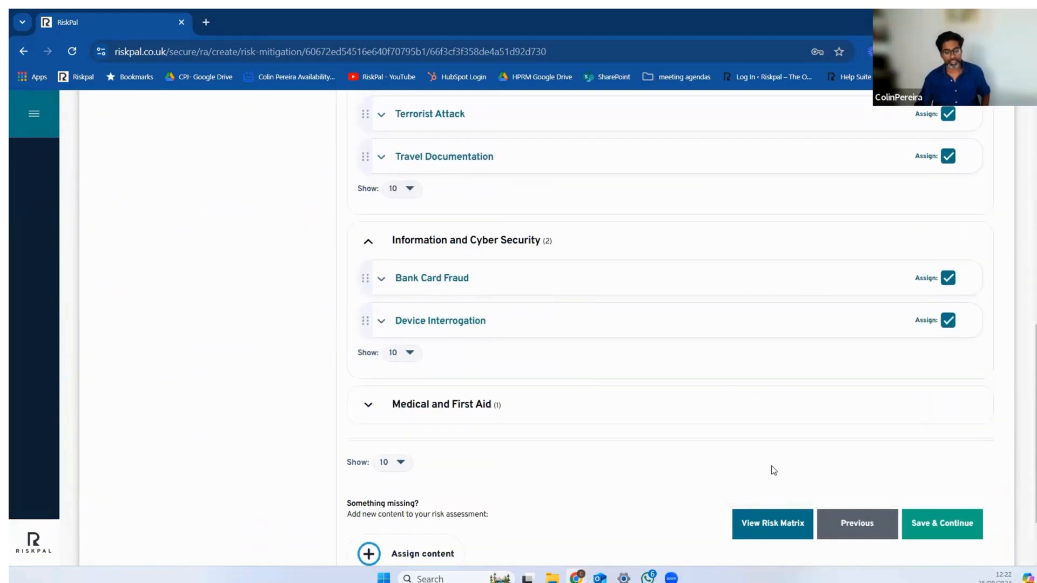
pyautogui.scroll(-1, 709, 485)
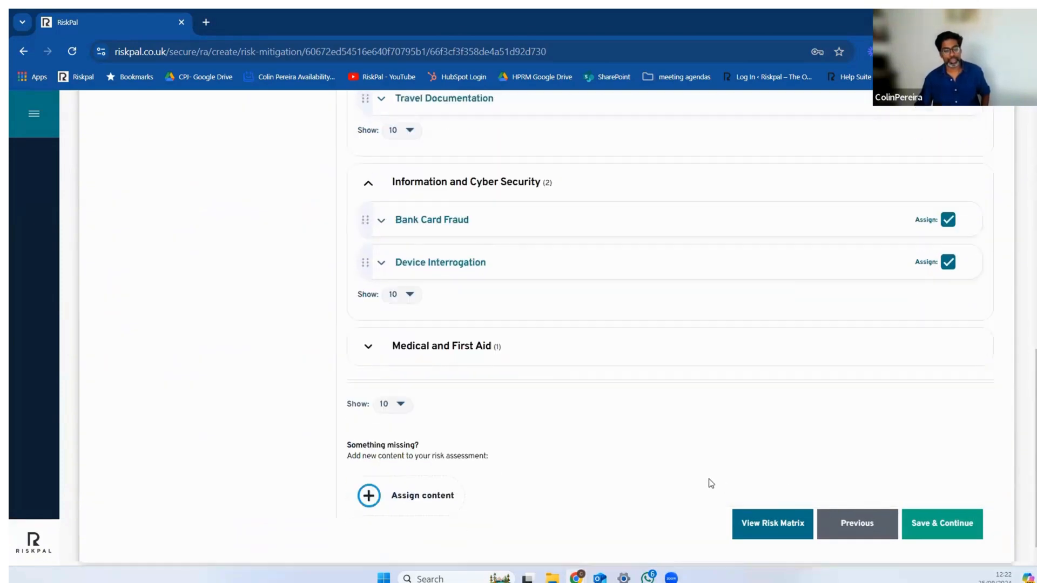
pyautogui.scroll(5, 558, 498)
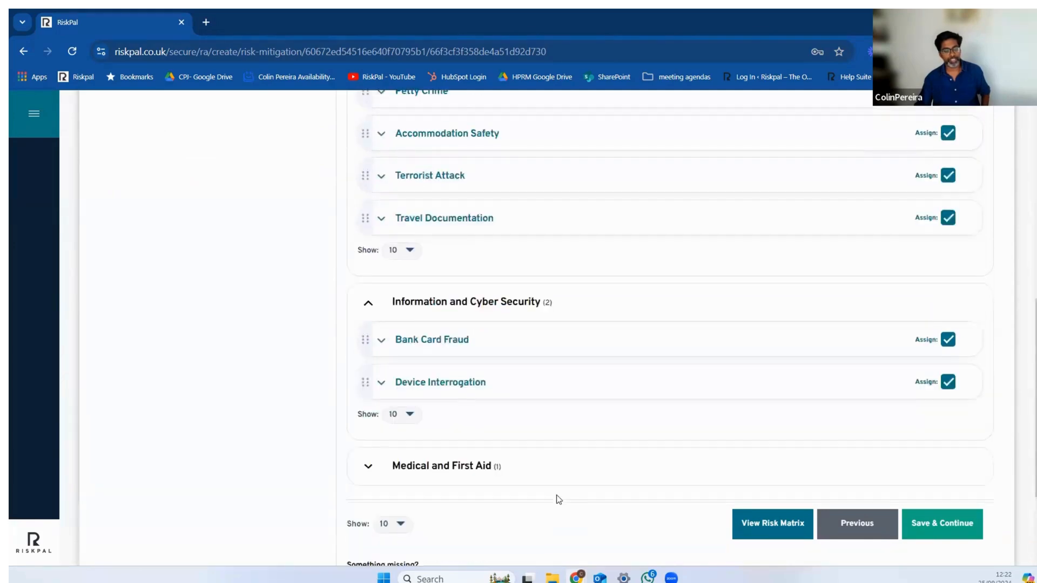
pyautogui.scroll(-5, 441, 374)
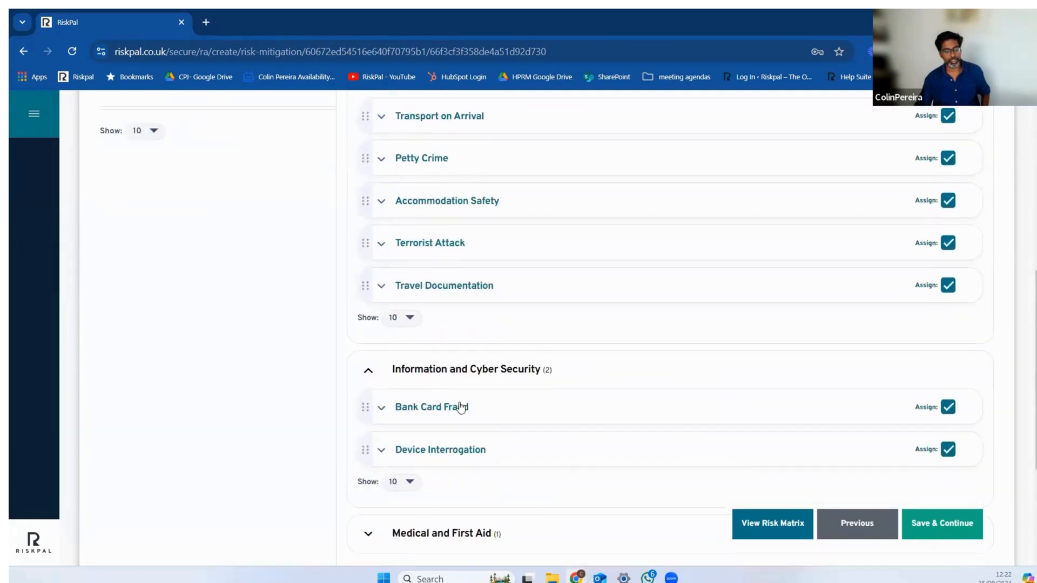
pyautogui.click(410, 484)
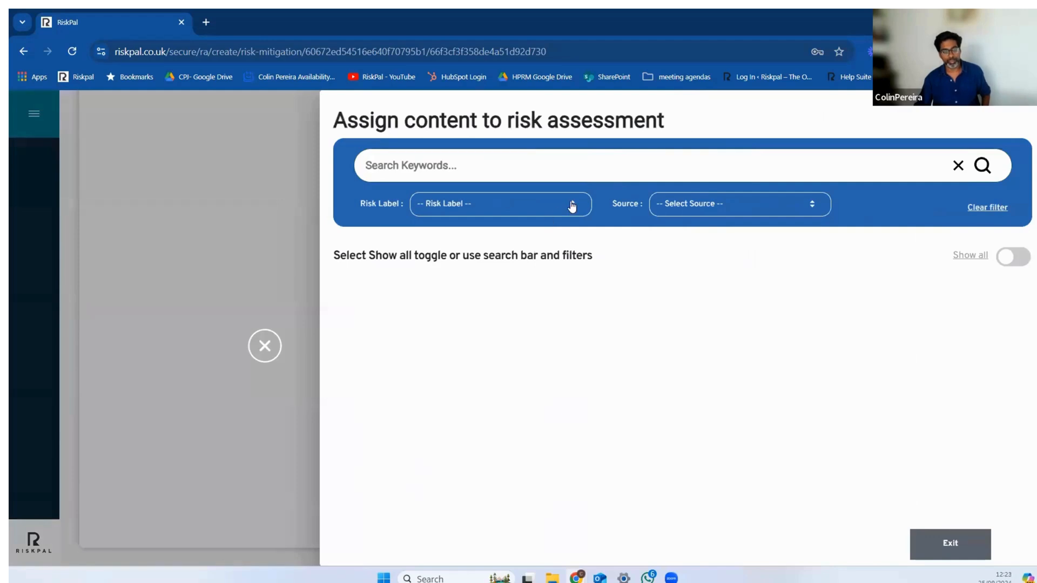
pyautogui.click(571, 206)
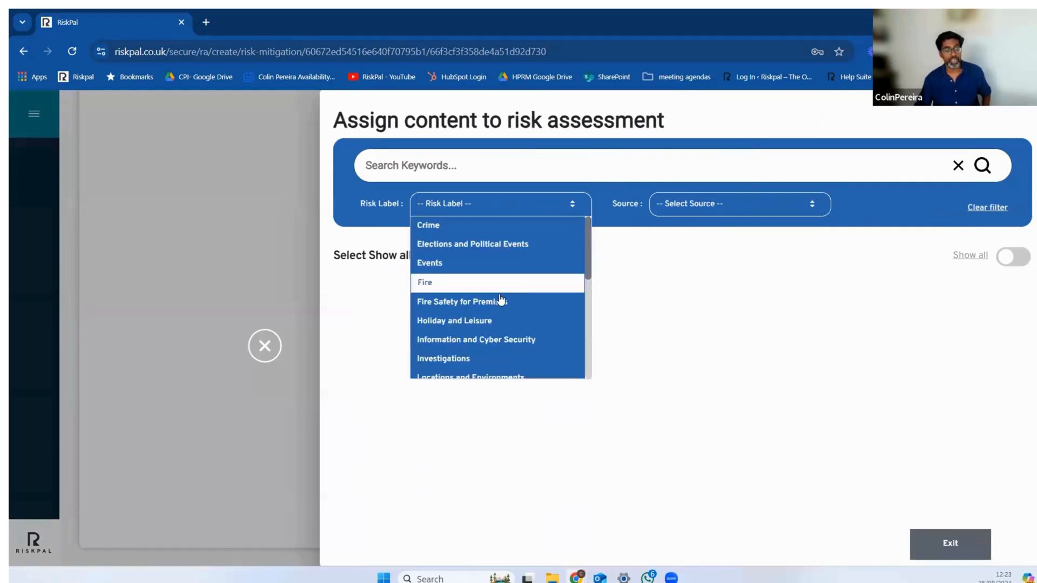
pyautogui.scroll(-2, 499, 315)
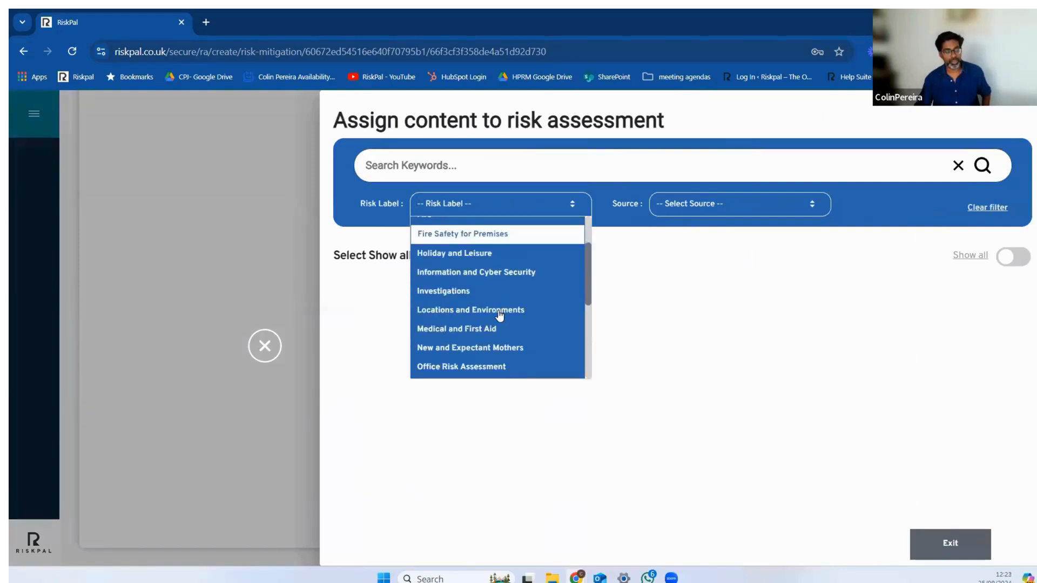
pyautogui.scroll(-2, 490, 354)
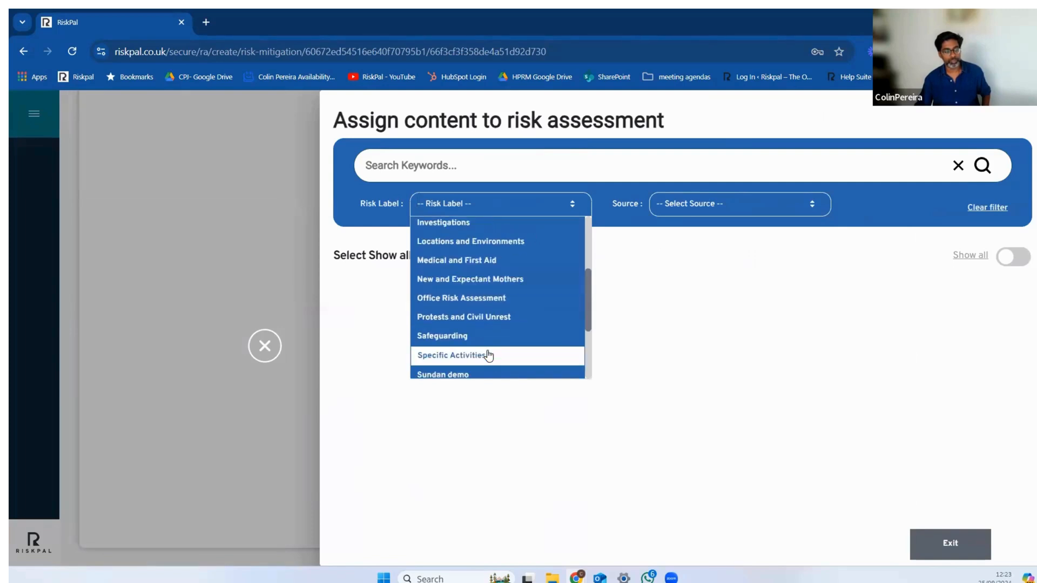
pyautogui.scroll(-2, 481, 350)
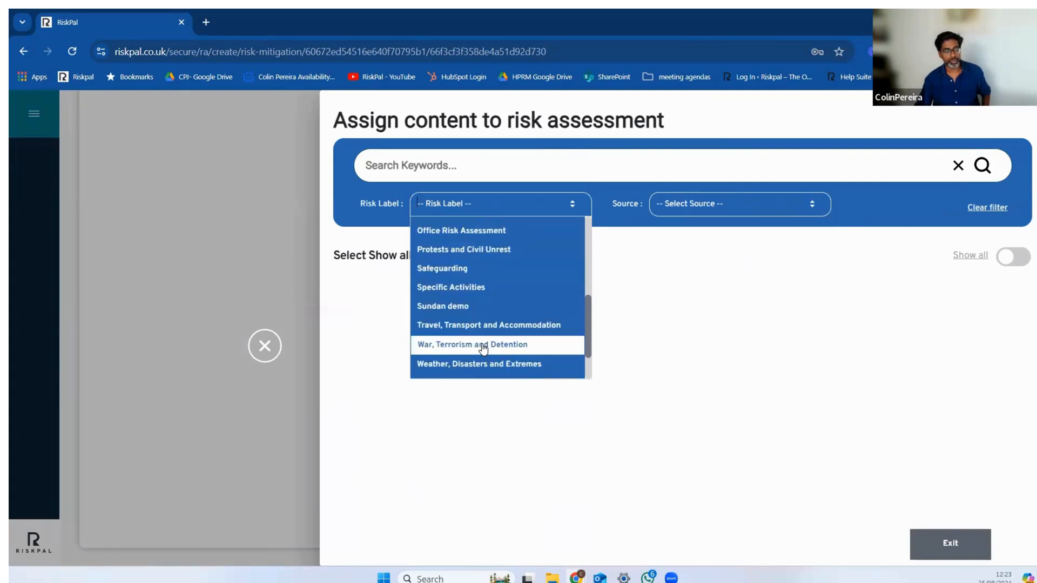
pyautogui.scroll(-2, 482, 350)
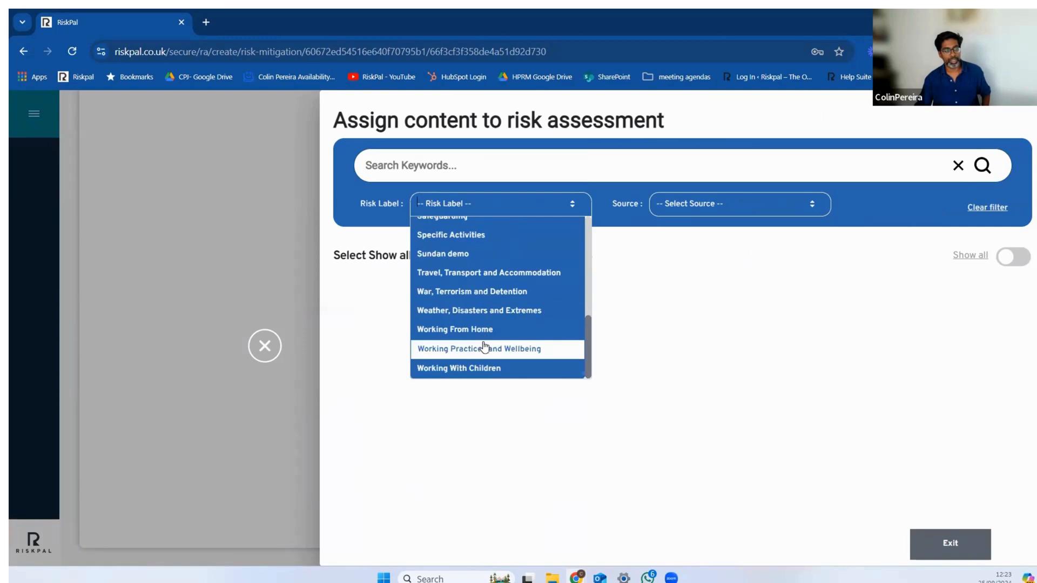
pyautogui.click(513, 310)
# Step: Assign the Driving in Bad Weather risk to the assessment and return to the Risk & Mitigation section
pyautogui.scroll(-4, 539, 387)
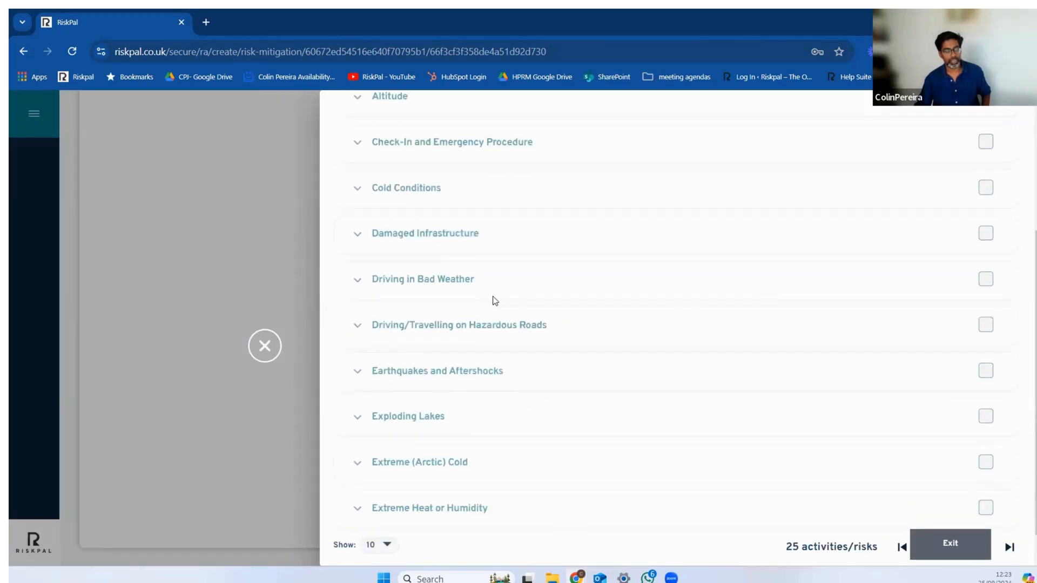
pyautogui.scroll(-1, 540, 381)
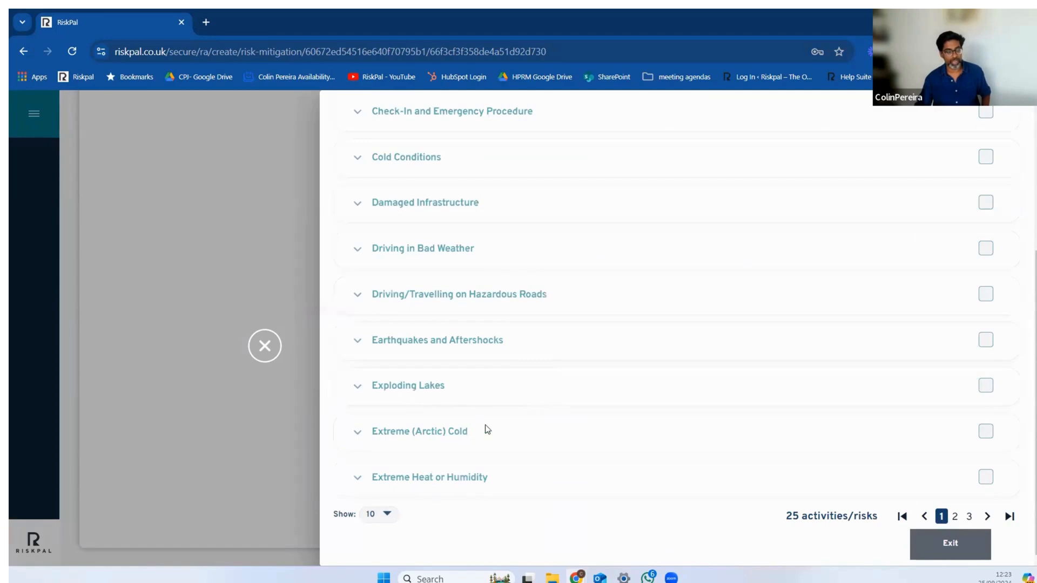
pyautogui.scroll(4, 528, 395)
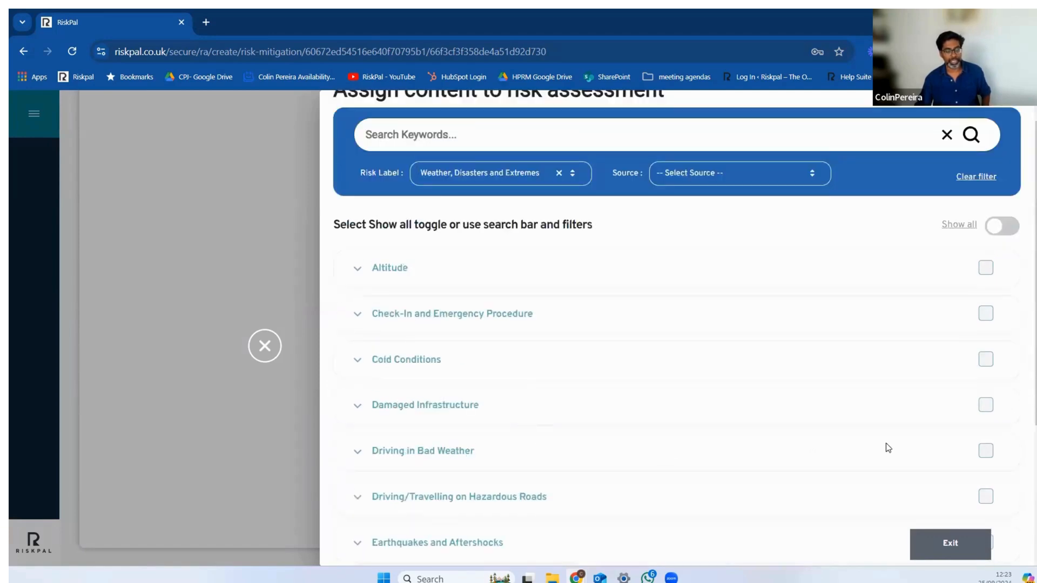
pyautogui.click(985, 452)
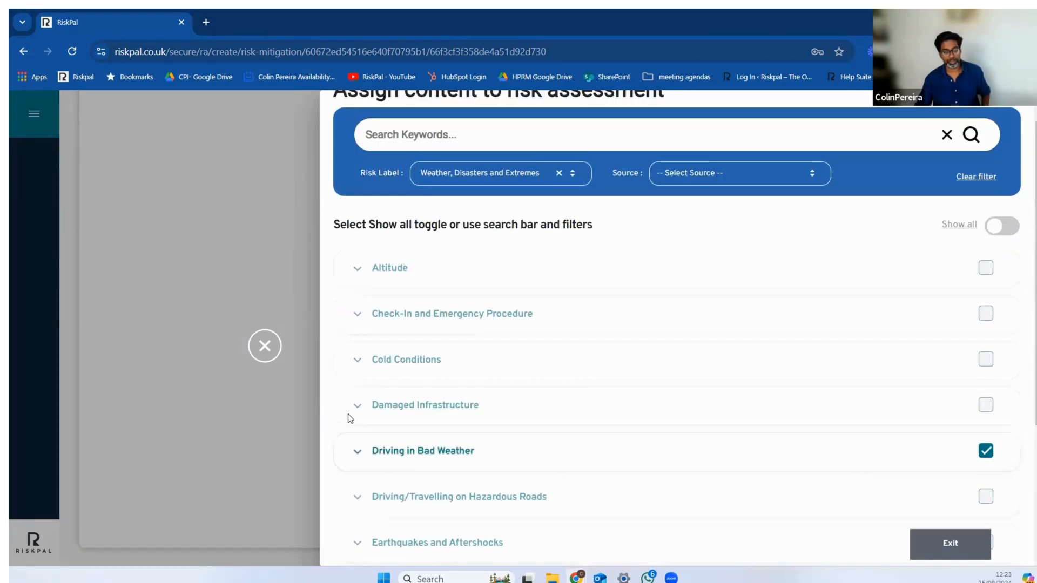
pyautogui.click(264, 346)
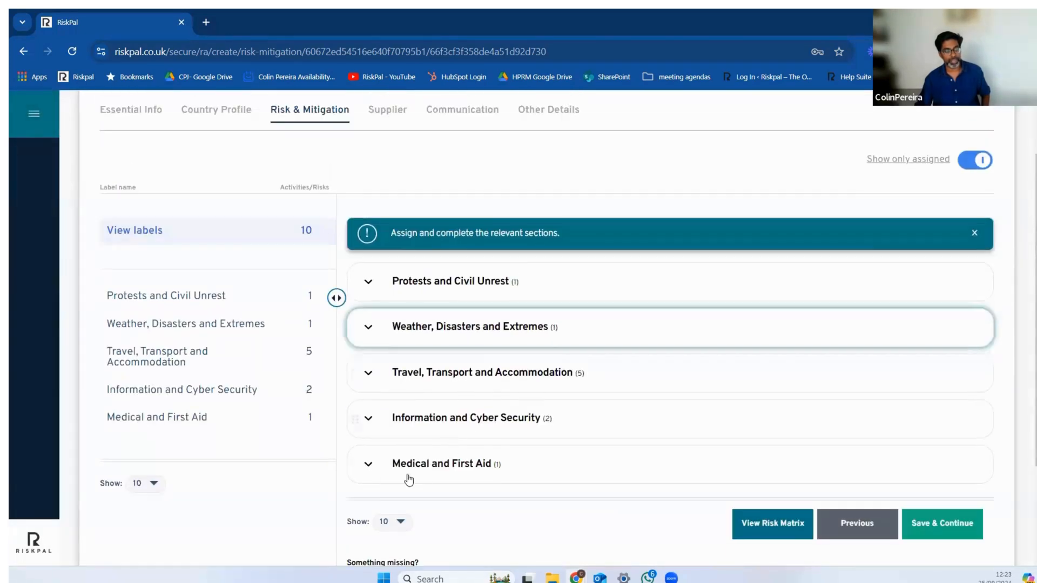
# Step: Look over the Driving in Bad Weather guidance under Weather, Disasters and Extremes, and save the section to continue to Supplier
pyautogui.click(369, 330)
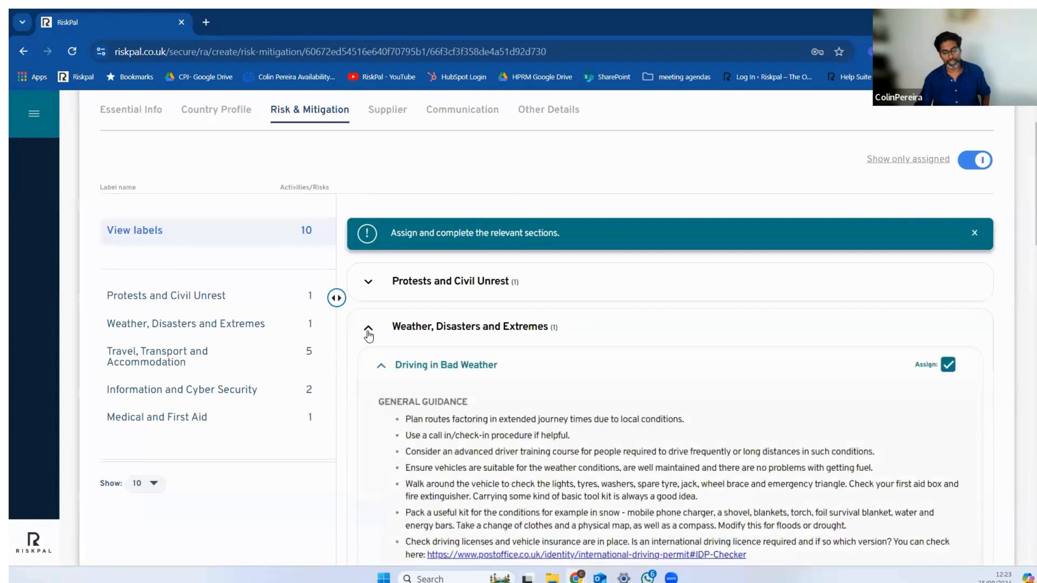
pyautogui.click(368, 332)
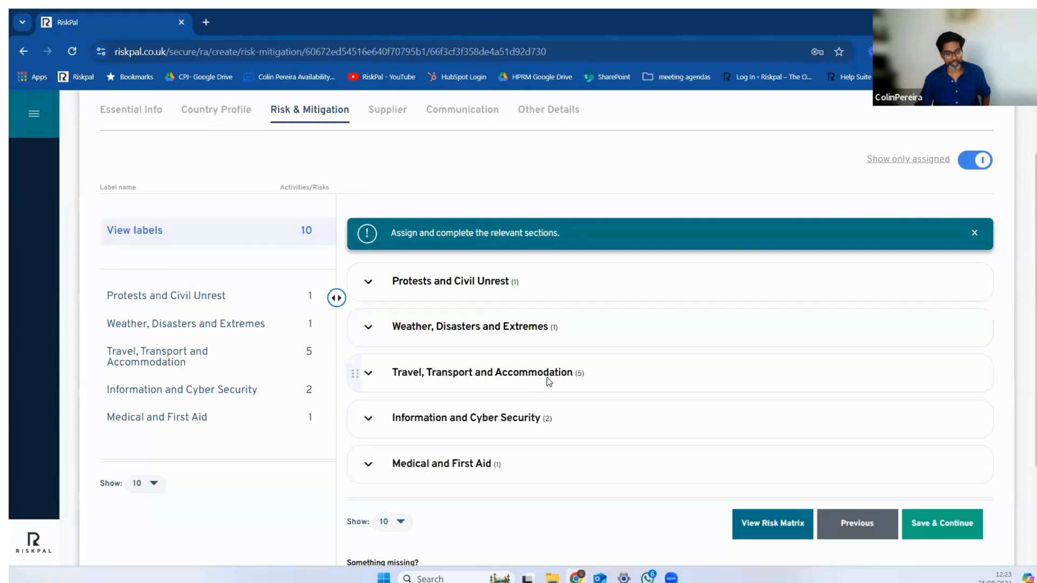
pyautogui.scroll(-3, 547, 377)
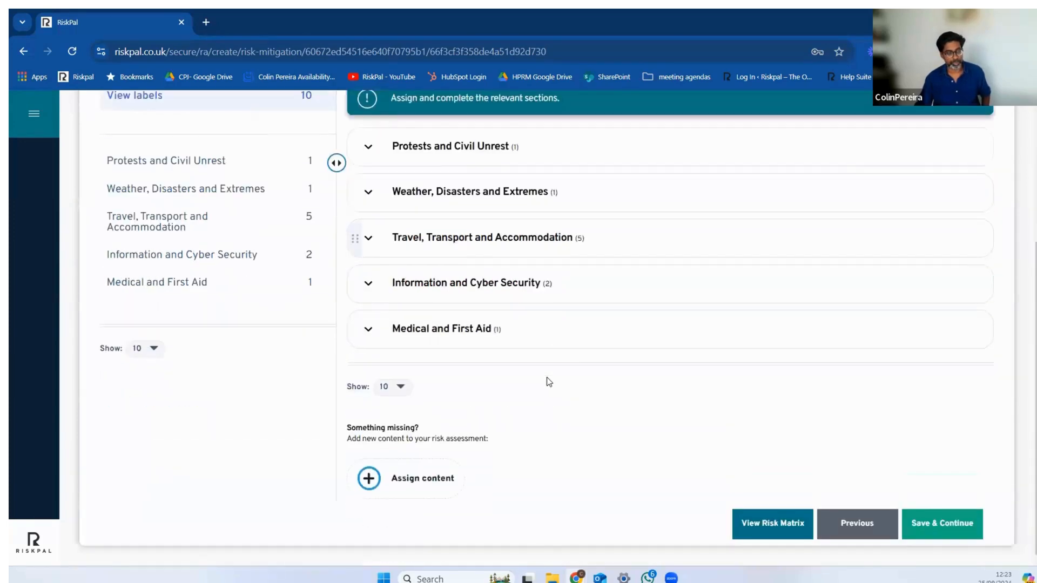
pyautogui.click(953, 529)
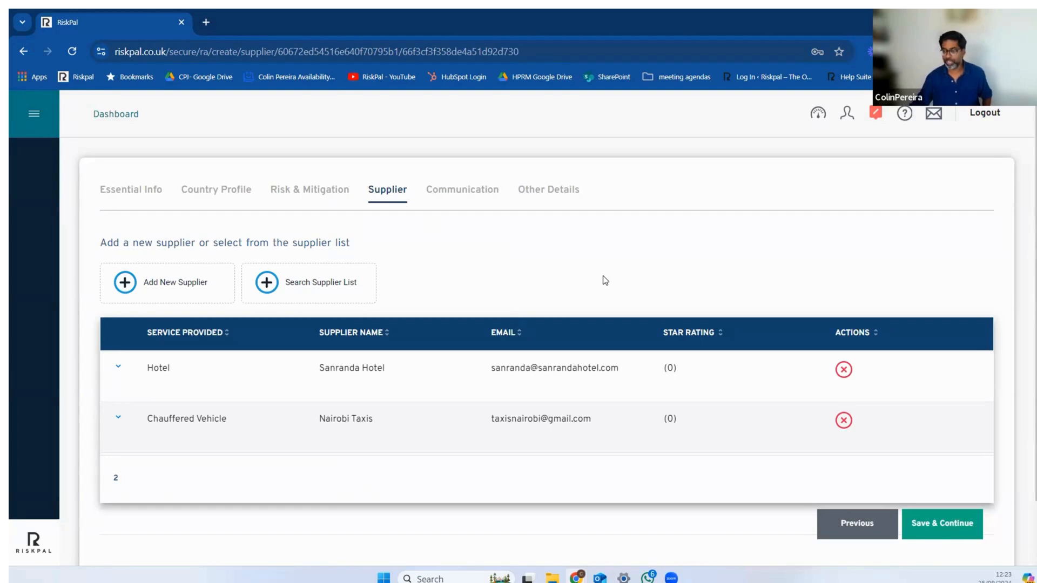
# Step: Search the existing supplier list and filter the featured suppliers by country Kenya
pyautogui.click(325, 292)
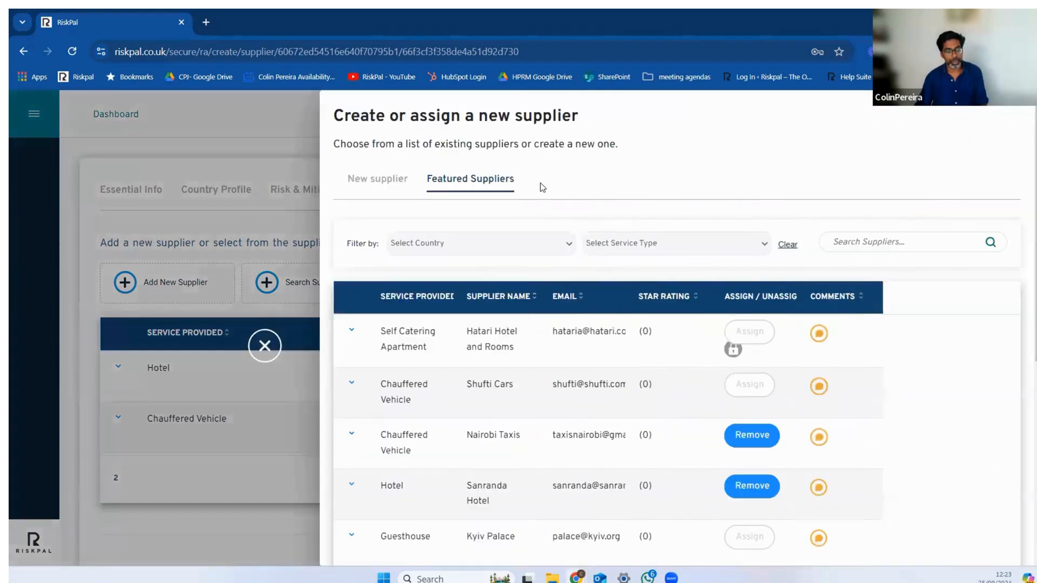
pyautogui.click(565, 244)
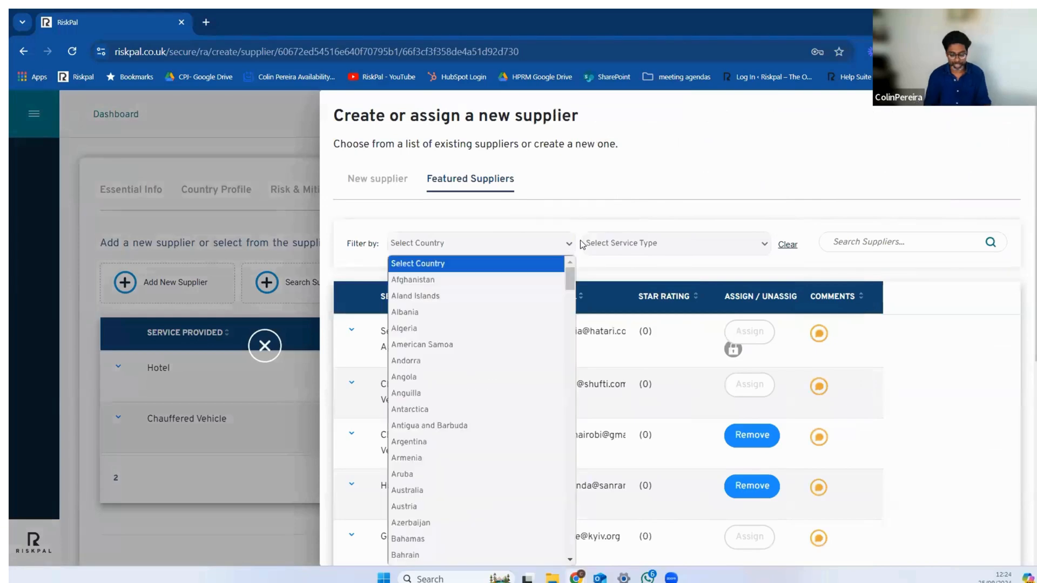
pyautogui.write('ken')
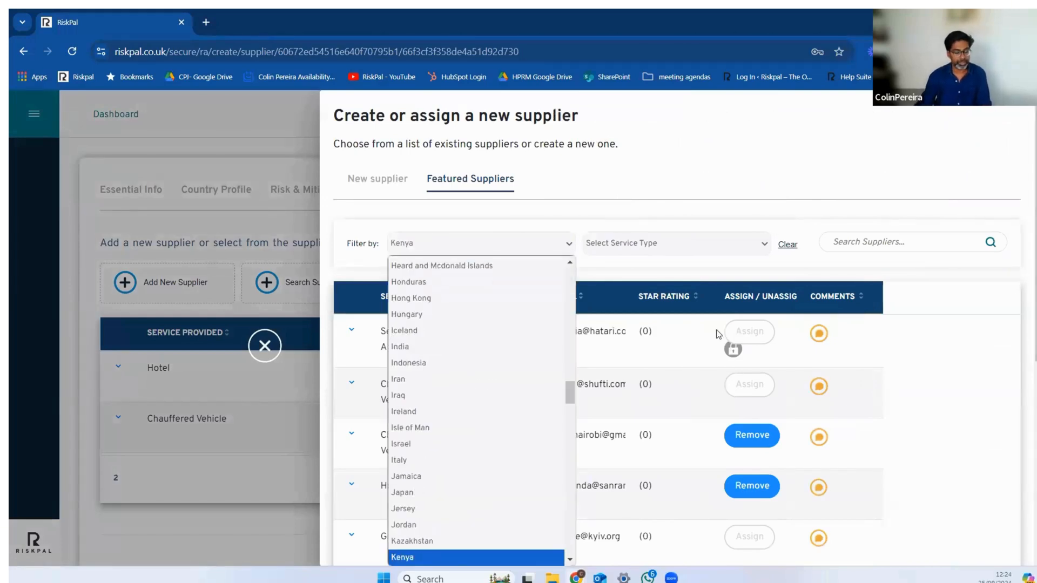
pyautogui.click(440, 556)
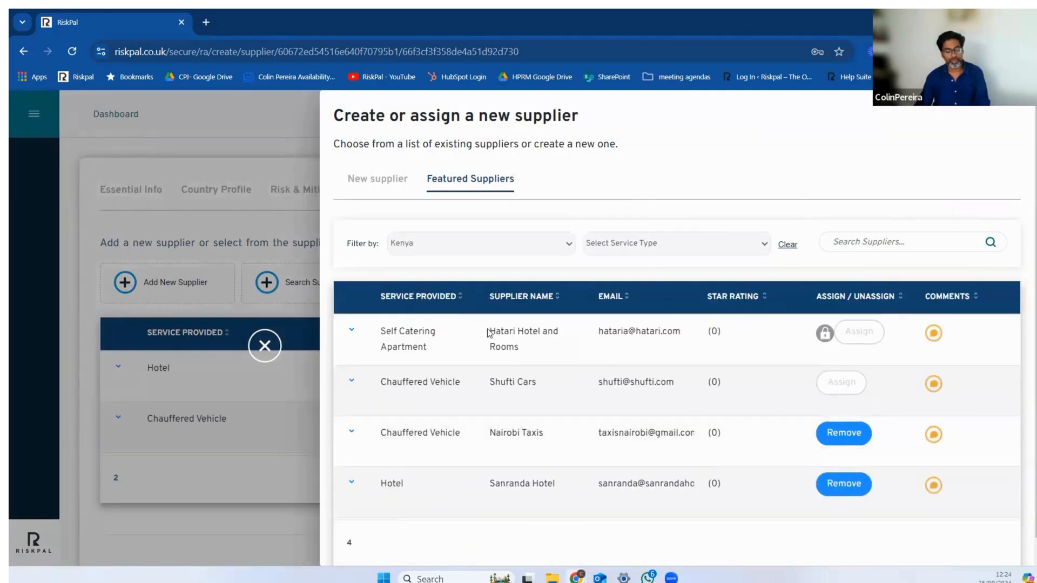
# Step: Try to assign Hatari Hotel and Rooms as a supplier and cancel at the justification request
pyautogui.scroll(-1, 772, 410)
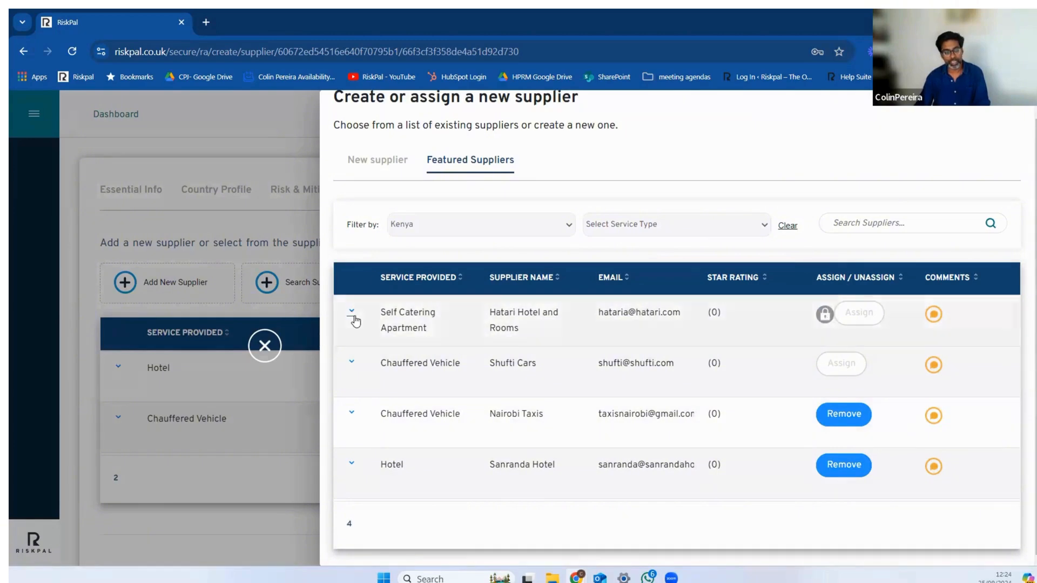
pyautogui.click(876, 321)
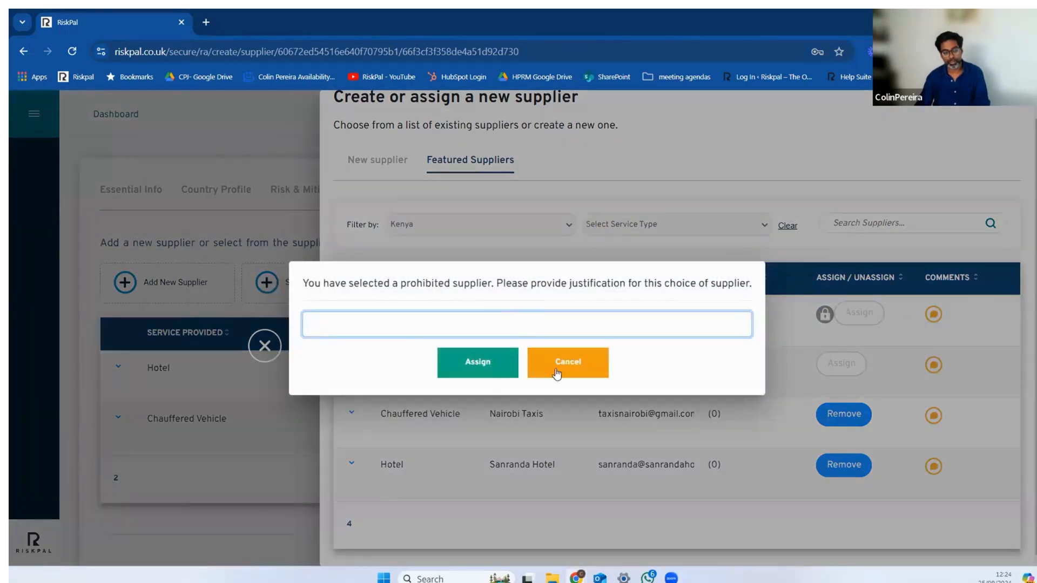
pyautogui.click(559, 370)
# Step: Read the supplier details and descriptions of Hatari Hotel and Rooms and of Sanranda Hotel, collapsing each one after reading
pyautogui.click(352, 315)
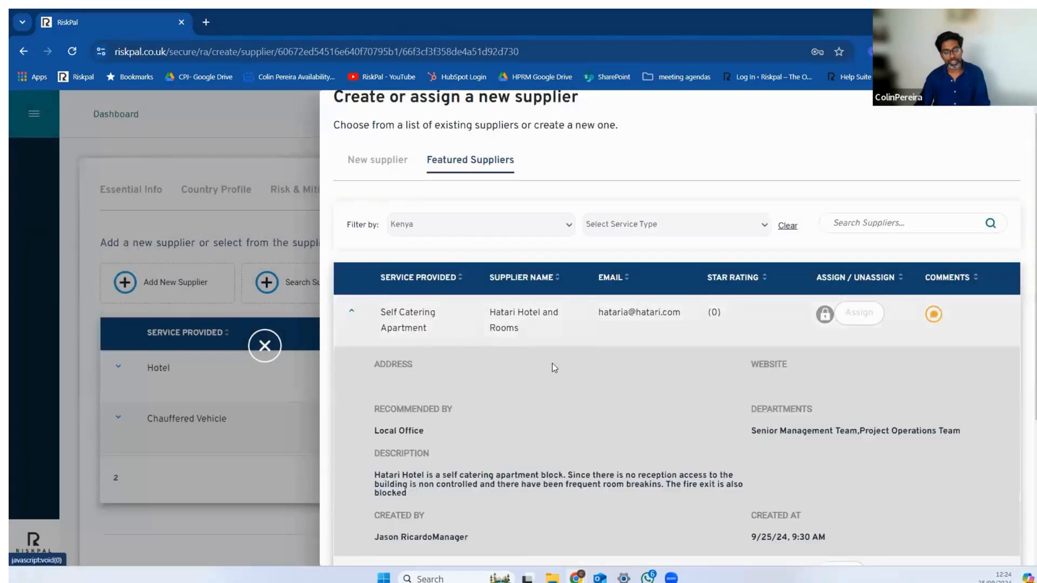
pyautogui.scroll(-3, 618, 354)
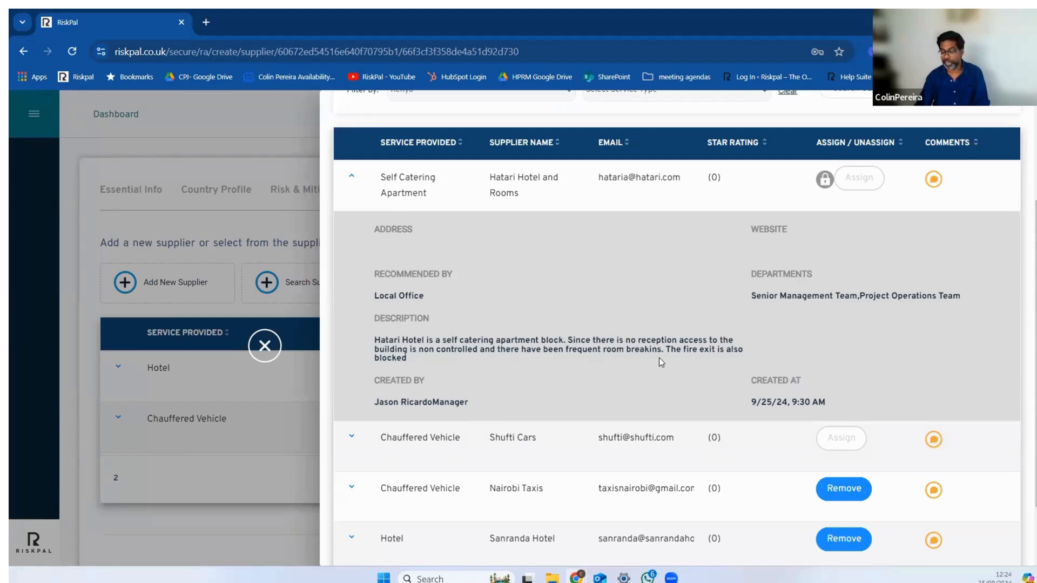
pyautogui.click(351, 176)
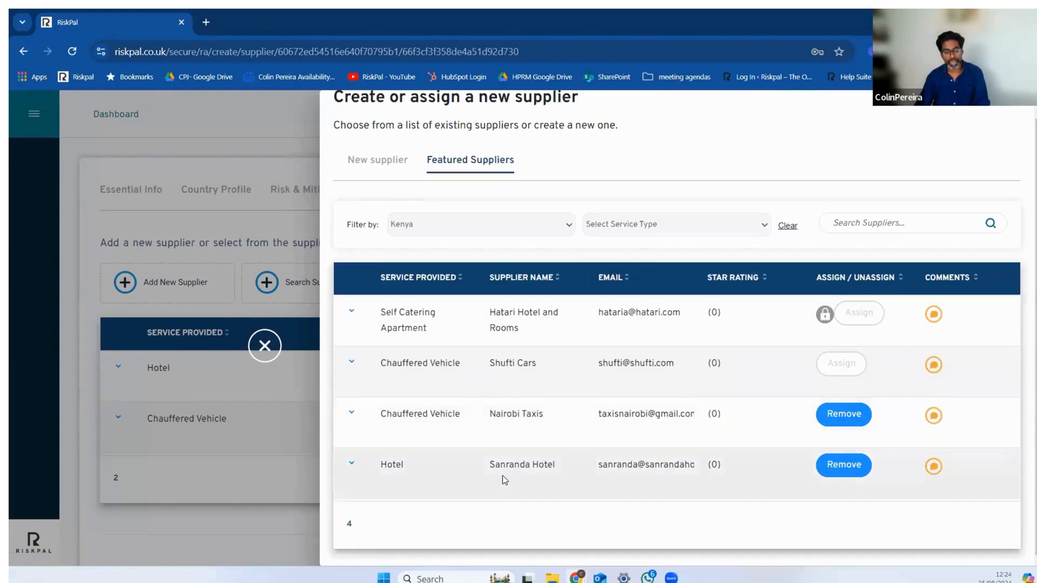
pyautogui.click(352, 471)
pyautogui.scroll(-4, 474, 450)
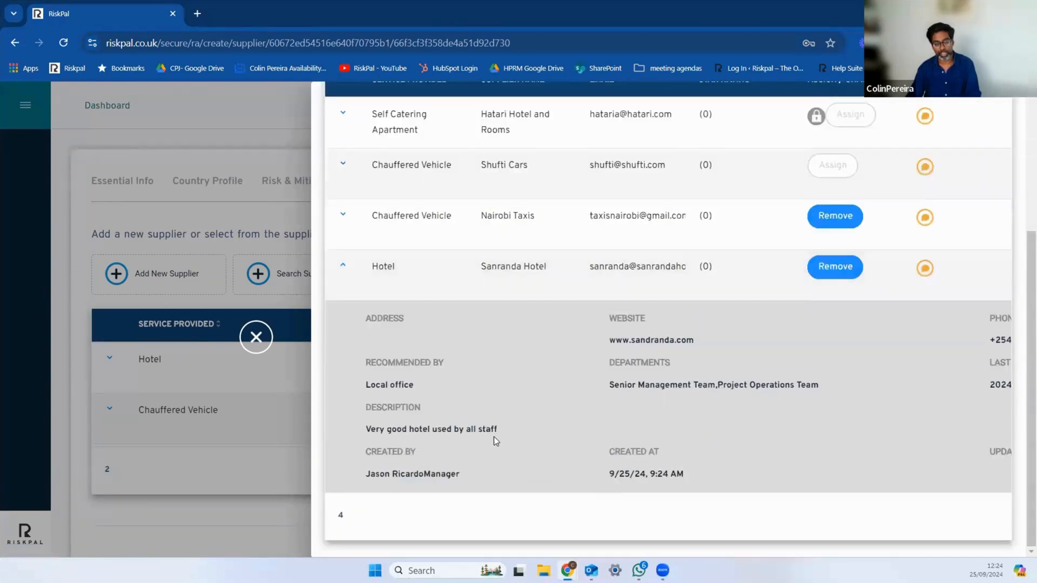
pyautogui.click(342, 265)
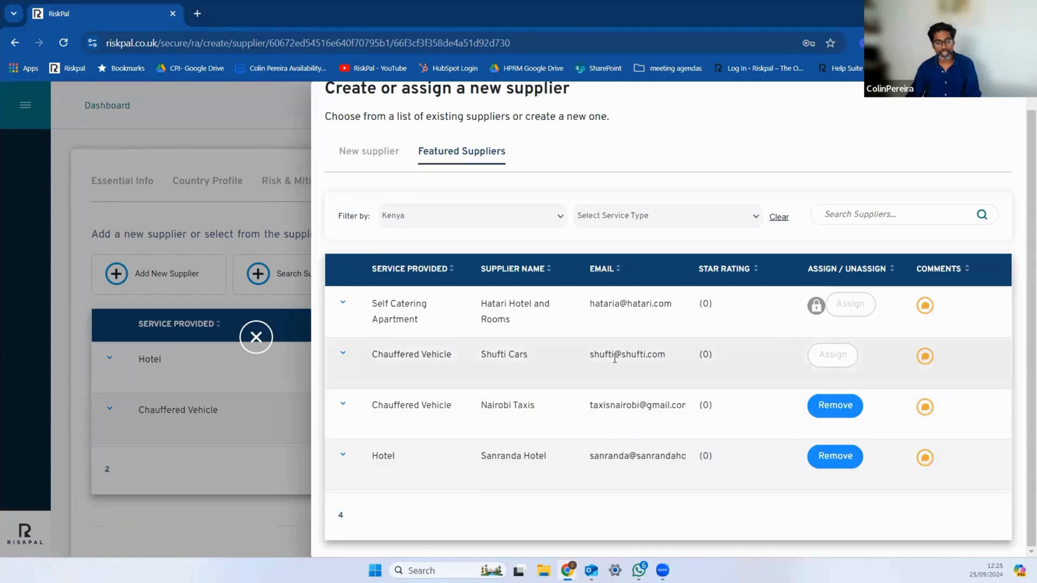
# Step: Read the supplier details and description of Shufti Cars and collapse them again
pyautogui.click(343, 356)
pyautogui.scroll(-2, 496, 332)
pyautogui.scroll(-1, 497, 337)
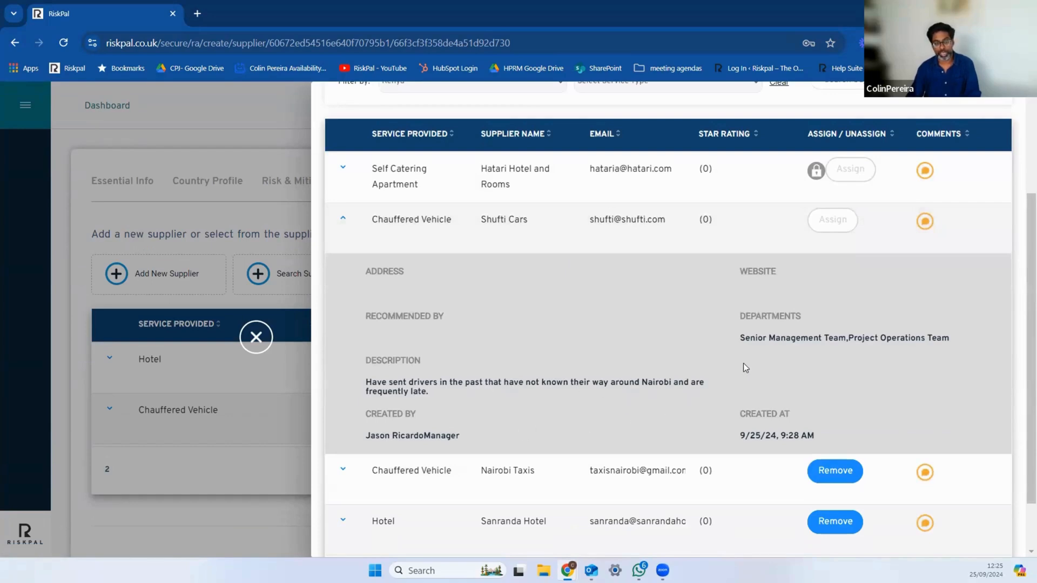
pyautogui.click(341, 222)
# Step: Assign Shufti Cars to the assessment, remove it again, and close the supplier list
pyautogui.click(832, 363)
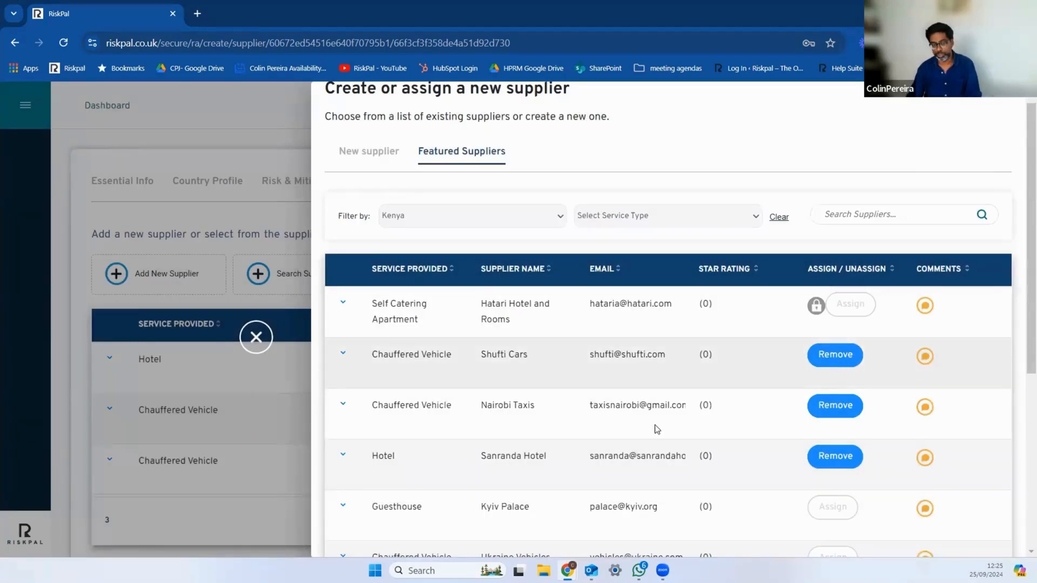
pyautogui.click(847, 356)
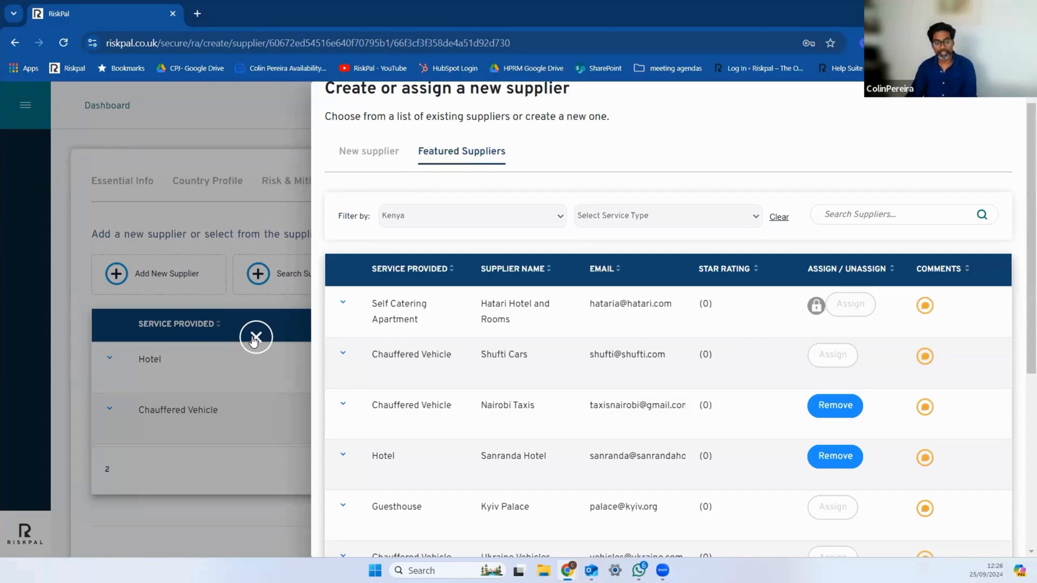
pyautogui.click(255, 337)
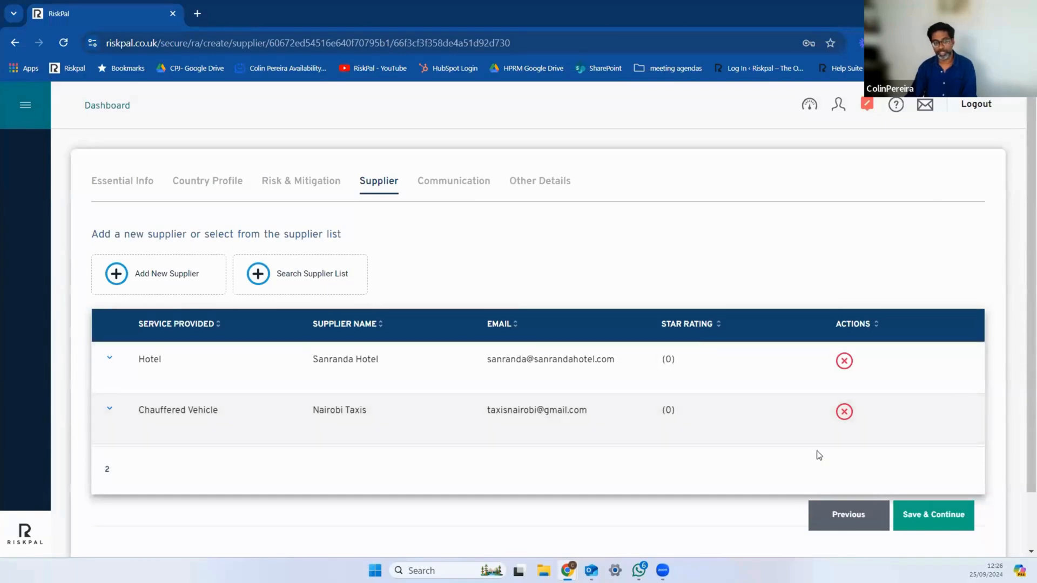
# Step: Save the supplier section to continue to Communication, and read the IMEI explanation for the project members before closing it
pyautogui.click(947, 515)
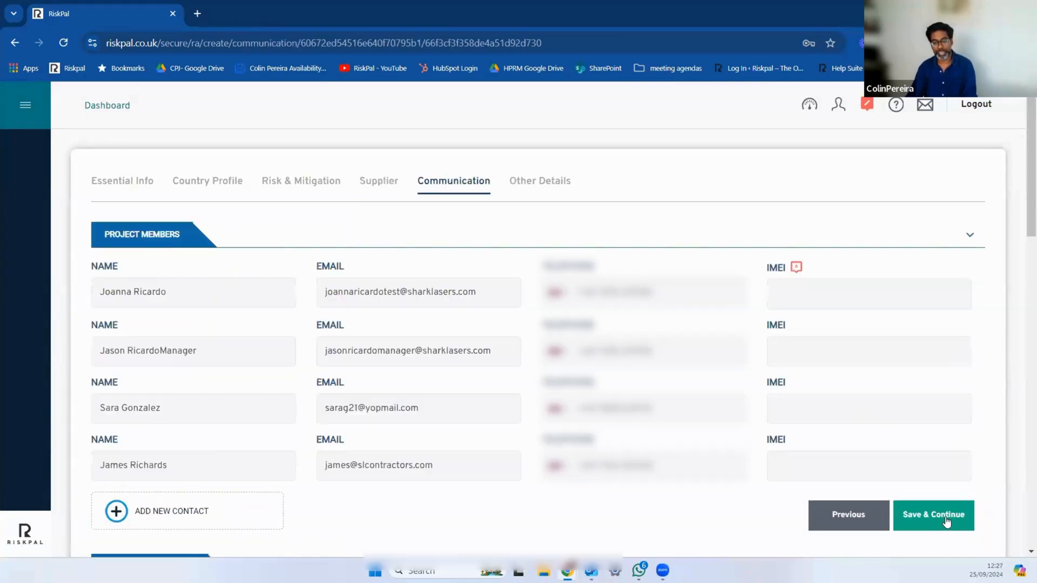
pyautogui.scroll(-1, 483, 236)
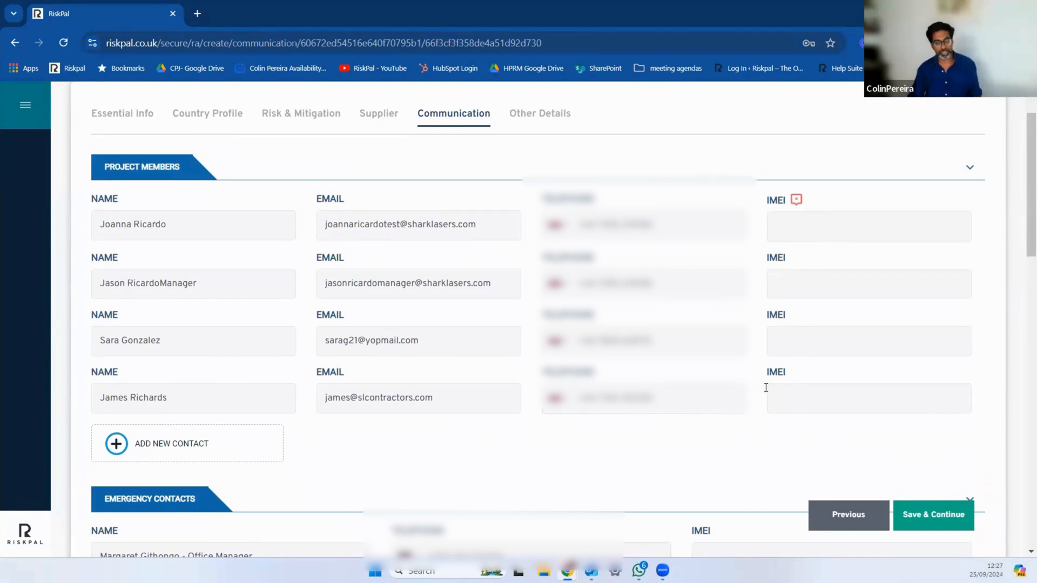
pyautogui.click(796, 200)
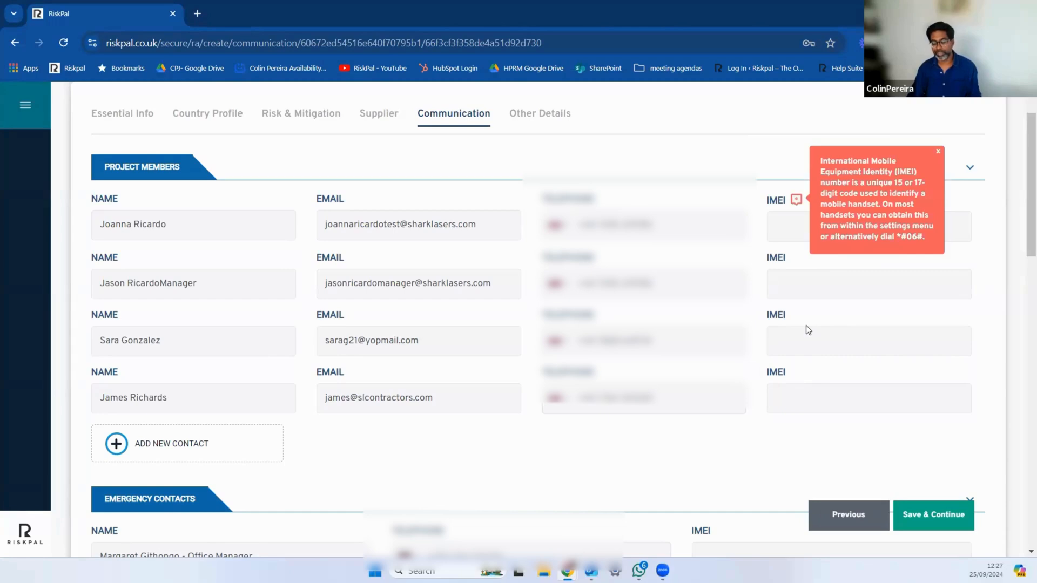
pyautogui.click(796, 201)
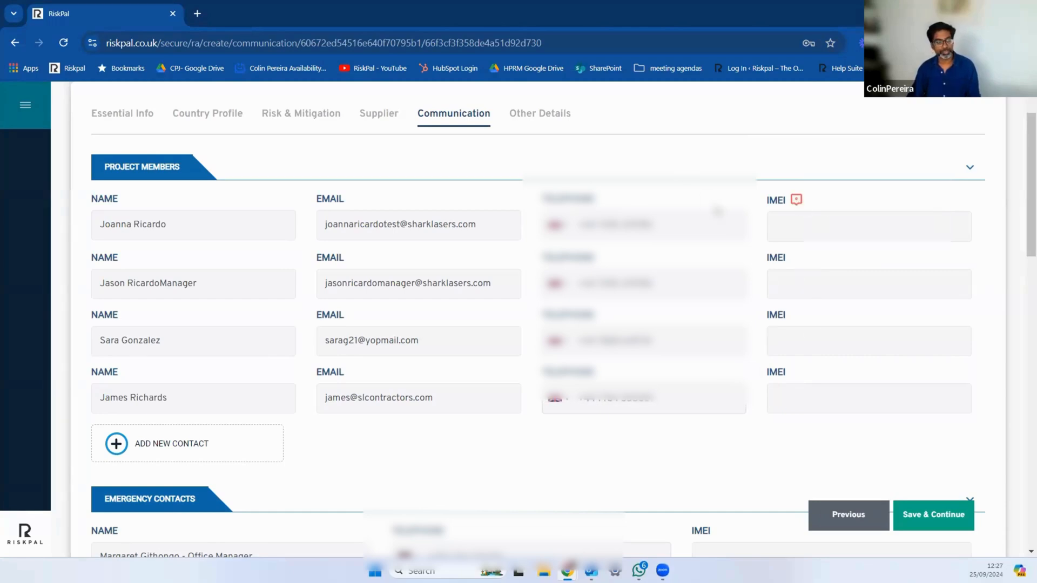
# Step: Add a second emergency contact and enter the contact's full name
pyautogui.scroll(-5, 717, 210)
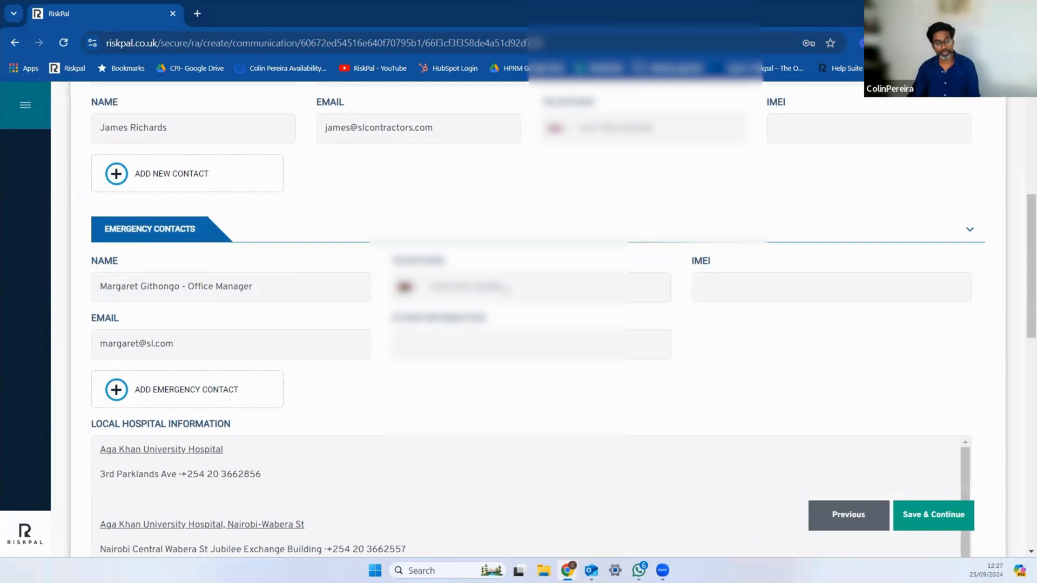
pyautogui.scroll(2, 508, 287)
pyautogui.click(236, 255)
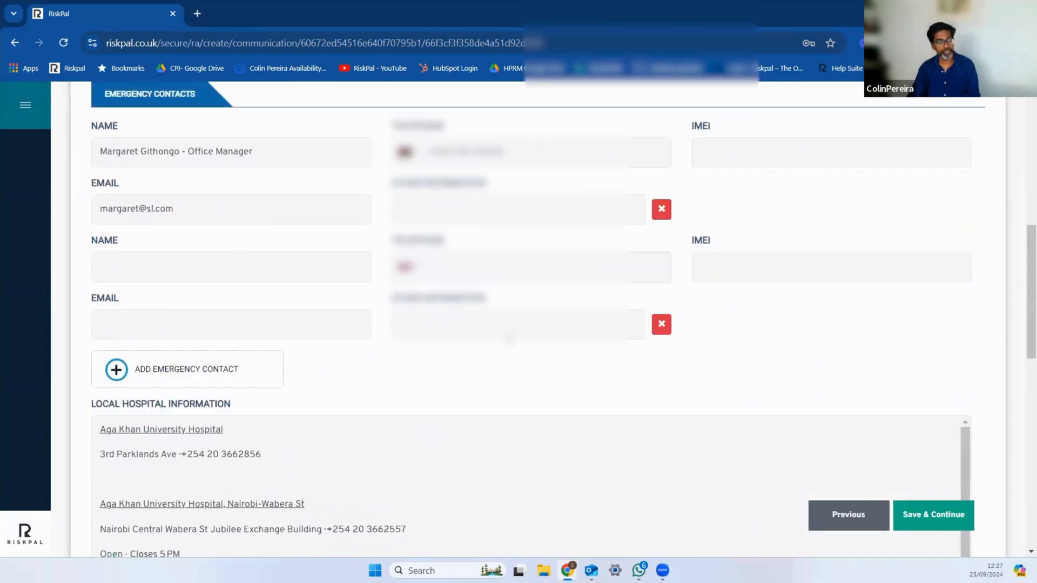
pyautogui.scroll(2, 373, 353)
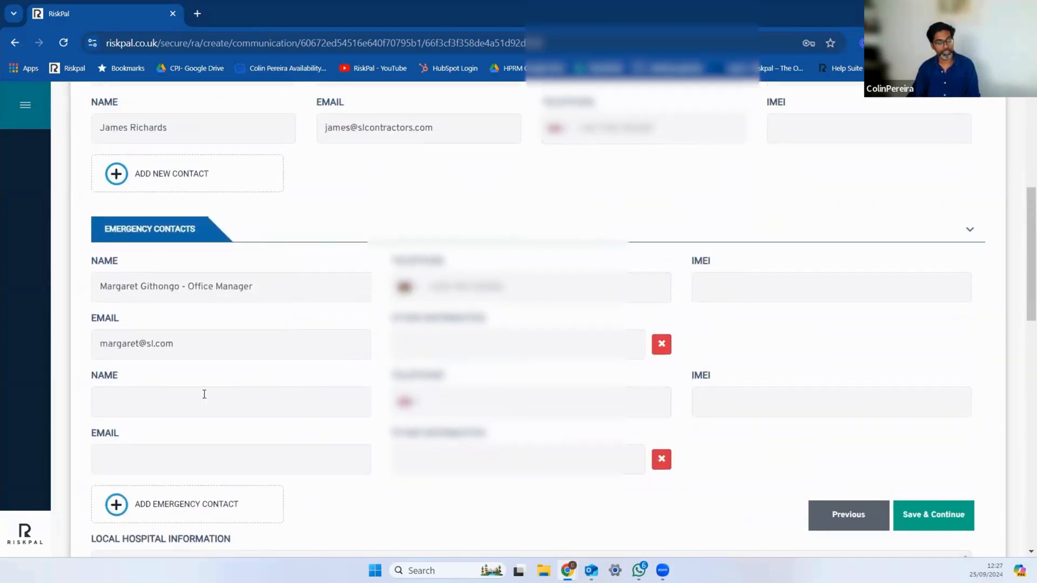
pyautogui.click(230, 396)
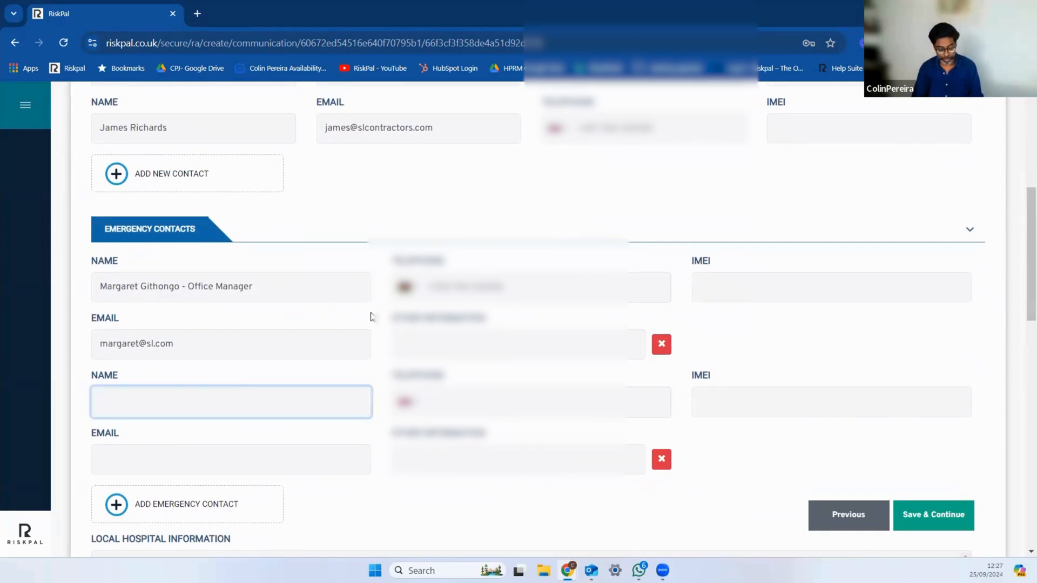
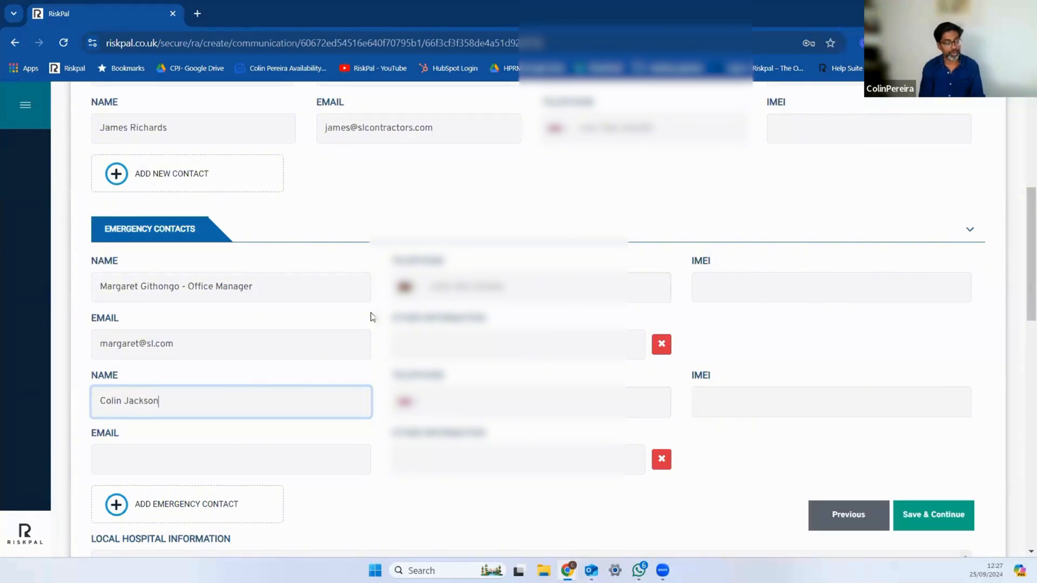
# Step: Enter the new emergency contact's telephone number and leave the email blank
pyautogui.click(432, 404)
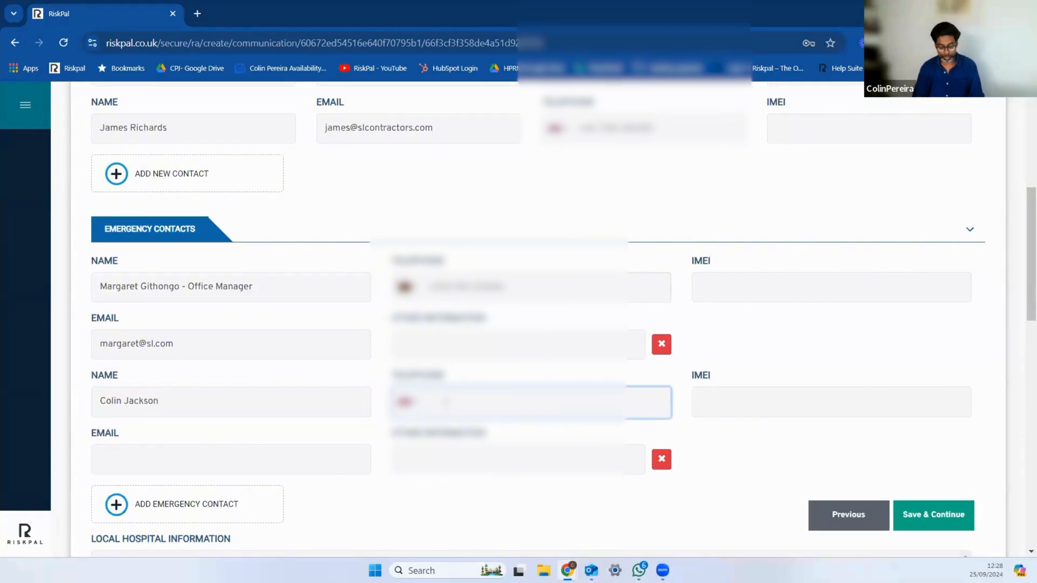
pyautogui.write('07')
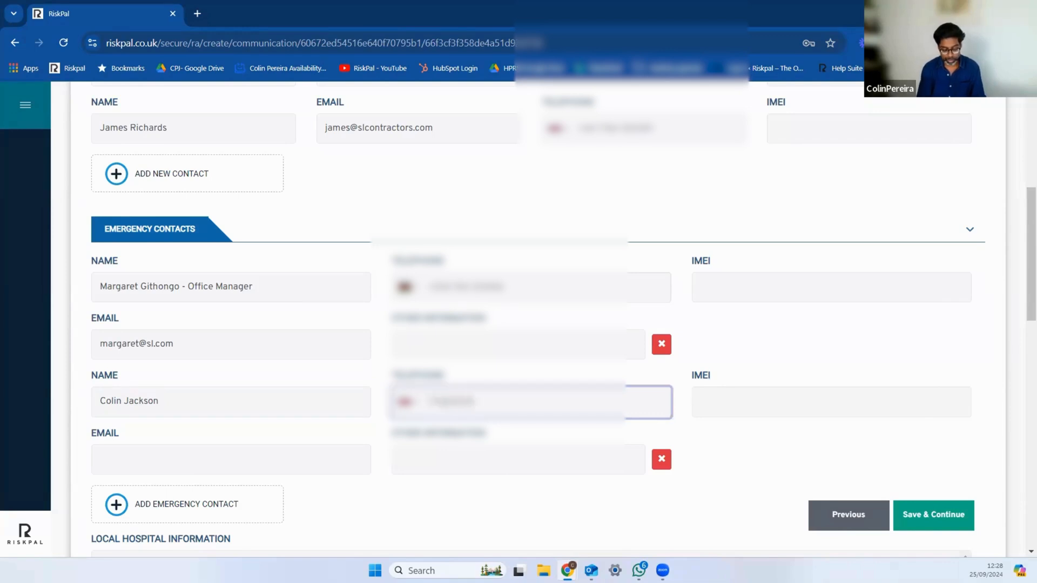
pyautogui.write('0')
pyautogui.press('BackSpace')
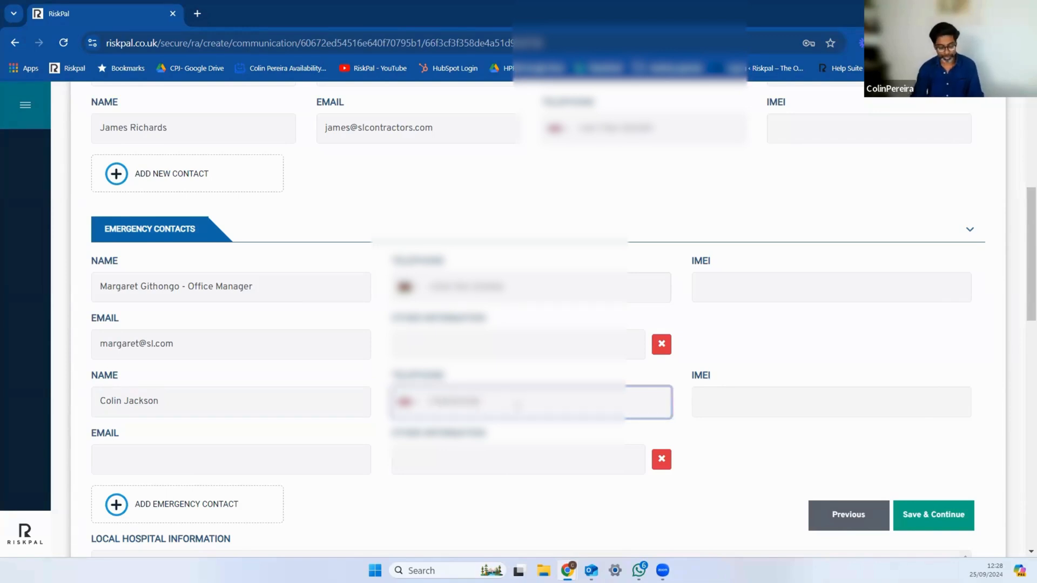
pyautogui.scroll(-3, 737, 340)
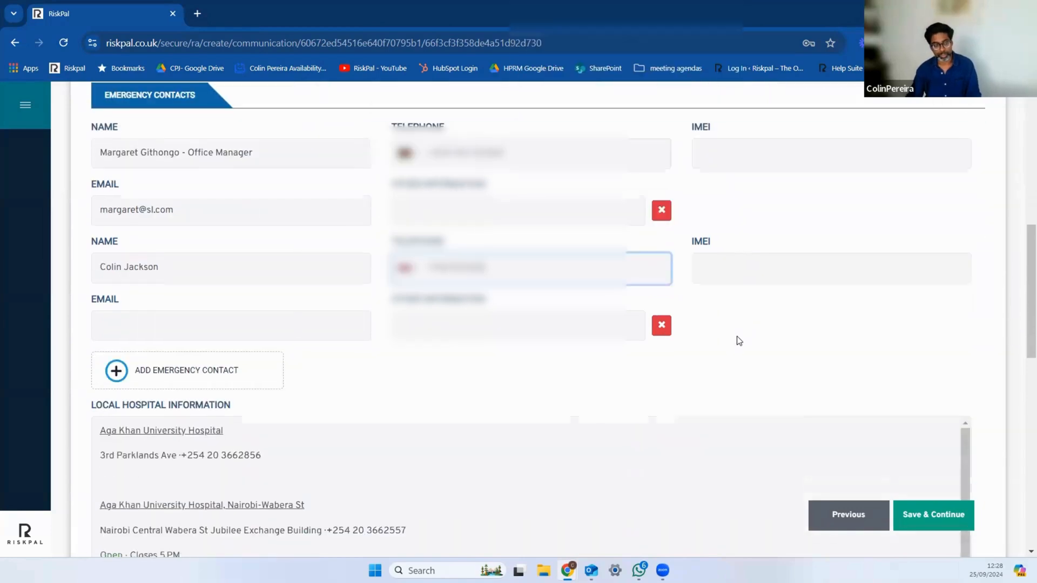
pyautogui.click(535, 419)
pyautogui.click(290, 326)
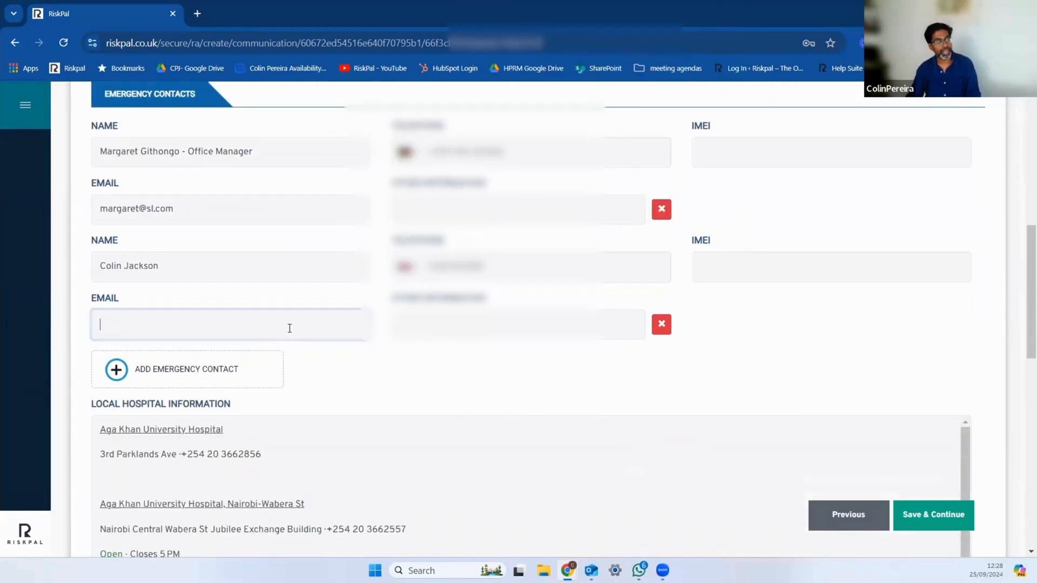
# Step: Examine the local hospital information, the medical evacuation company details and the equipment information options
pyautogui.scroll(-1, 567, 426)
pyautogui.scroll(1, 556, 428)
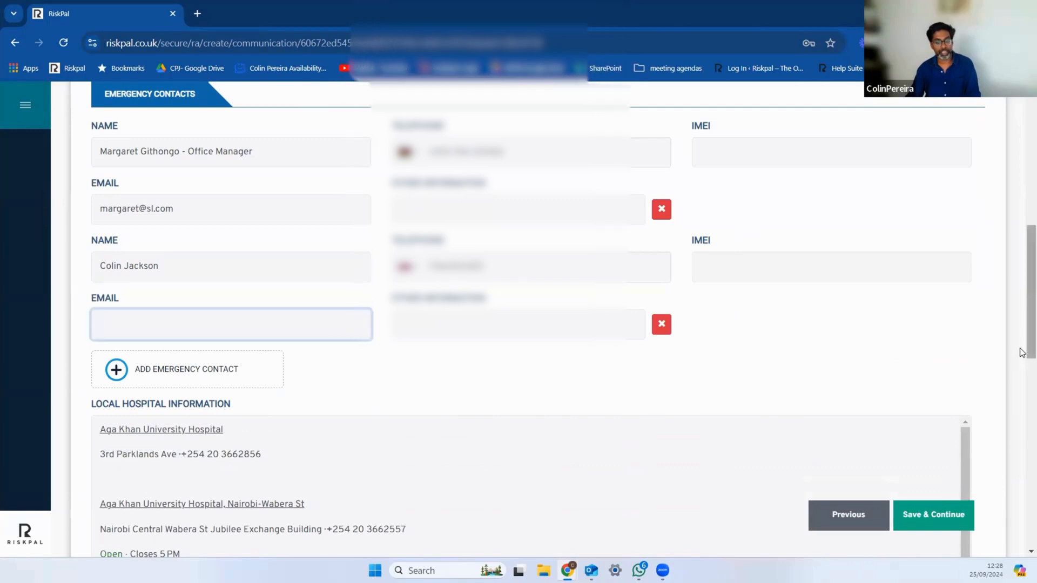
pyautogui.scroll(-2, 1022, 414)
pyautogui.scroll(-3, 1021, 415)
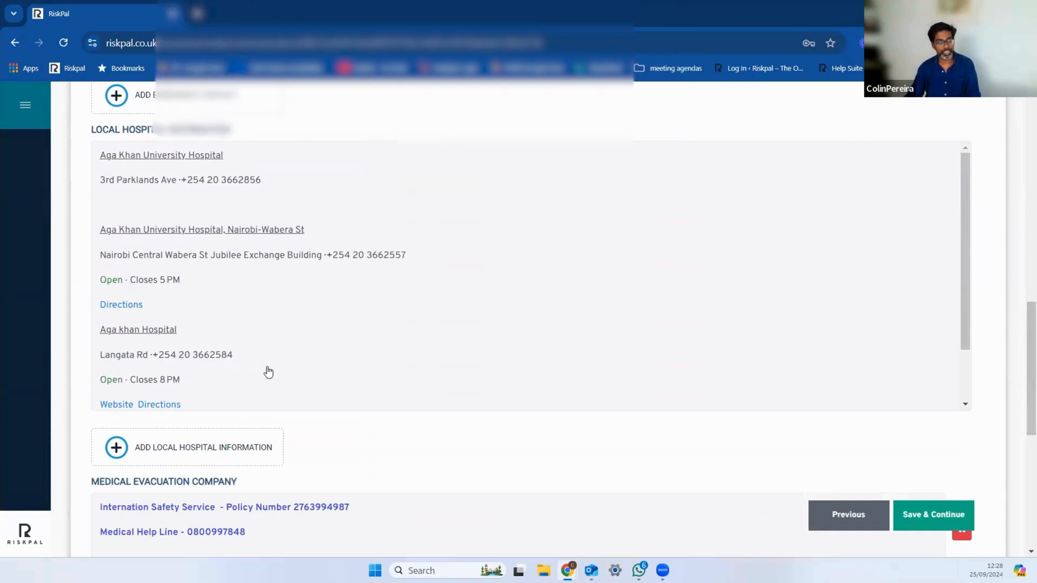
pyautogui.scroll(-1, 268, 371)
pyautogui.scroll(-3, 268, 371)
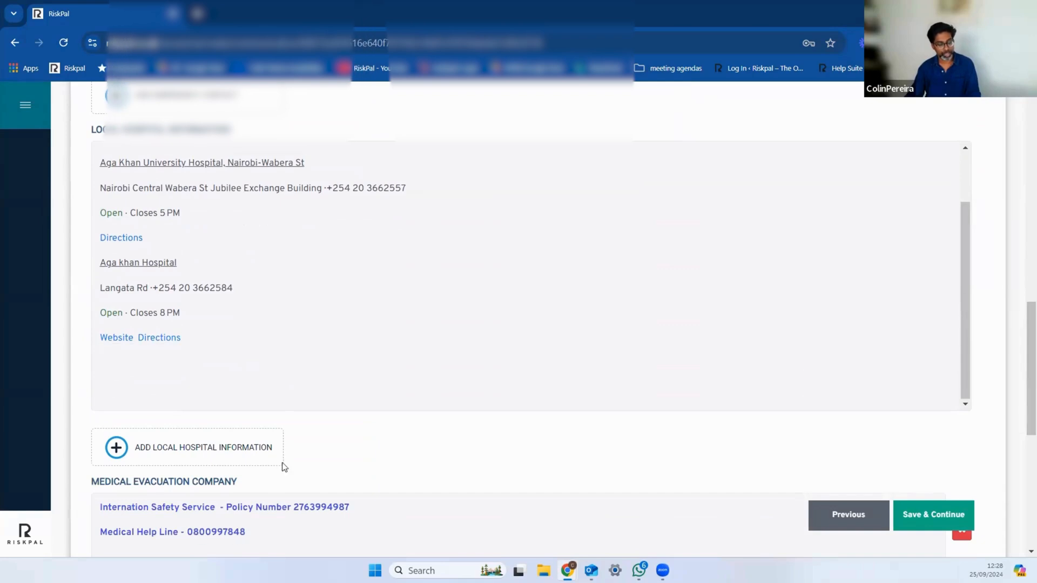
pyautogui.scroll(-1, 512, 346)
pyautogui.scroll(-3, 512, 346)
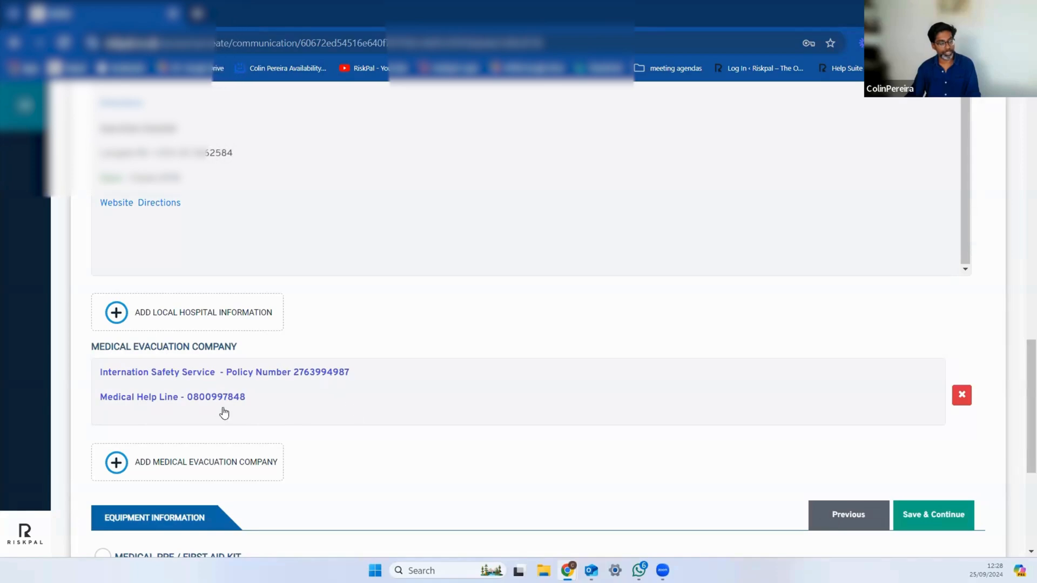
pyautogui.scroll(5, 372, 400)
pyautogui.scroll(-4, 372, 398)
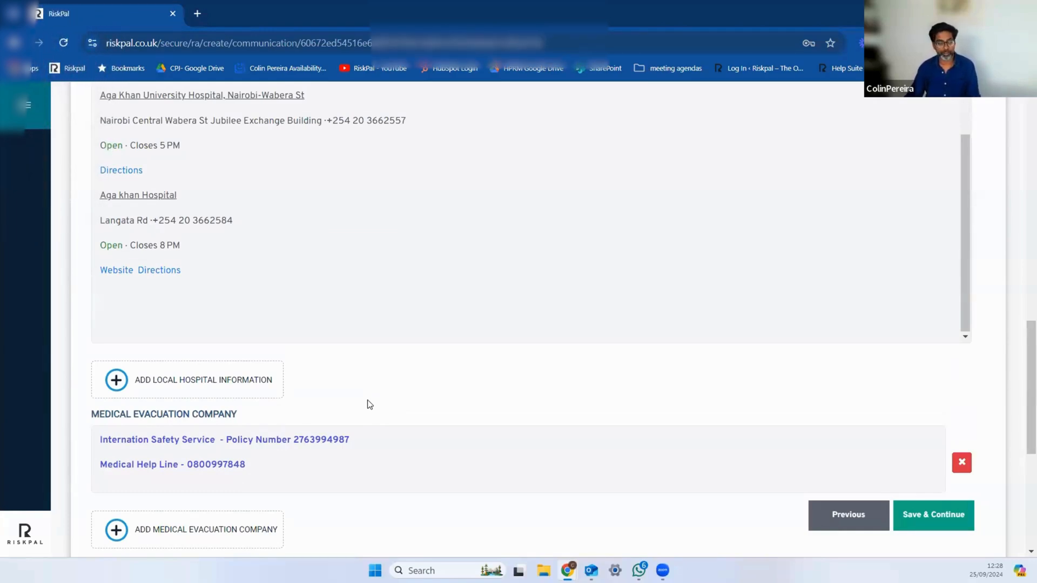
pyautogui.scroll(-3, 370, 405)
pyautogui.scroll(-1, 365, 403)
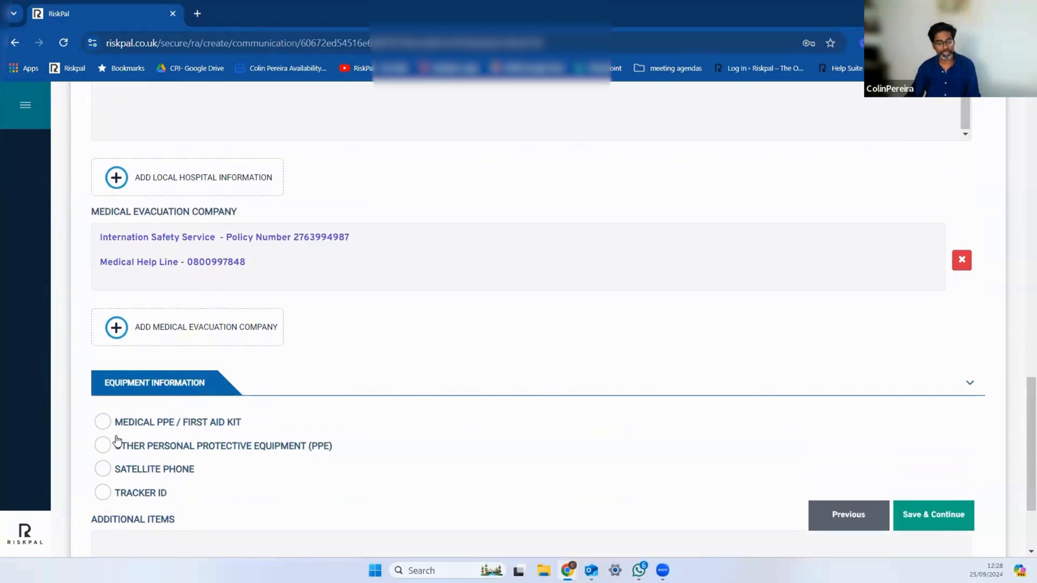
# Step: Tick Medical PPE / First Aid Kit in the equipment information and clear it again
pyautogui.scroll(-1, 164, 504)
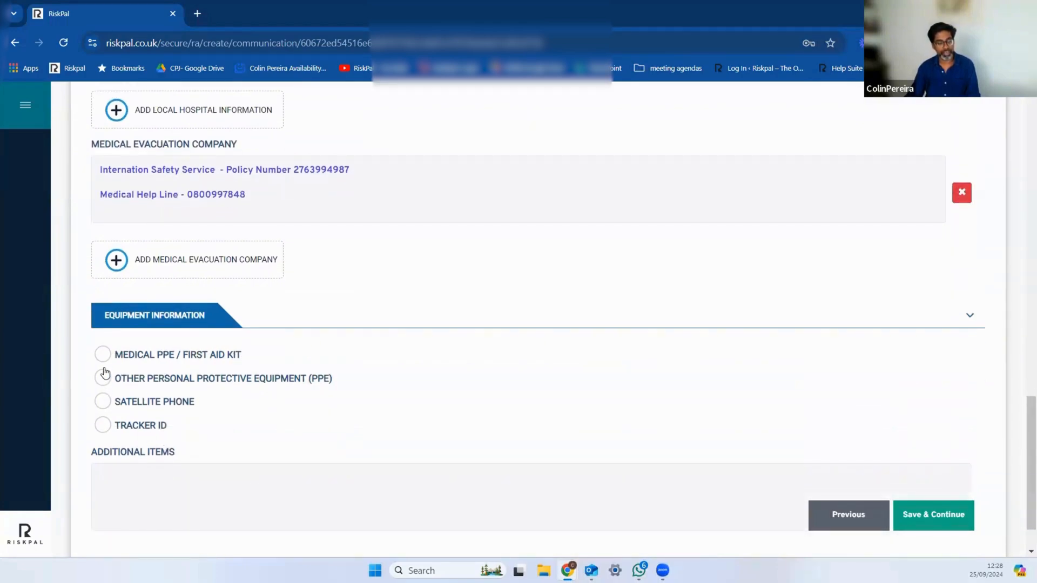
pyautogui.click(102, 354)
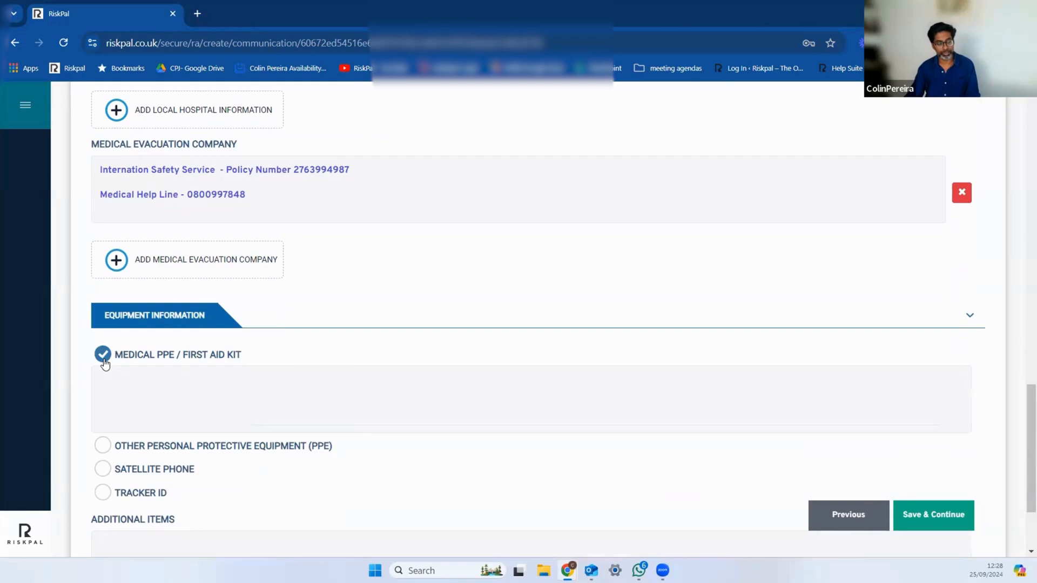
pyautogui.click(103, 354)
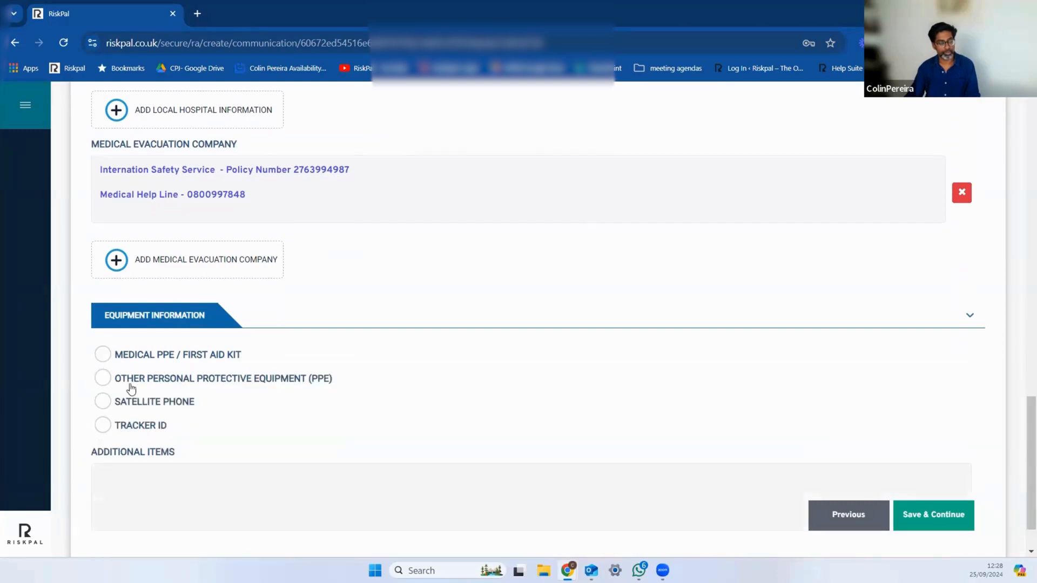
# Step: Review the project members, emergency contacts and medical details once more, and save the Communication section to continue to Other Details
pyautogui.scroll(10, 317, 432)
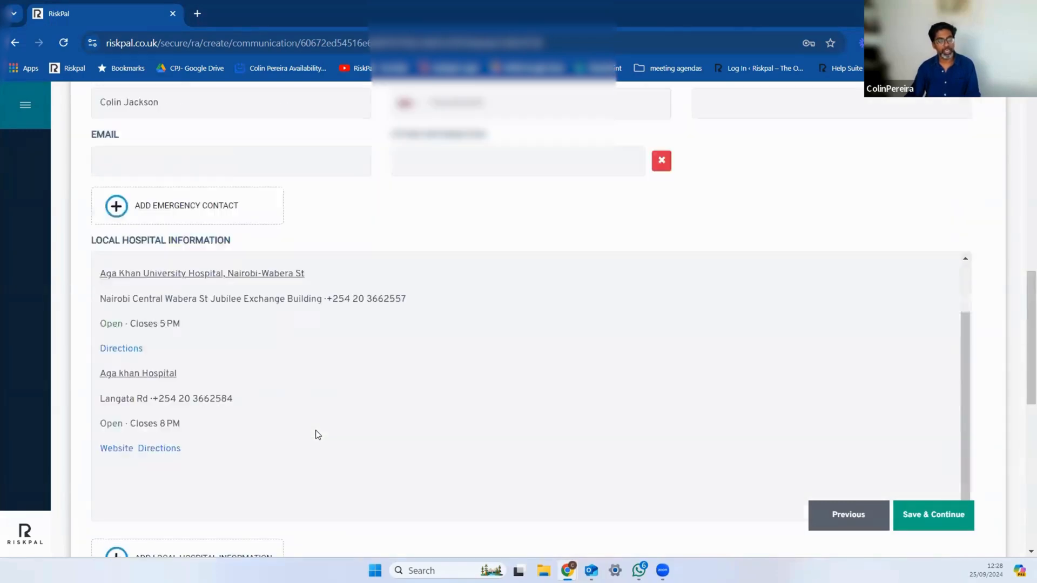
pyautogui.scroll(7, 316, 432)
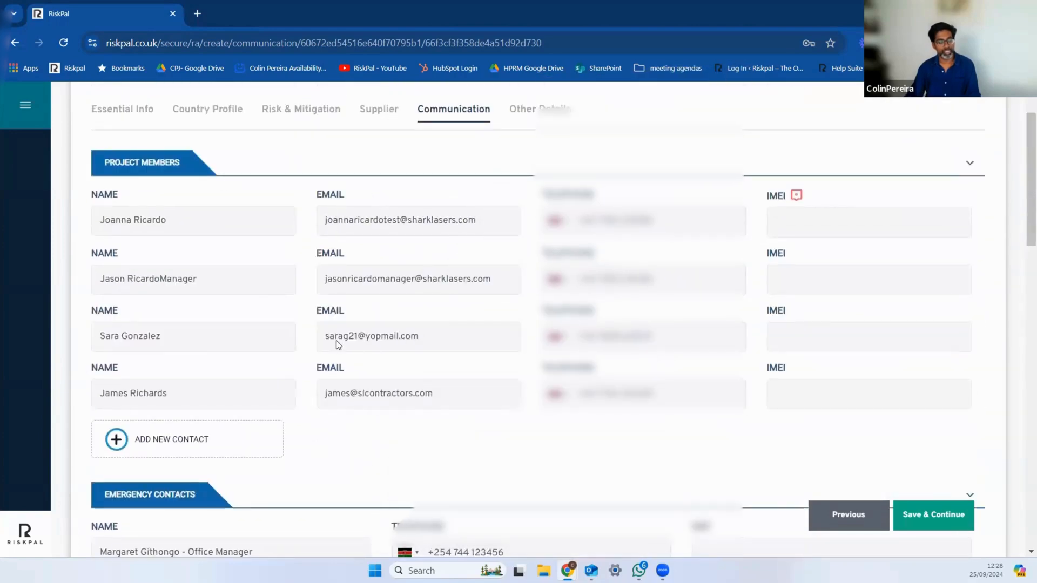
pyautogui.scroll(-6, 306, 430)
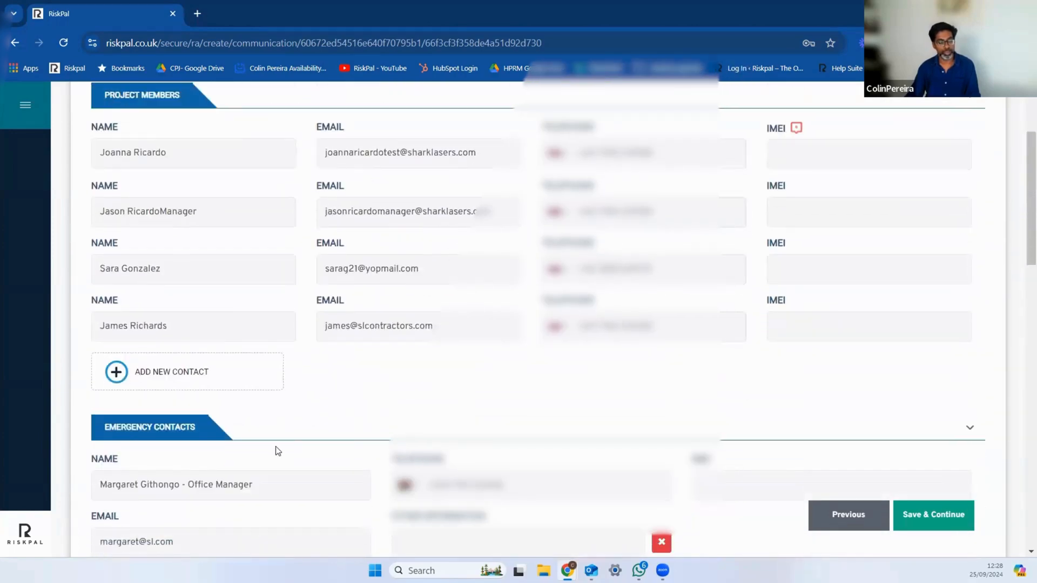
pyautogui.scroll(-10, 276, 439)
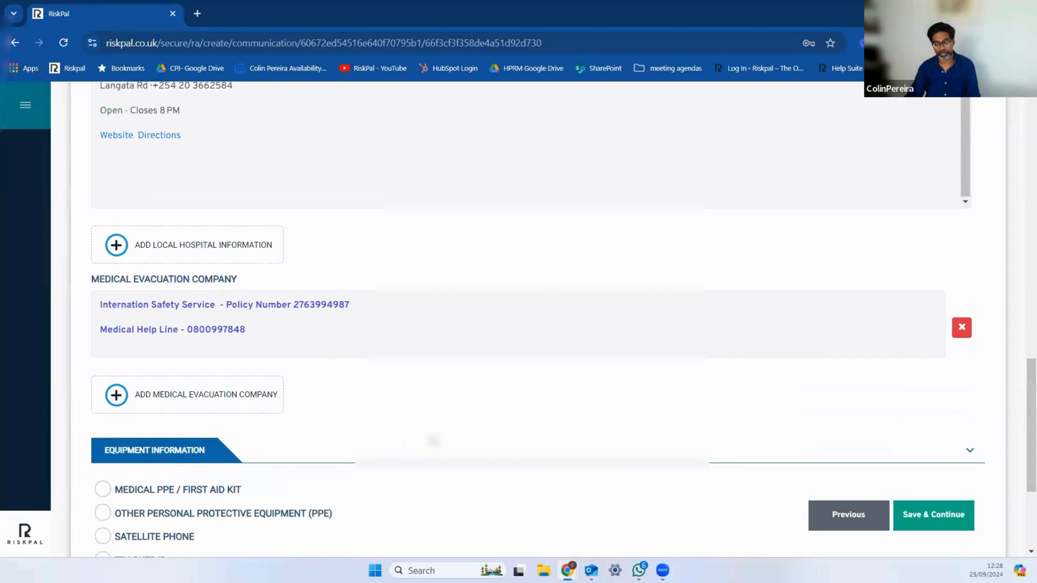
pyautogui.scroll(6, 495, 388)
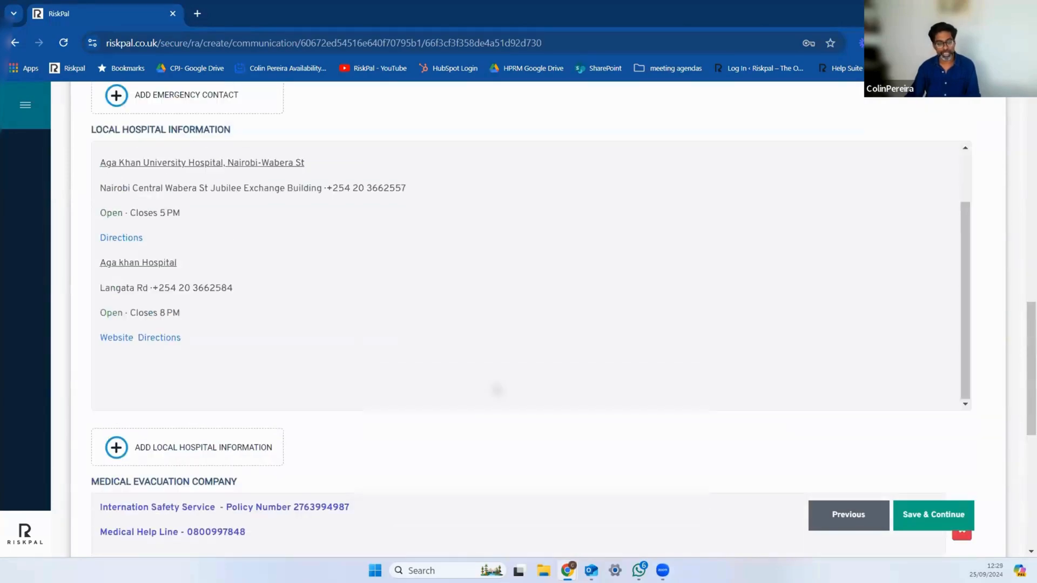
pyautogui.scroll(2, 497, 390)
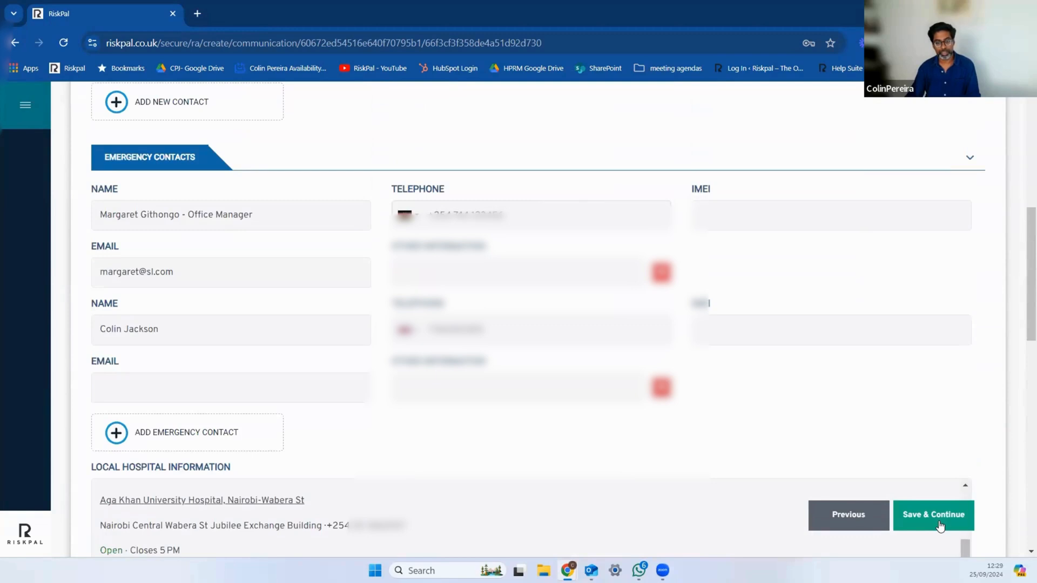
pyautogui.click(939, 515)
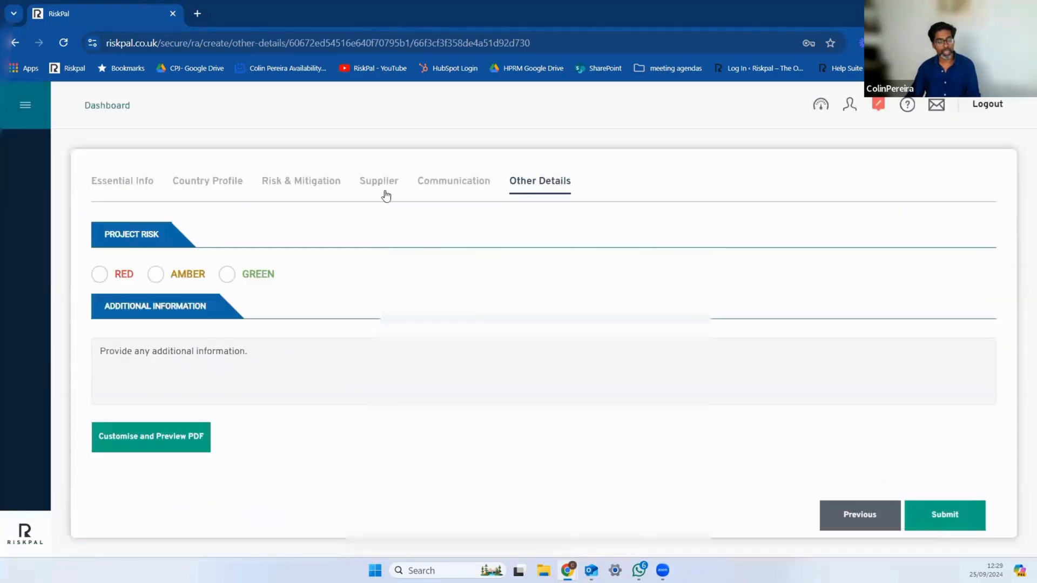
# Step: Rate the project risk as Amber and enter "WE are experienced Kenya travelers." as the additional information
pyautogui.click(155, 275)
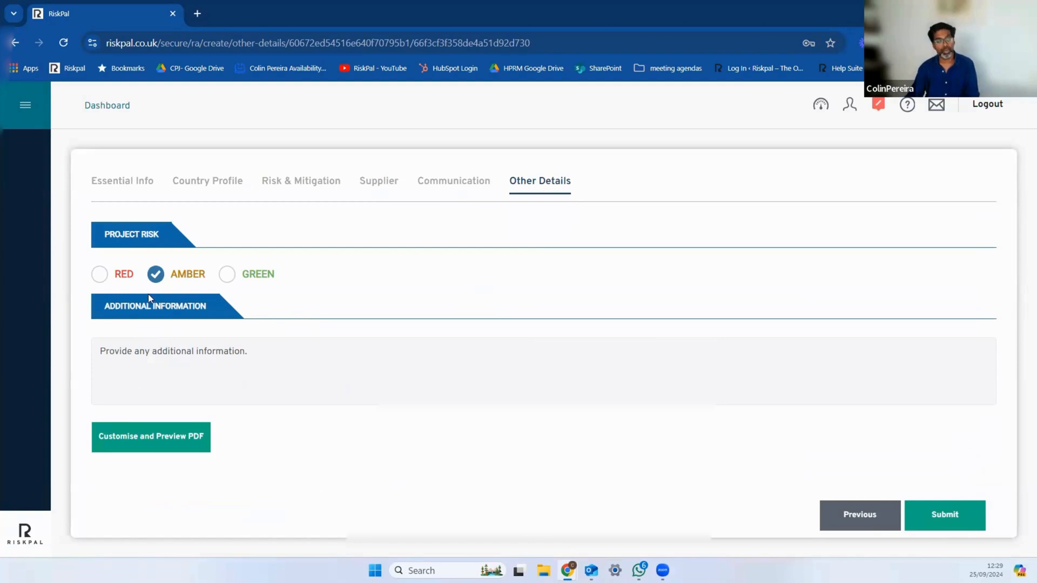
pyautogui.click(206, 359)
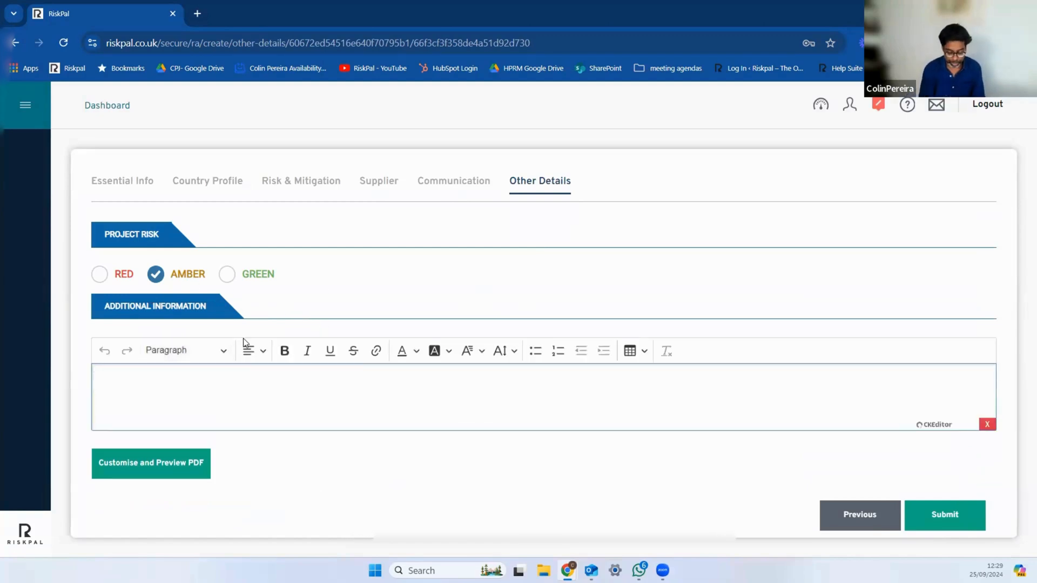
pyautogui.write('WE ar')
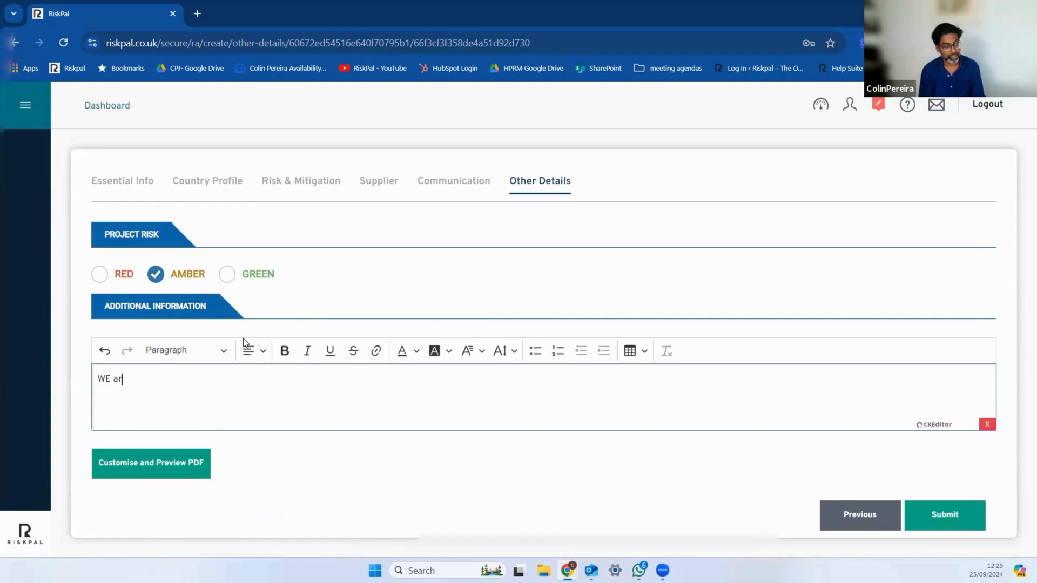
pyautogui.write('e experienced')
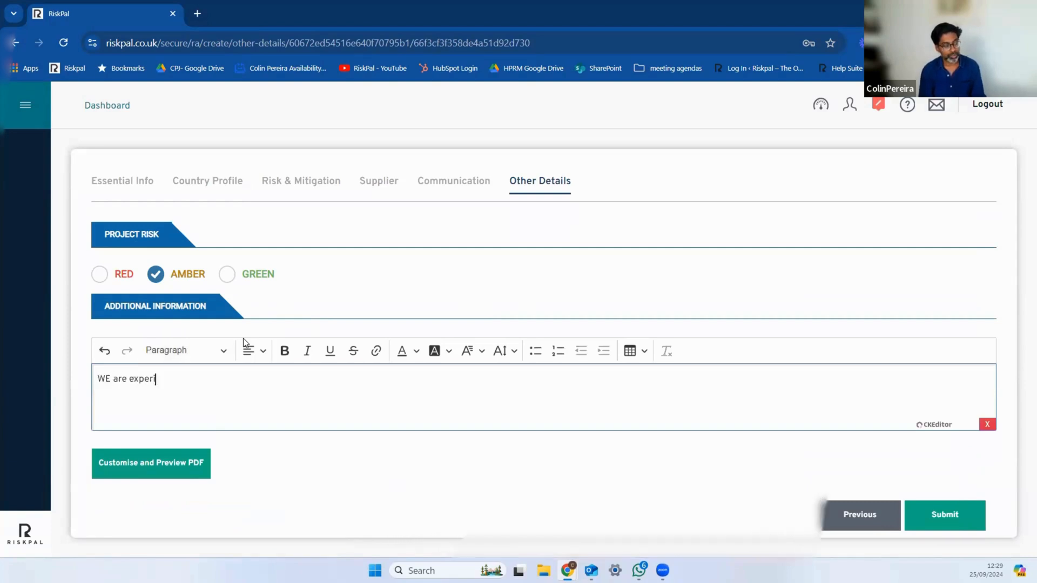
pyautogui.write(' Ke')
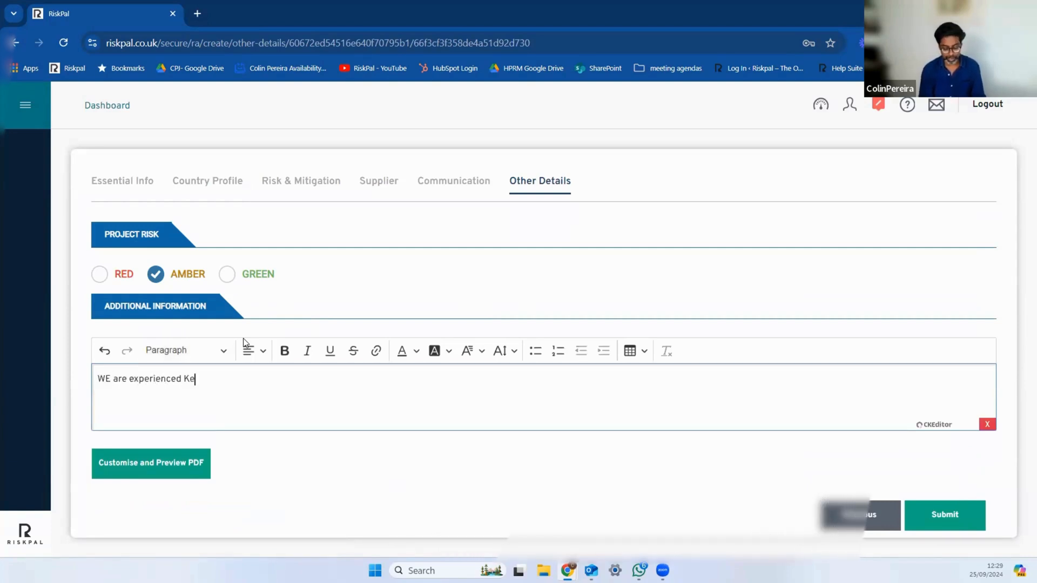
pyautogui.write('nya travelers.')
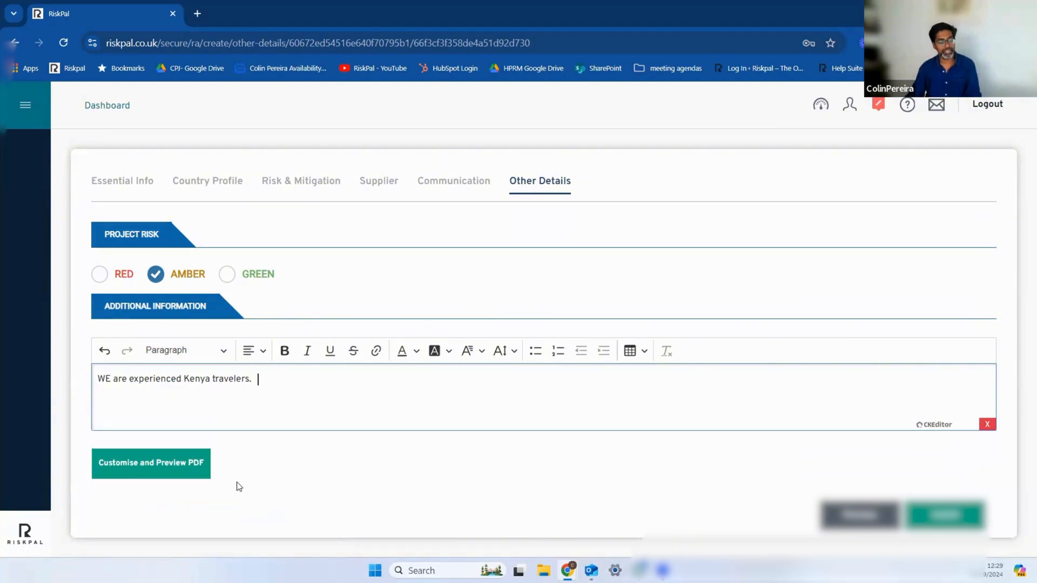
# Step: Start submitting the risk assessment and deselect all project members, other managers/contributors and non-RiskPal members from the submission notifications
pyautogui.click(941, 516)
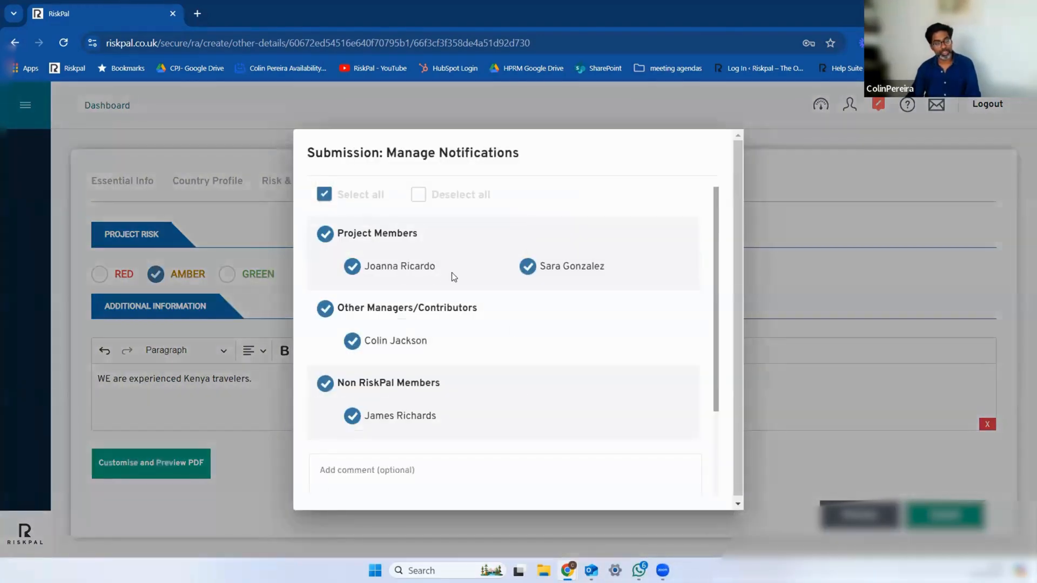
pyautogui.scroll(-3, 389, 313)
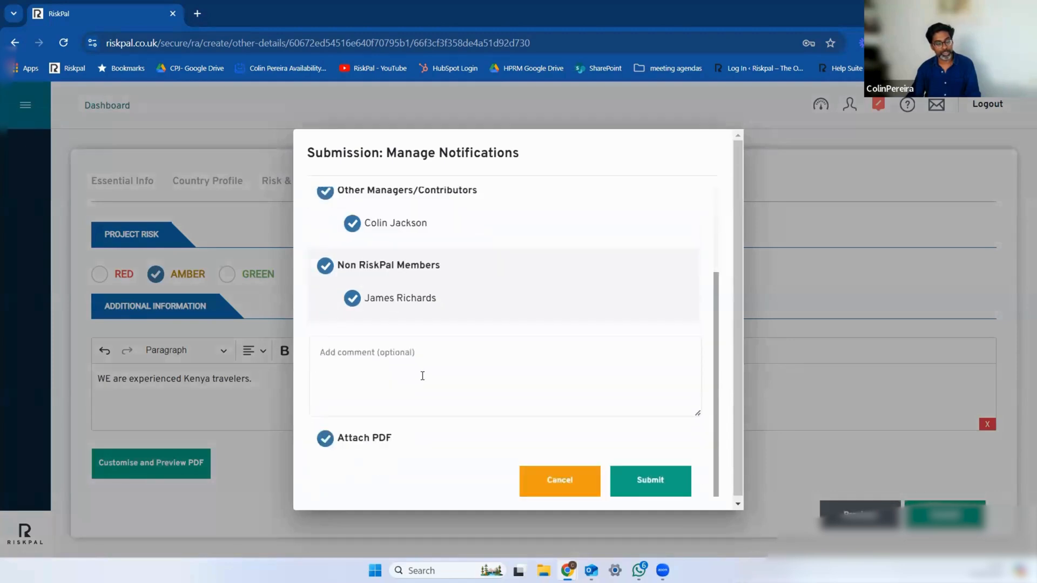
pyautogui.scroll(3, 423, 375)
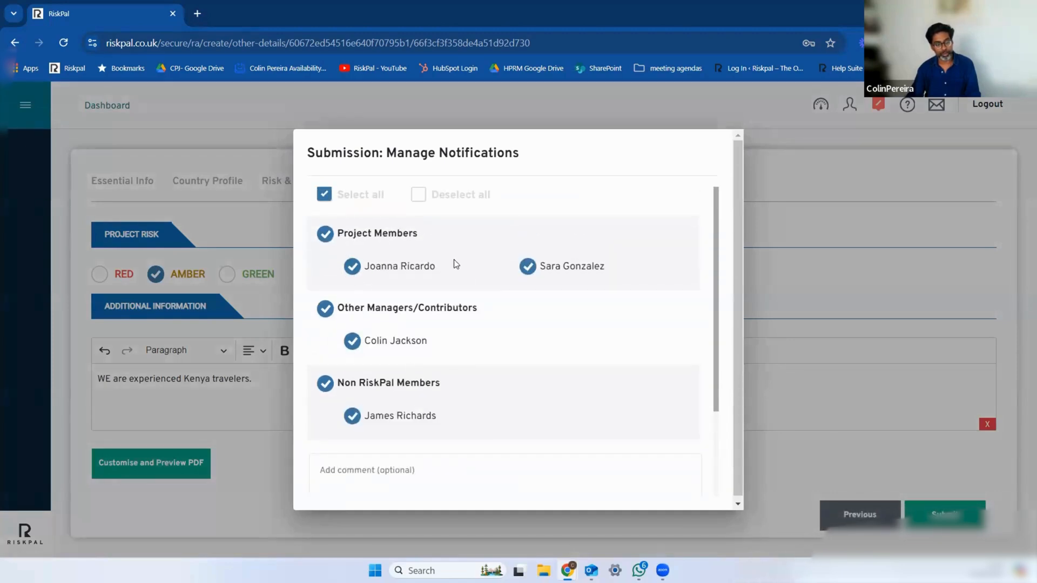
pyautogui.click(356, 275)
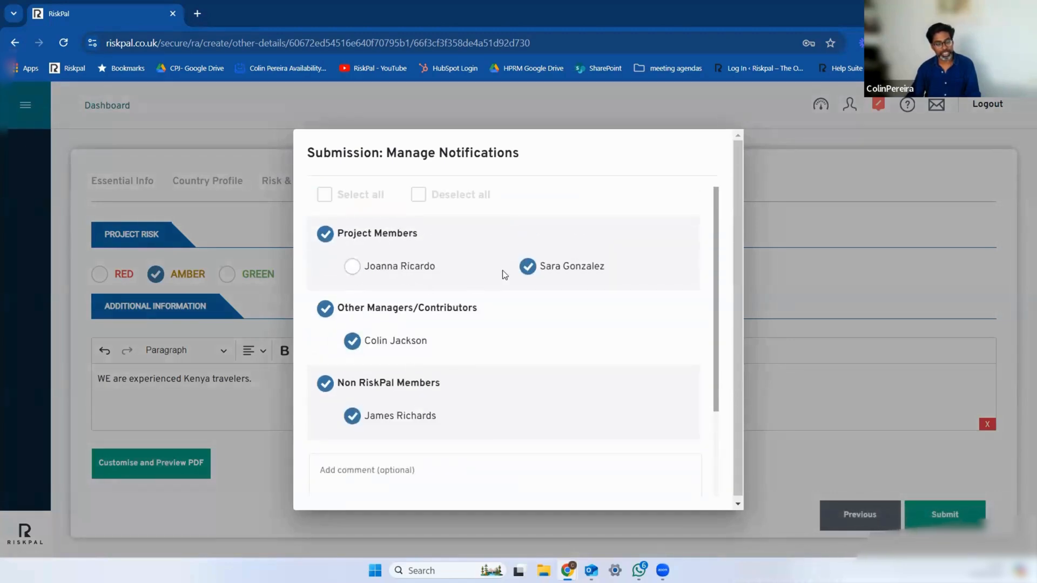
pyautogui.click(527, 267)
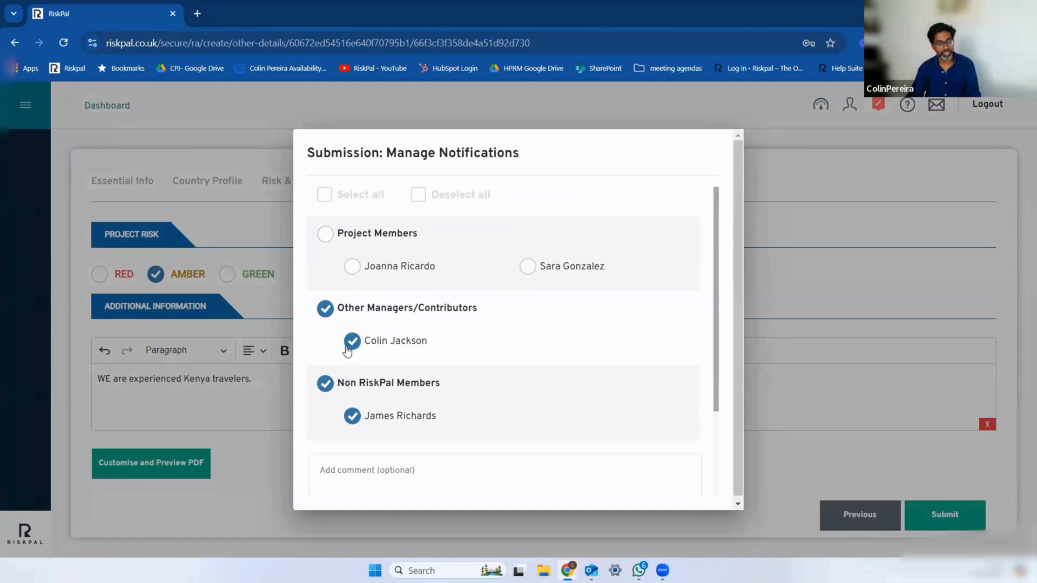
pyautogui.click(351, 342)
pyautogui.click(355, 419)
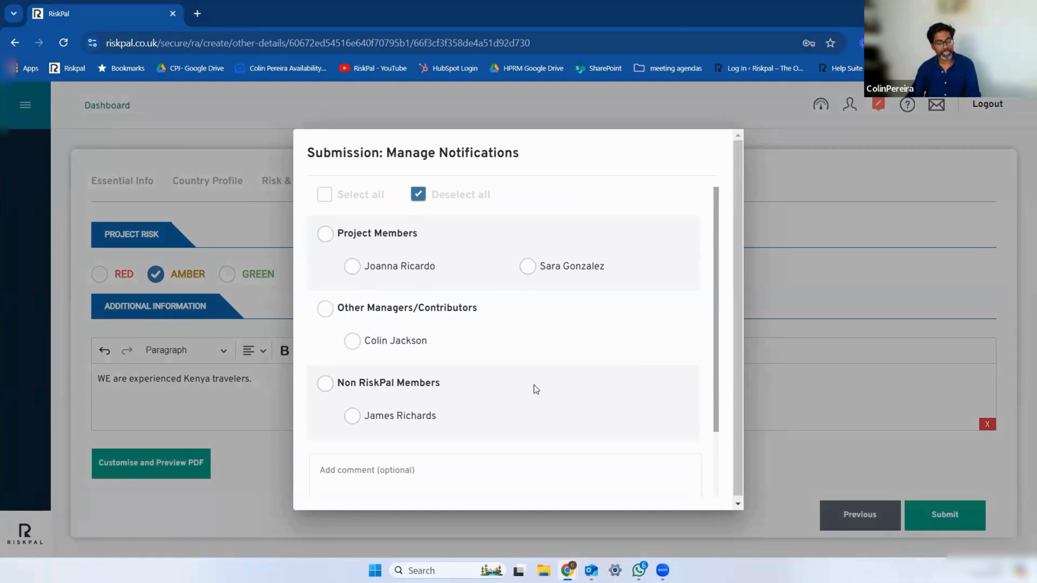
# Step: Add a comment beginning "Please sign of asap. We need to get" and submit the risk assessment for approval
pyautogui.scroll(-2, 439, 348)
pyautogui.click(402, 423)
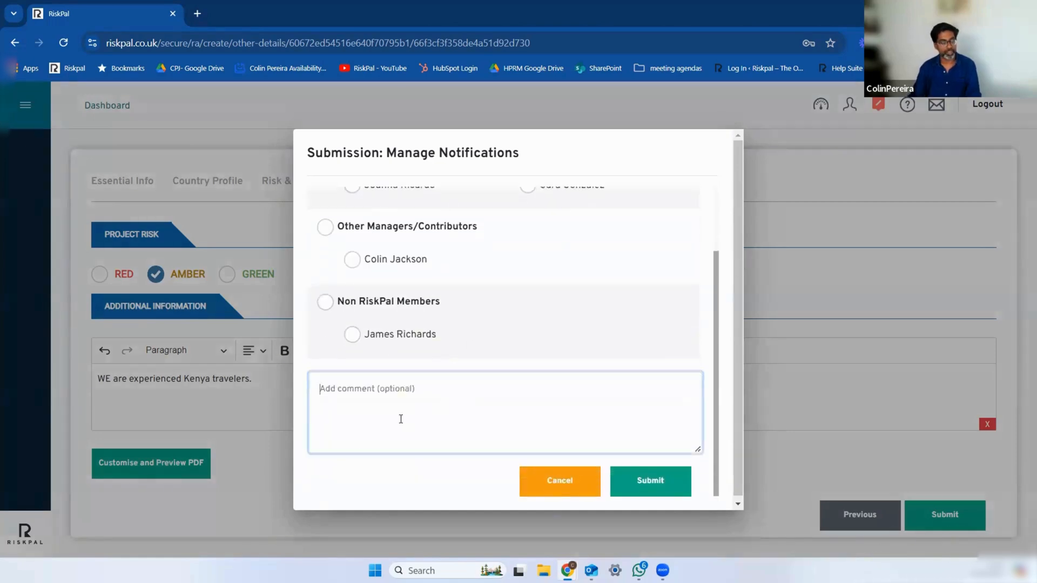
pyautogui.write('Please sign of asap.  We need to get moving.')
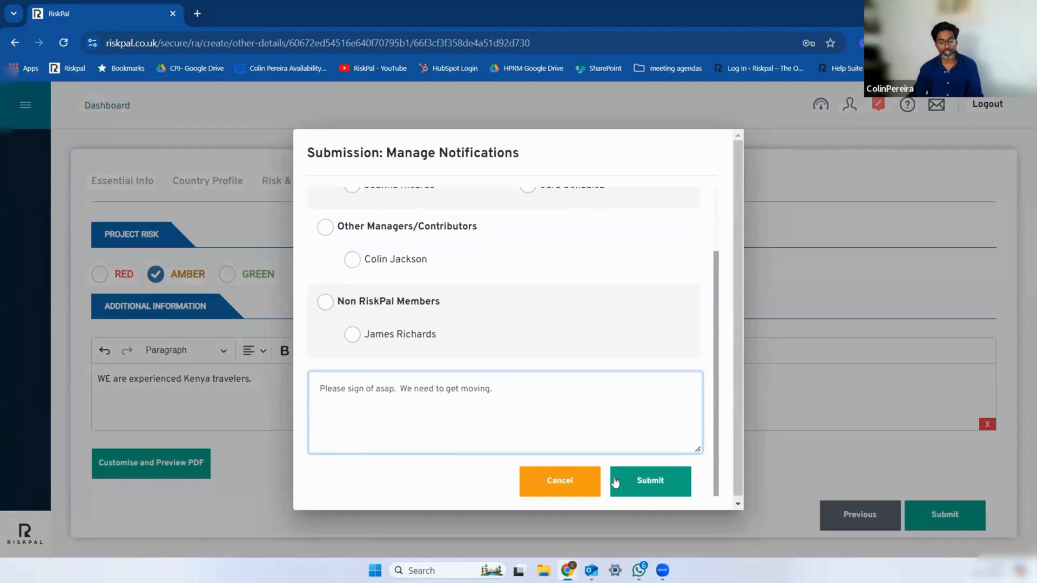
pyautogui.click(648, 481)
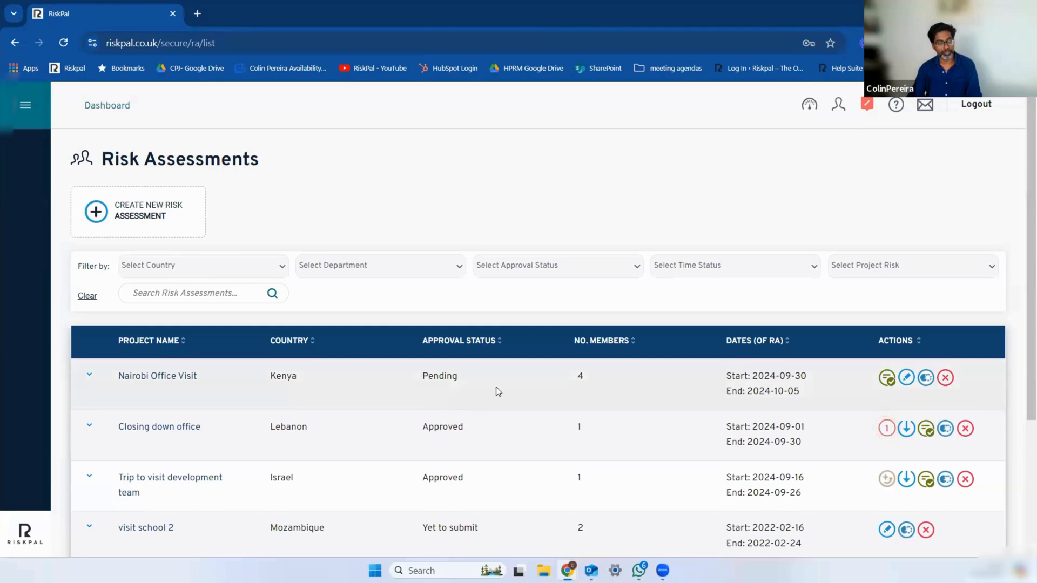
# Step: Open the pending Nairobi Office Visit assessment for approval and review its project overview, project details, risk summary and traveller confirmations
pyautogui.click(126, 110)
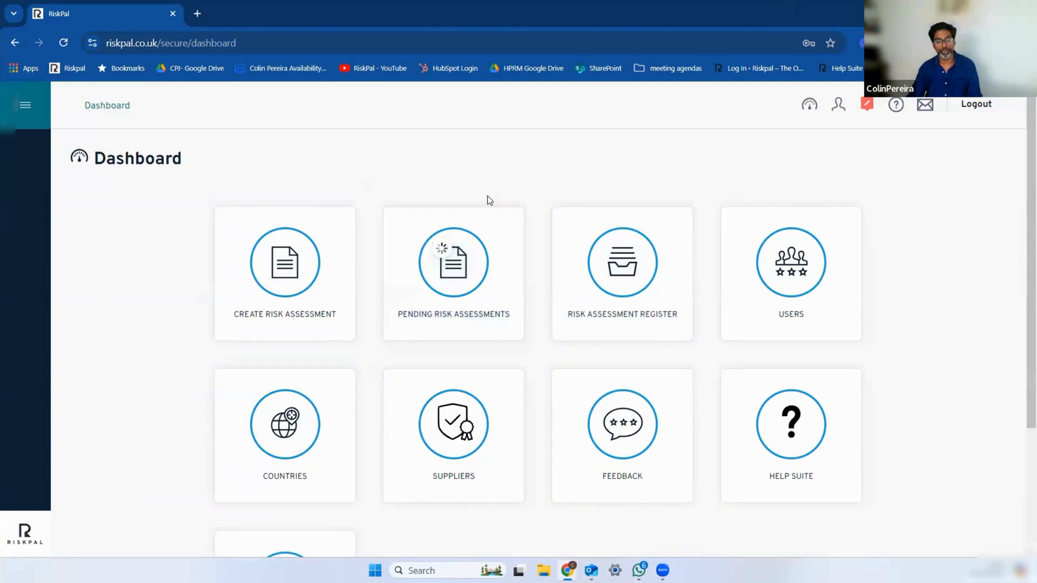
pyautogui.click(500, 305)
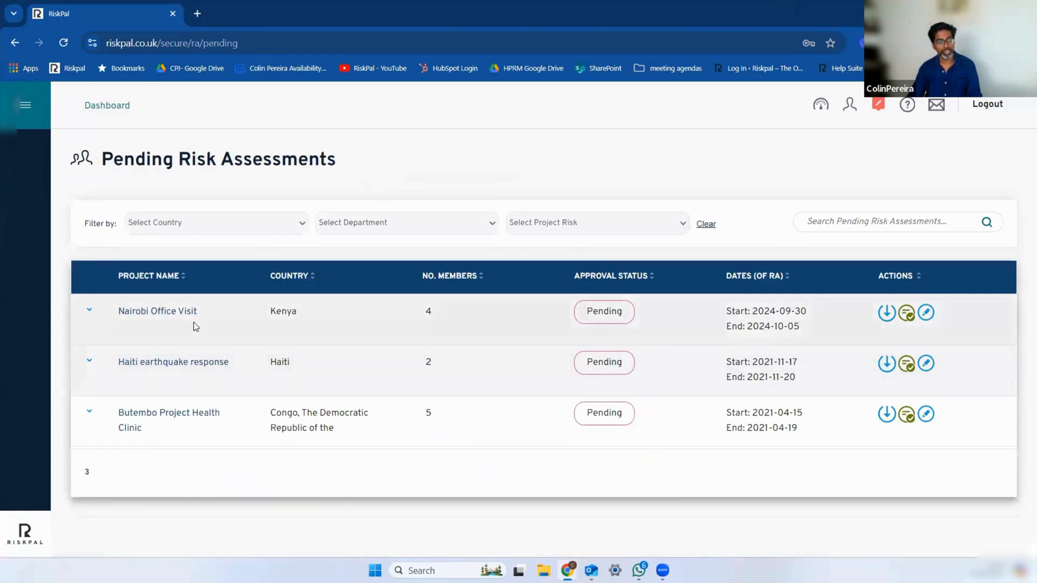
pyautogui.click(934, 322)
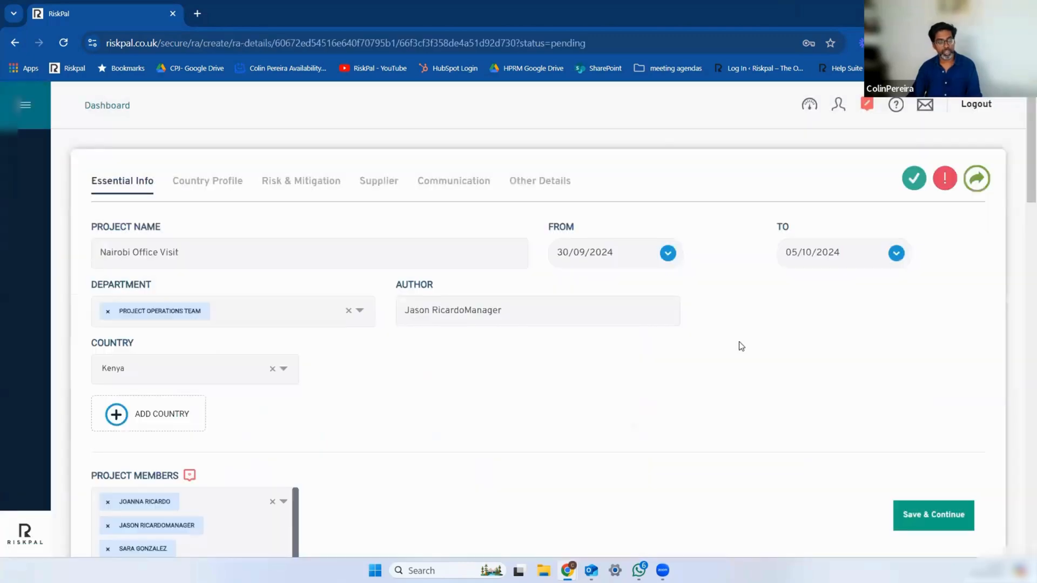
pyautogui.scroll(-10, 743, 344)
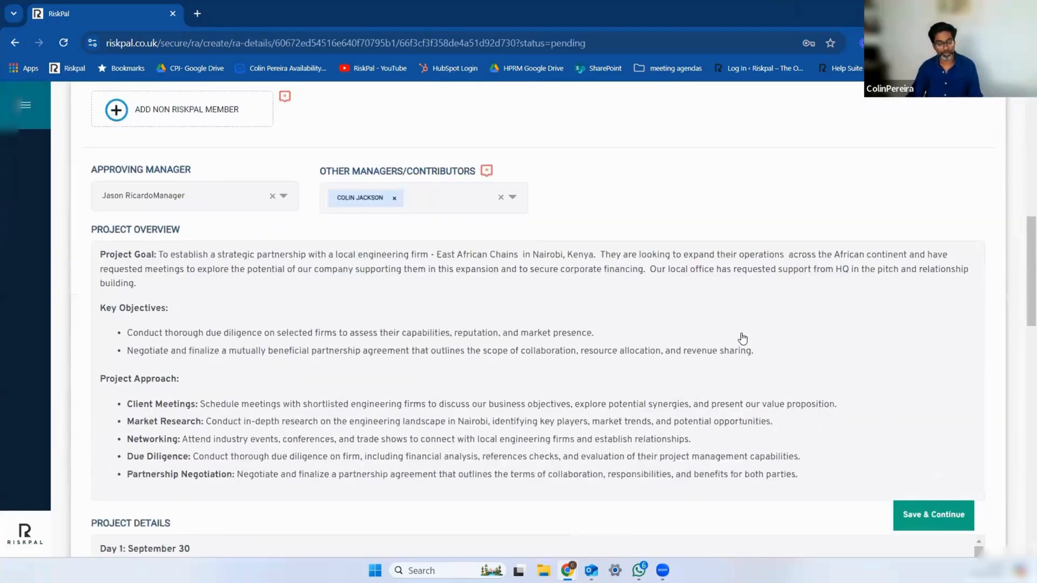
pyautogui.scroll(-6, 743, 344)
pyautogui.scroll(-2, 742, 339)
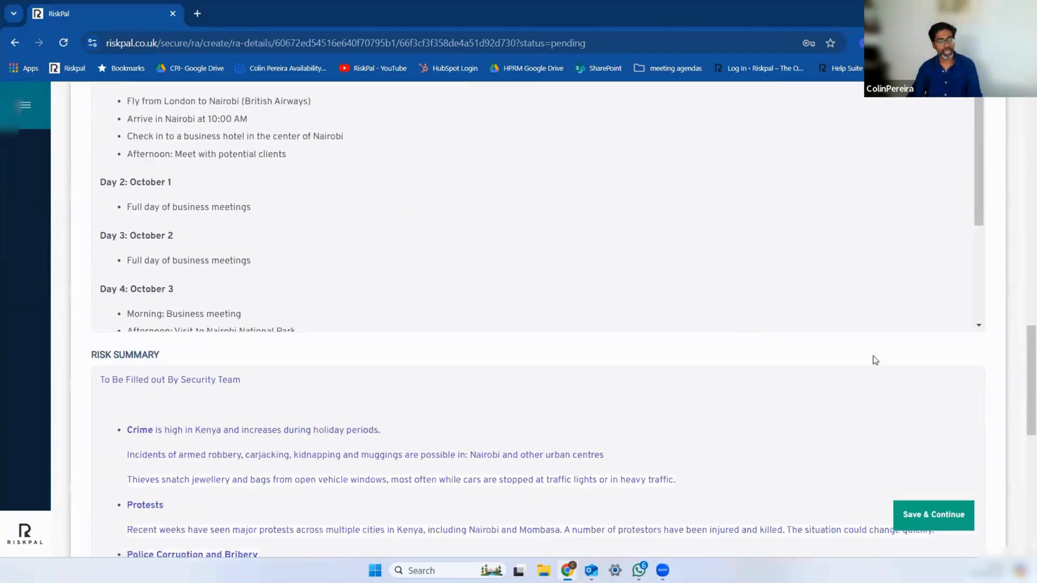
pyautogui.scroll(-2, 814, 371)
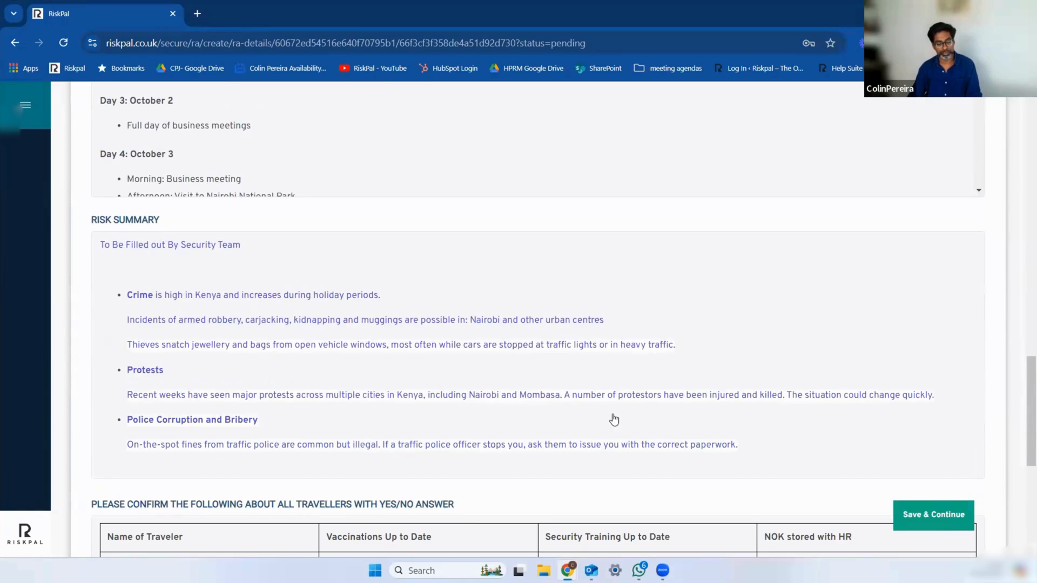
pyautogui.scroll(-3, 614, 419)
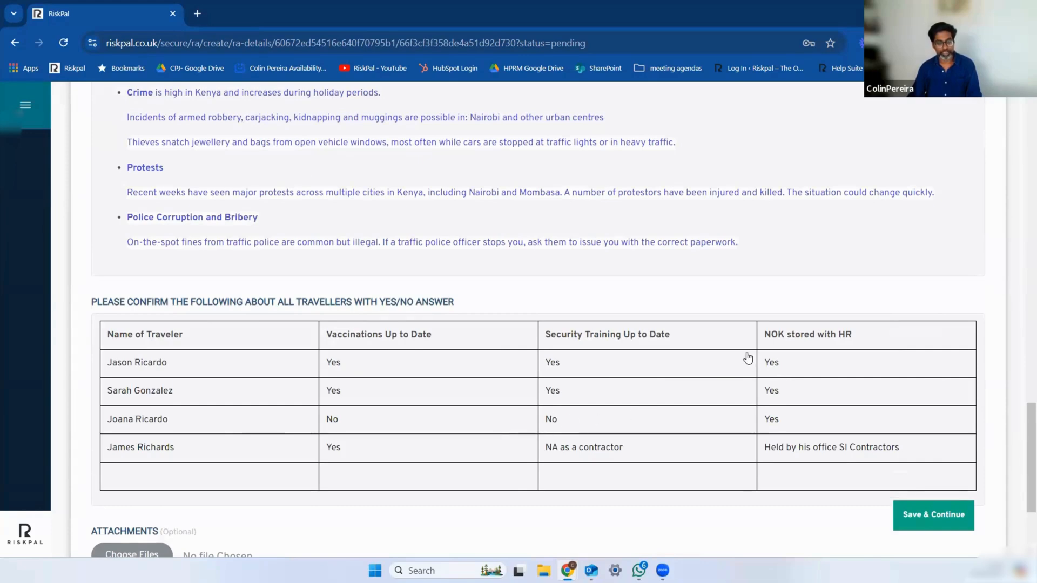
pyautogui.scroll(20, 748, 358)
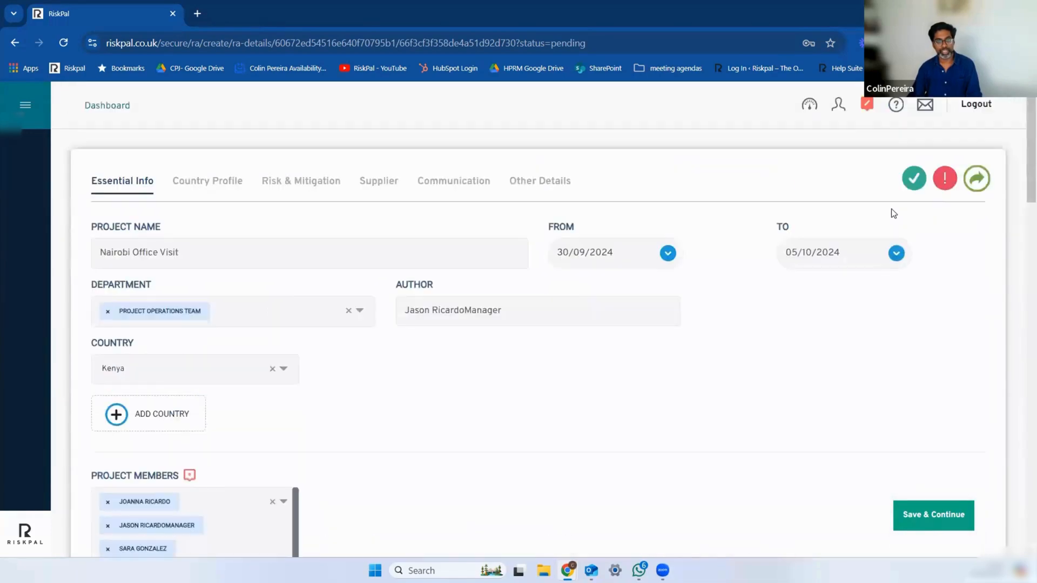
# Step: Start a request for more information on Essential Info, commenting that the untrained traveller lacks the right level of training and asking "Should we be sending her."
pyautogui.click(952, 183)
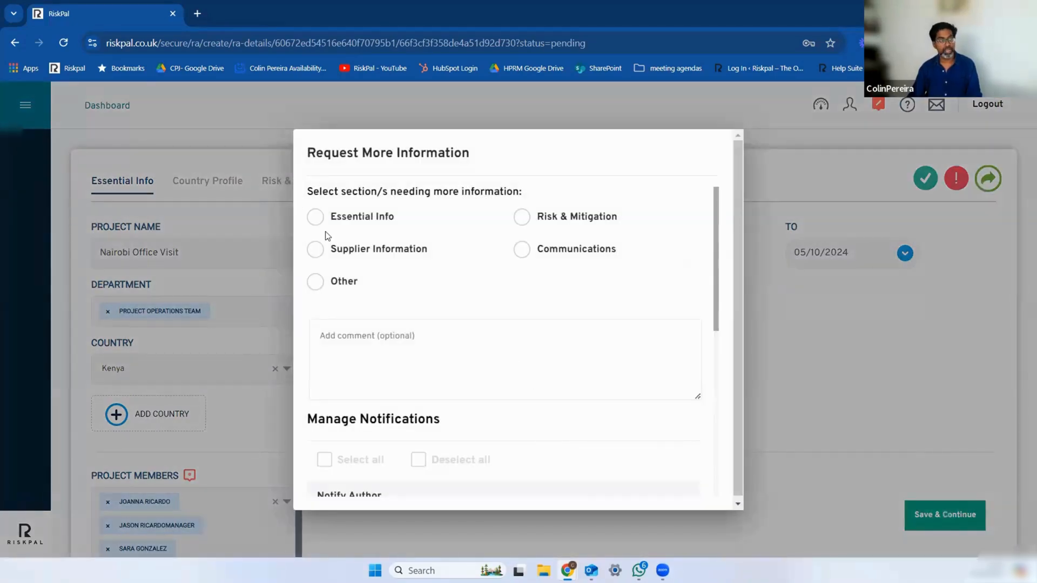
pyautogui.click(315, 217)
pyautogui.click(413, 371)
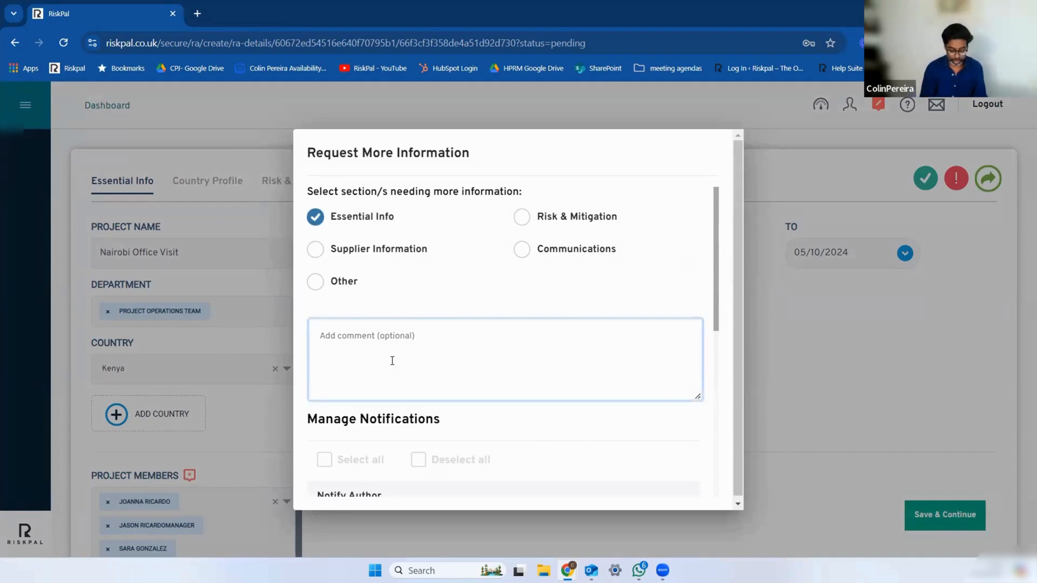
pyautogui.write('Joana does')
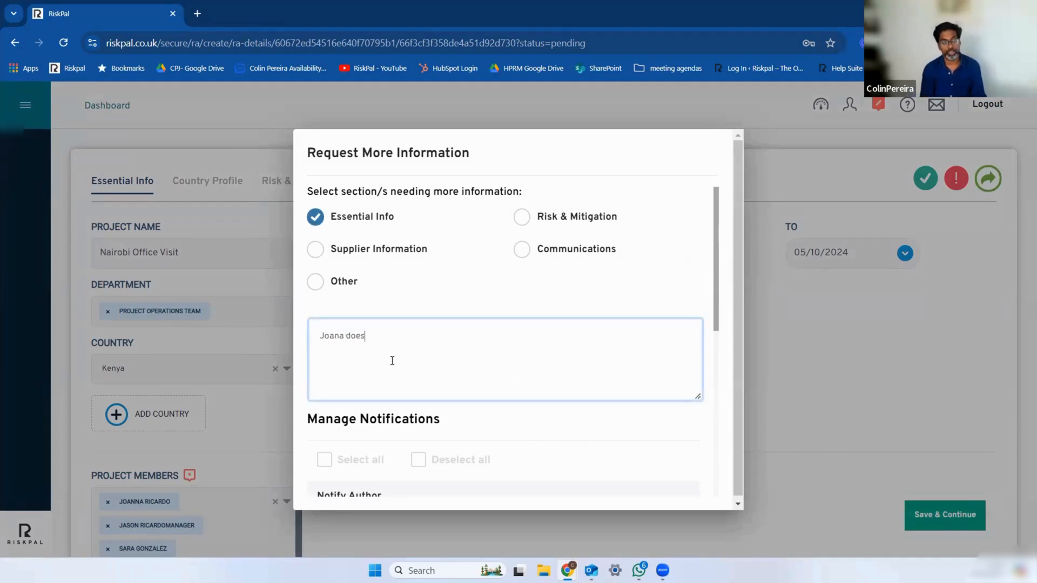
pyautogui.write(' not have the right of level')
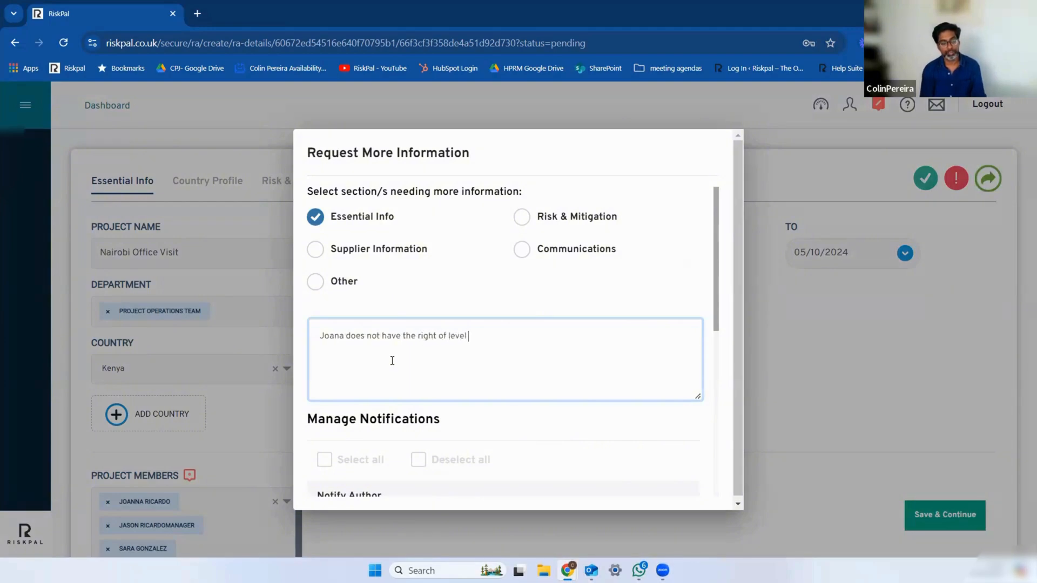
pyautogui.write(' of training . Sho')
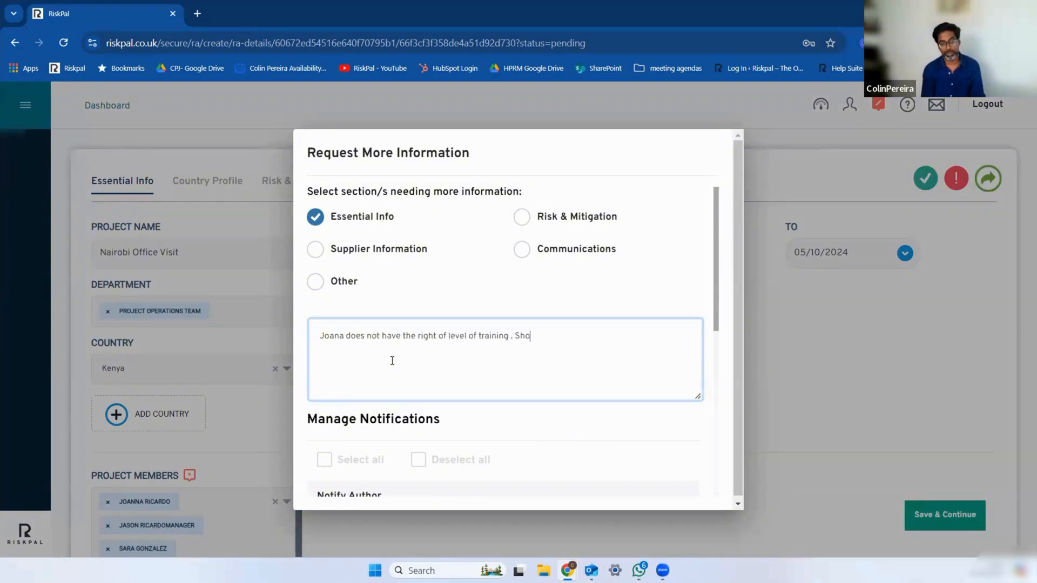
pyautogui.write('uld we be sen')
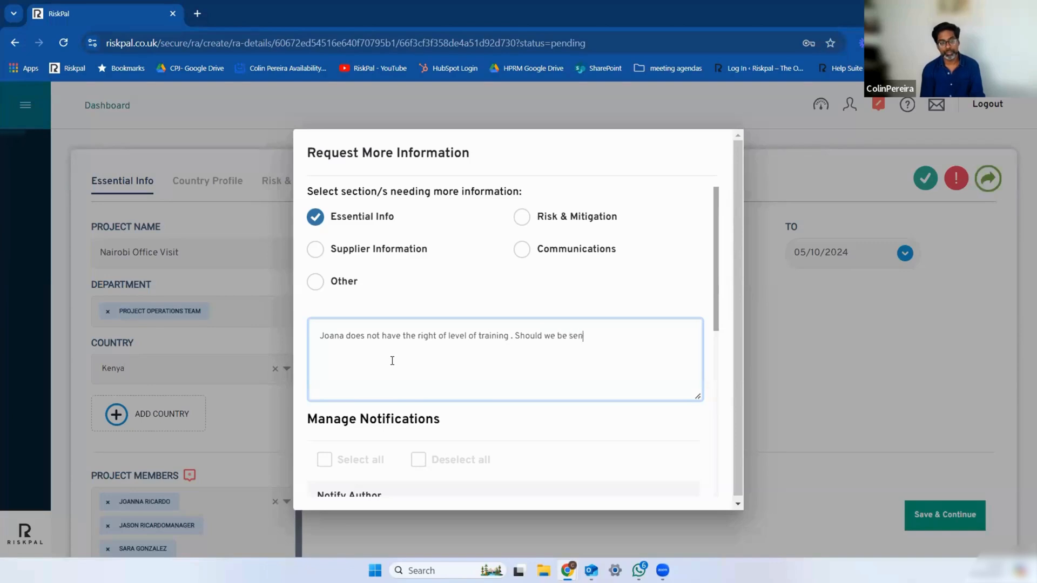
pyautogui.write('ding her.')
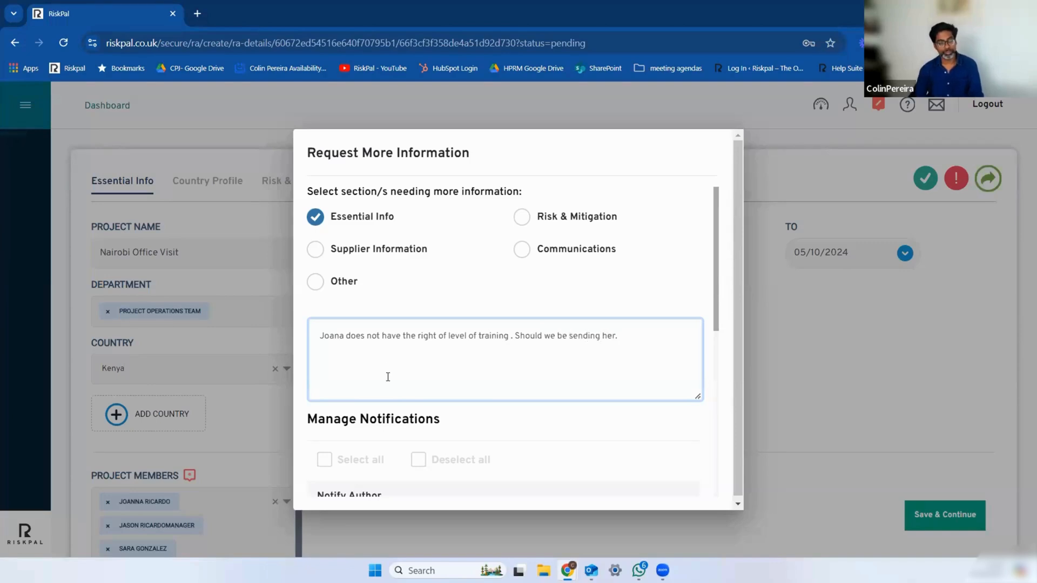
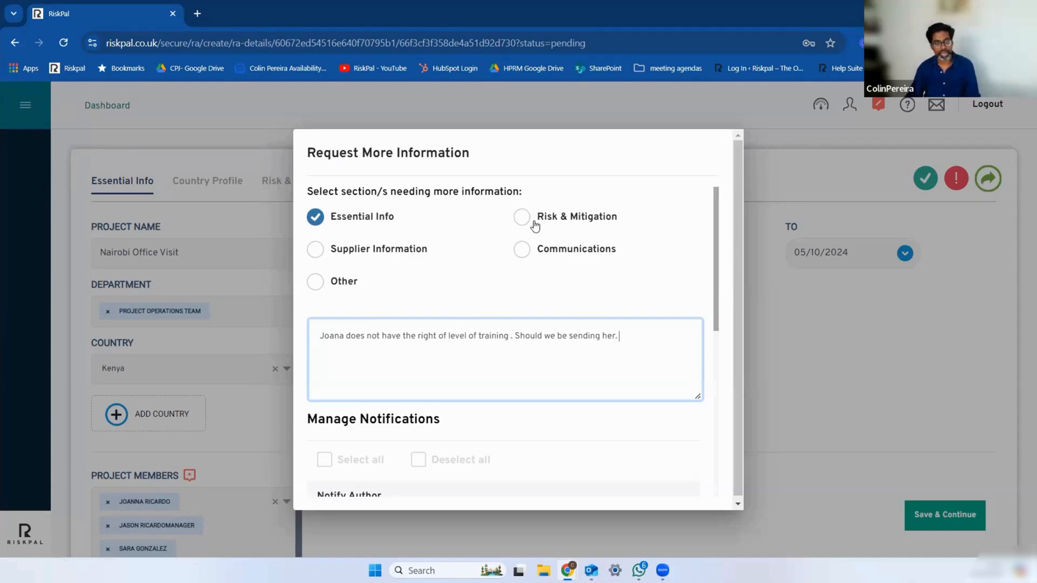
# Step: Dismiss the information request and open the Protests and Riots entry under Protests and Civil Unrest in Risk & Mitigation
pyautogui.click(803, 263)
pyautogui.scroll(-4, 660, 296)
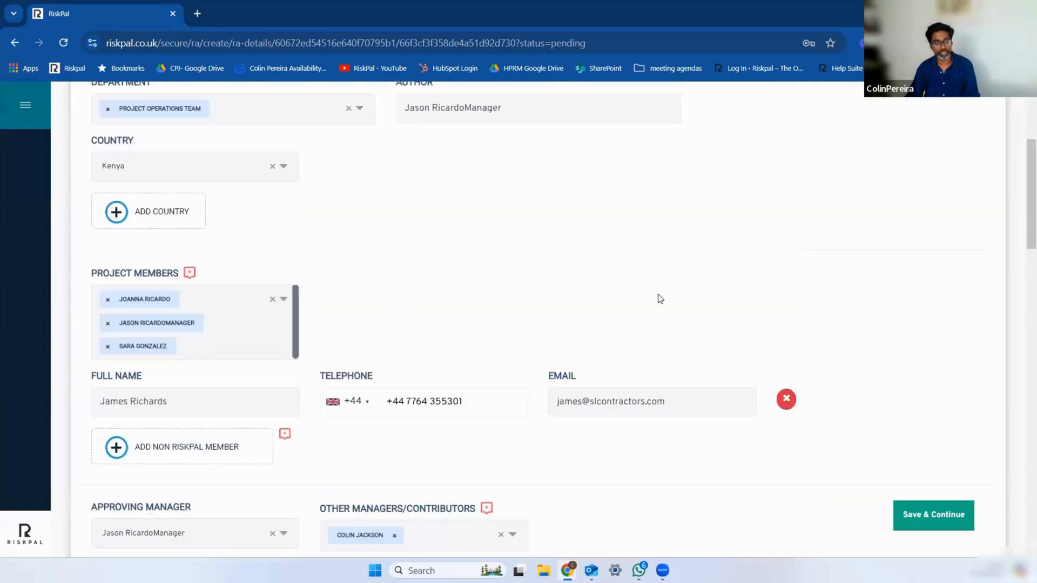
pyautogui.scroll(4, 247, 201)
pyautogui.click(277, 181)
pyautogui.scroll(-1, 412, 299)
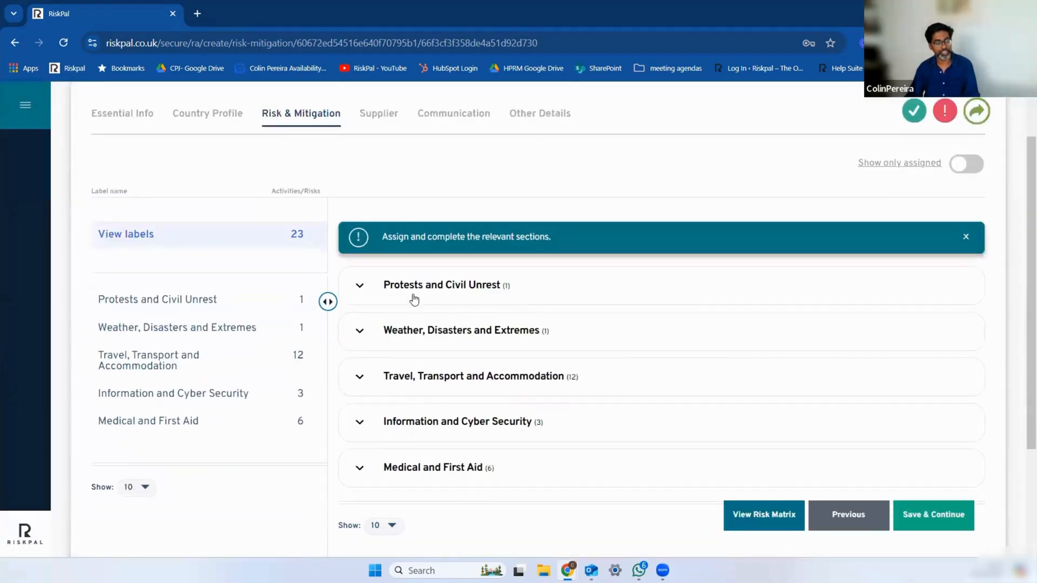
pyautogui.click(369, 292)
pyautogui.scroll(-1, 540, 386)
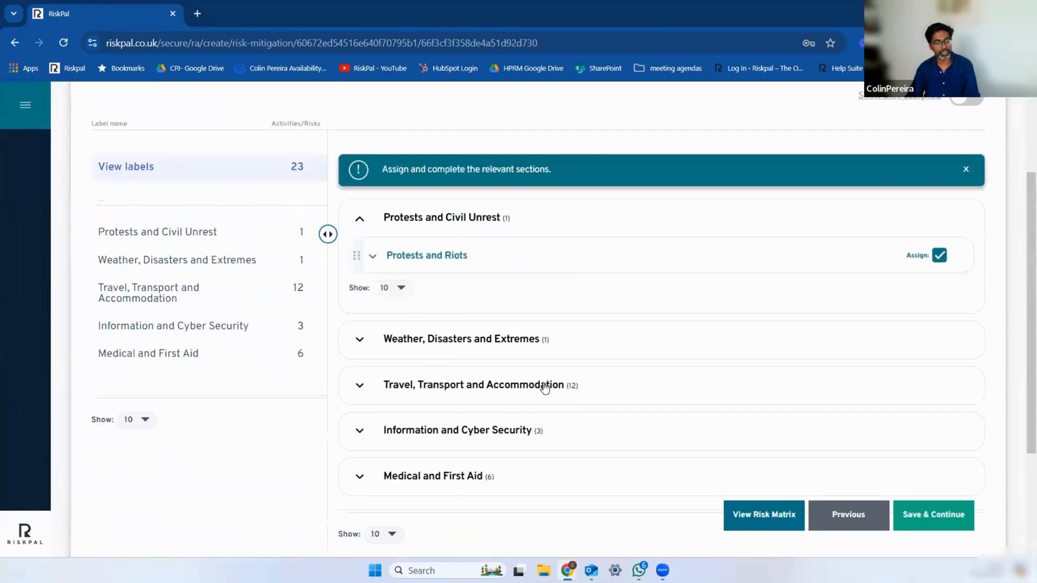
pyautogui.click(378, 258)
pyautogui.scroll(-4, 567, 351)
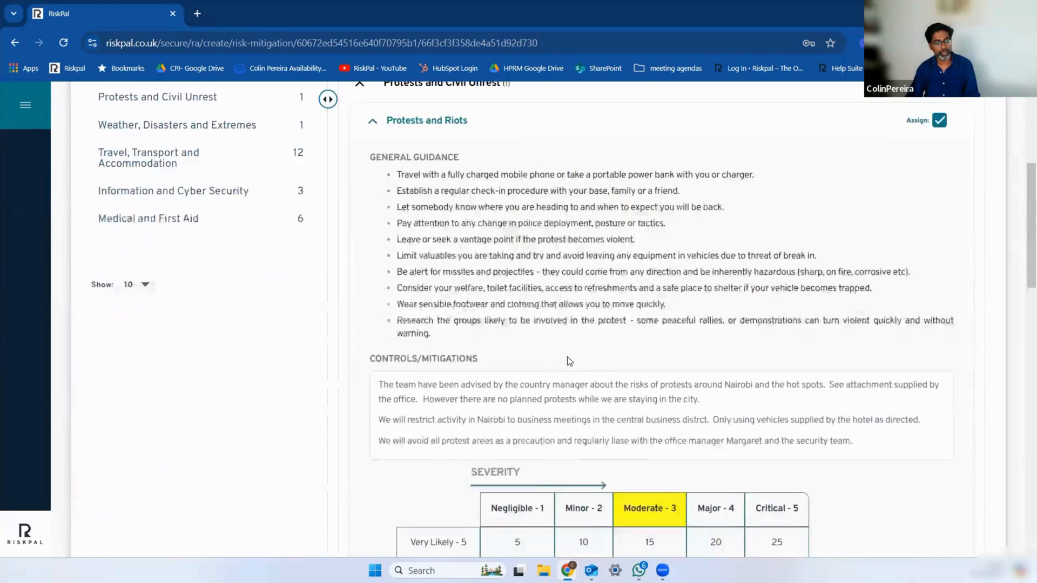
# Step: Add the line "You are too avoid all protests at all costs - security team" above the existing Controls/Mitigations text, in italics with orange highlighting
pyautogui.click(497, 282)
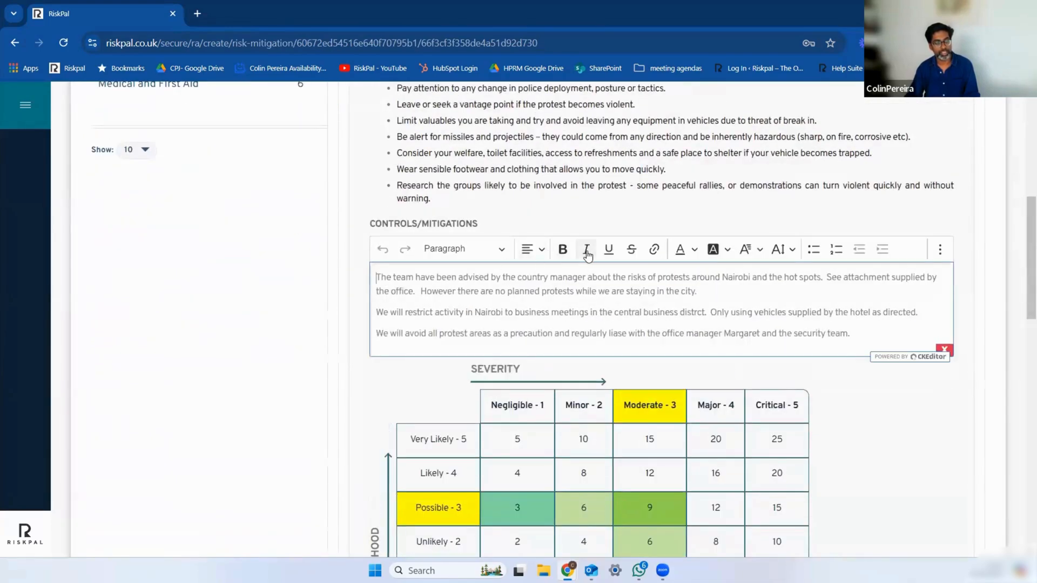
pyautogui.click(585, 248)
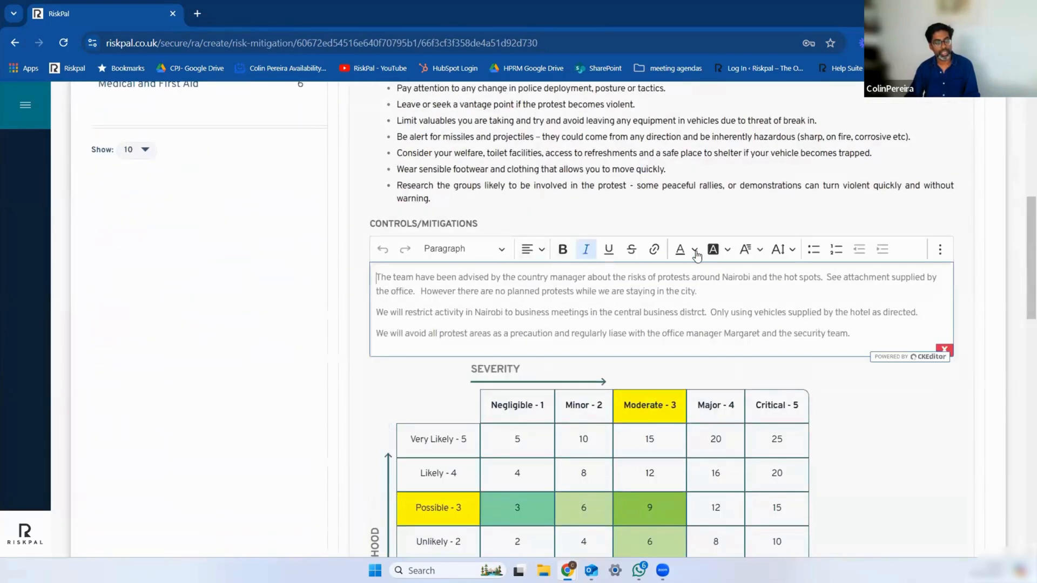
pyautogui.click(728, 253)
pyautogui.click(730, 313)
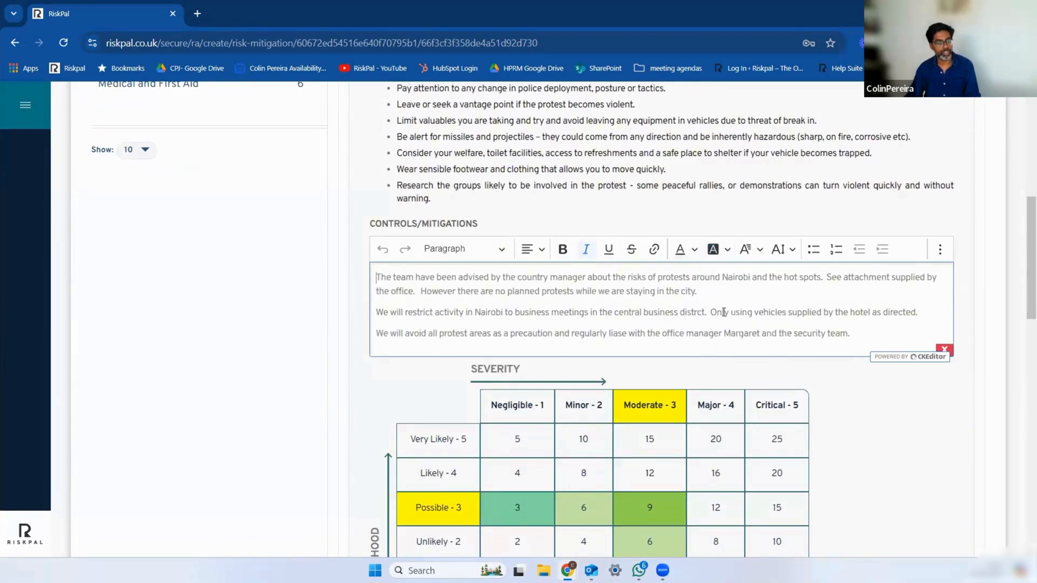
pyautogui.write('You are ')
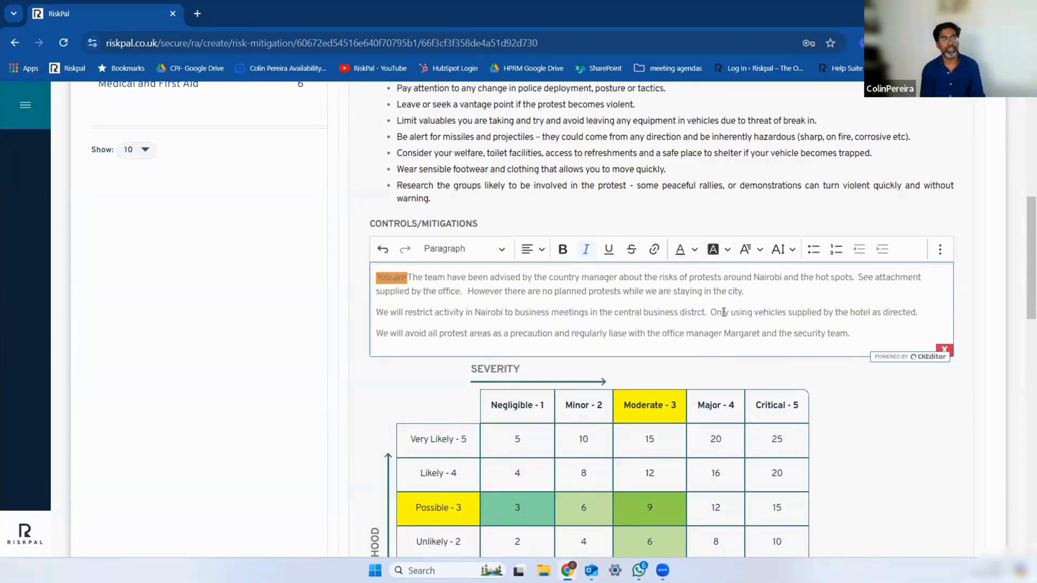
pyautogui.write('too avoid a')
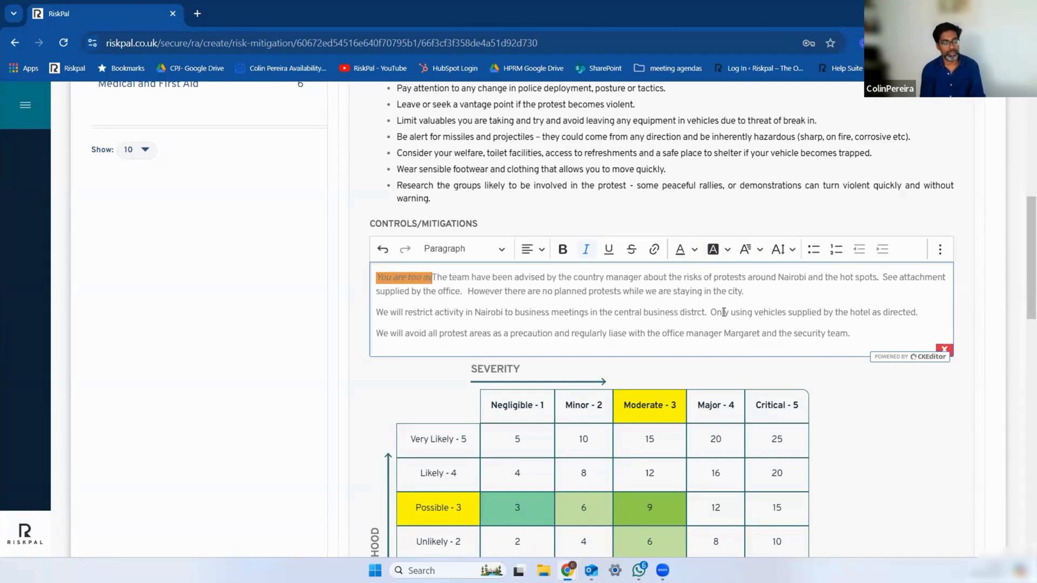
pyautogui.write('ll protests.')
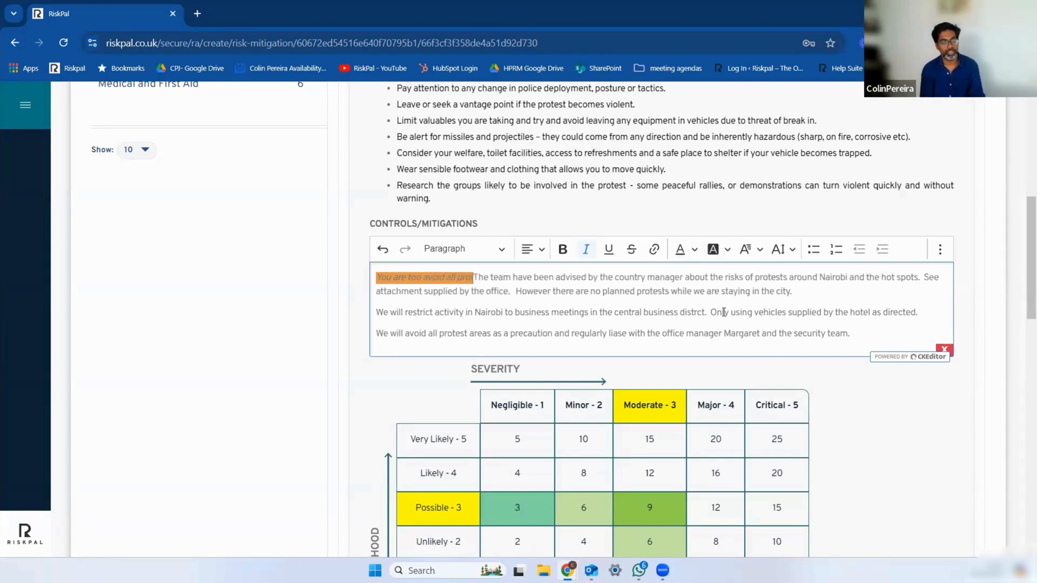
pyautogui.write(' at all cost')
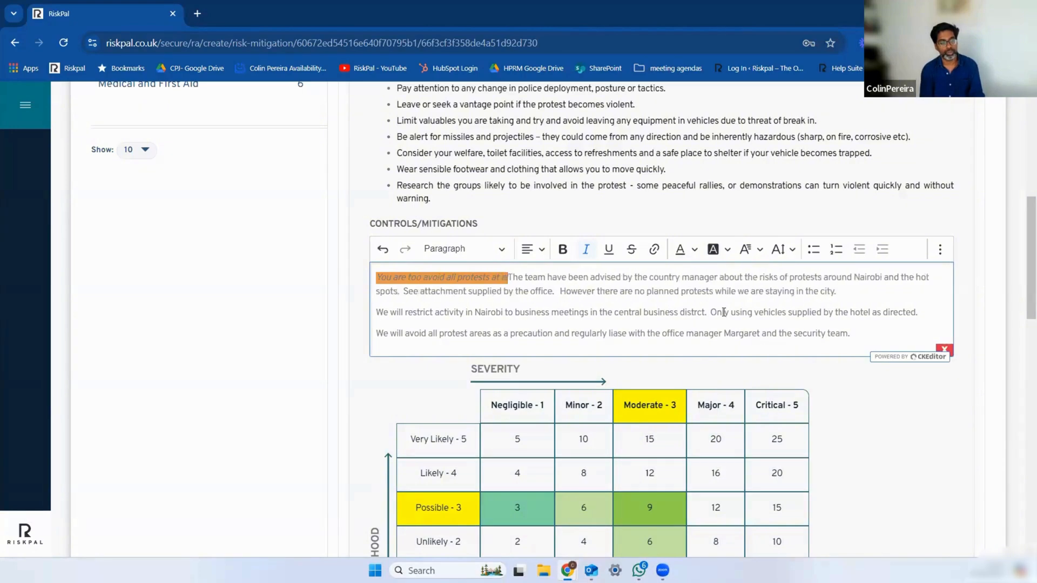
pyautogui.write('s')
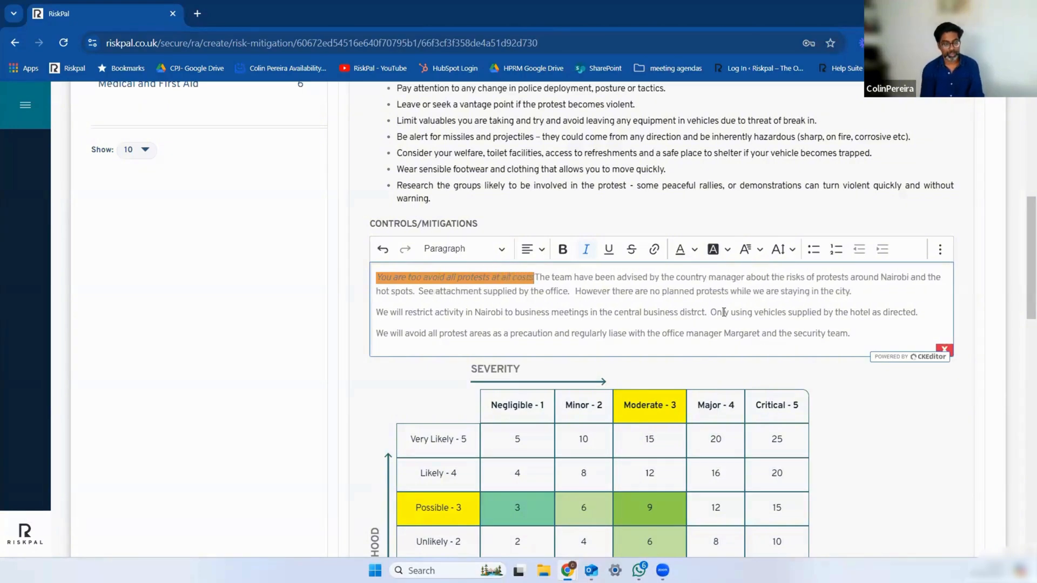
pyautogui.write(' - security te')
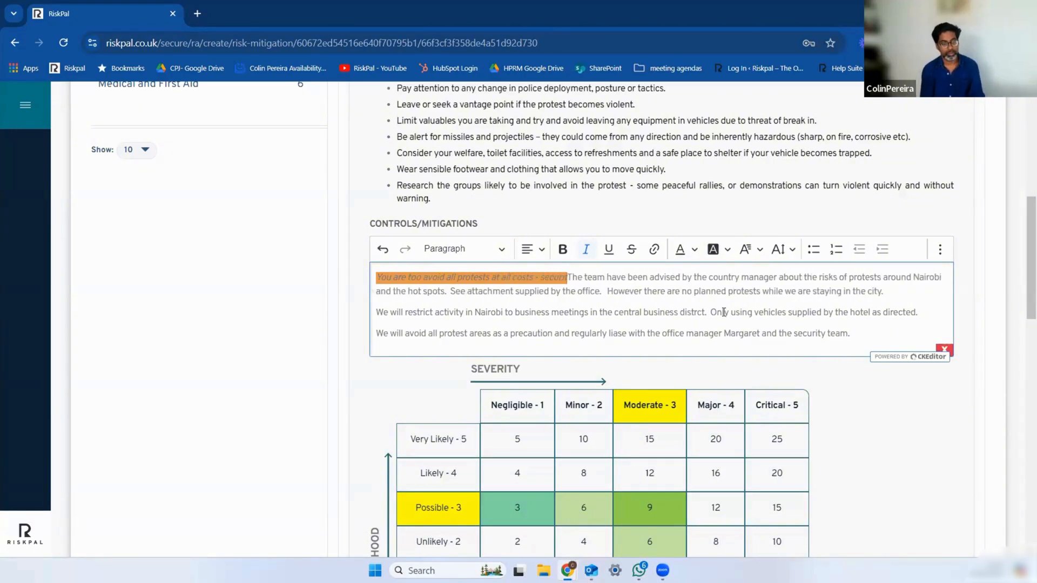
pyautogui.write('am')
pyautogui.press('Return')
pyautogui.press('Return')
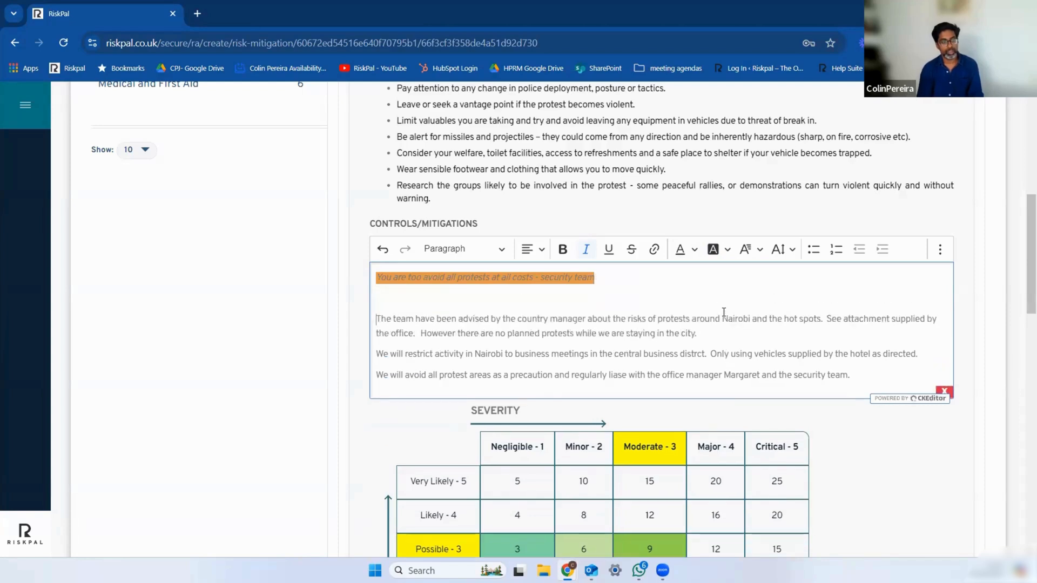
# Step: Make the added security team line bold and set its font colour to white
pyautogui.hotkey('shift', 'Home')
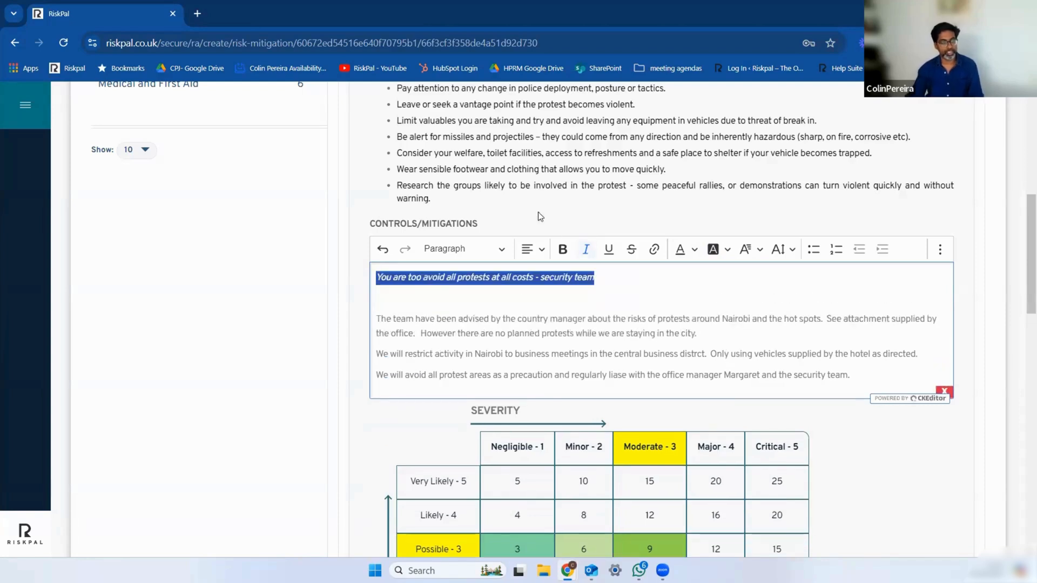
pyautogui.click(562, 249)
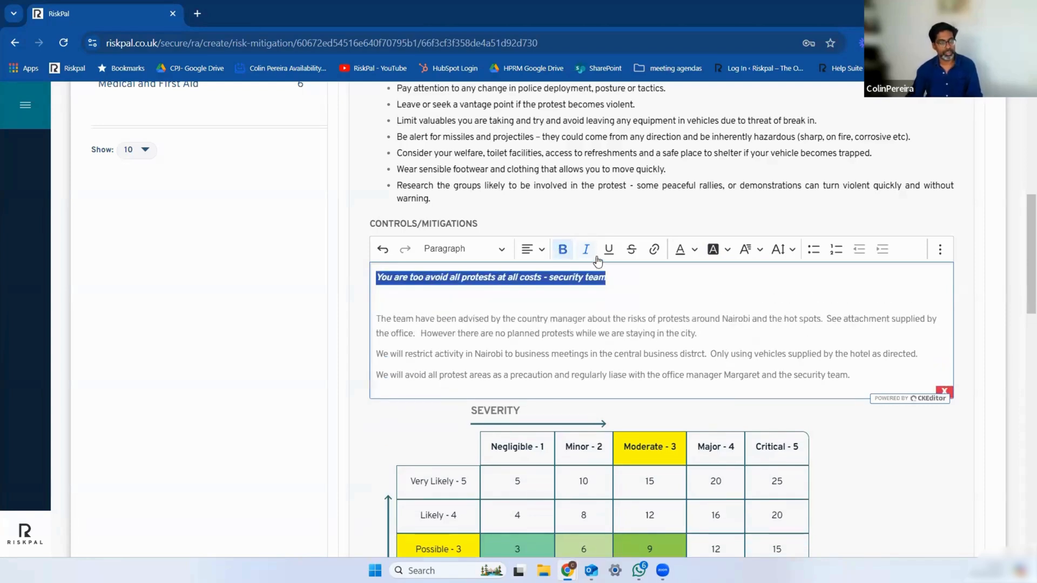
pyautogui.click(694, 256)
pyautogui.click(760, 294)
pyautogui.click(651, 297)
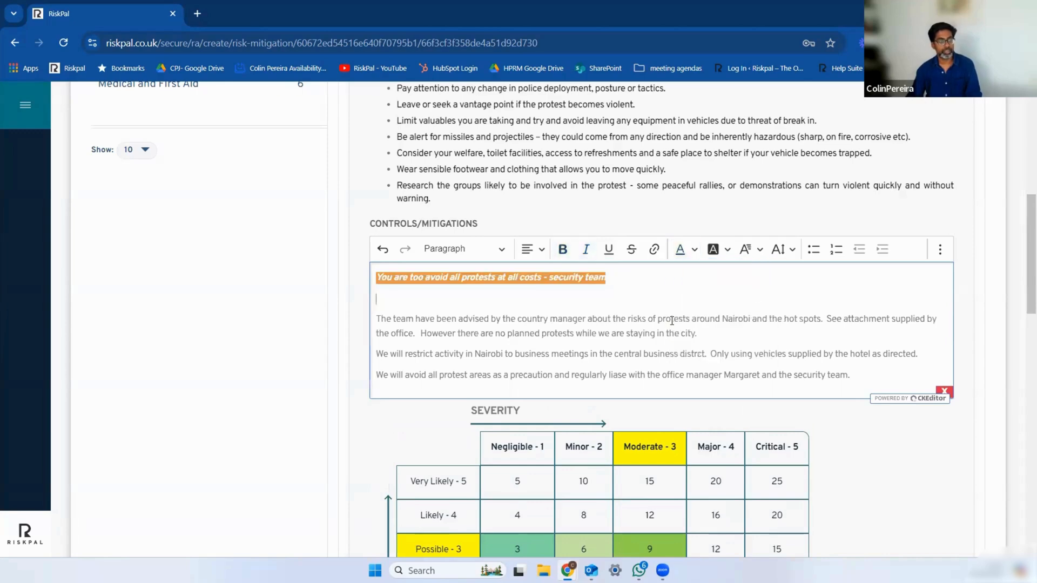
pyautogui.scroll(-1, 671, 346)
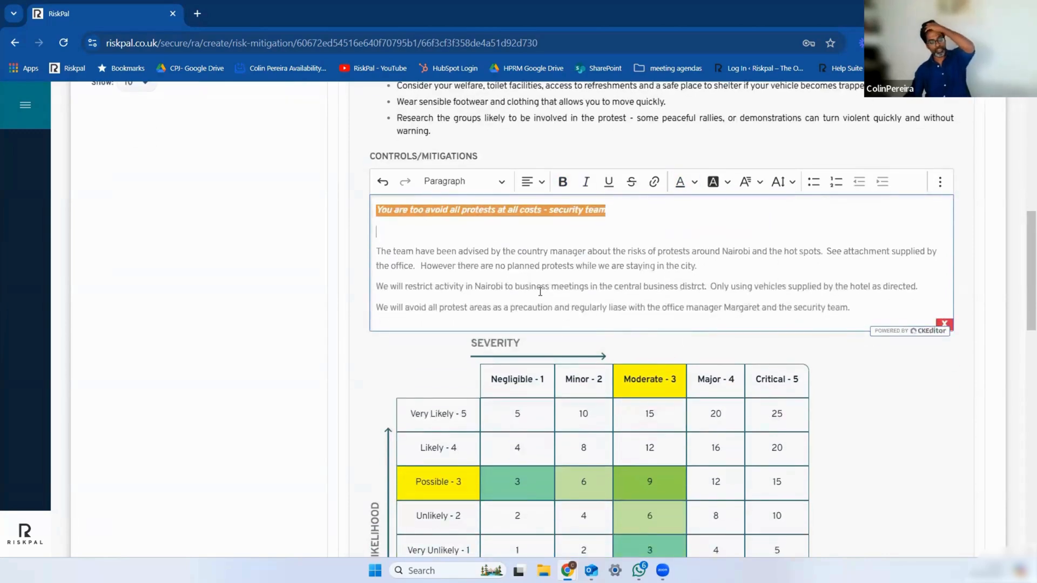
pyautogui.scroll(8, 541, 297)
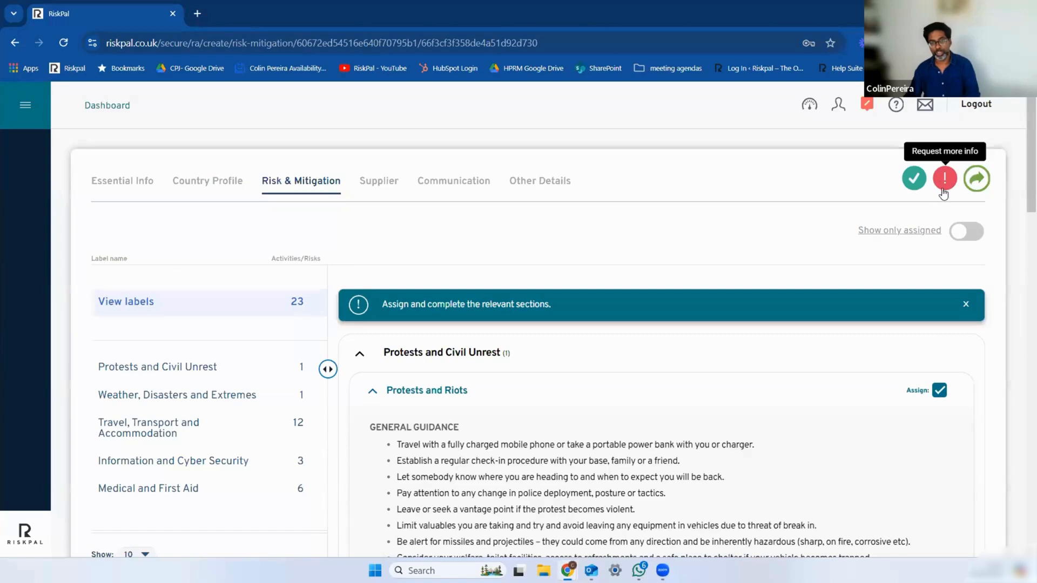
# Step: View the options for forwarding the risk assessment to a new approving manager, then dismiss them without forwarding
pyautogui.click(972, 181)
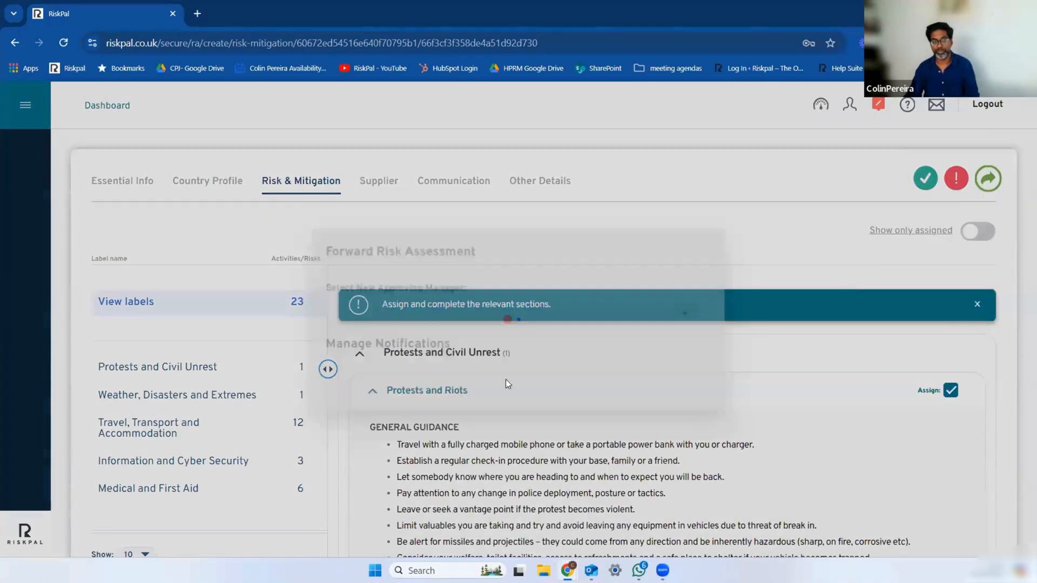
pyautogui.click(403, 228)
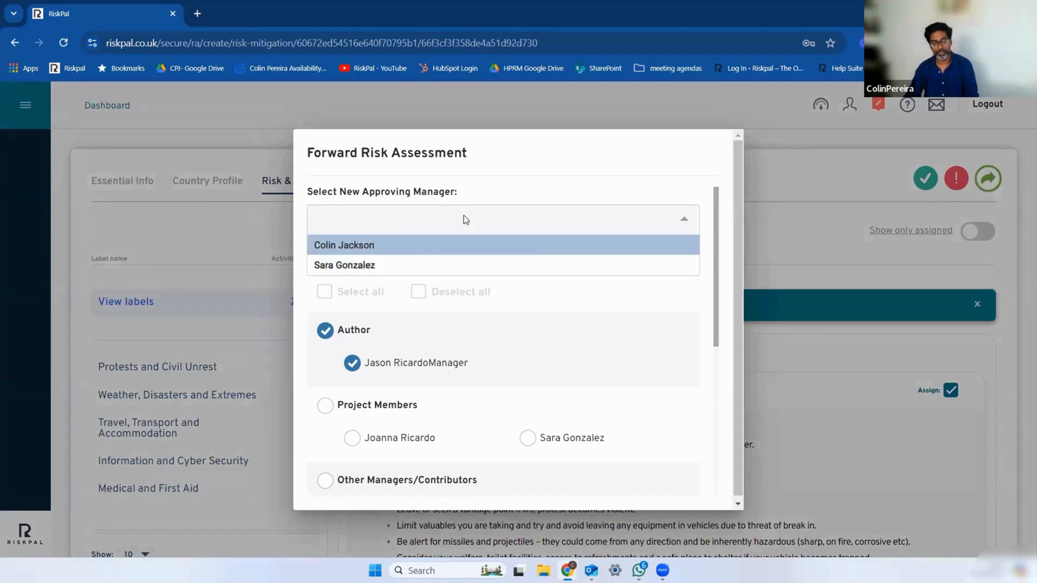
pyautogui.click(632, 115)
pyautogui.click(632, 114)
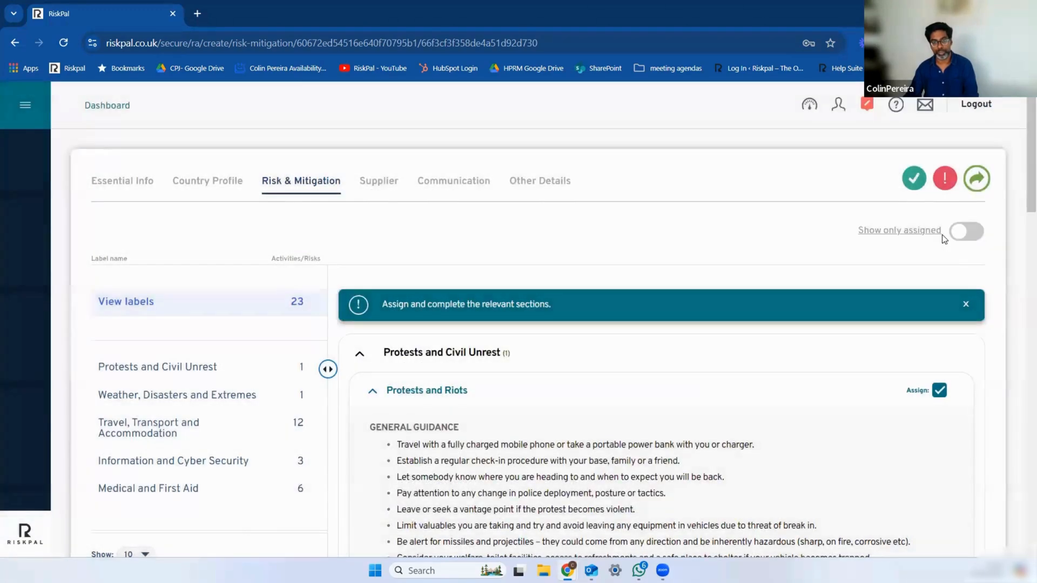
# Step: Start approving the risk assessment and review the notification recipients and the people it can be shared with
pyautogui.click(914, 179)
pyautogui.scroll(-2, 519, 451)
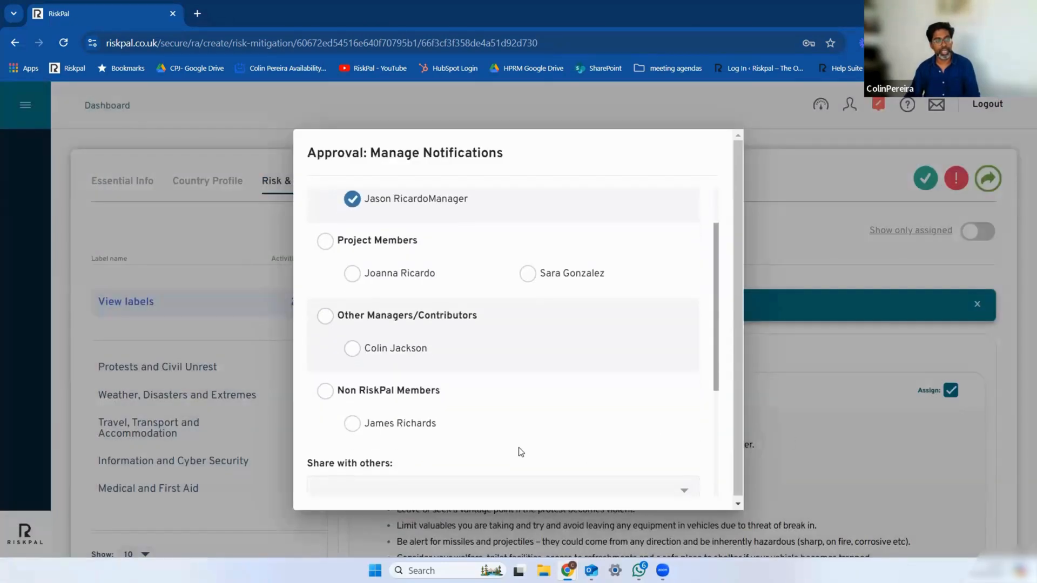
pyautogui.scroll(2, 519, 447)
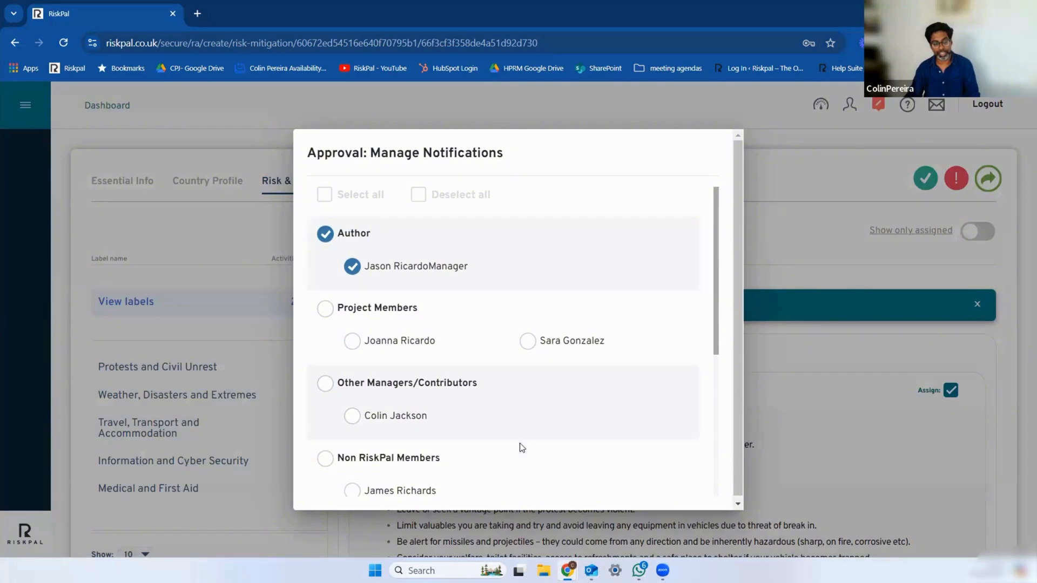
pyautogui.scroll(-2, 468, 448)
pyautogui.click(429, 430)
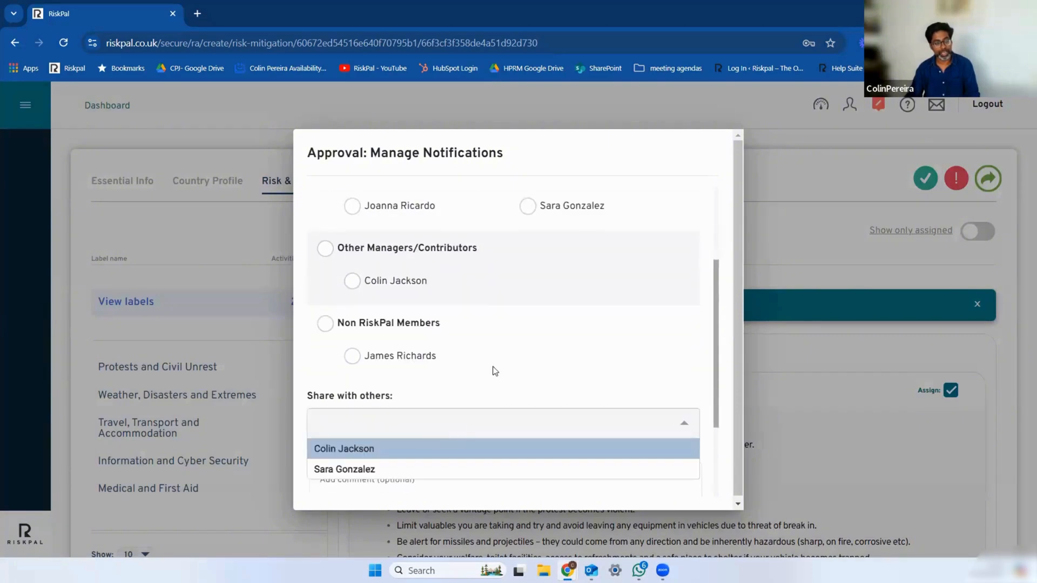
pyautogui.click(575, 372)
# Step: Add an approval comment beginning "I am happy for this trip to" and approve the risk assessment with the PDF attached
pyautogui.scroll(-2, 574, 378)
pyautogui.click(470, 400)
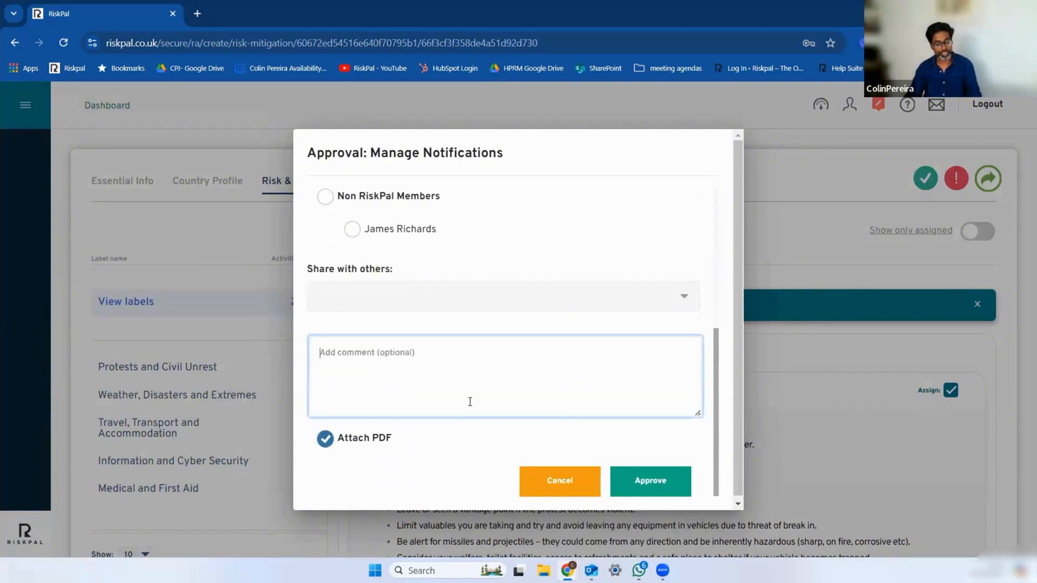
pyautogui.write('I')
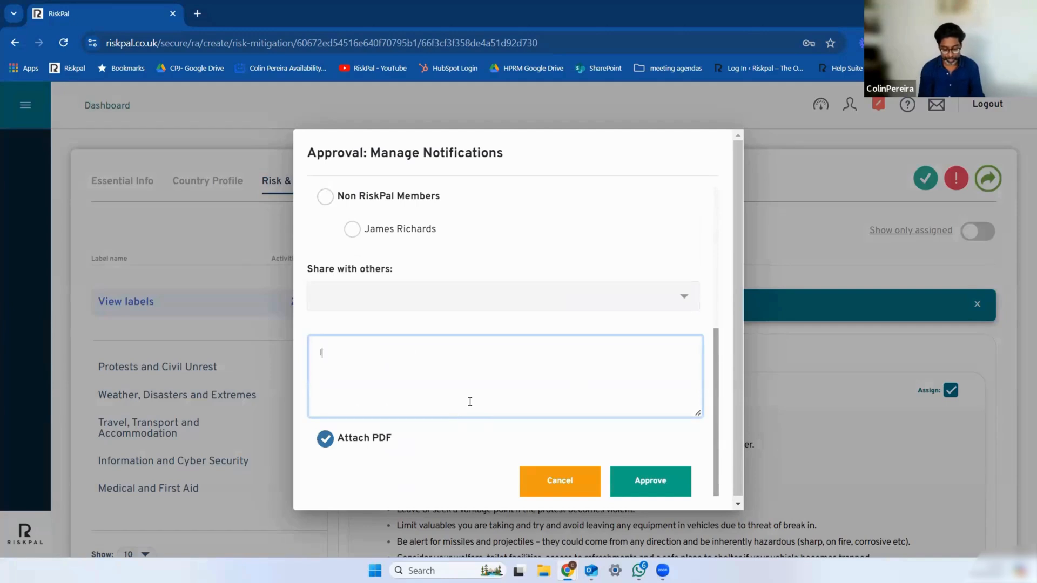
pyautogui.write(' am happyu t')
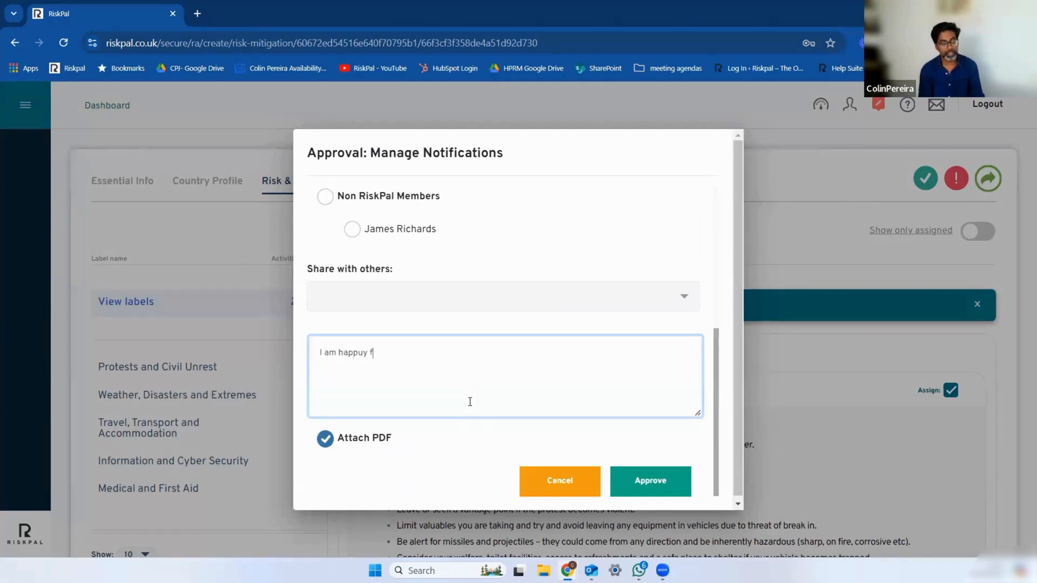
pyautogui.press('BackSpace')
pyautogui.press('BackSpace')
pyautogui.press('BackSpace')
pyautogui.press('BackSpace')
pyautogui.write('y for this tri')
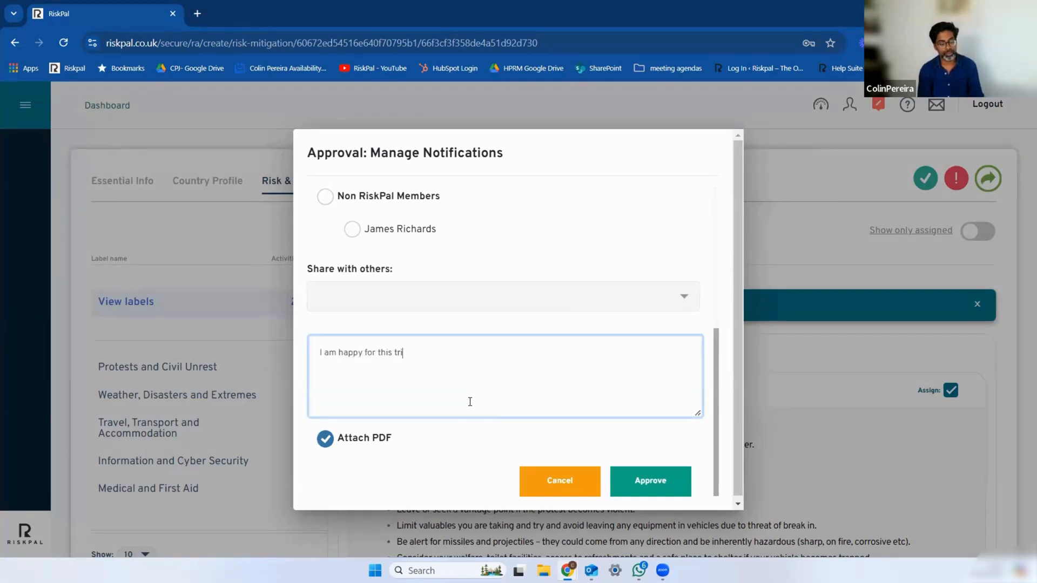
pyautogui.write('p to proceed.')
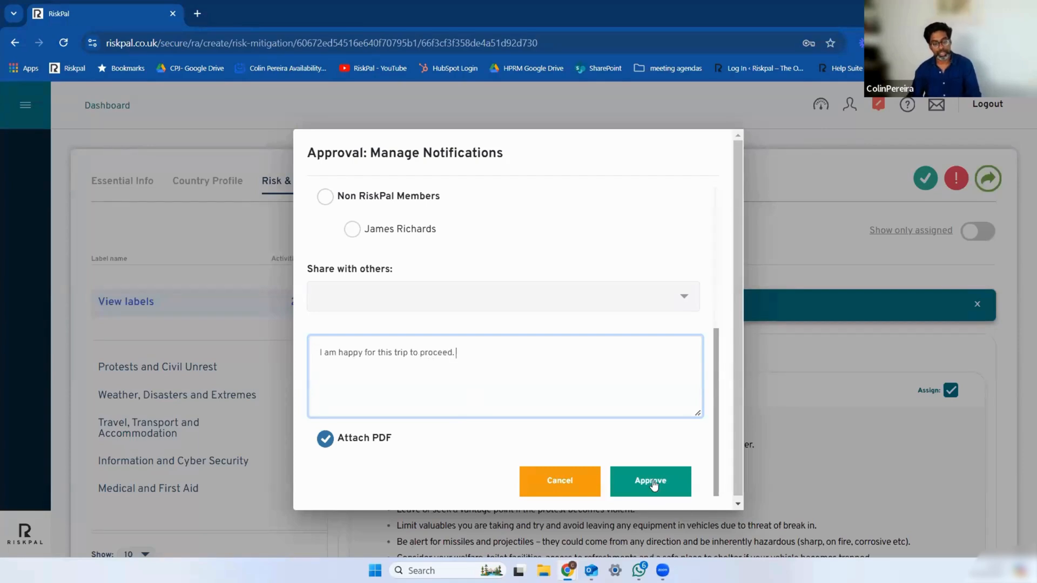
pyautogui.click(652, 479)
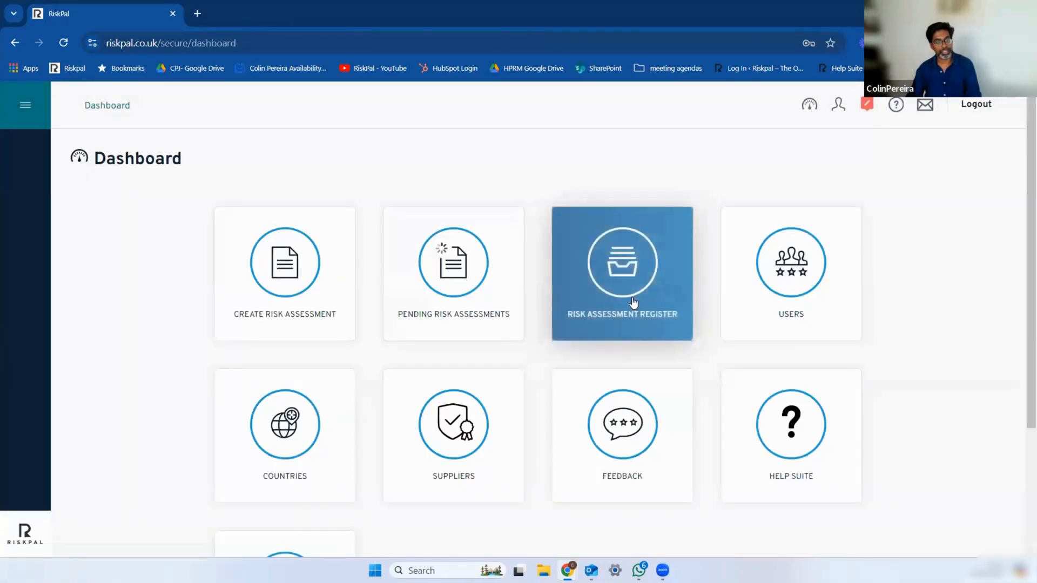
# Step: Open the Risk Assessment Register and look through the listed projects and their approval statuses
pyautogui.click(626, 302)
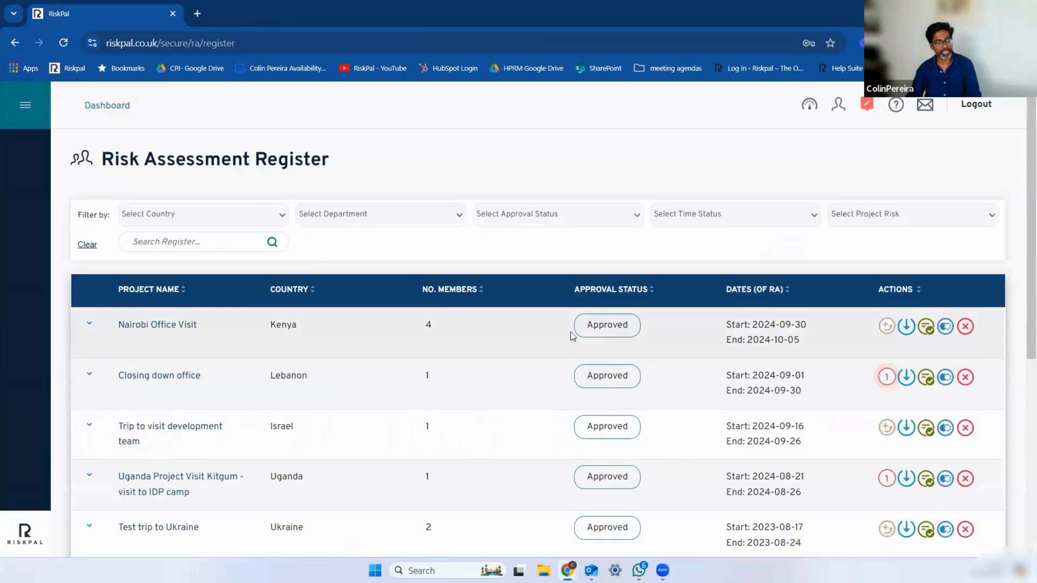
pyautogui.scroll(-3, 486, 450)
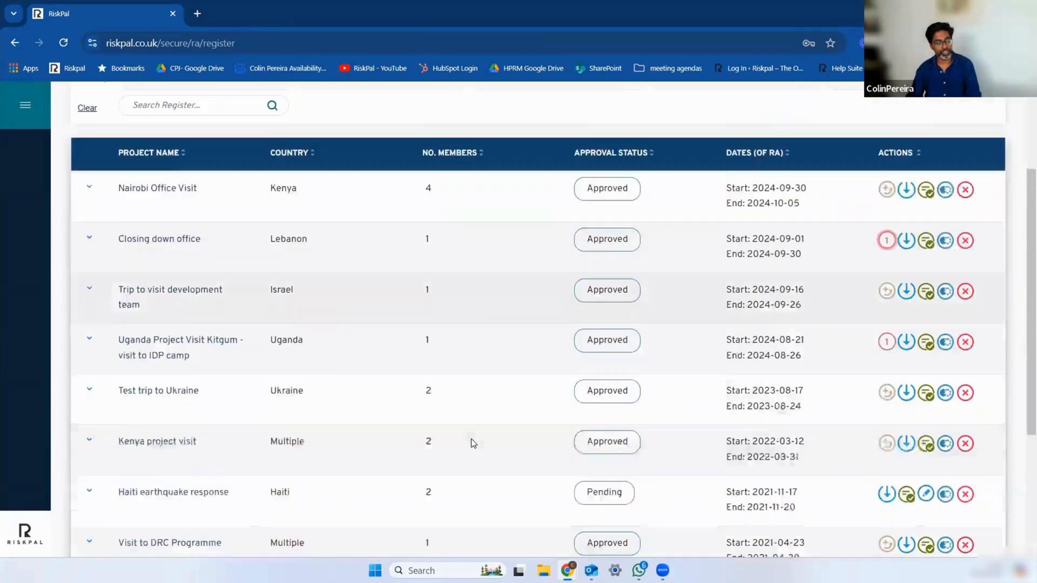
pyautogui.scroll(3, 471, 439)
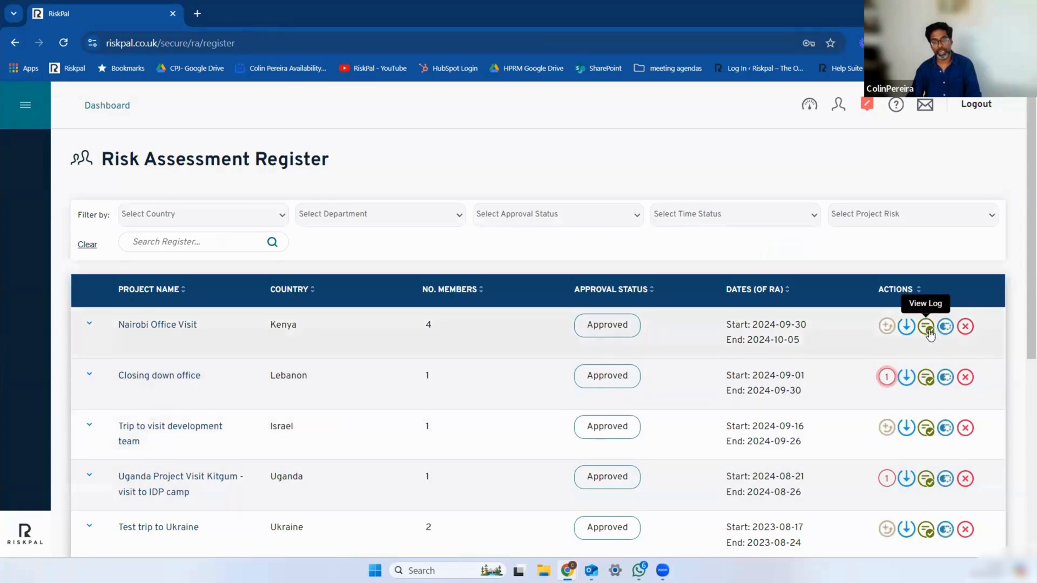
# Step: Write an update for Nairobi Office Visit: "the Sandara hotel was fully booked upon arrival. WE are moving to the Four Season ."
pyautogui.click(886, 326)
pyautogui.click(493, 278)
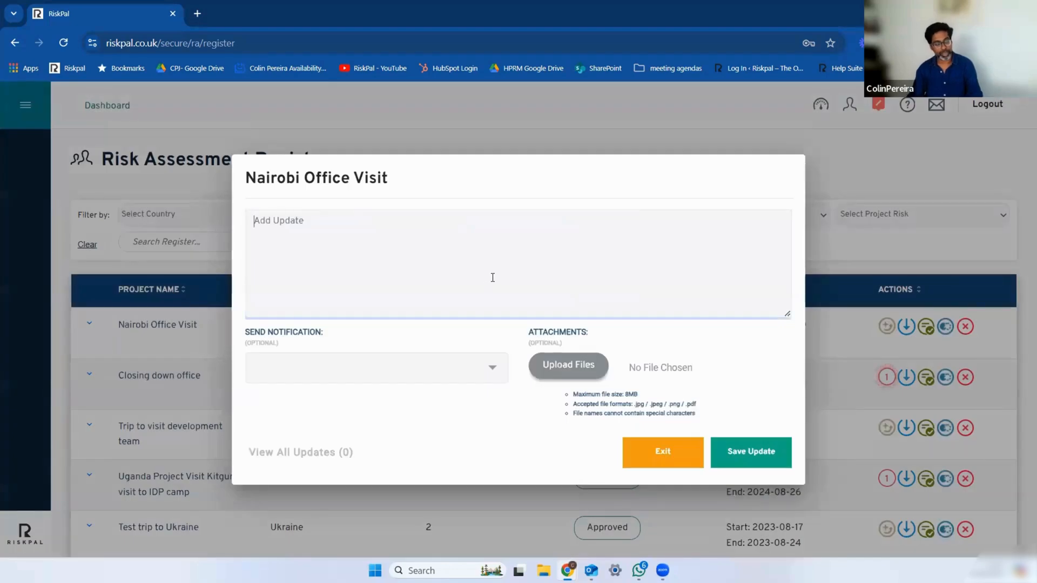
pyautogui.write('the')
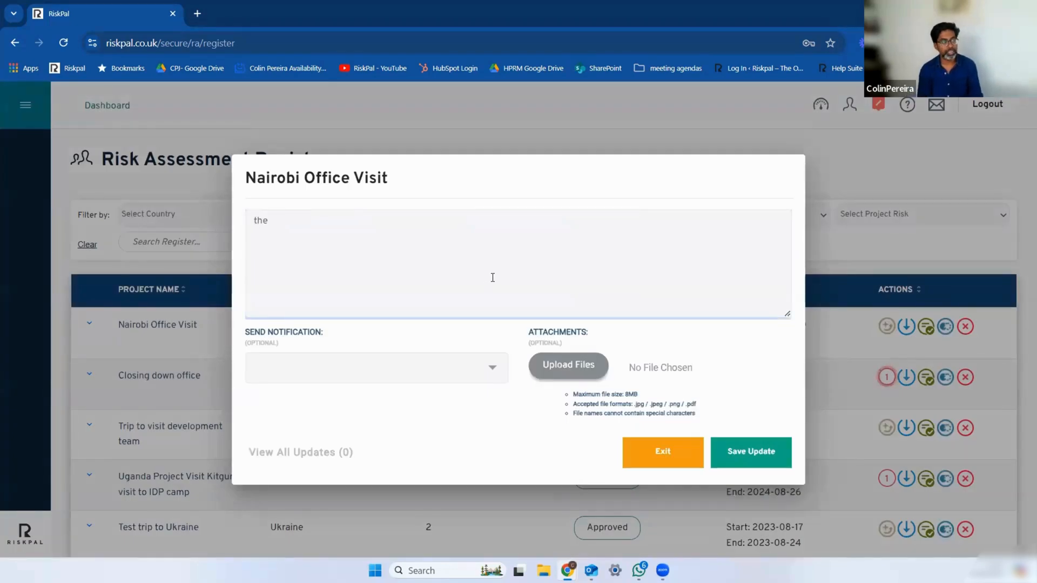
pyautogui.write(' Sandara')
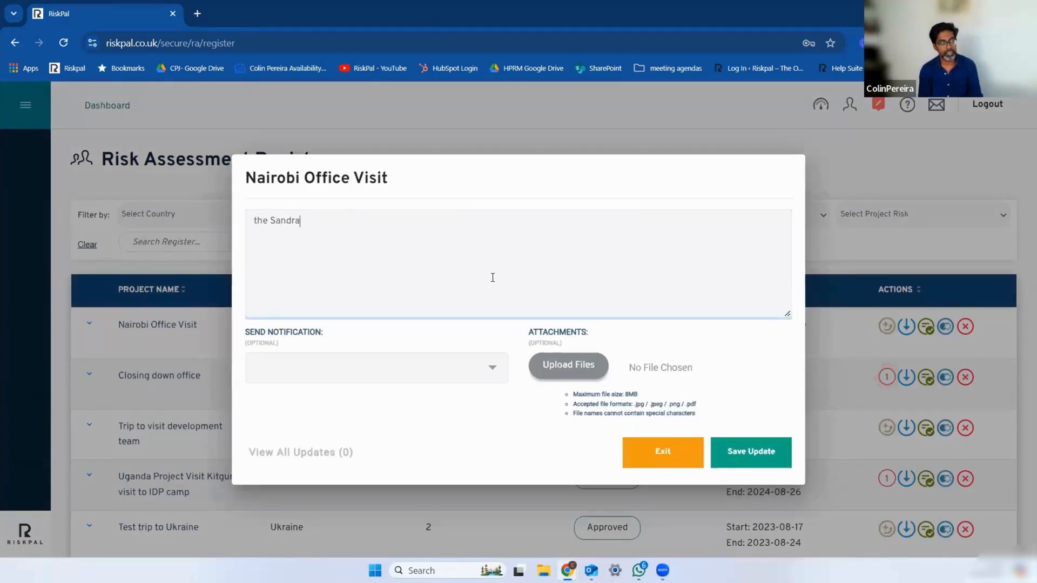
pyautogui.press('BackSpace')
pyautogui.press('BackSpace')
pyautogui.write('ara hotel')
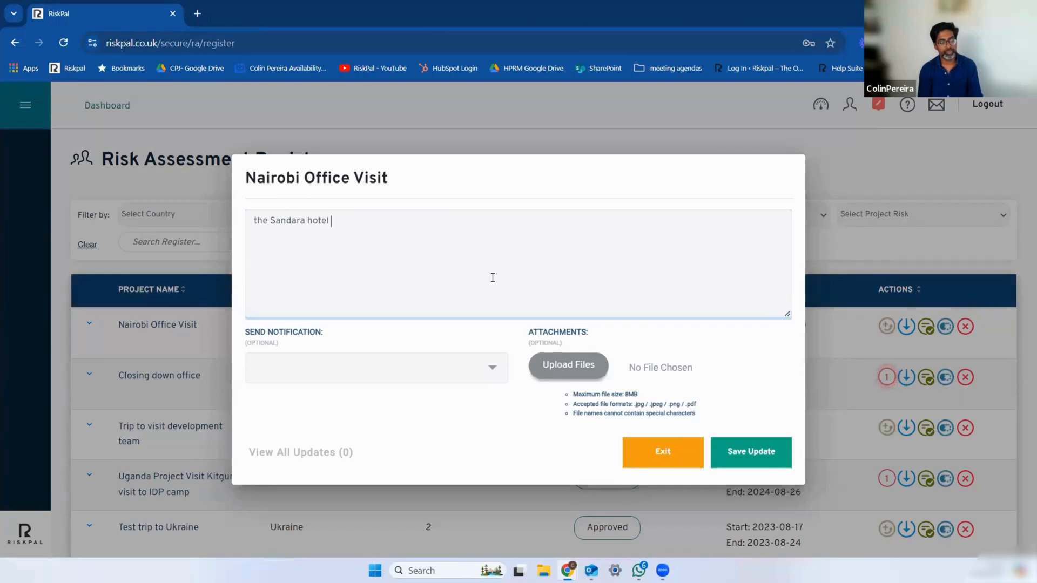
pyautogui.write(' was fully booked upon ar')
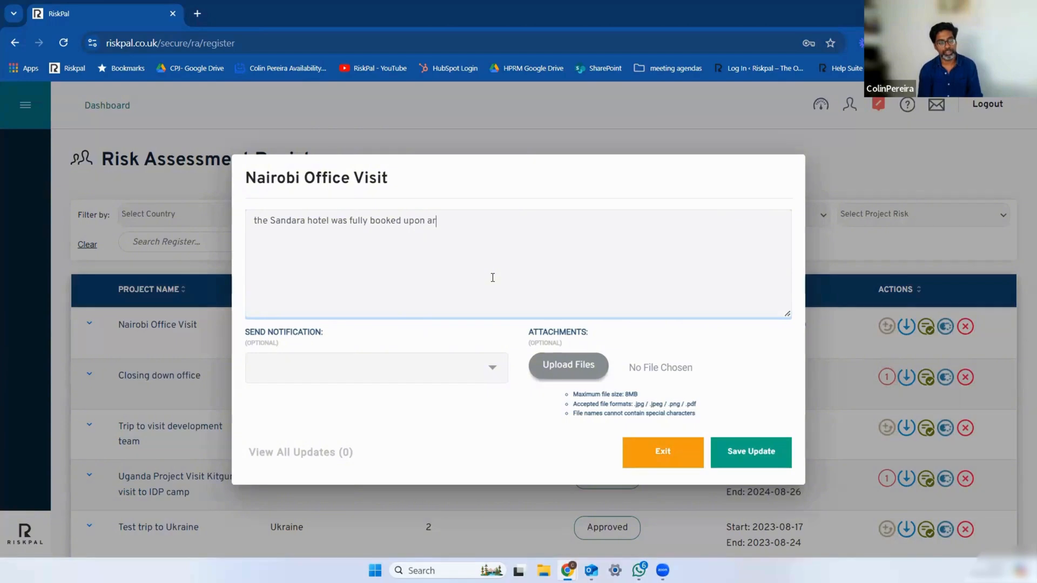
pyautogui.write('rival.  WE are')
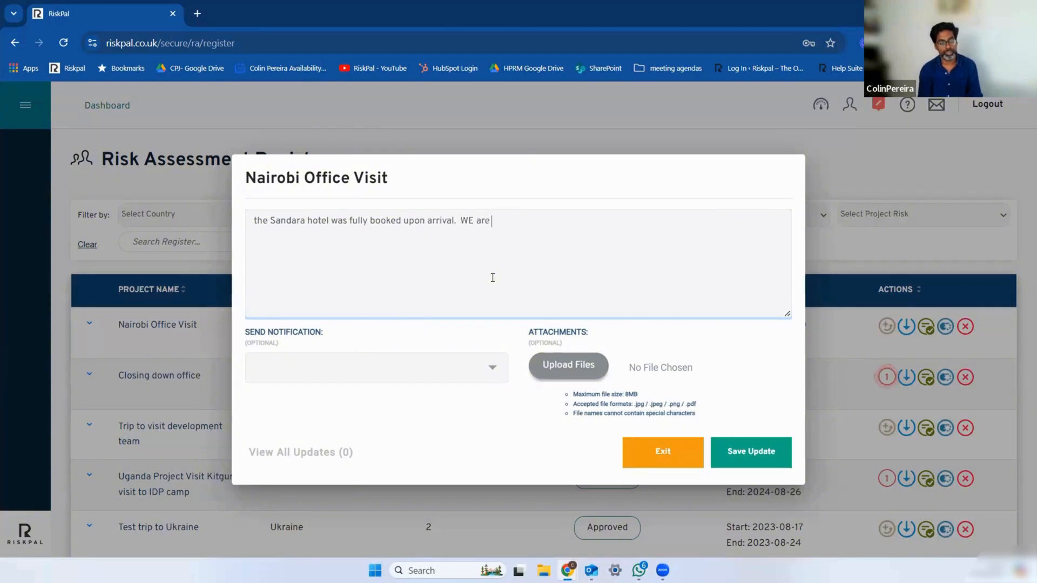
pyautogui.write(' moving to the Fo')
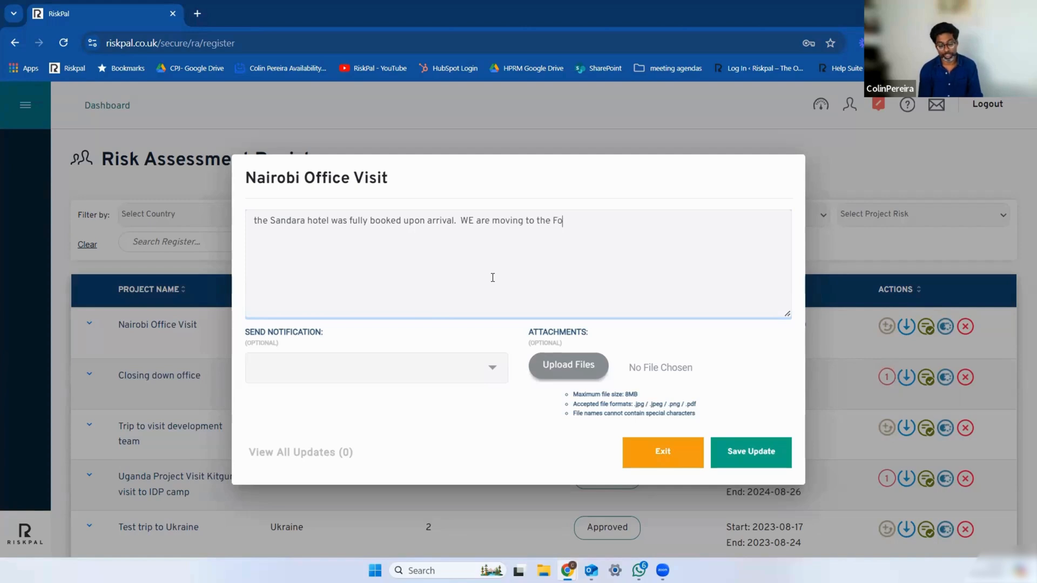
pyautogui.write('ur Season .')
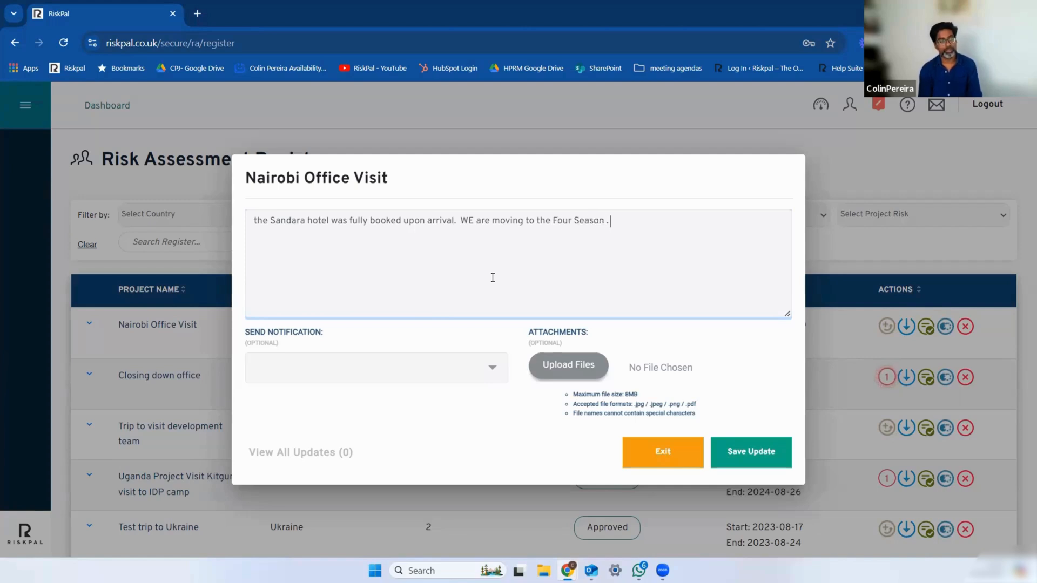
# Step: Choose the first listed person as the update's notification recipient, save the update and close the updates window
pyautogui.click(491, 373)
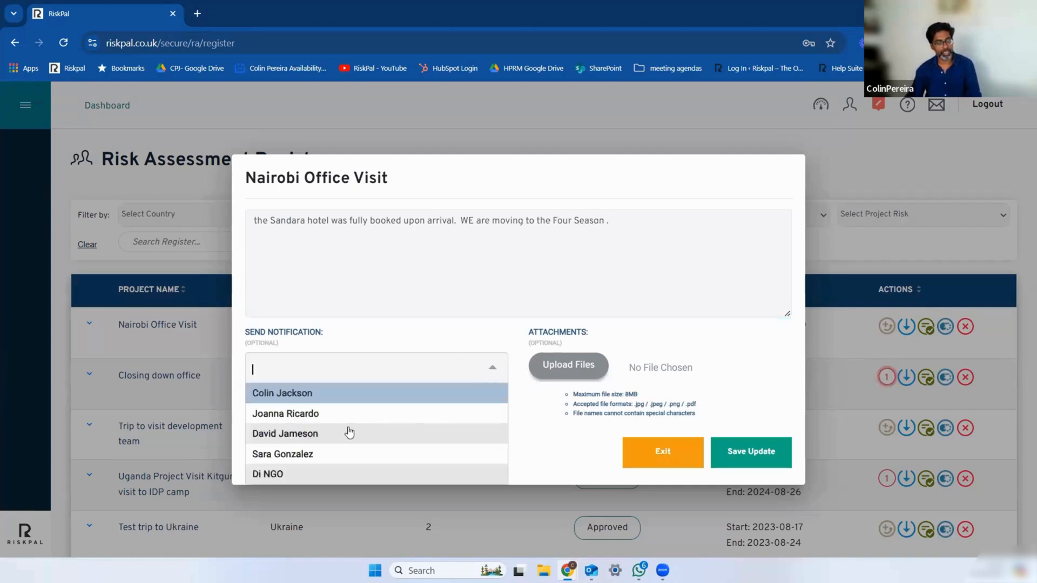
pyautogui.click(319, 394)
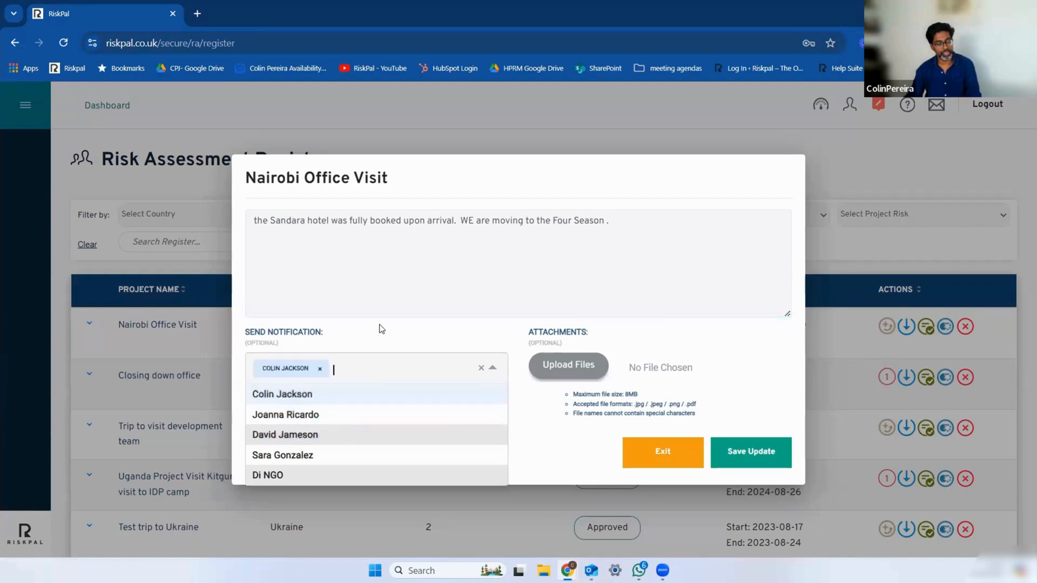
pyautogui.click(756, 451)
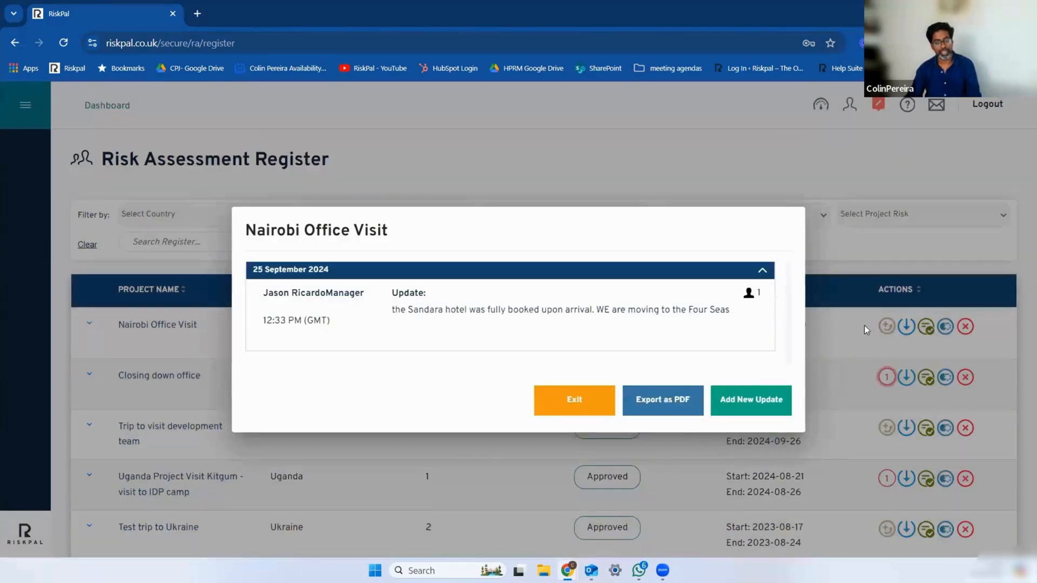
pyautogui.click(901, 394)
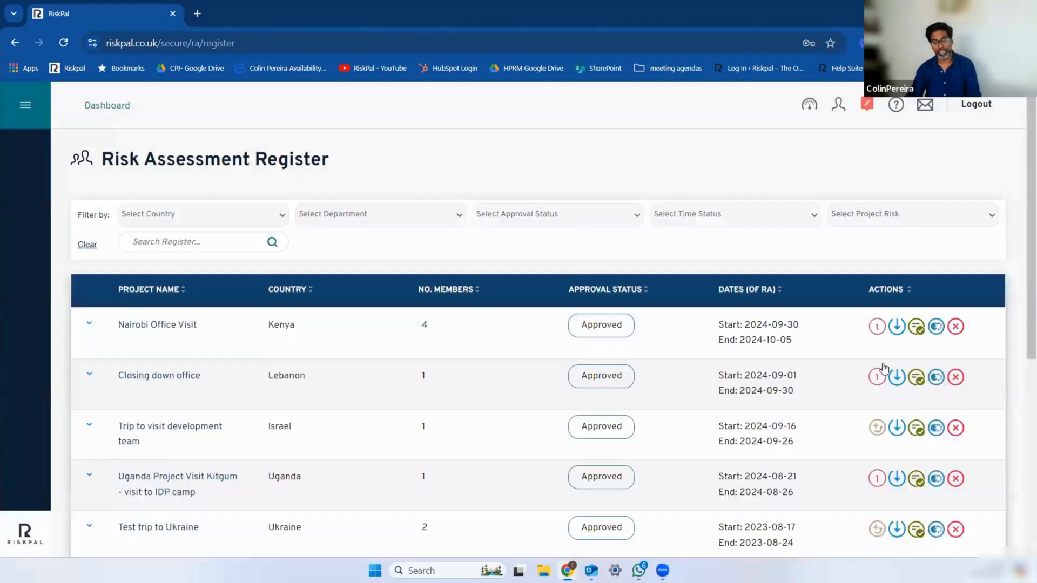
# Step: Review the saved updates for Nairobi Office Visit, examine its full action history, and return to the register
pyautogui.click(875, 333)
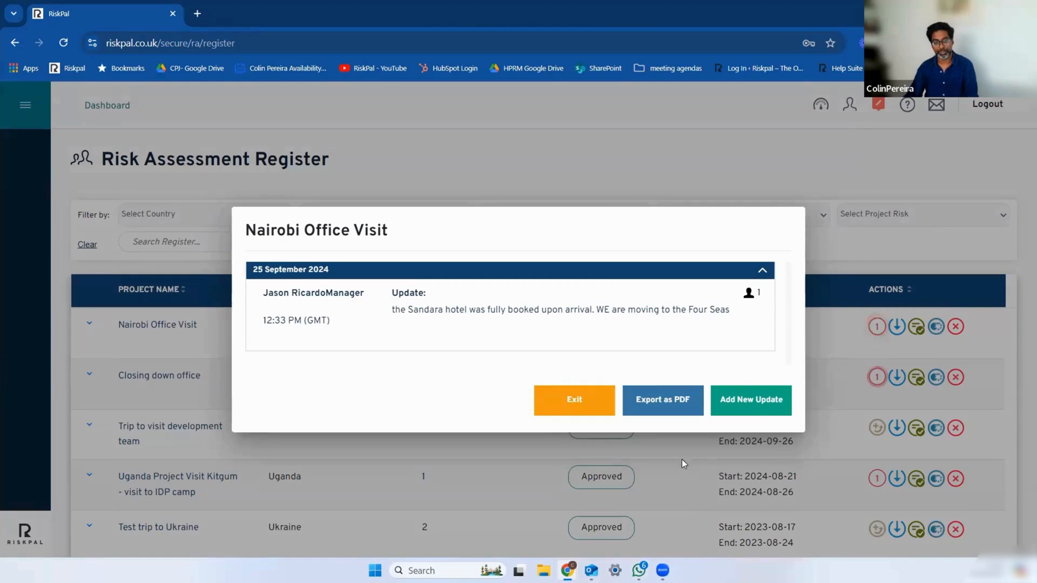
pyautogui.click(576, 406)
pyautogui.click(918, 326)
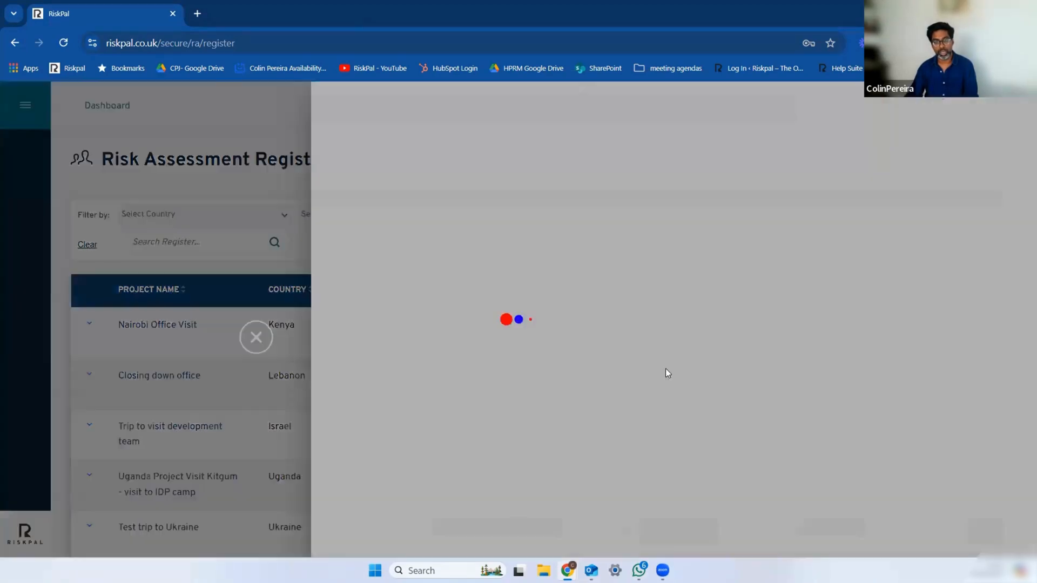
pyautogui.scroll(-1, 629, 270)
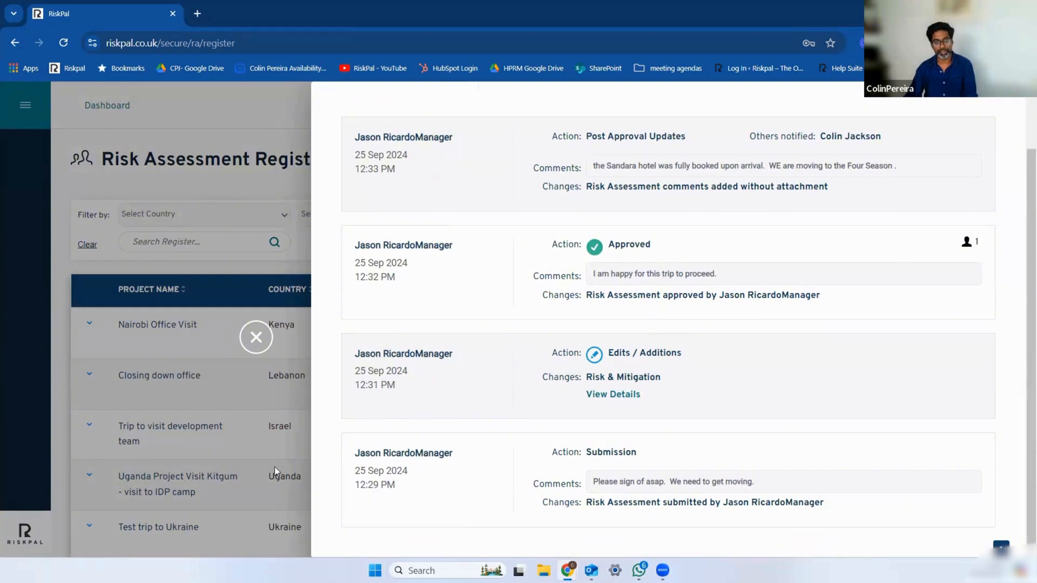
pyautogui.click(263, 340)
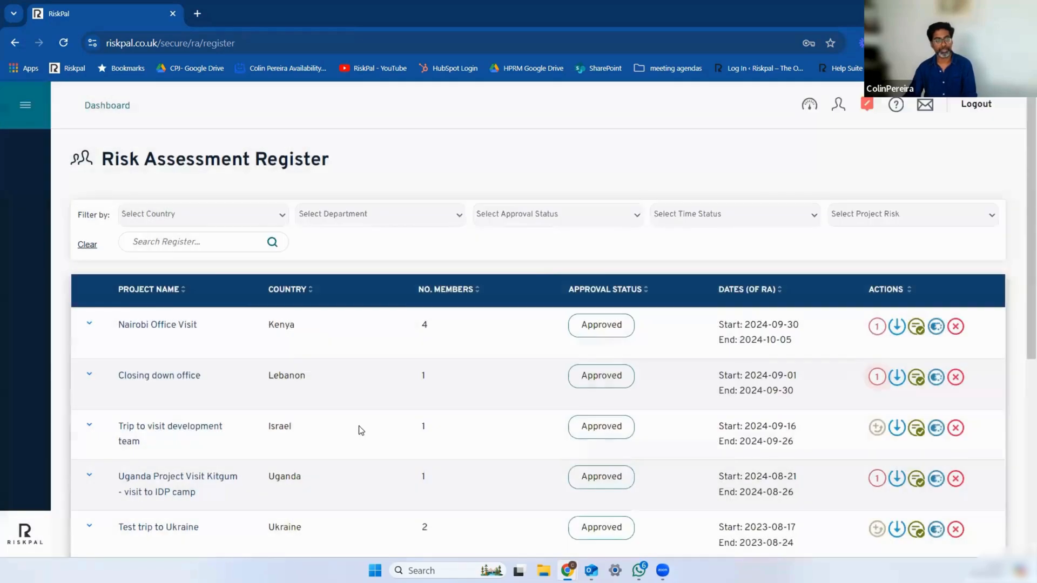
# Step: Return to the dashboard and look over the available modules down to Analytics
pyautogui.click(107, 107)
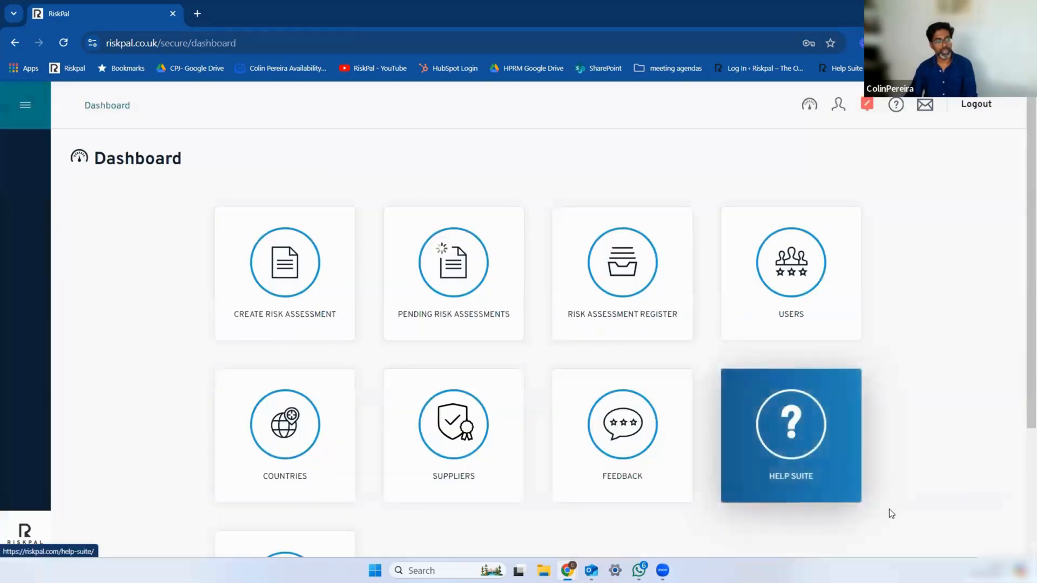
pyautogui.scroll(-1, 907, 438)
pyautogui.scroll(-1, 569, 497)
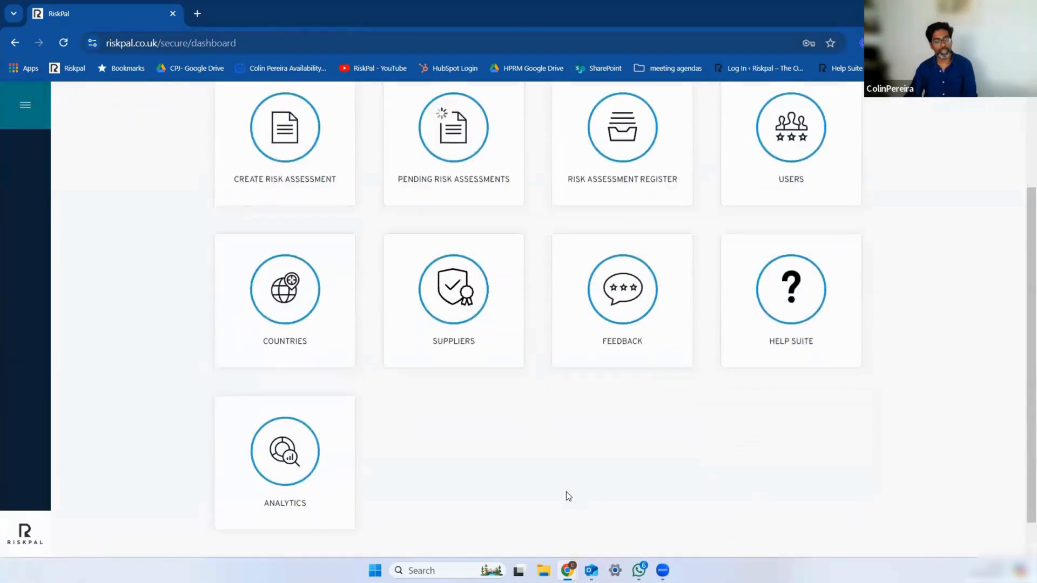
pyautogui.scroll(2, 583, 497)
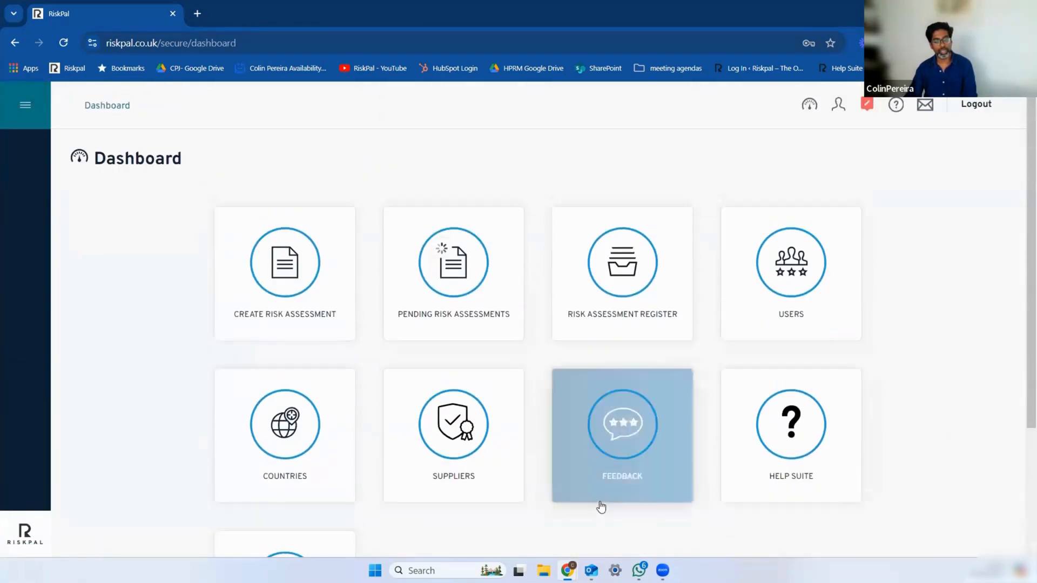
# Step: Open the Help Suite from the dashboard and look over its User, Manager, Admin and FAQ sections
pyautogui.click(763, 424)
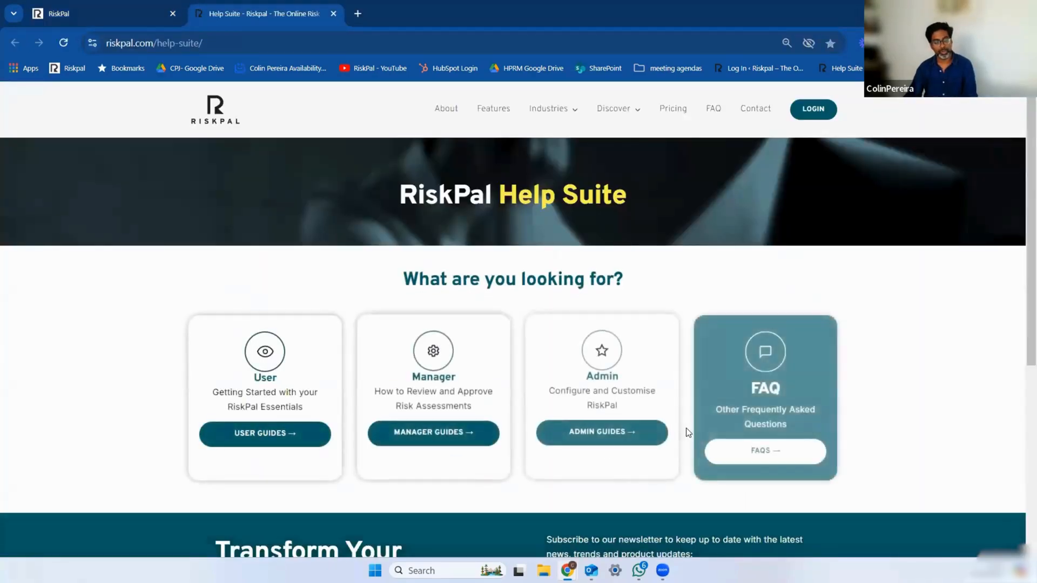
pyautogui.scroll(-1, 545, 489)
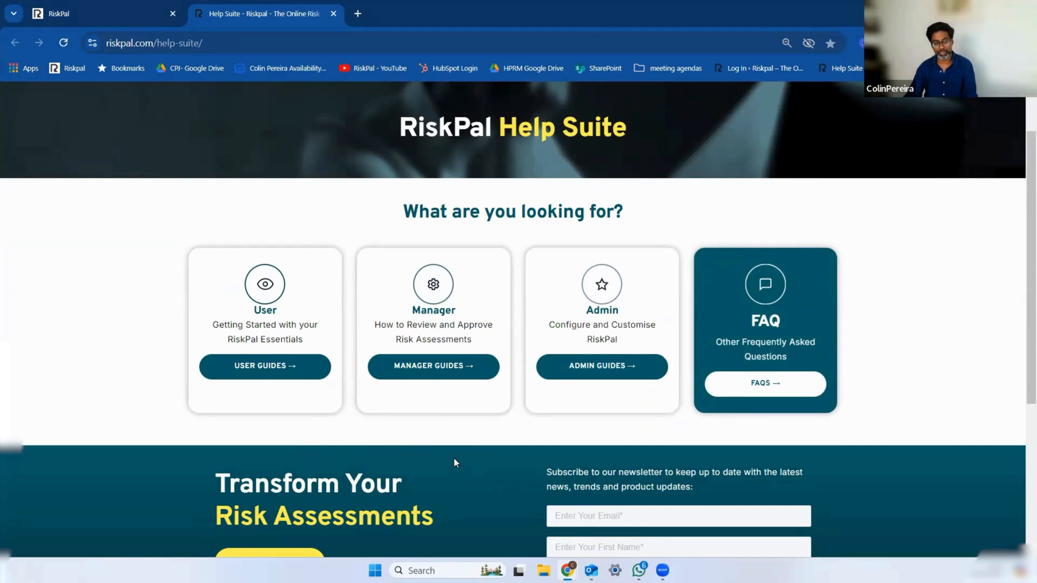
pyautogui.scroll(1, 454, 463)
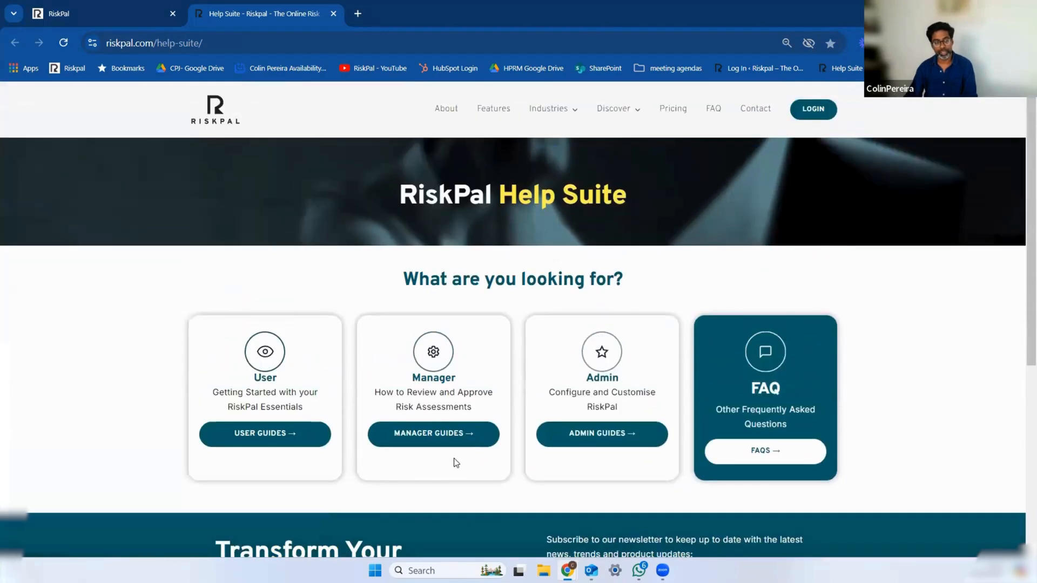
# Step: Go back to the RiskPal dashboard, open the Users list and examine the users and their emergency record option
pyautogui.click(123, 15)
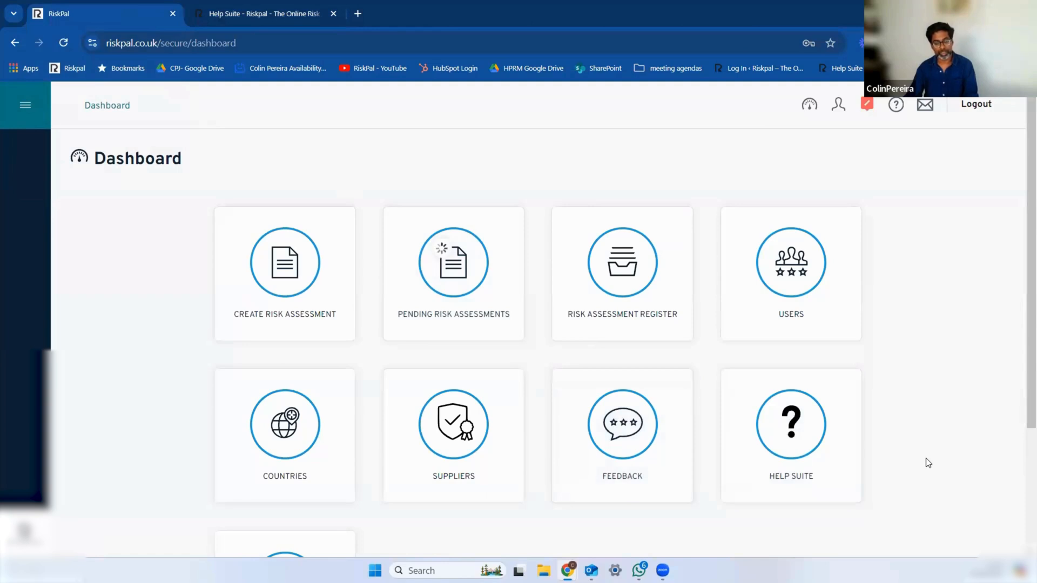
pyautogui.scroll(-2, 925, 463)
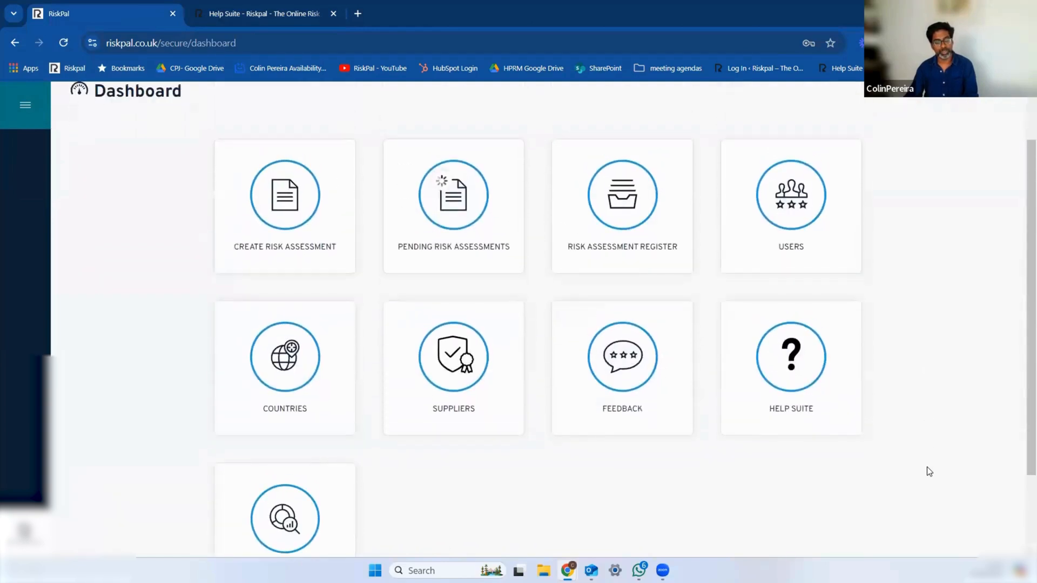
pyautogui.click(810, 251)
pyautogui.scroll(-2, 465, 401)
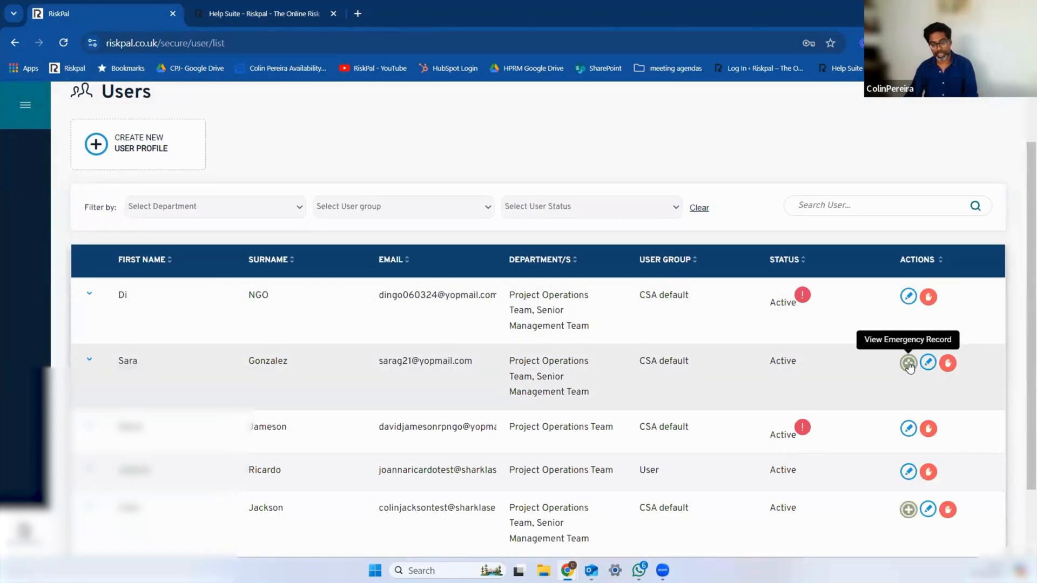
pyautogui.scroll(2, 373, 345)
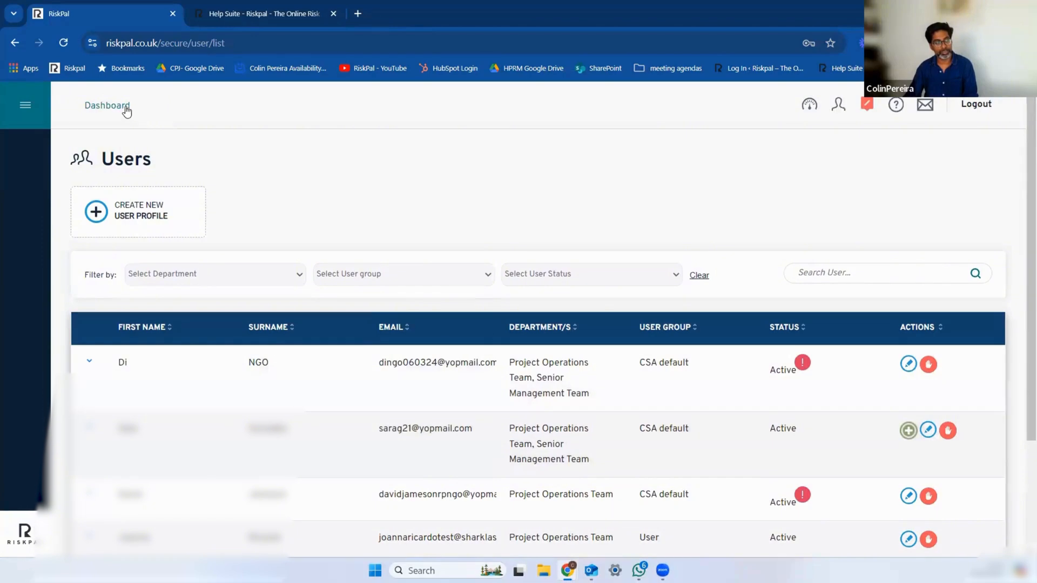
# Step: Open the Emergency Details of the signed-in user's profile and consent to the information being accessed in an emergency
pyautogui.click(123, 107)
pyautogui.click(838, 104)
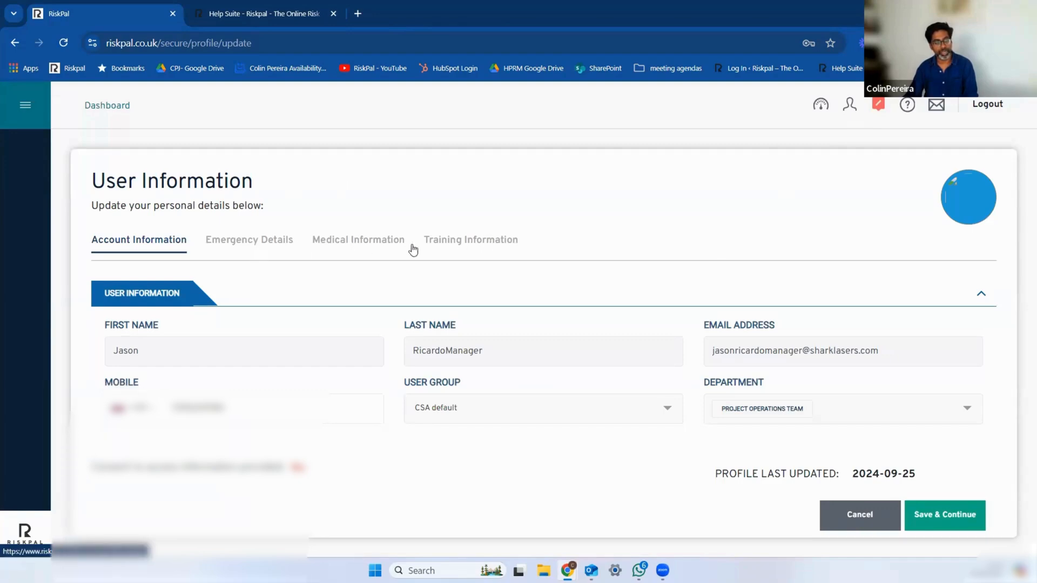
pyautogui.click(267, 244)
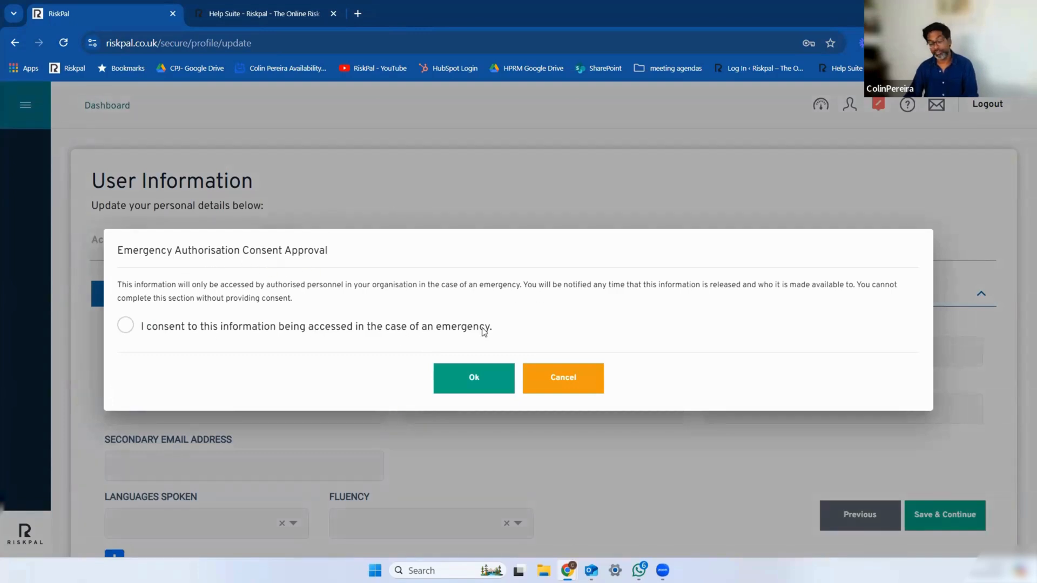
pyautogui.click(125, 325)
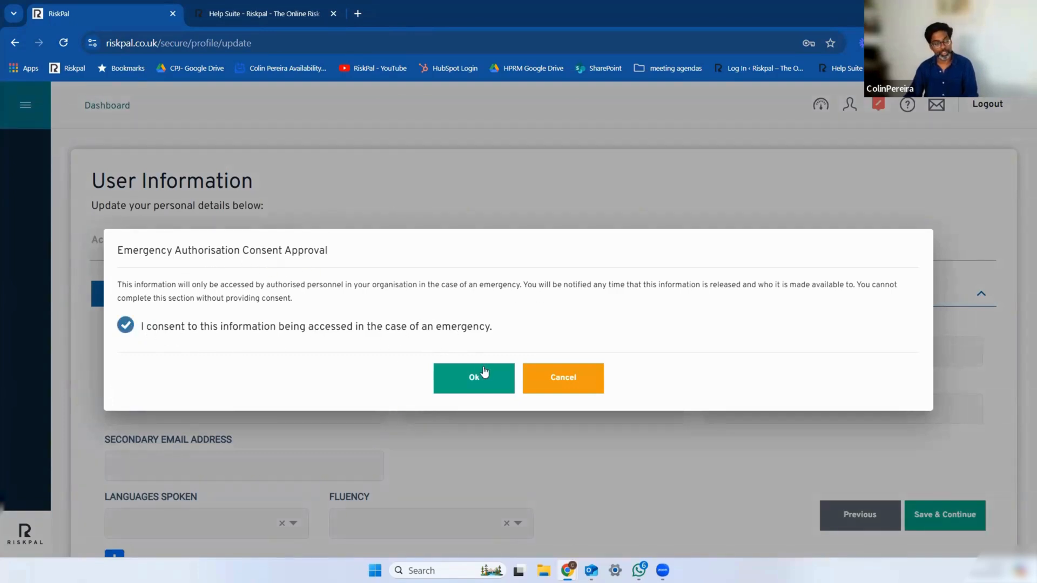
pyautogui.click(473, 379)
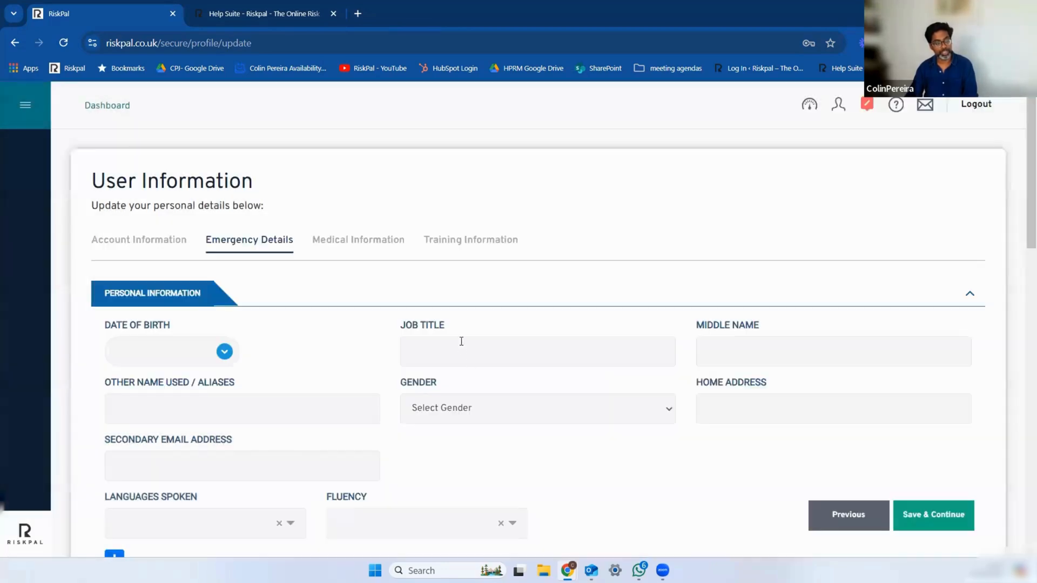
# Step: Examine the Emergency Details form from personal and passport information through both emergency contacts to the crisis information
pyautogui.scroll(-3, 461, 341)
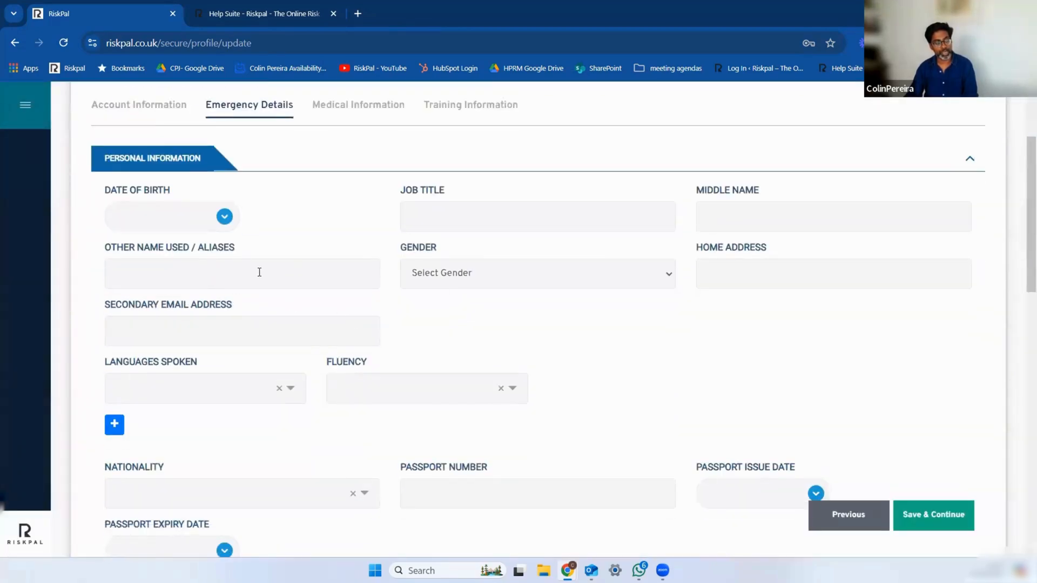
pyautogui.scroll(-3, 307, 296)
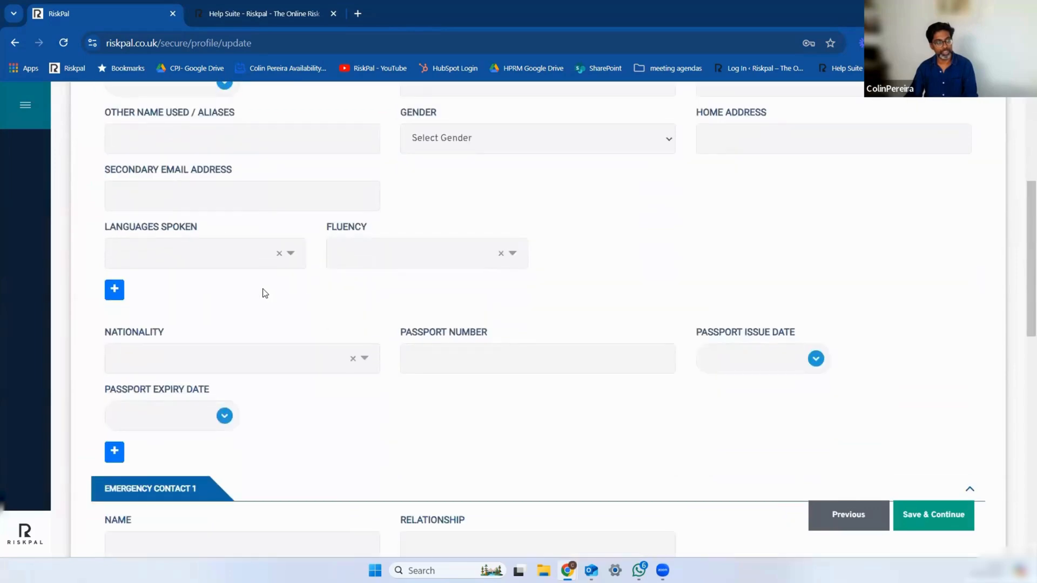
pyautogui.scroll(-3, 250, 289)
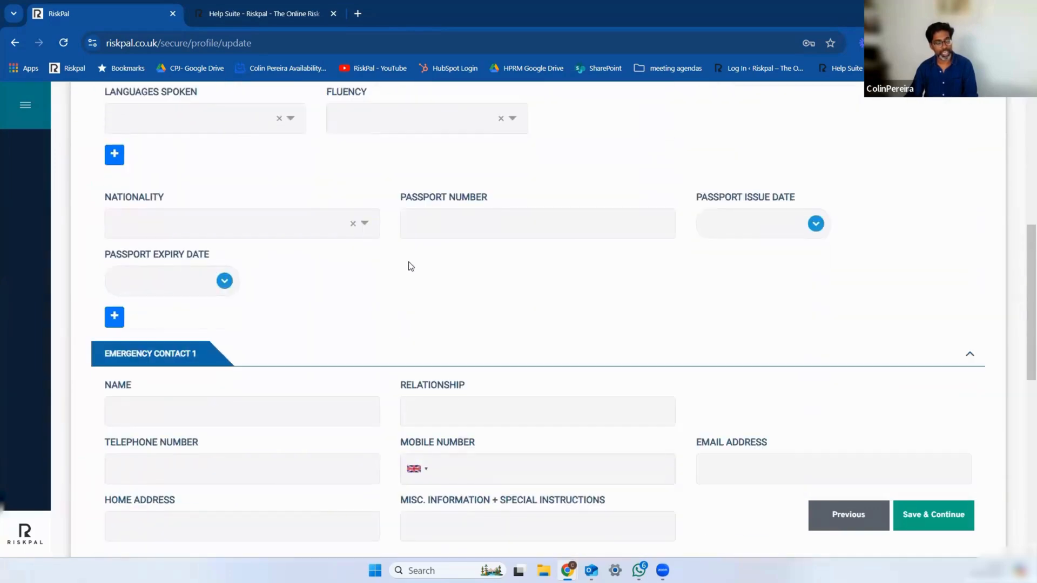
pyautogui.scroll(-1, 614, 328)
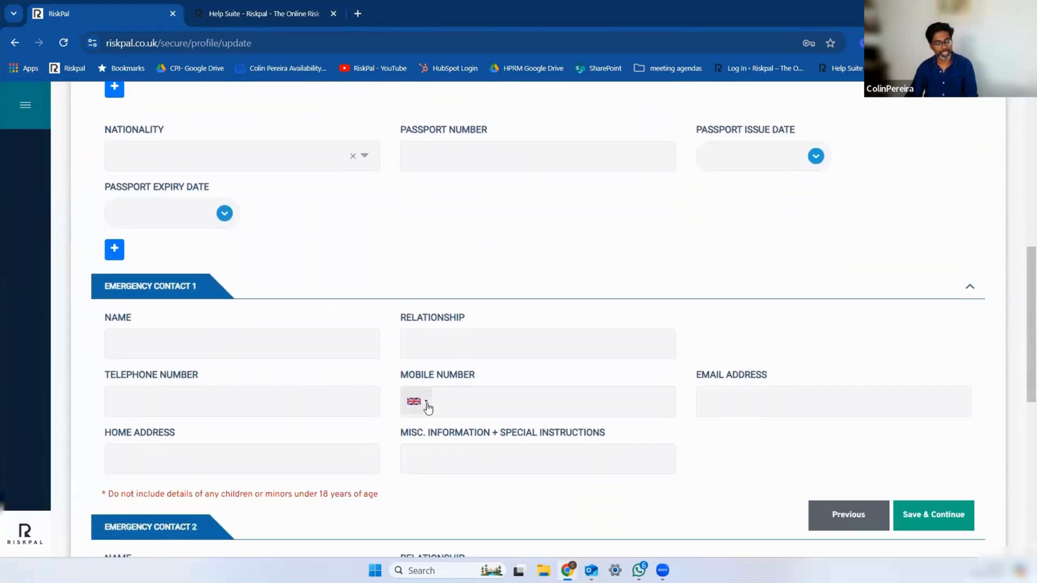
pyautogui.scroll(-1, 542, 459)
pyautogui.scroll(-1, 541, 459)
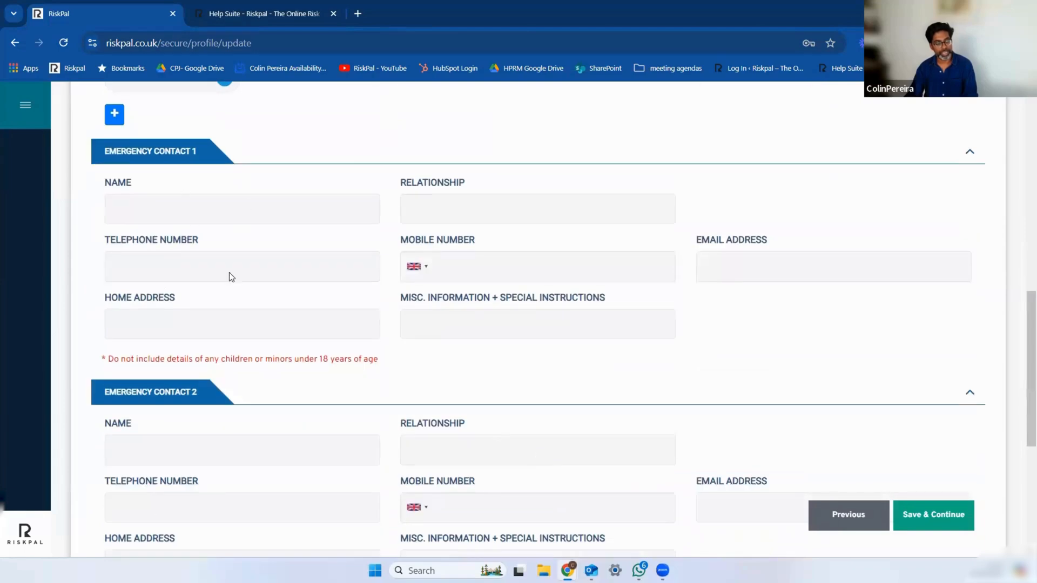
pyautogui.scroll(-1, 259, 364)
pyautogui.scroll(-3, 294, 380)
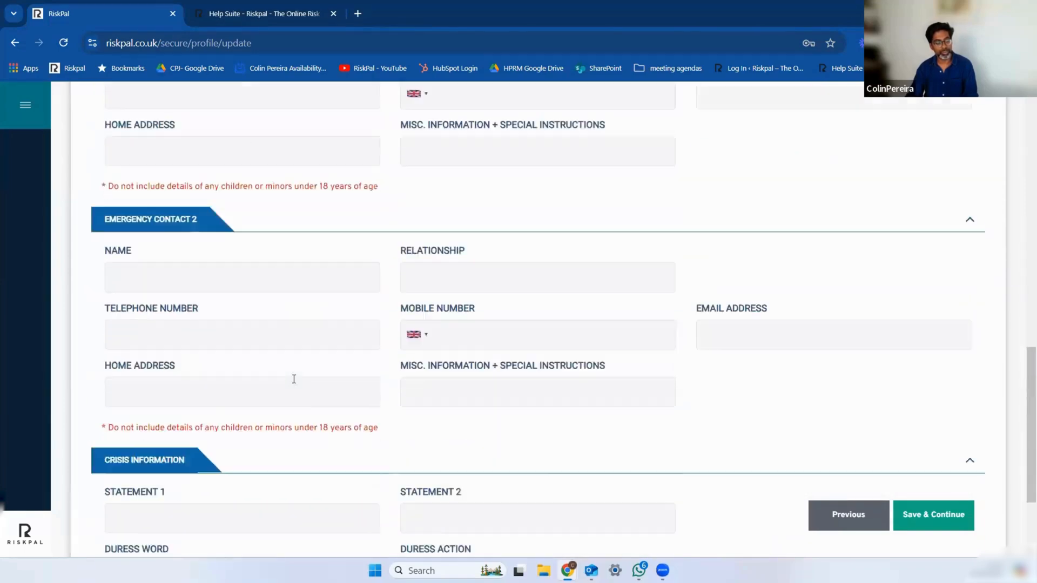
pyautogui.scroll(10, 289, 373)
pyautogui.scroll(-10, 288, 366)
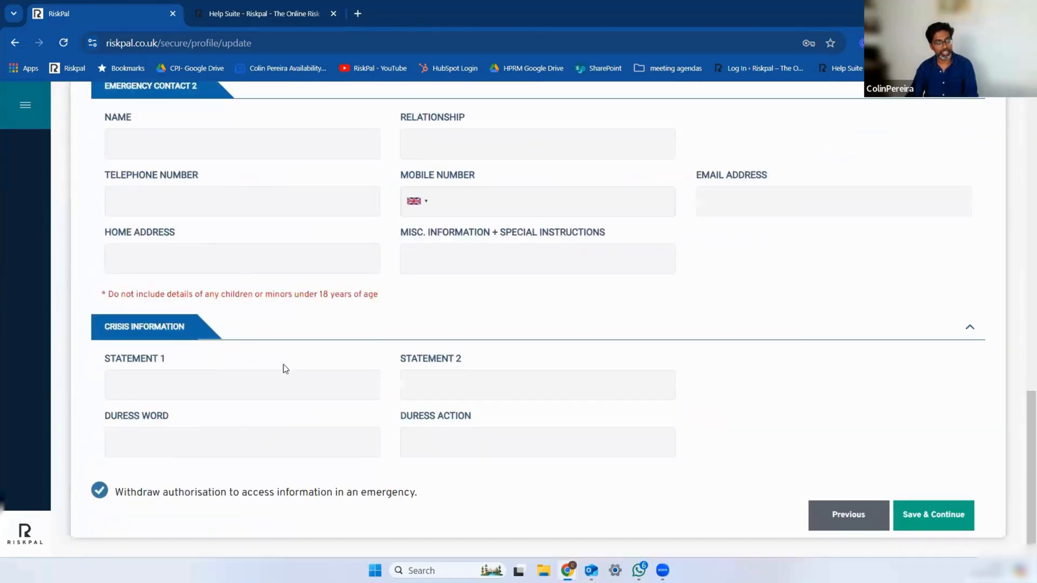
pyautogui.scroll(10, 487, 429)
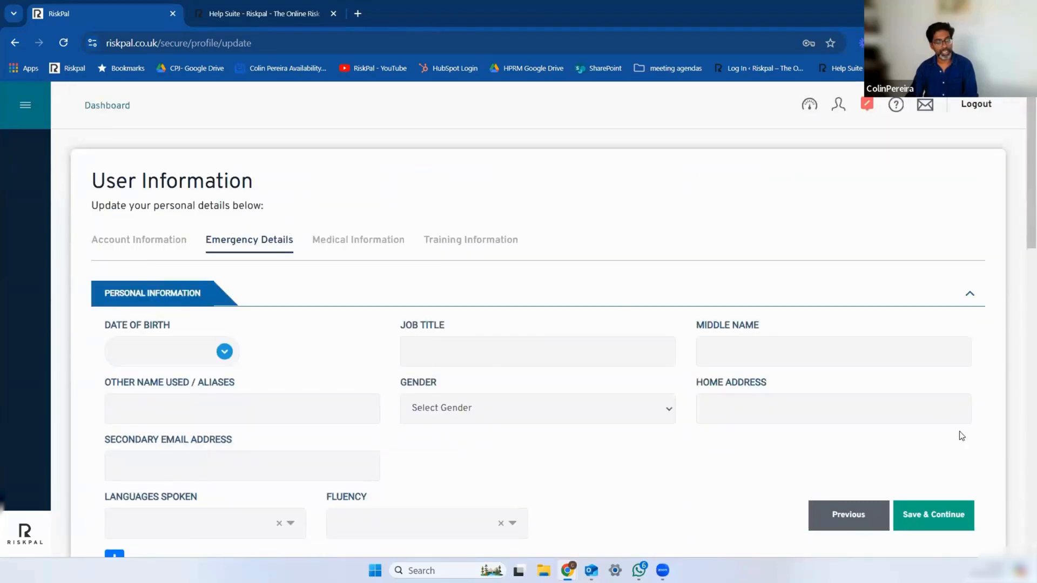
# Step: Save the emergency details, continue to Medical Information and look over its blood group, medical condition, medication and vaccination fields
pyautogui.click(945, 512)
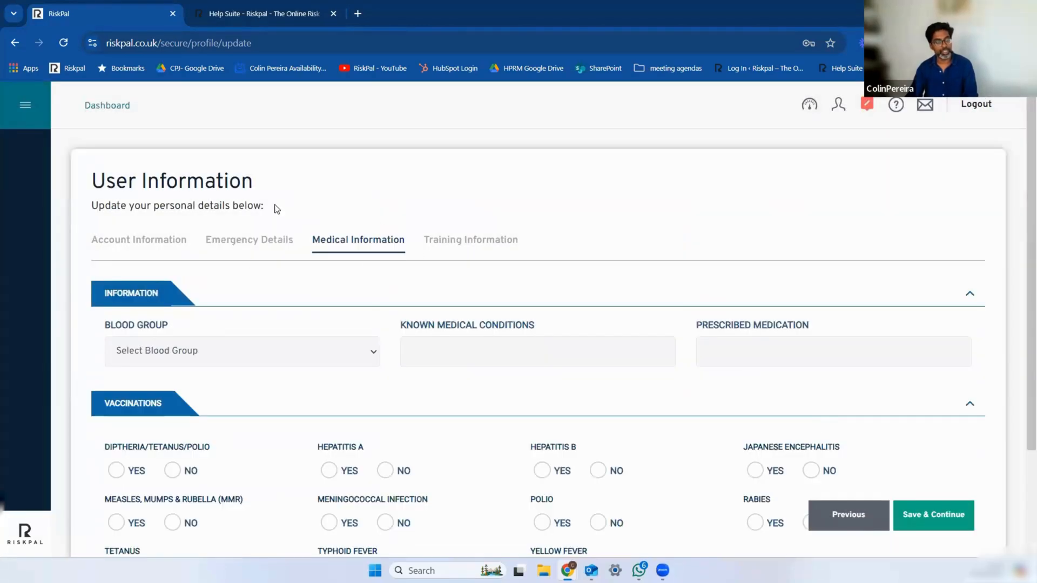
pyautogui.scroll(-2, 439, 332)
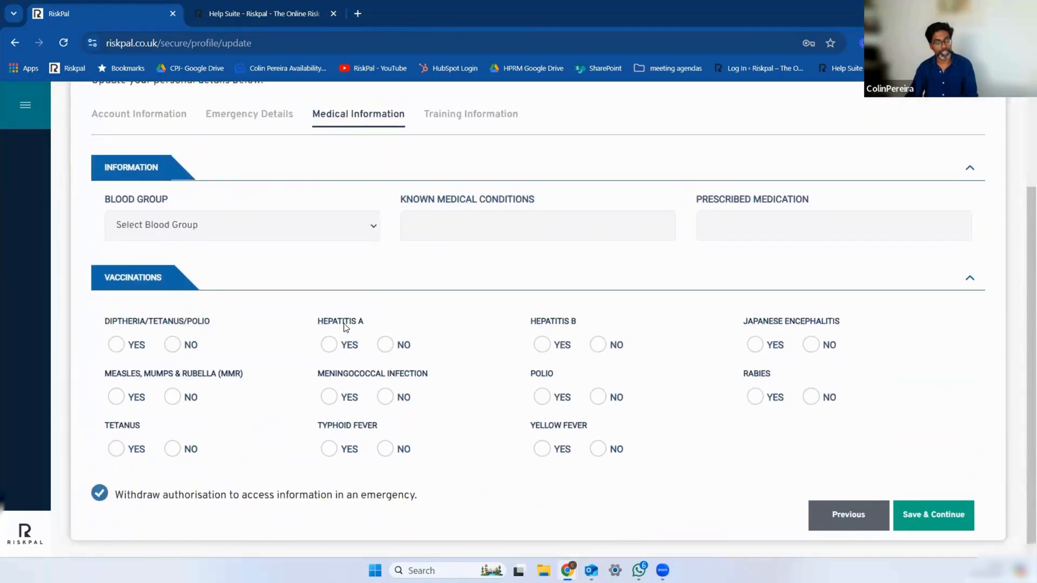
pyautogui.scroll(2, 232, 286)
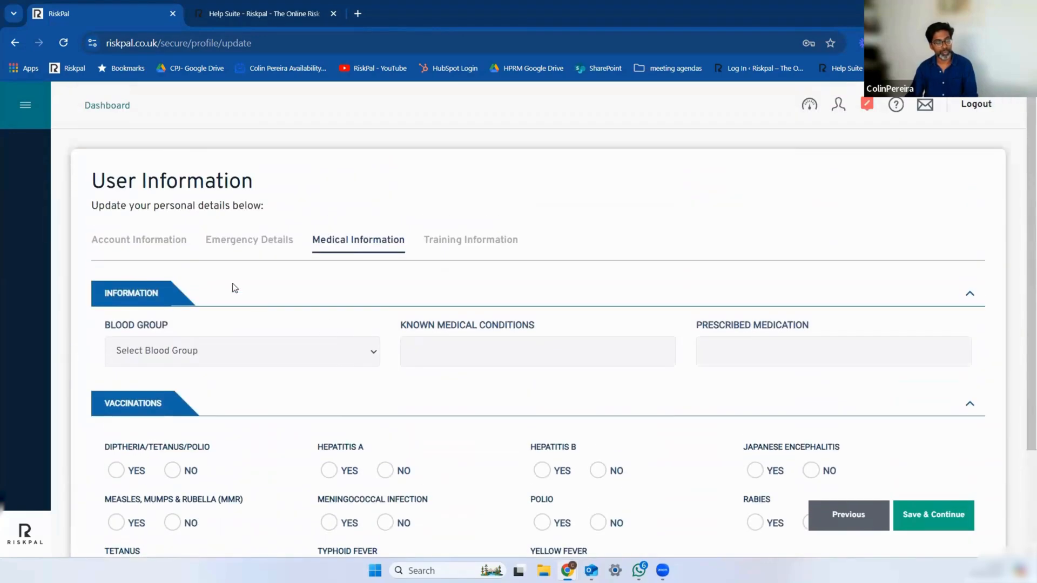
# Step: Return to the Users list through the dashboard and examine the status alerts and available actions of the listed users
pyautogui.click(115, 120)
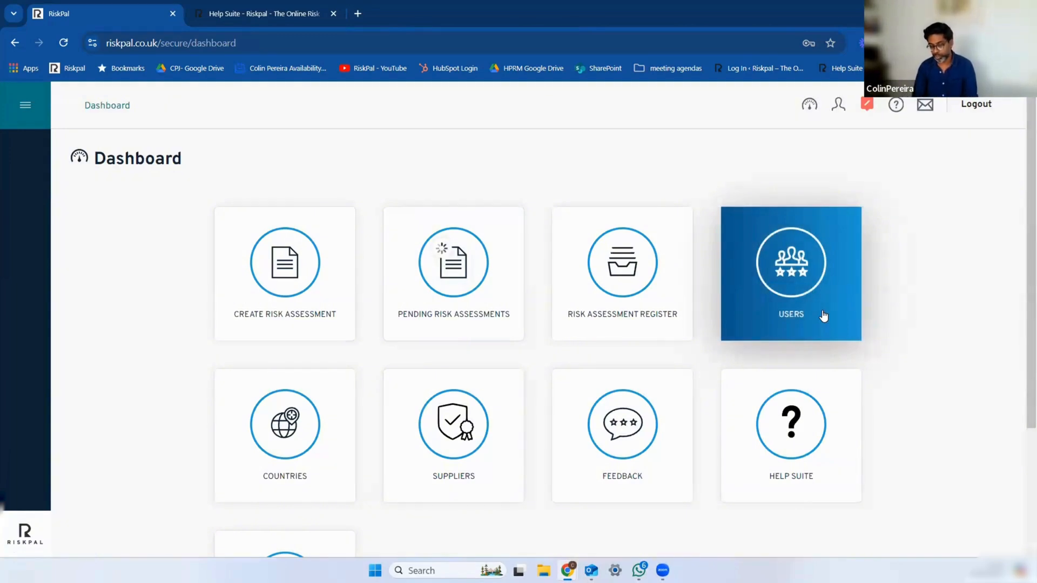
pyautogui.click(810, 309)
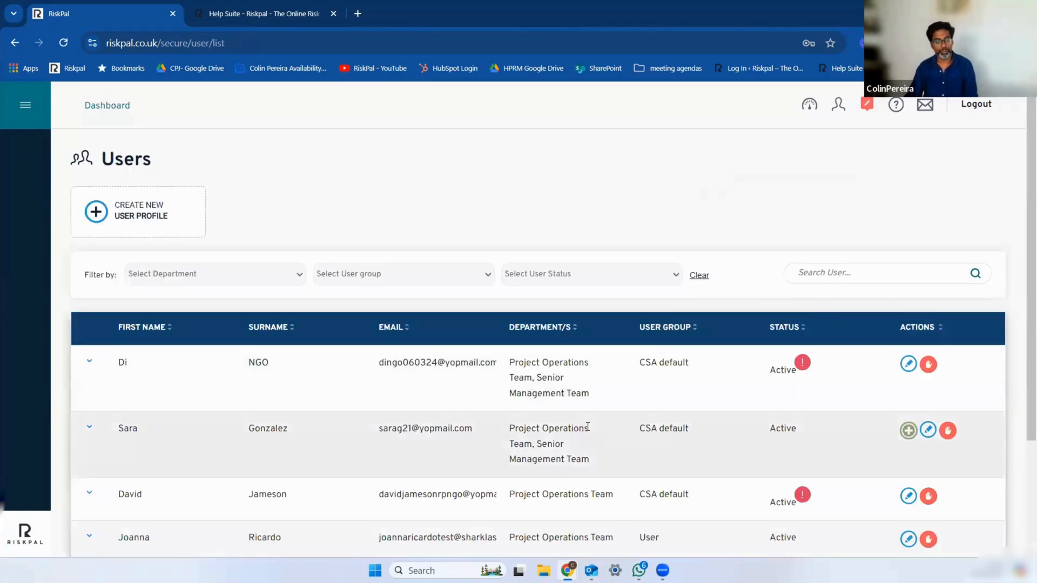
pyautogui.scroll(-1, 587, 426)
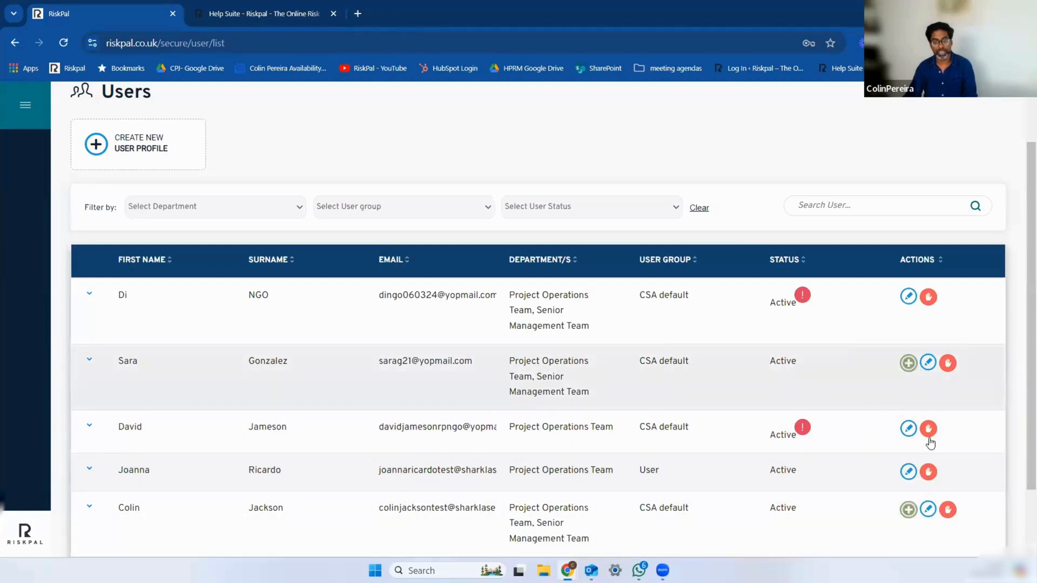
pyautogui.moveTo(804, 429)
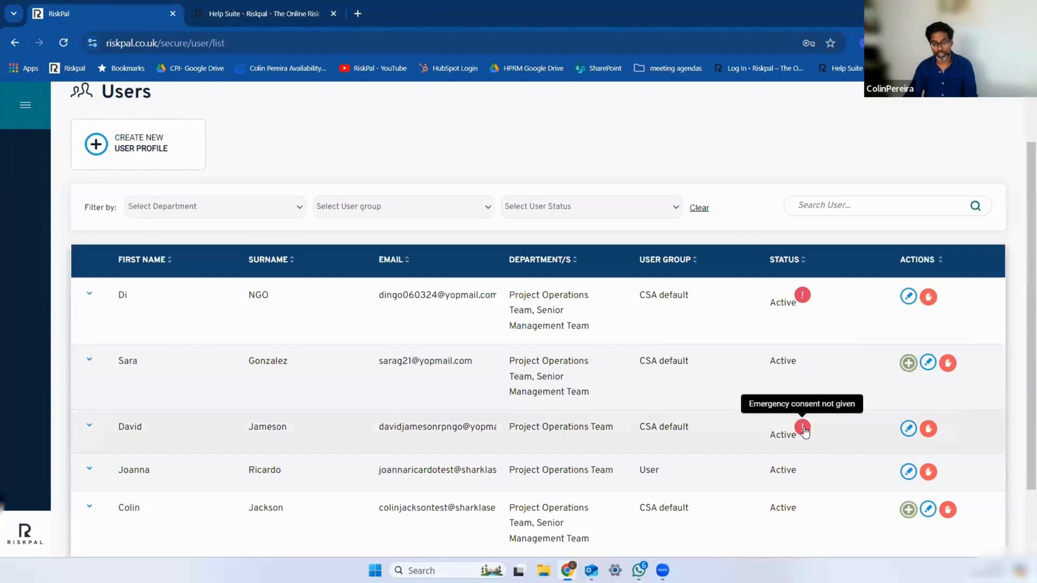
# Step: Request the emergency record of the second listed user and choose the first available approving manager
pyautogui.click(908, 363)
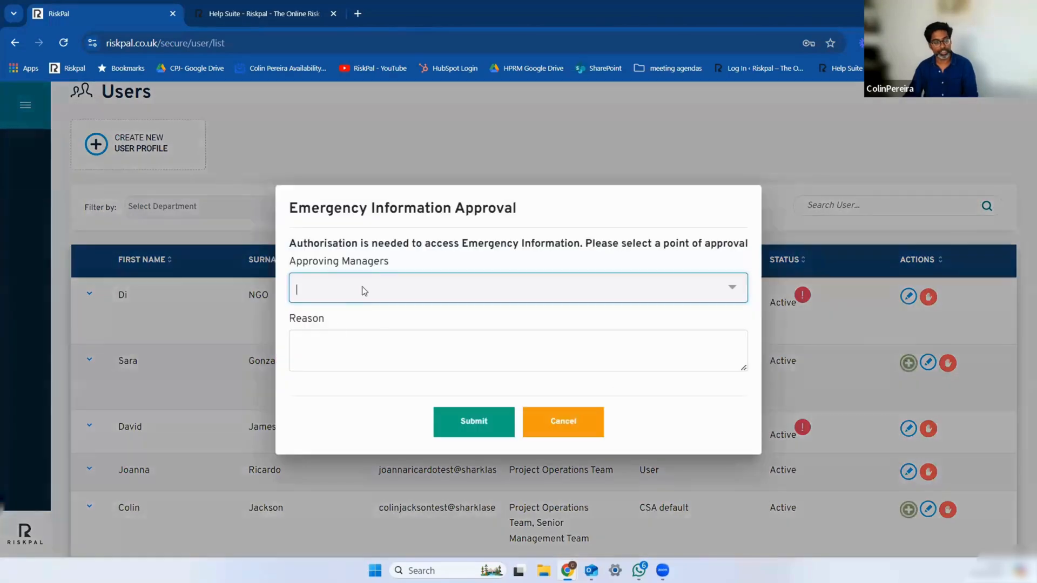
pyautogui.click(362, 290)
pyautogui.click(345, 314)
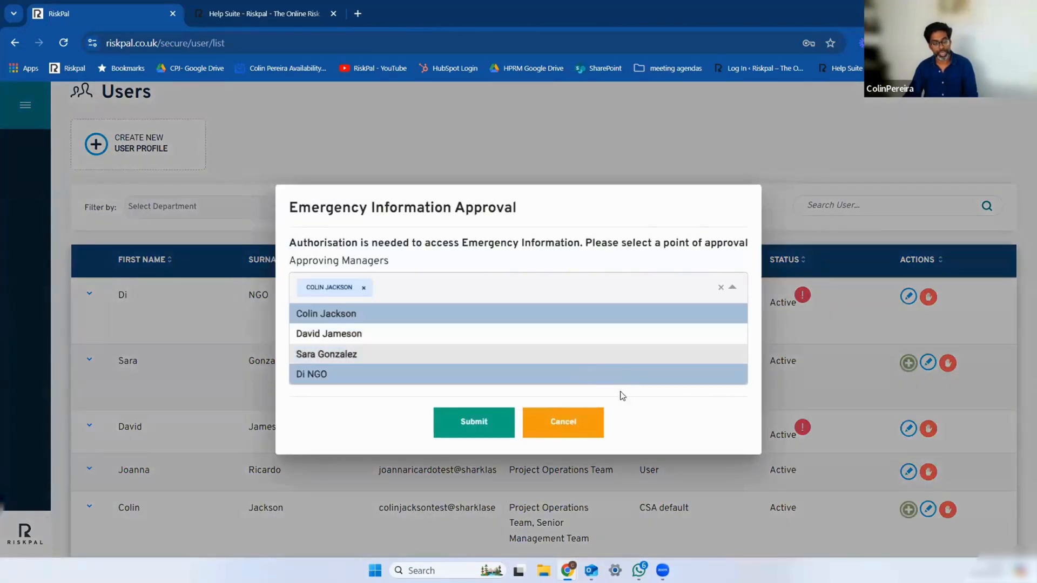
pyautogui.click(714, 411)
# Step: Give as the reason that the user's details are needed asap because there has been an accident, and submit the approval request
pyautogui.click(366, 345)
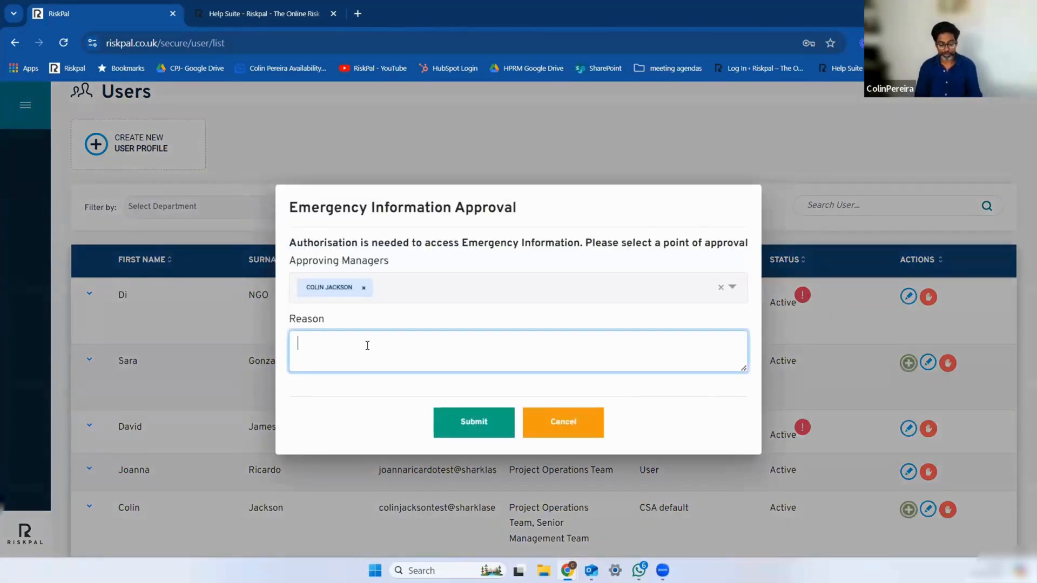
pyautogui.write('I bnee')
pyautogui.press('BackSpace')
pyautogui.press('BackSpace')
pyautogui.press('BackSpace')
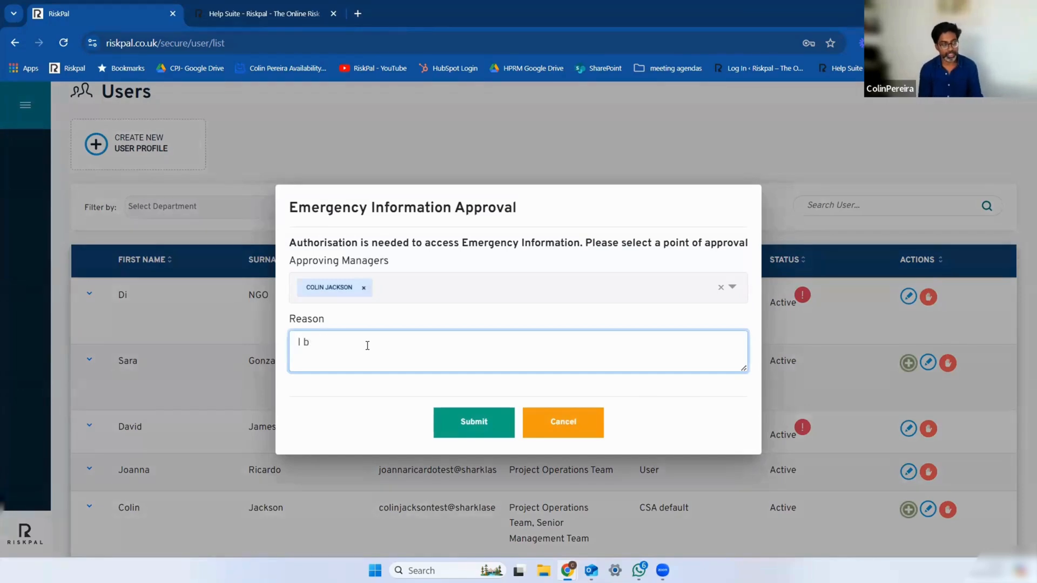
pyautogui.write('need to access ')
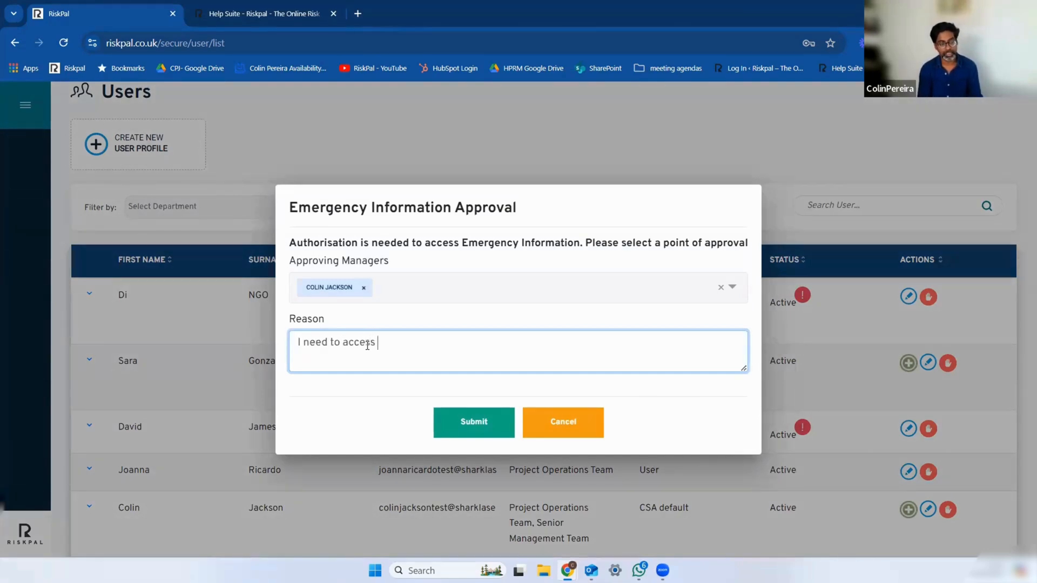
pyautogui.write('Sarah')
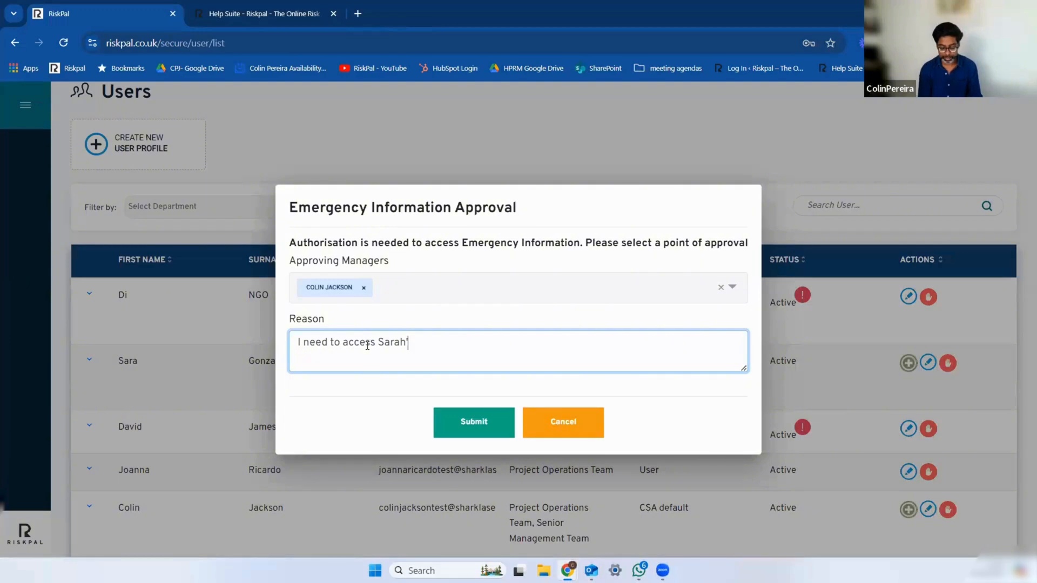
pyautogui.write("'s details asa")
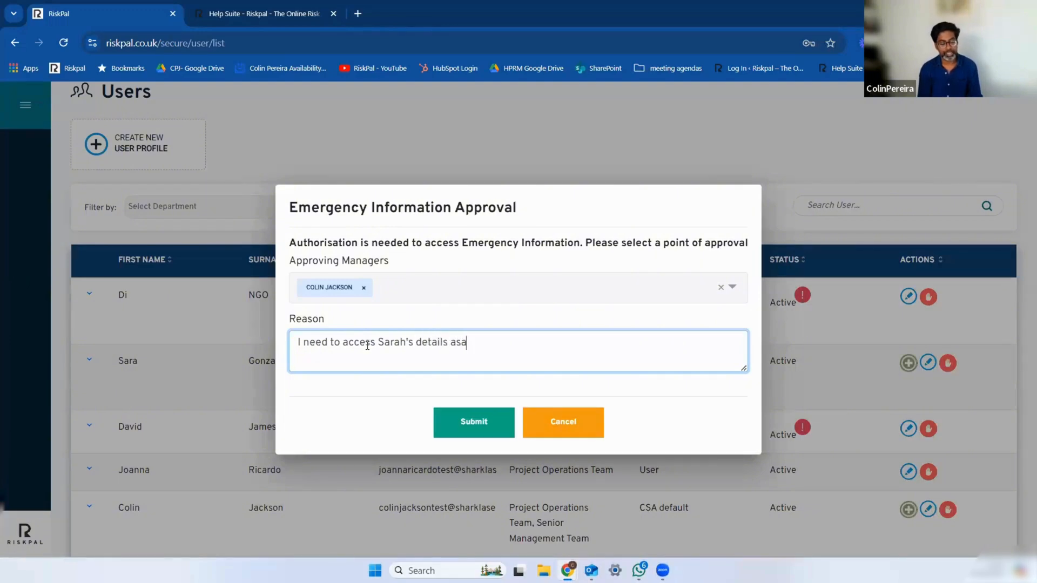
pyautogui.write('p because th')
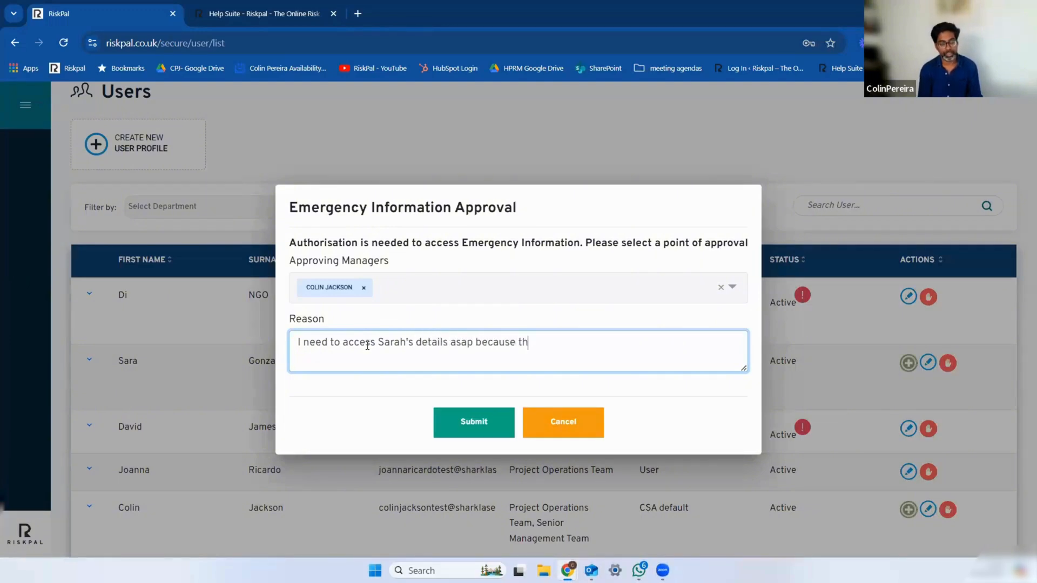
pyautogui.write('ere has been a')
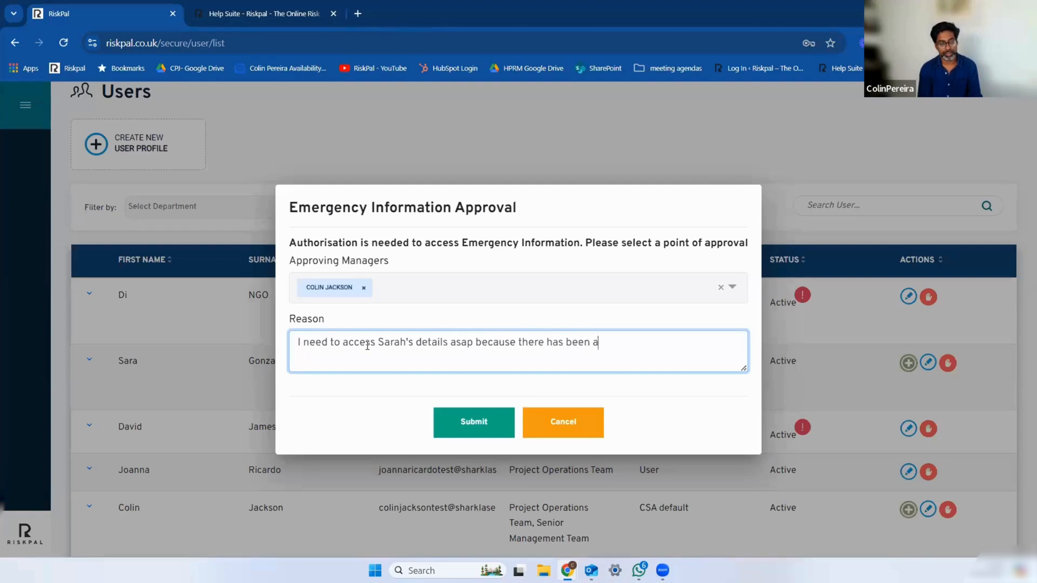
pyautogui.write('n accident')
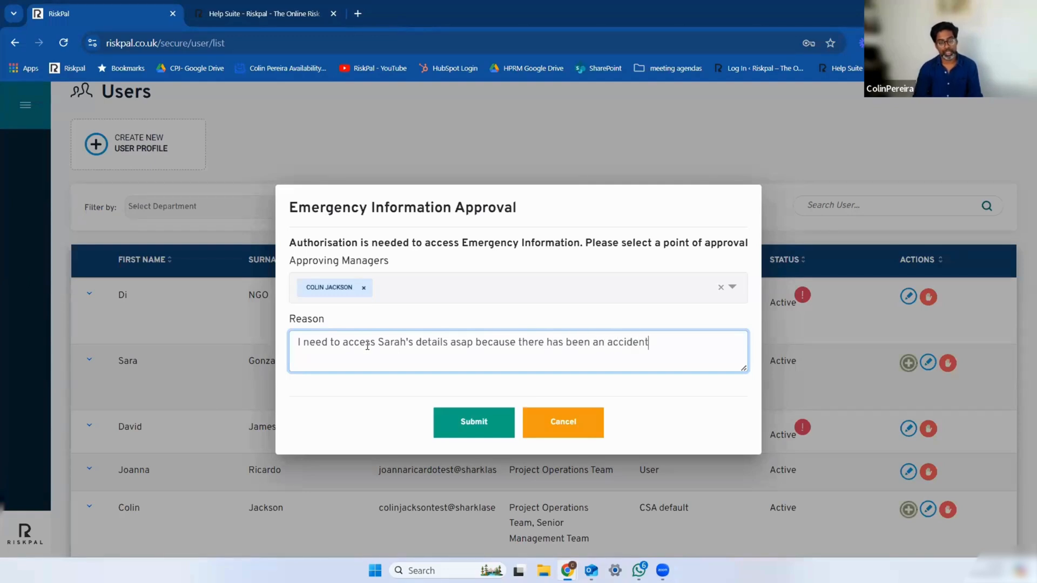
pyautogui.click(508, 432)
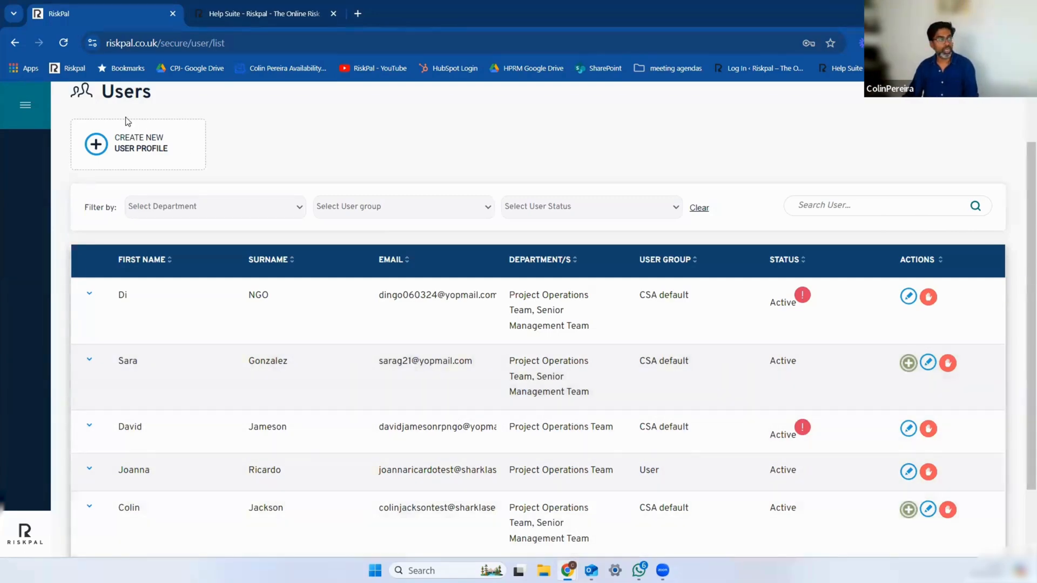
# Step: Go back to the dashboard and review the full set of RiskPal modules
pyautogui.scroll(2, 129, 124)
pyautogui.click(107, 106)
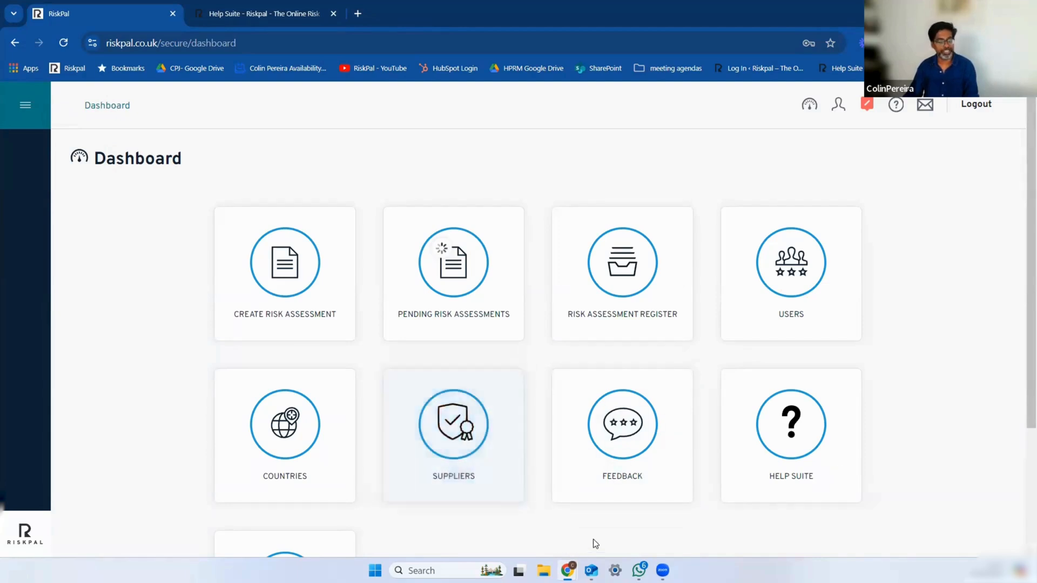
pyautogui.scroll(-1, 596, 538)
pyautogui.scroll(-1, 596, 539)
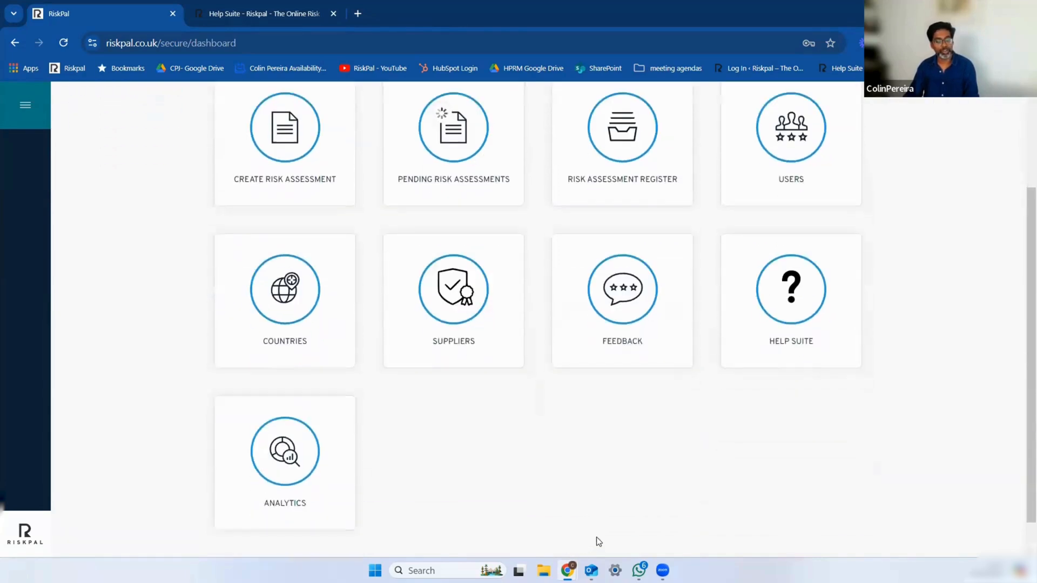
pyautogui.scroll(2, 596, 540)
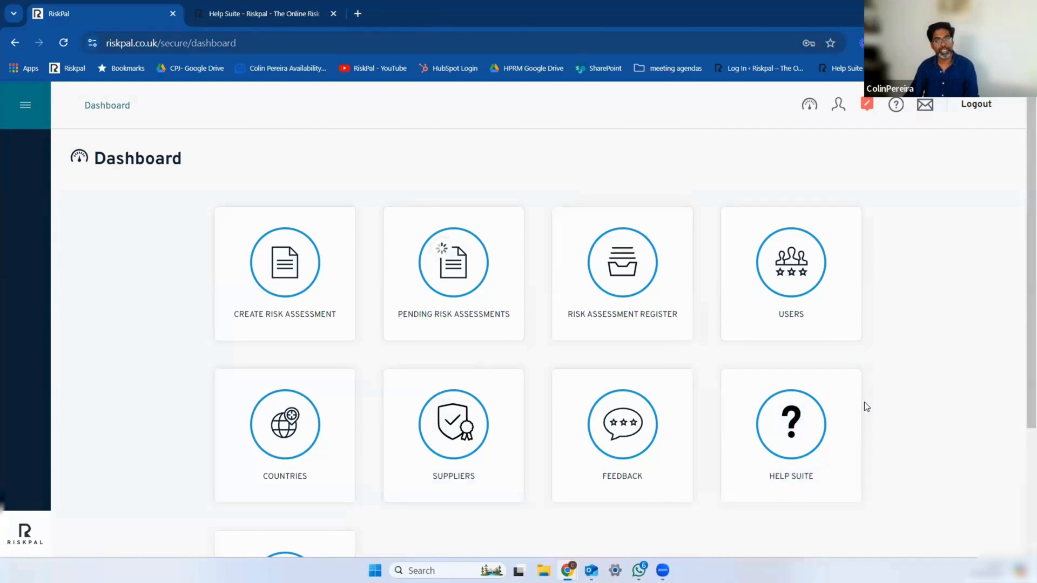
# Step: Switch to the RP Live Demo Sept 25 presentation in Canva and present its closing contact slide, page 5, full screen
pyautogui.moveTo(592, 570)
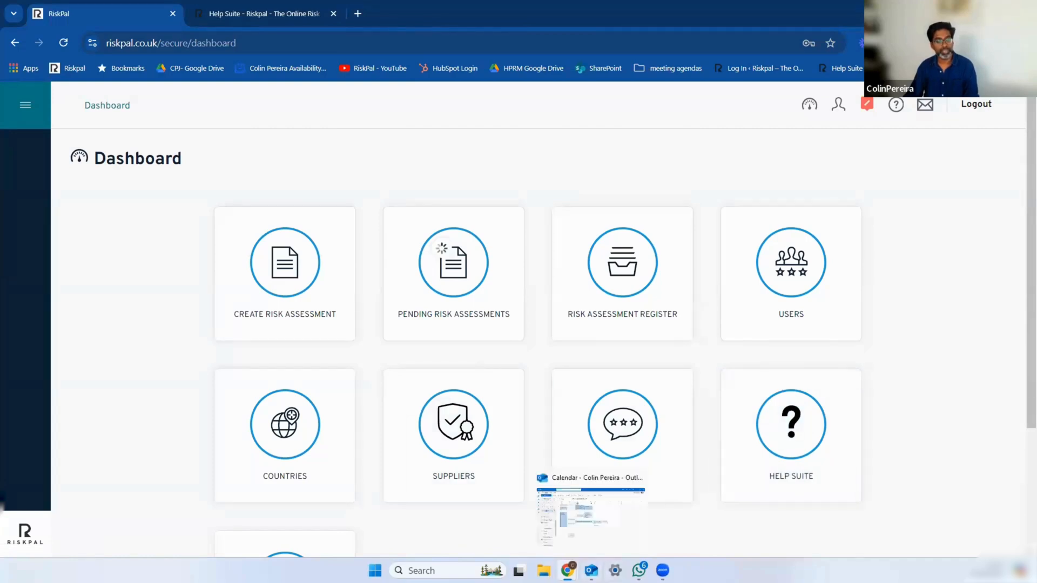
pyautogui.click(648, 513)
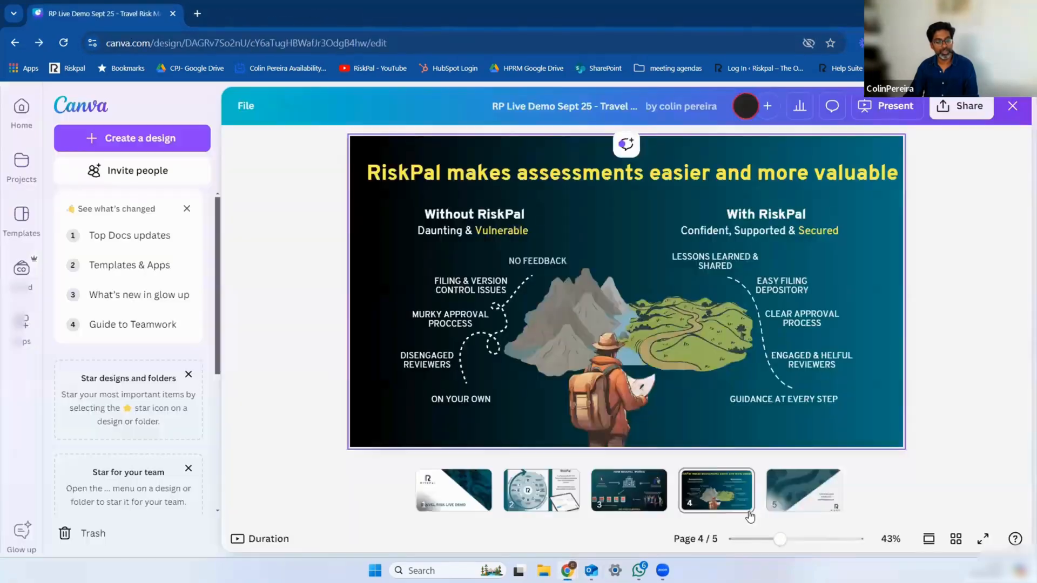
pyautogui.click(805, 500)
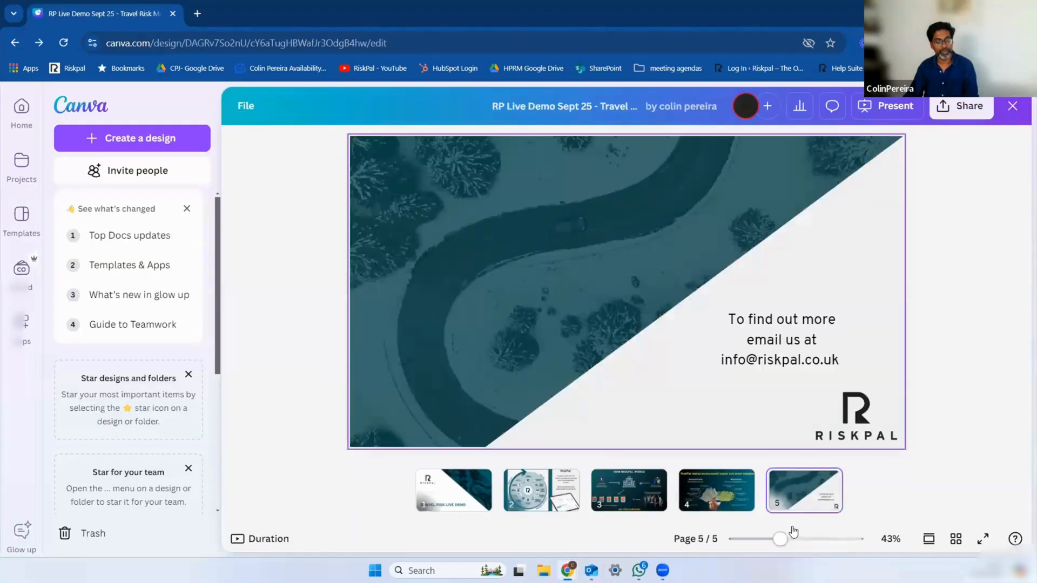
pyautogui.click(982, 541)
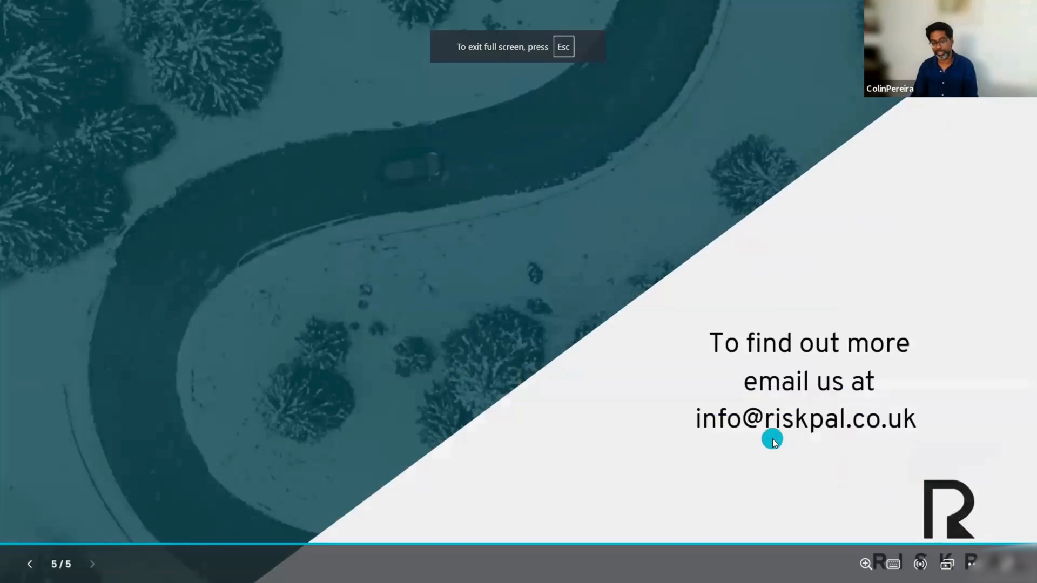